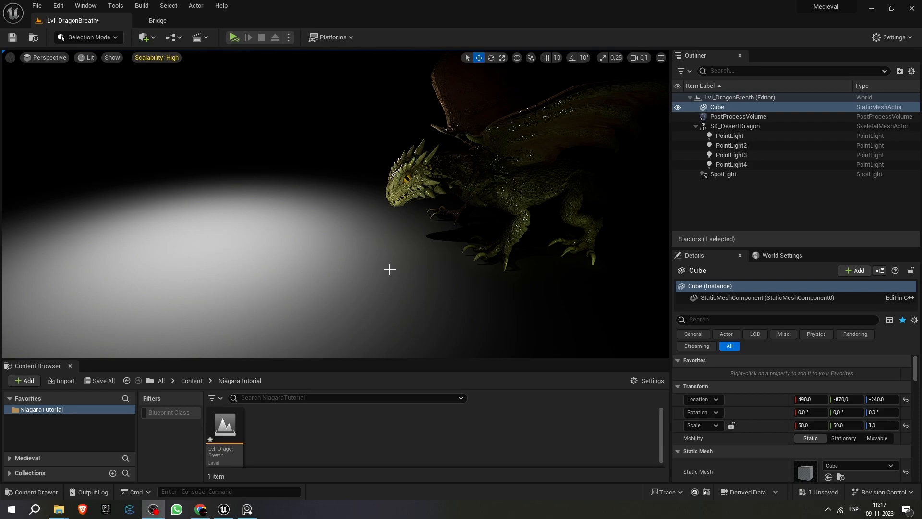
Step: Switch to the reference image board and examine the dragon fire scene and the flamethrower photo
{"action": "left_click", "coordinate": [248, 510]}
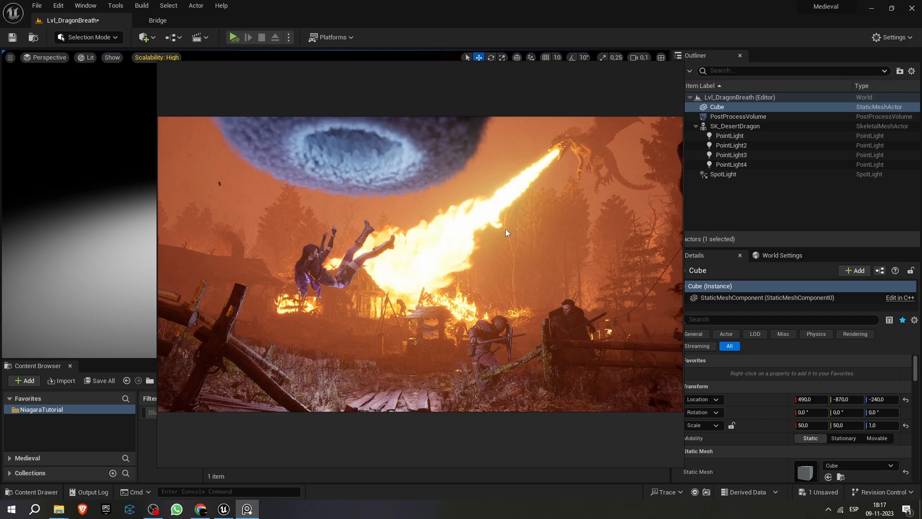
{"action": "scroll", "coordinate": [496, 235], "scroll_direction": "down", "scroll_amount": 3}
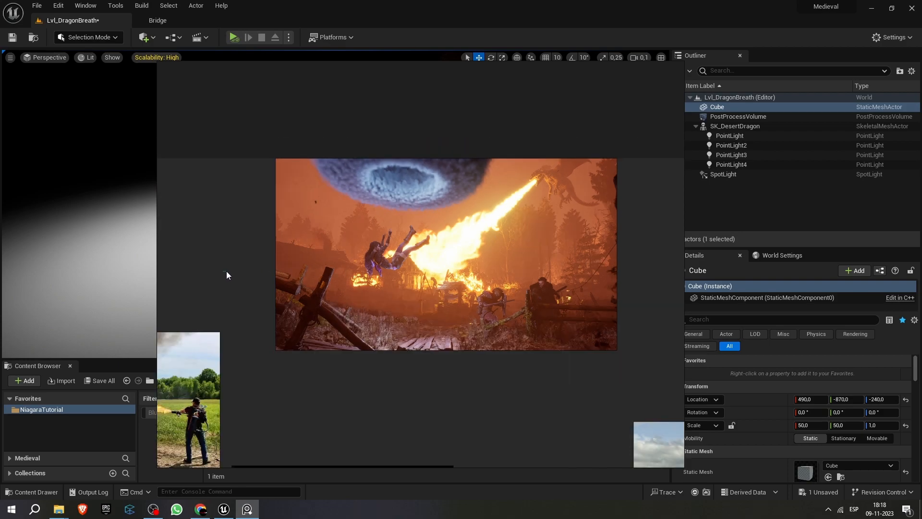
{"action": "middle_click_drag", "start_coordinate": [229, 266], "coordinate": [504, 92]}
{"action": "scroll", "coordinate": [408, 242], "scroll_direction": "up", "scroll_amount": 3}
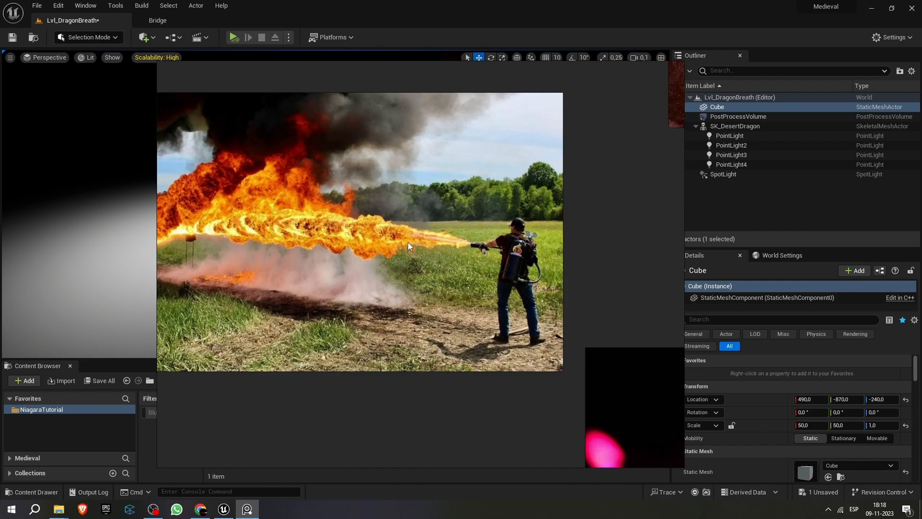
{"action": "middle_click_drag", "start_coordinate": [357, 246], "coordinate": [394, 252]}
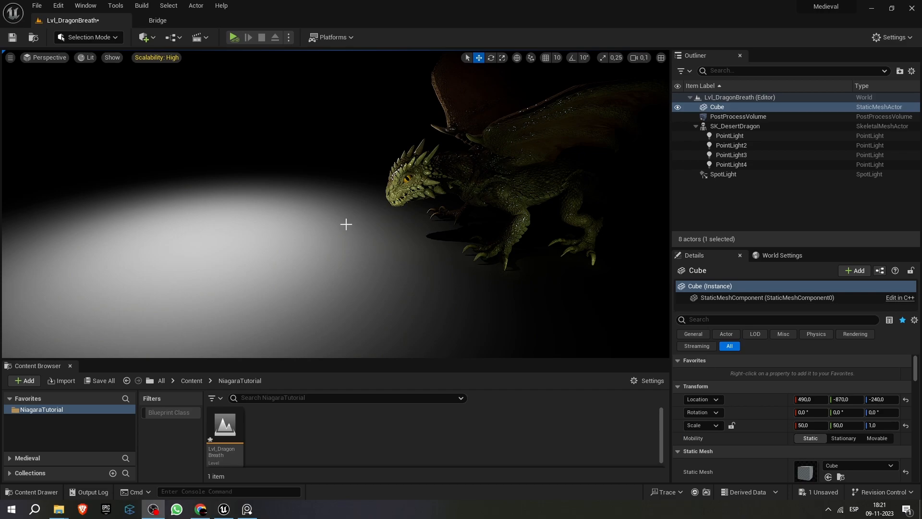
Step: Search the editor's plugins for "niagara" to check which Niagara plugins are enabled
{"action": "left_click", "coordinate": [58, 5]}
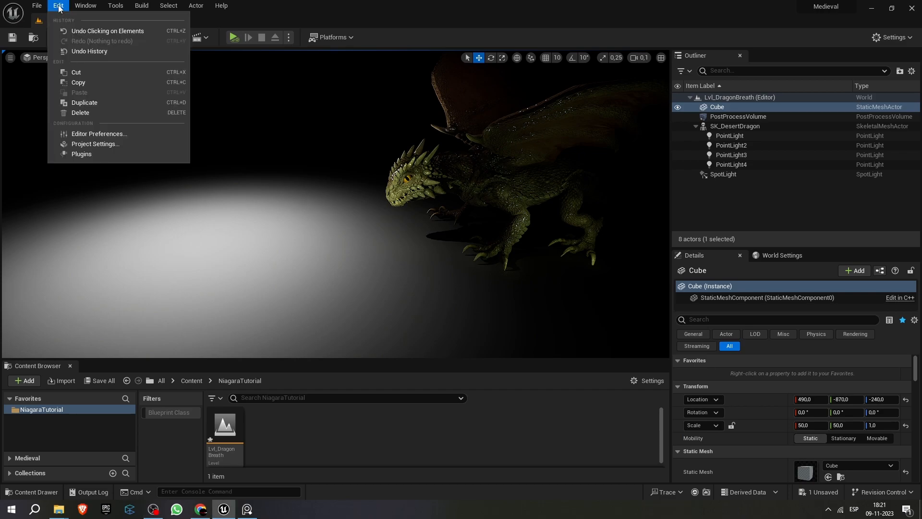
{"action": "left_click", "coordinate": [121, 154]}
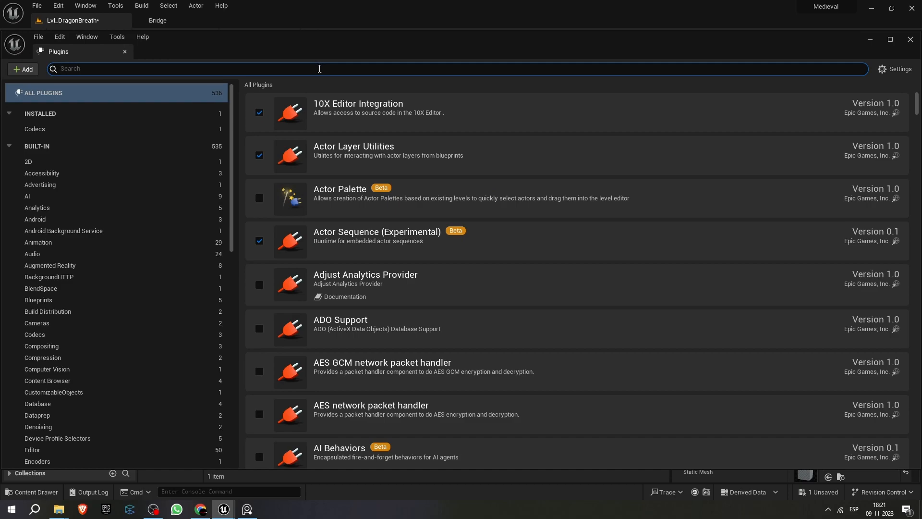
{"action": "type", "text": "niagara"}
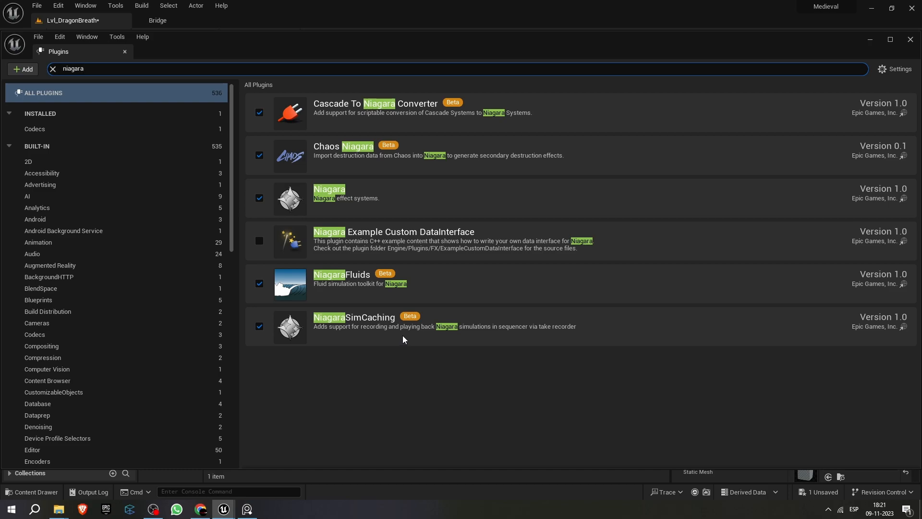
{"action": "left_click", "coordinate": [912, 40]}
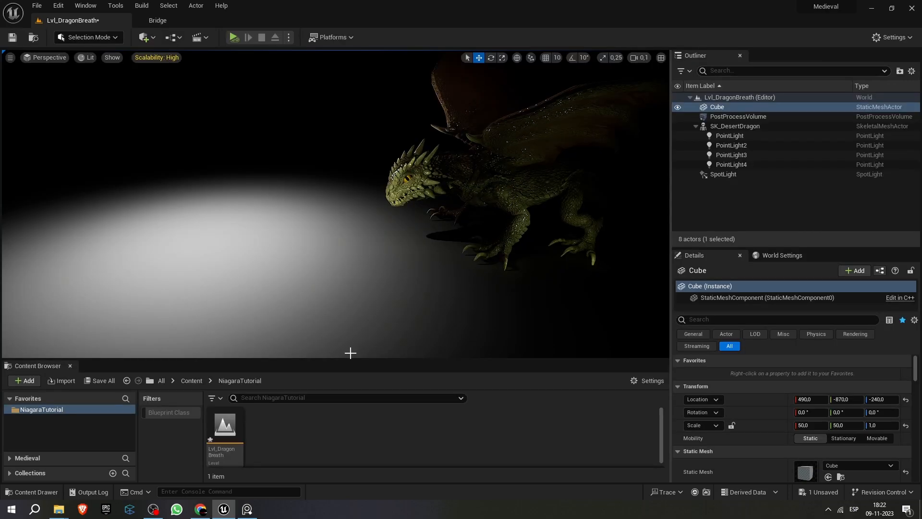
Step: Start a new Niagara System asset in the NiagaraTutorial folder
{"action": "right_click", "coordinate": [301, 431]}
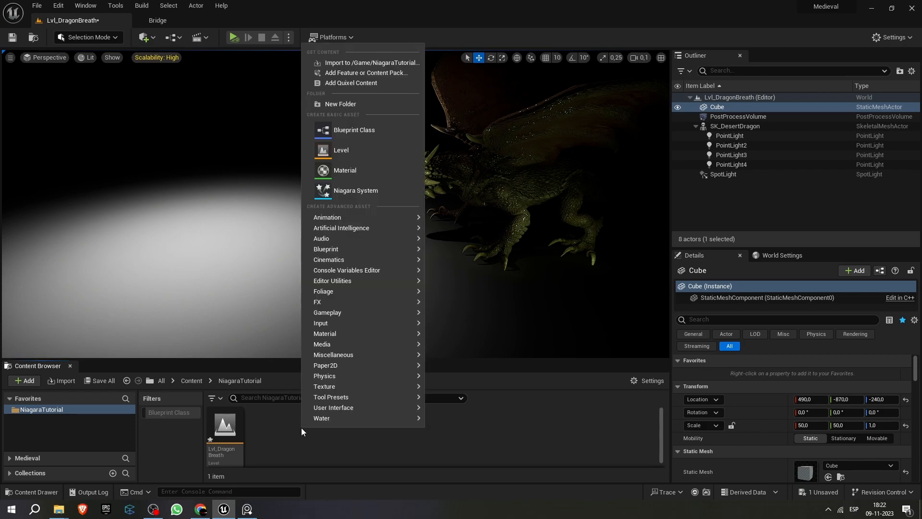
{"action": "mouse_move", "coordinate": [403, 306]}
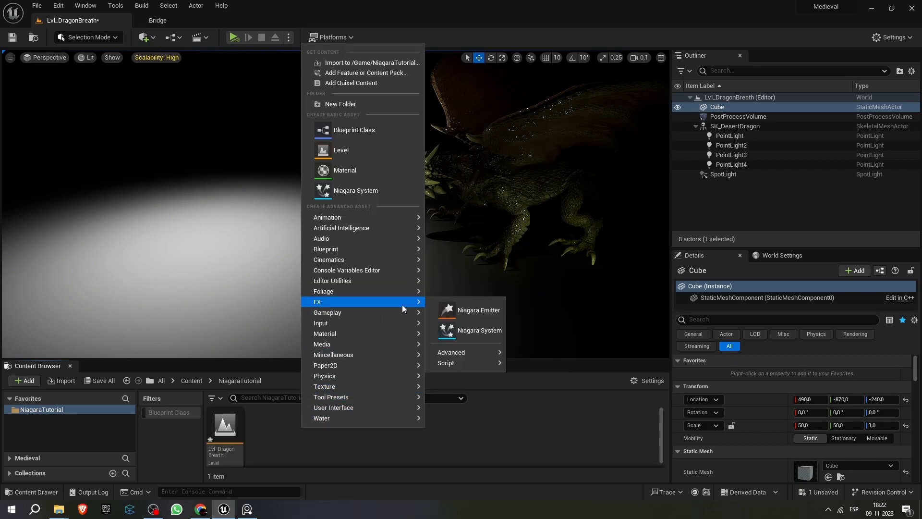
{"action": "left_click", "coordinate": [474, 332]}
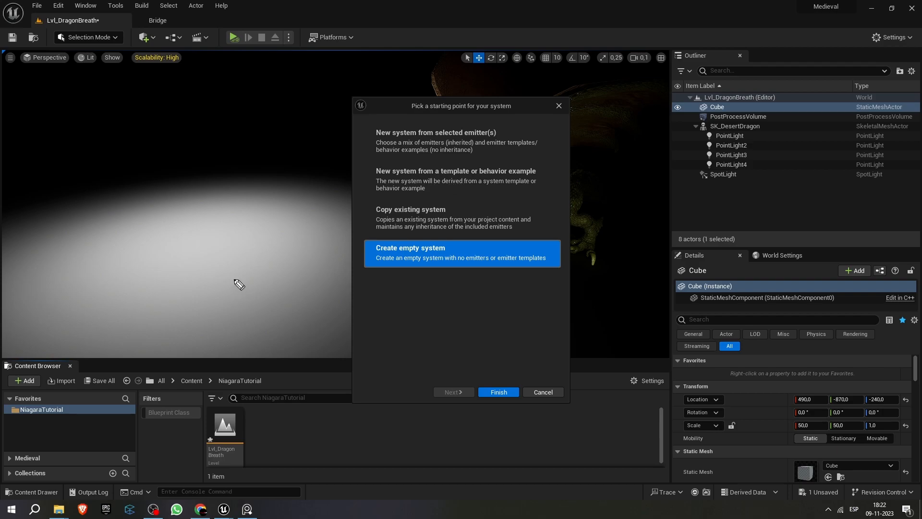
{"action": "mouse_move", "coordinate": [233, 268]}
{"action": "left_mouse_down"}
{"action": "mouse_move", "coordinate": [222, 305]}
{"action": "mouse_move", "coordinate": [261, 279]}
{"action": "mouse_move", "coordinate": [227, 270]}
{"action": "mouse_move", "coordinate": [213, 284]}
{"action": "mouse_move", "coordinate": [231, 264]}
{"action": "mouse_move", "coordinate": [240, 210]}
{"action": "mouse_move", "coordinate": [253, 277]}
{"action": "mouse_move", "coordinate": [245, 175]}
{"action": "left_mouse_up"}
{"action": "mouse_move", "coordinate": [240, 209]}
{"action": "left_mouse_down"}
{"action": "mouse_move", "coordinate": [245, 174]}
{"action": "mouse_move", "coordinate": [240, 279]}
{"action": "mouse_move", "coordinate": [243, 231]}
{"action": "left_mouse_up"}
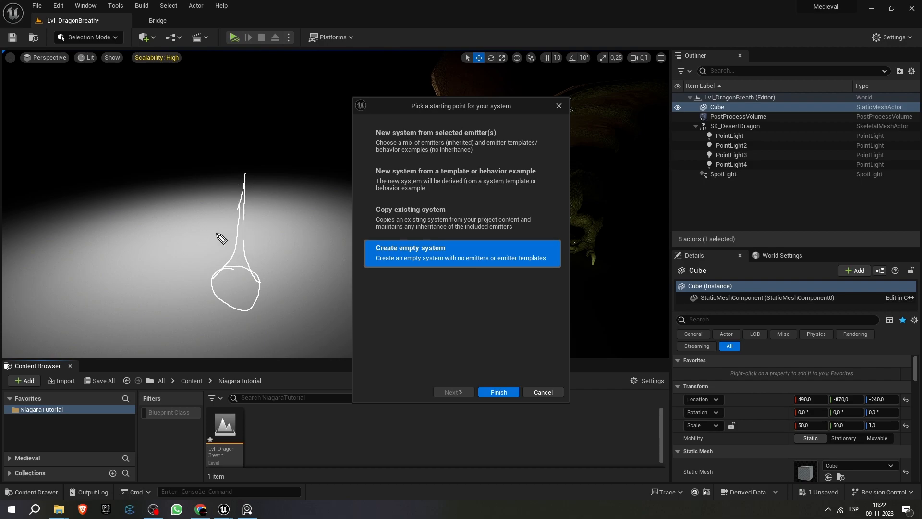
{"action": "mouse_move", "coordinate": [155, 250]}
{"action": "left_mouse_down"}
{"action": "mouse_move", "coordinate": [132, 277]}
{"action": "mouse_move", "coordinate": [164, 252]}
{"action": "mouse_move", "coordinate": [135, 275]}
{"action": "mouse_move", "coordinate": [98, 149]}
{"action": "left_mouse_up"}
{"action": "left_click_drag", "start_coordinate": [171, 270], "coordinate": [221, 120]}
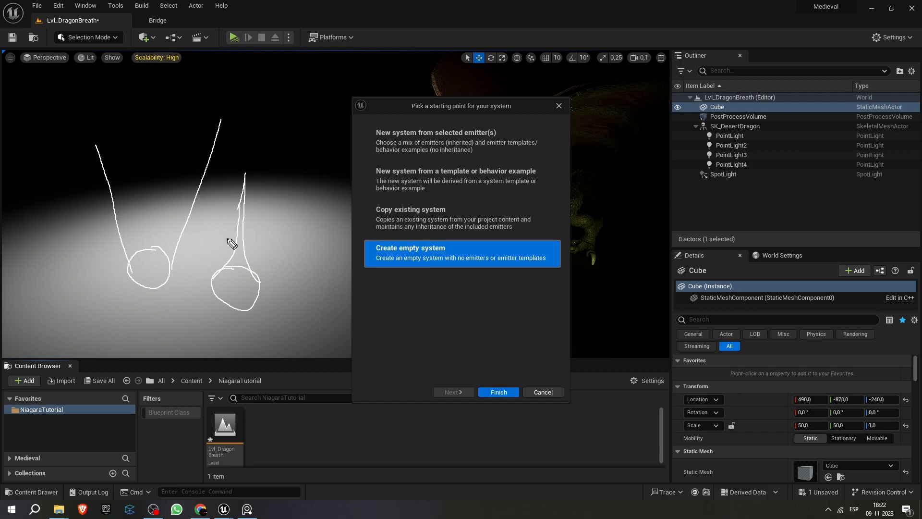
{"action": "mouse_move", "coordinate": [297, 272]}
{"action": "left_mouse_down"}
{"action": "mouse_move", "coordinate": [293, 292]}
{"action": "mouse_move", "coordinate": [333, 287]}
{"action": "mouse_move", "coordinate": [294, 273]}
{"action": "mouse_move", "coordinate": [291, 173]}
{"action": "left_mouse_up"}
{"action": "left_click_drag", "start_coordinate": [333, 287], "coordinate": [326, 167]}
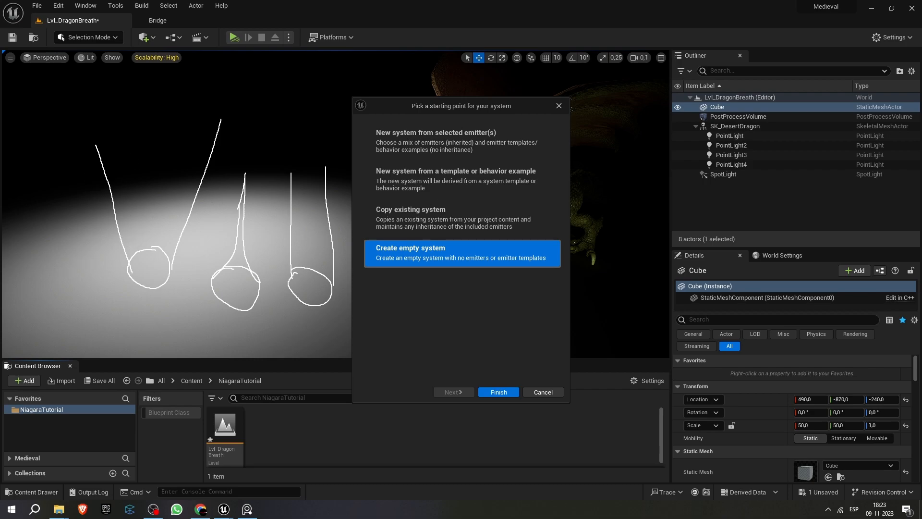
{"action": "key", "text": "Escape"}
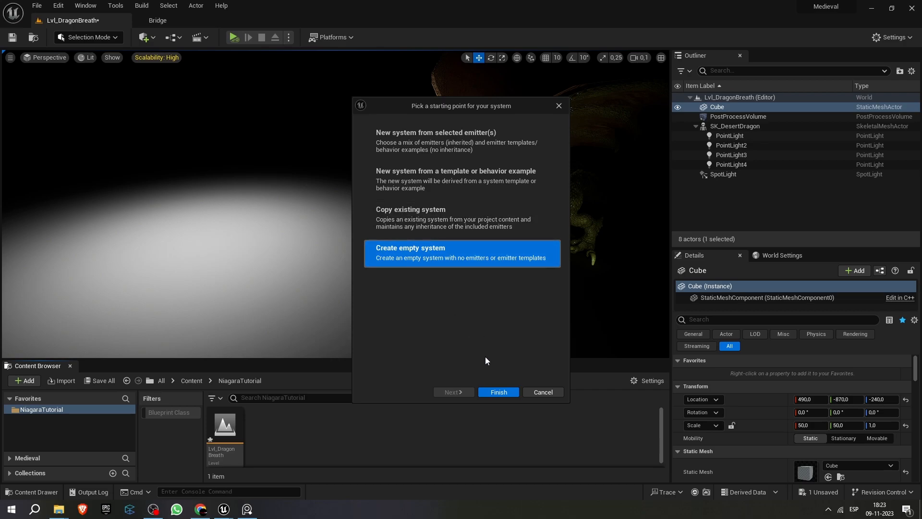
Step: Create the Niagara System as an empty system, name it NS_DragonBreath and open it for editing
{"action": "left_click", "coordinate": [495, 394]}
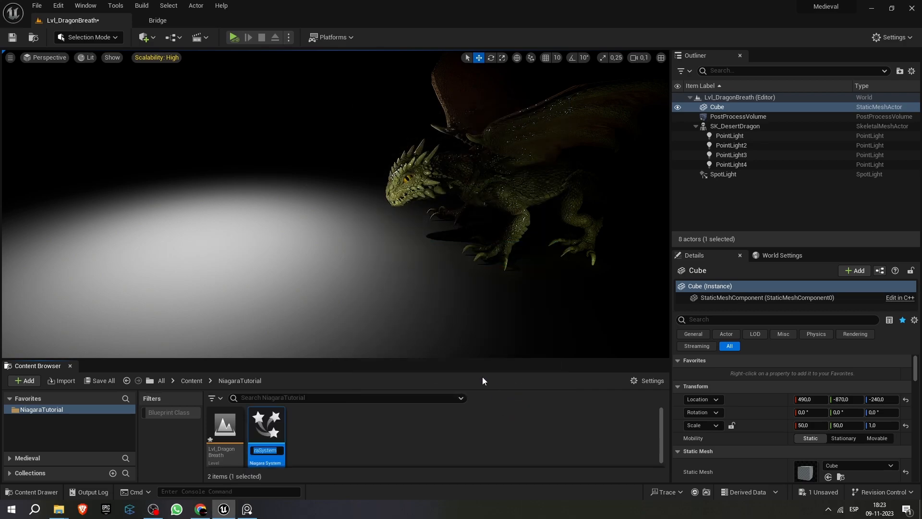
{"action": "type", "text": "NS"}
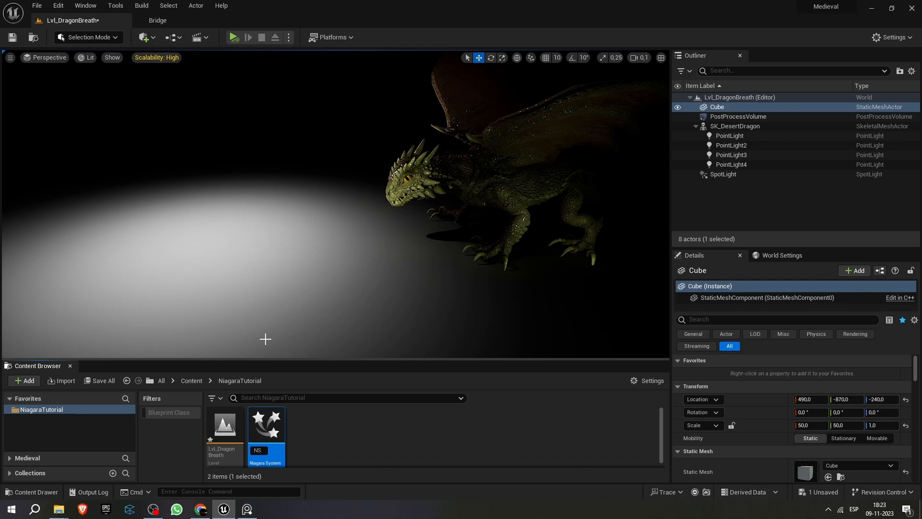
{"action": "type", "text": "_DragonBre"}
{"action": "type", "text": "ath"}
{"action": "key", "text": "Return"}
{"action": "double_click", "coordinate": [281, 410]}
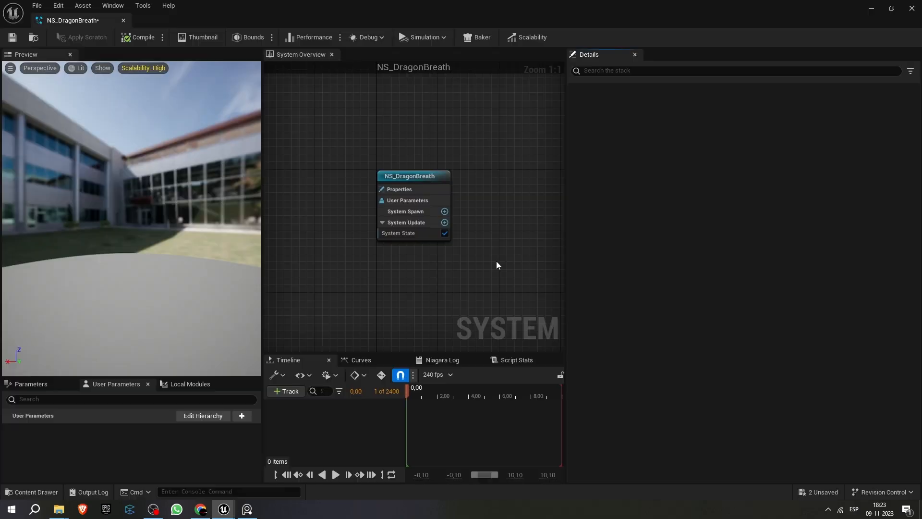
Step: Add an emitter based on the Empty template to NS_DragonBreath and set the timeline playhead to about 1.6 seconds
{"action": "right_click_drag", "start_coordinate": [484, 268], "coordinate": [372, 251]}
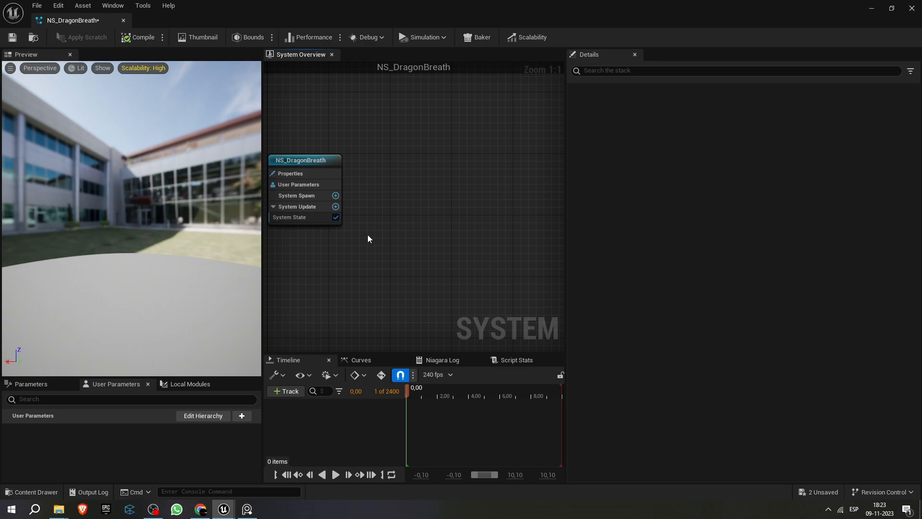
{"action": "right_click", "coordinate": [381, 208]}
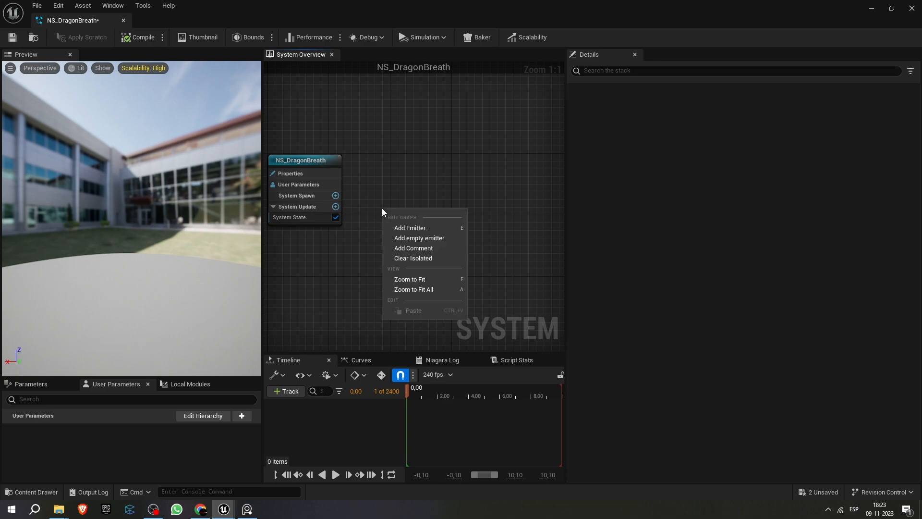
{"action": "left_click", "coordinate": [418, 229]}
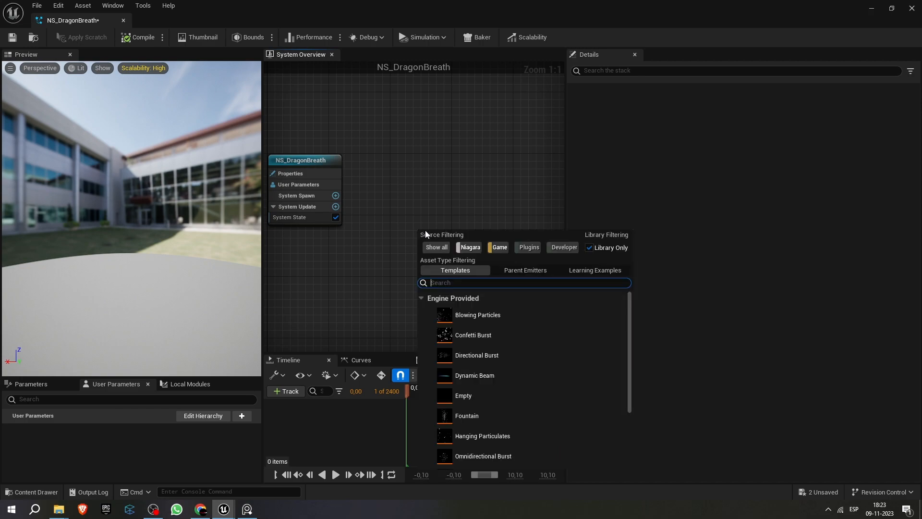
{"action": "double_click", "coordinate": [483, 399]}
{"action": "left_click", "coordinate": [460, 200]}
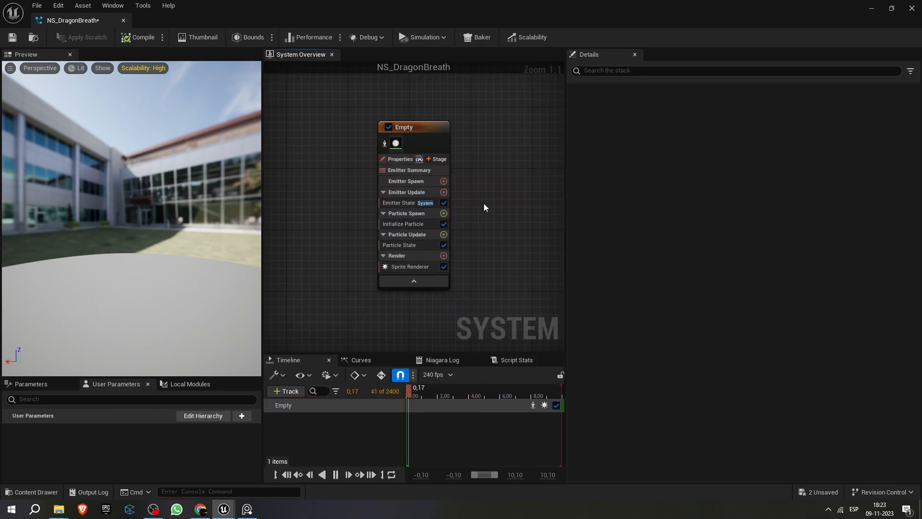
{"action": "left_click", "coordinate": [432, 392]}
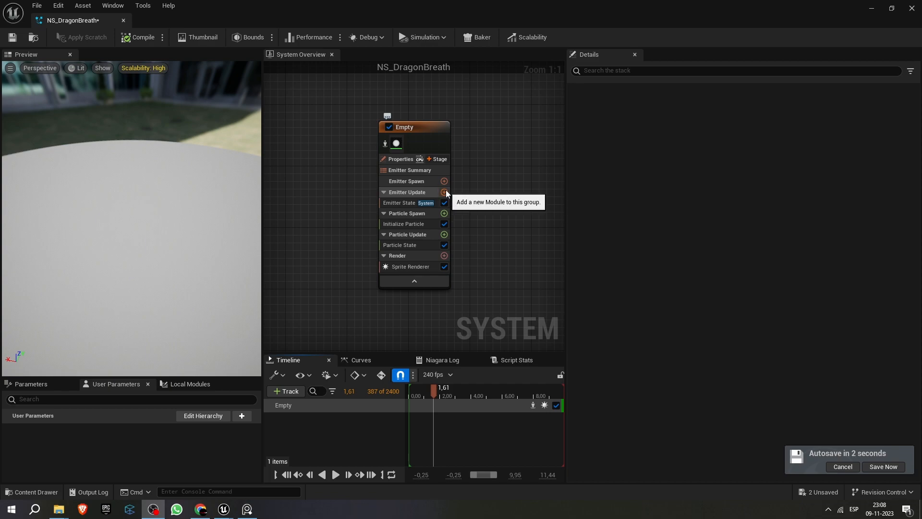
Step: Add a Spawn Rate module to the Empty emitter's Emitter Update group and set its SpawnRate to 10
{"action": "left_click", "coordinate": [444, 192]}
{"action": "left_click", "coordinate": [325, 299]}
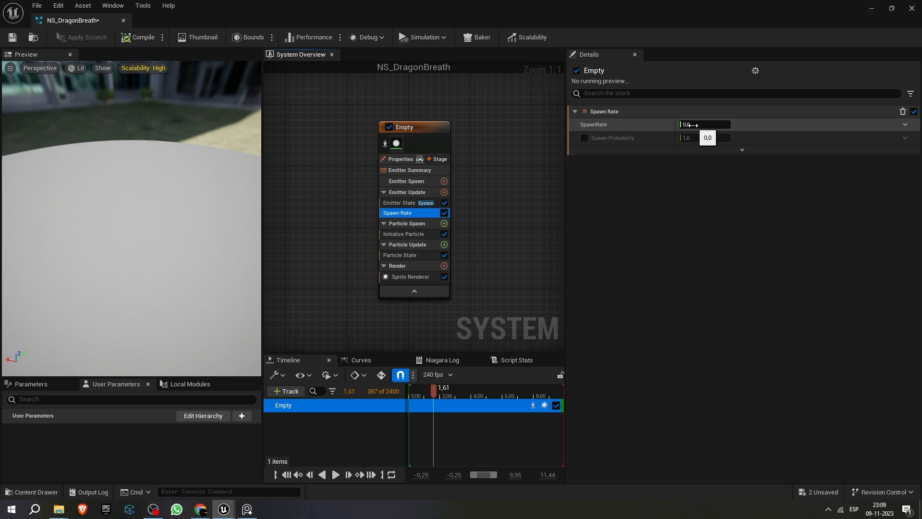
{"action": "left_click", "coordinate": [690, 125]}
{"action": "type", "text": "10"}
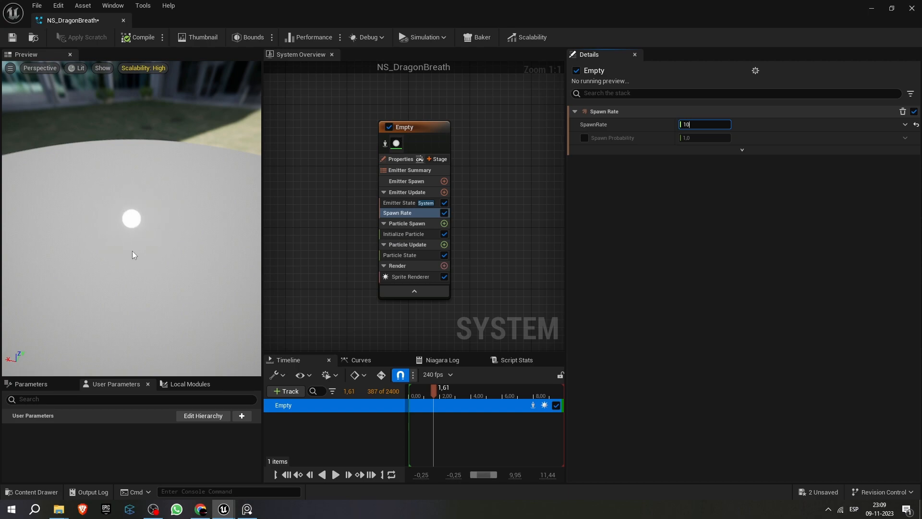
{"action": "left_click", "coordinate": [470, 217]}
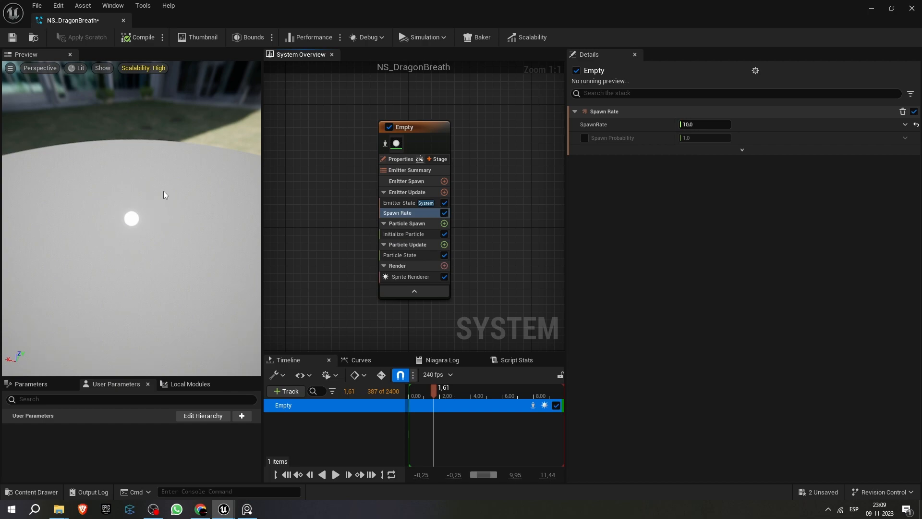
Step: Add a spherical Shape Location module to Particle Spawn with Sphere Radius 200, and scrub the timeline to 2.00 to preview the particles
{"action": "left_click", "coordinate": [444, 224]}
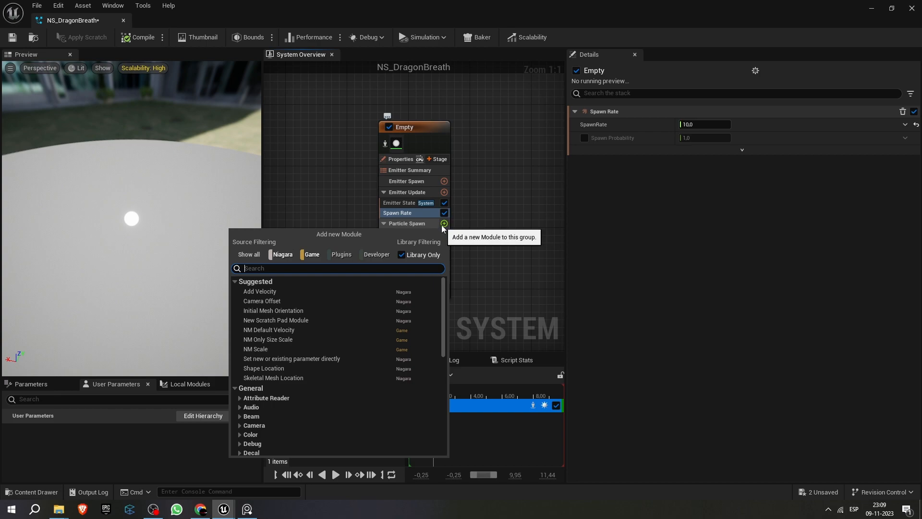
{"action": "type", "text": "sphe"}
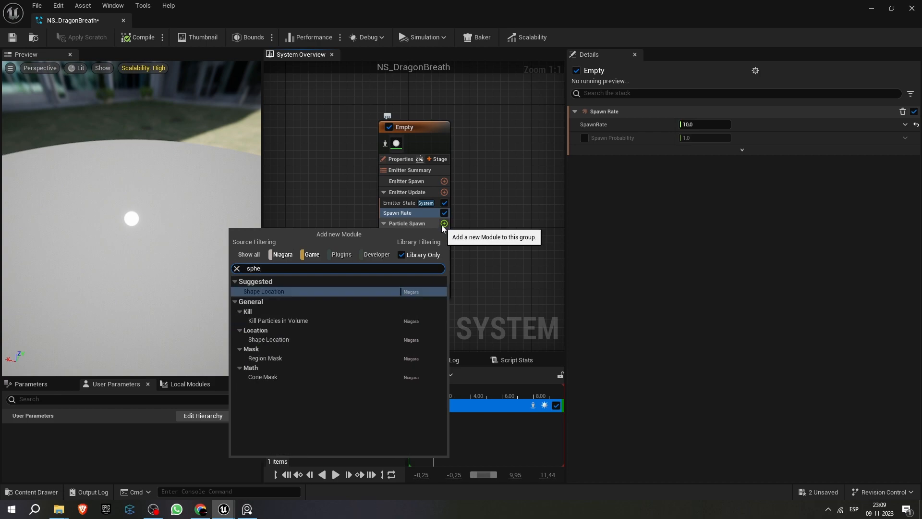
{"action": "key", "text": "Return"}
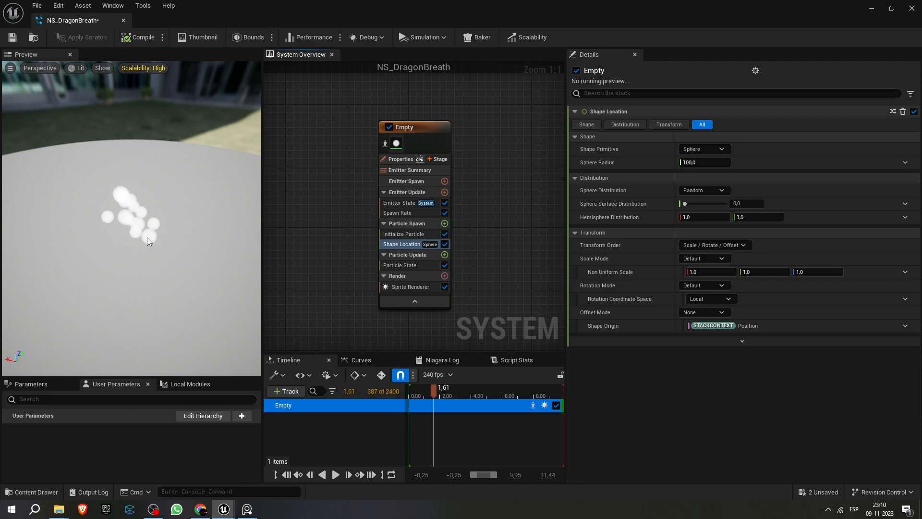
{"action": "left_click", "coordinate": [705, 163]}
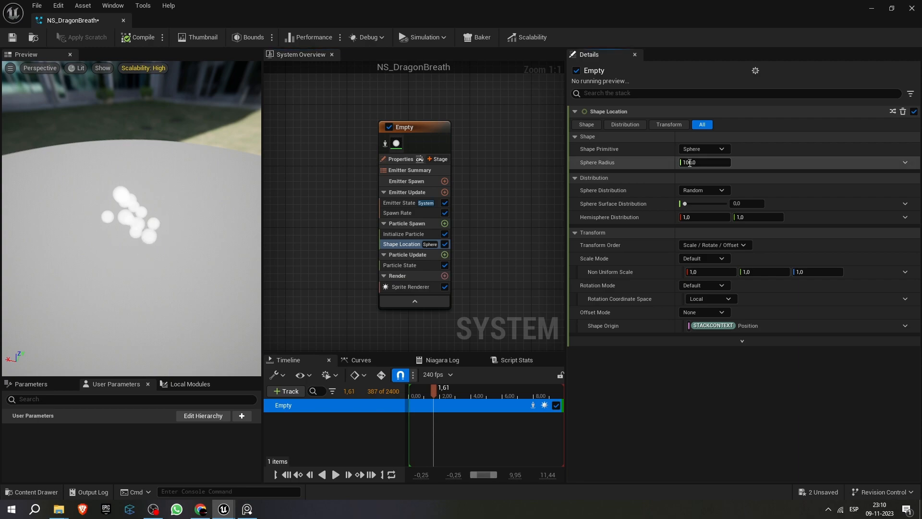
{"action": "type", "text": "200"}
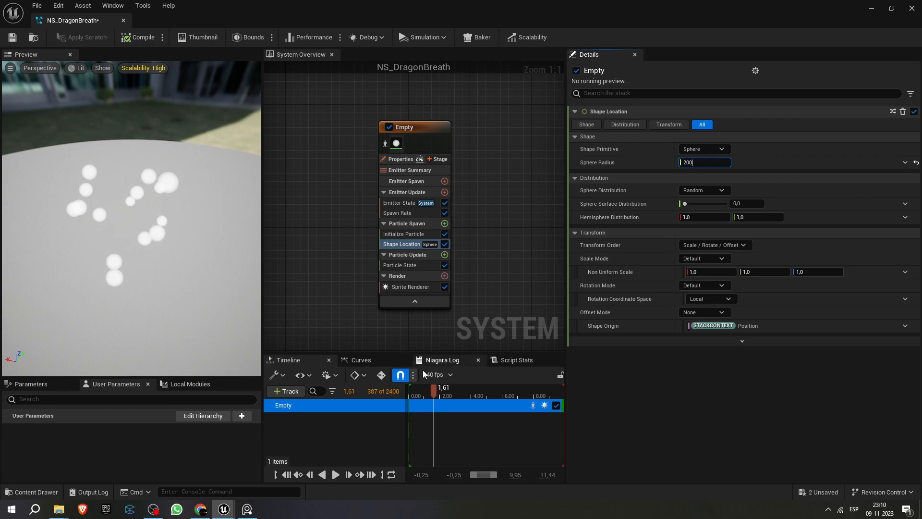
{"action": "left_click_drag", "start_coordinate": [433, 391], "coordinate": [411, 389]}
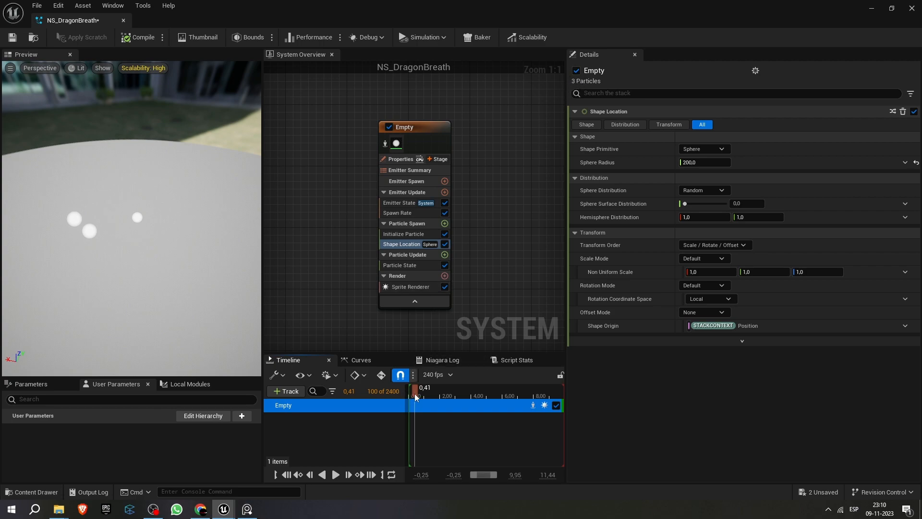
{"action": "left_click_drag", "start_coordinate": [416, 395], "coordinate": [440, 396]}
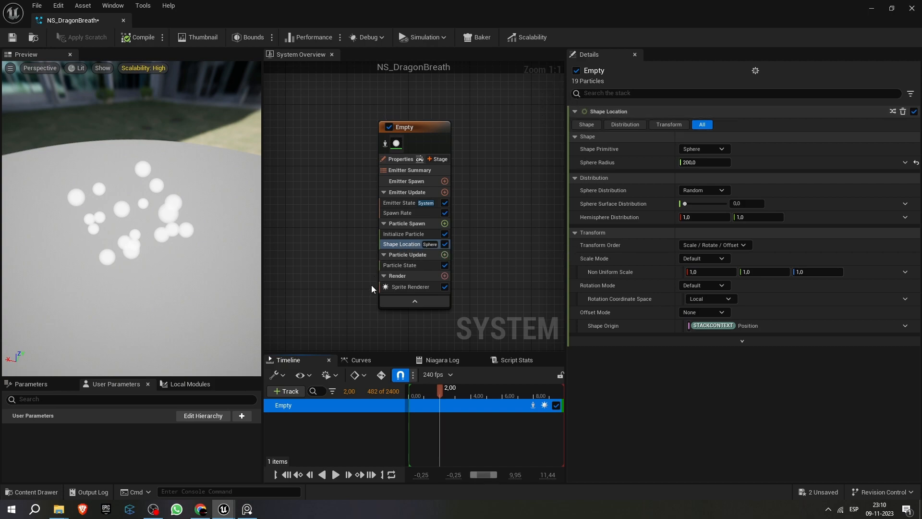
Step: Disable the Shape Location module in the emitter's Particle Spawn group
{"action": "left_click", "coordinate": [407, 224]}
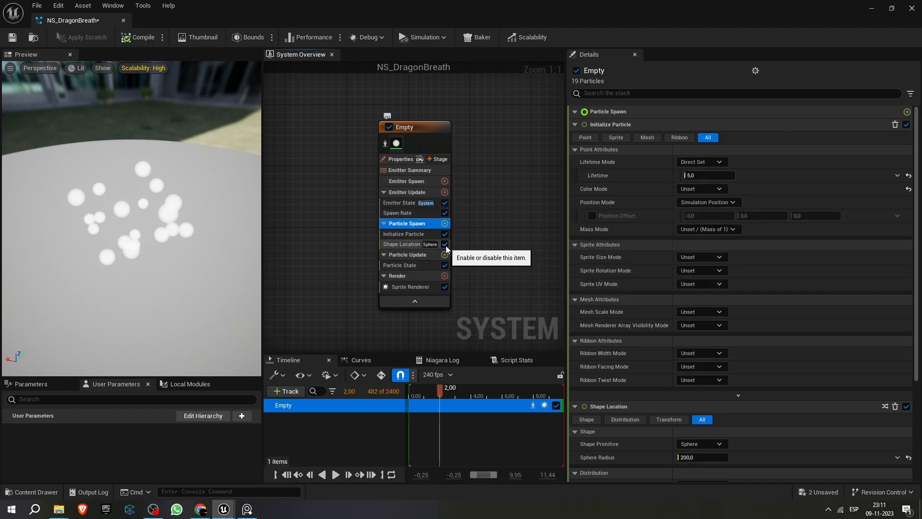
{"action": "left_click", "coordinate": [445, 244]}
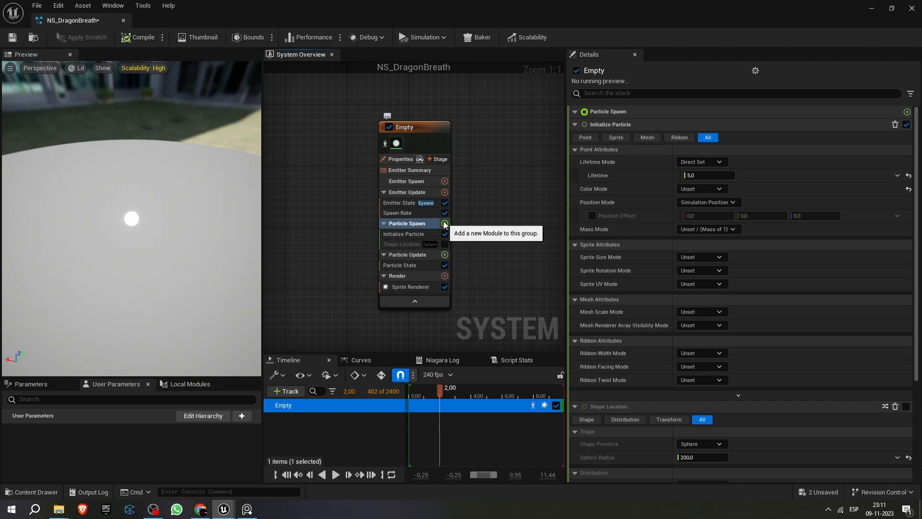
Step: Add an Add Velocity module to Particle Spawn, fix its dependency with SolveForcesAndVelocity, and play the simulation up to 5.00
{"action": "left_click", "coordinate": [445, 224]}
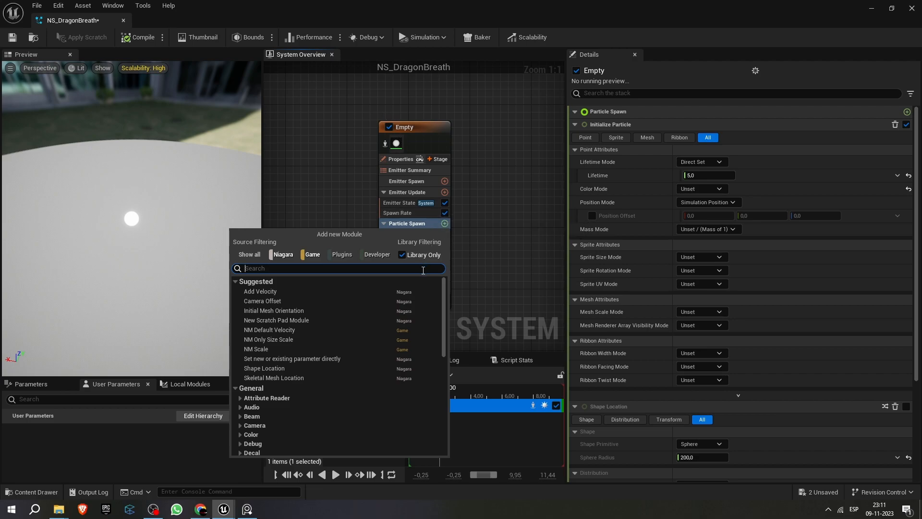
{"action": "type", "text": "a"}
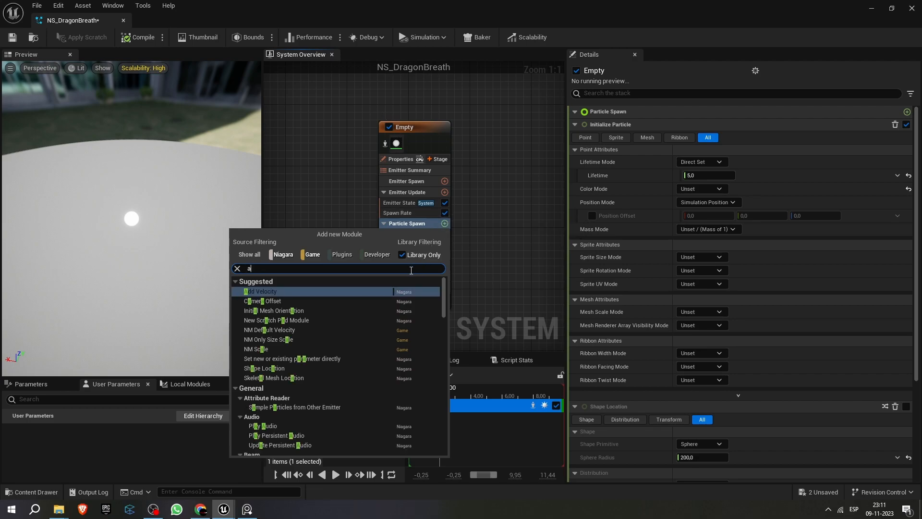
{"action": "key", "text": "BackSpace"}
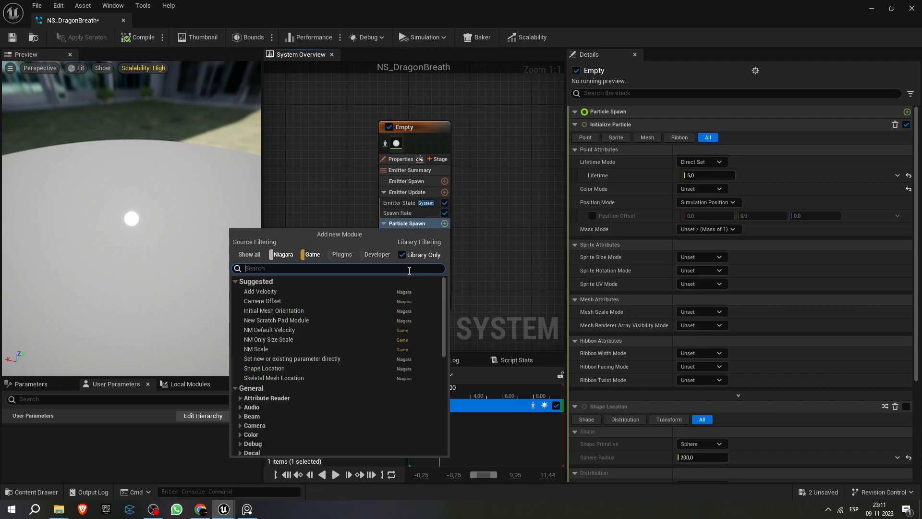
{"action": "left_click", "coordinate": [321, 290]}
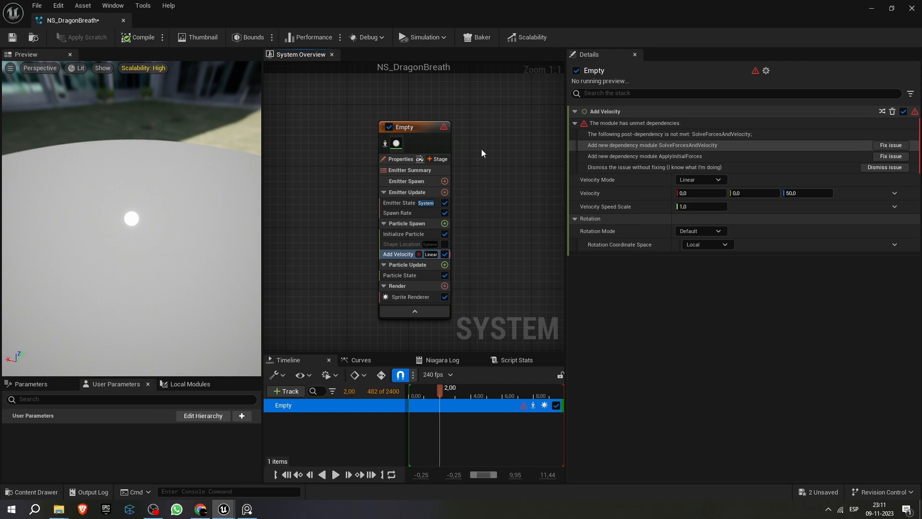
{"action": "left_click", "coordinate": [895, 146]}
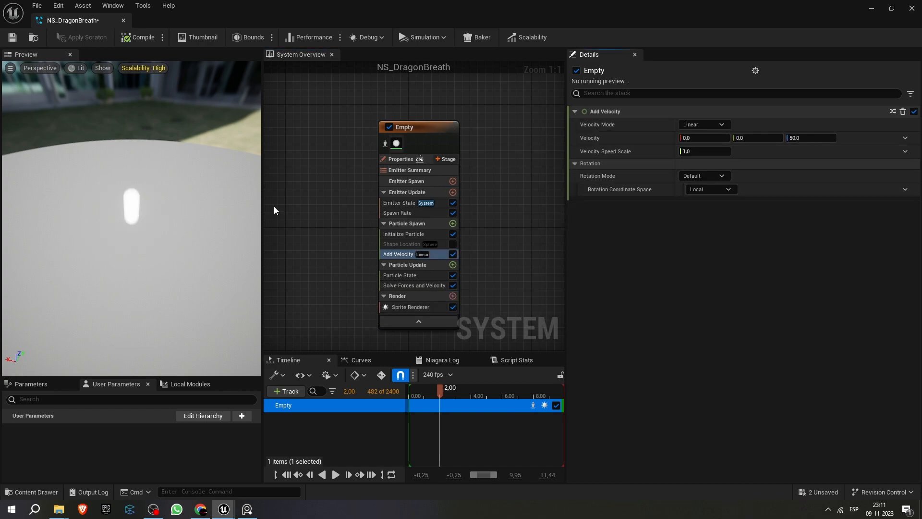
{"action": "key", "text": "space"}
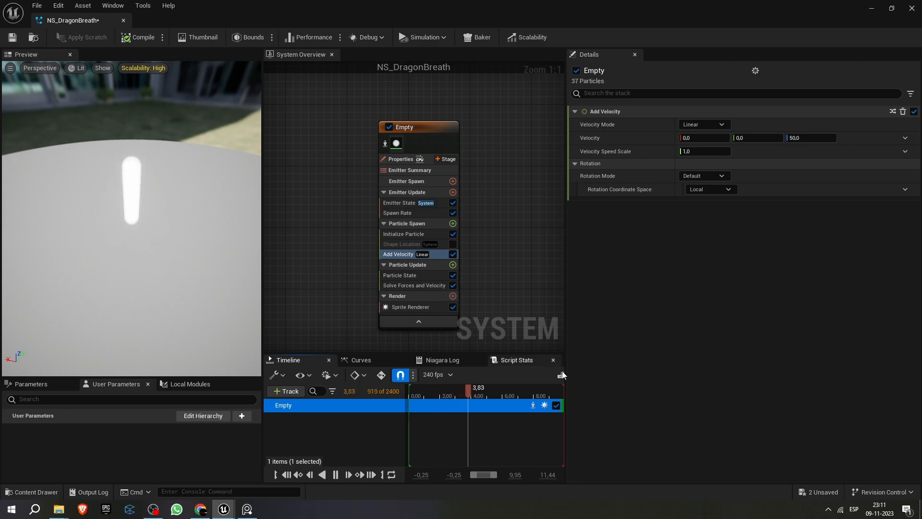
{"action": "key", "text": "space"}
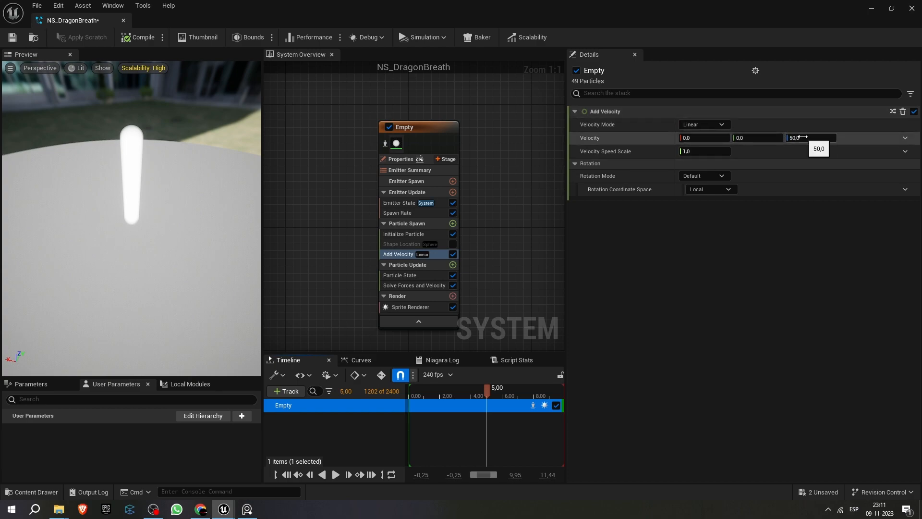
Step: Disable Add Velocity and add a Vortex Velocity module to Particle Spawn, including its ApplyInitialForces dependency
{"action": "left_click", "coordinate": [452, 254]}
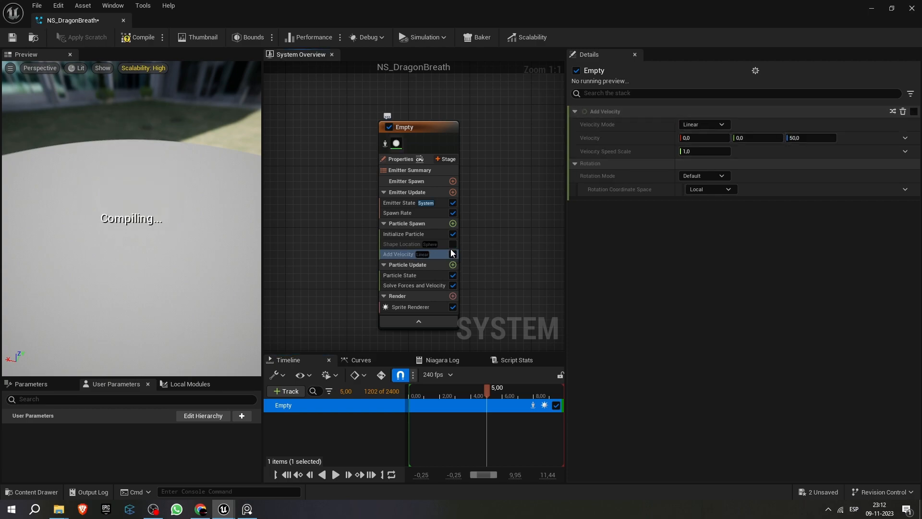
{"action": "left_click", "coordinate": [453, 224]}
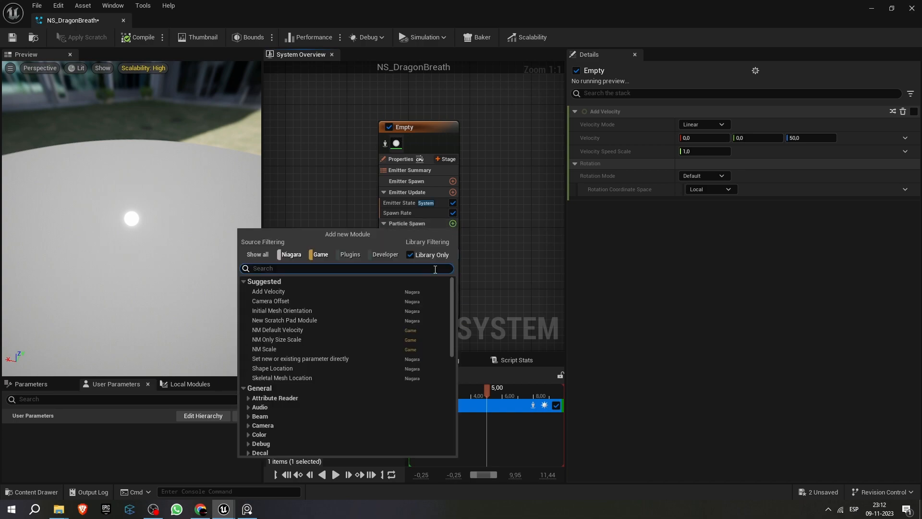
{"action": "type", "text": "vor"}
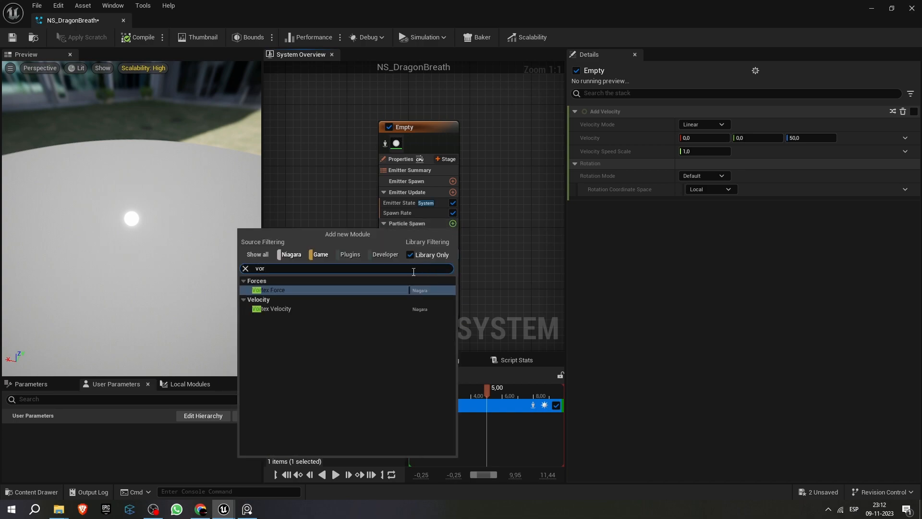
{"action": "left_click", "coordinate": [312, 308]}
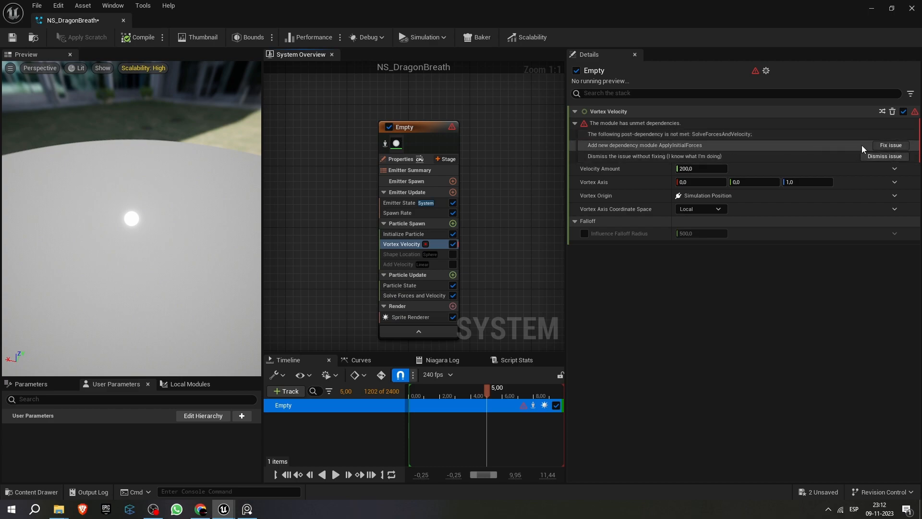
{"action": "left_click", "coordinate": [885, 144]}
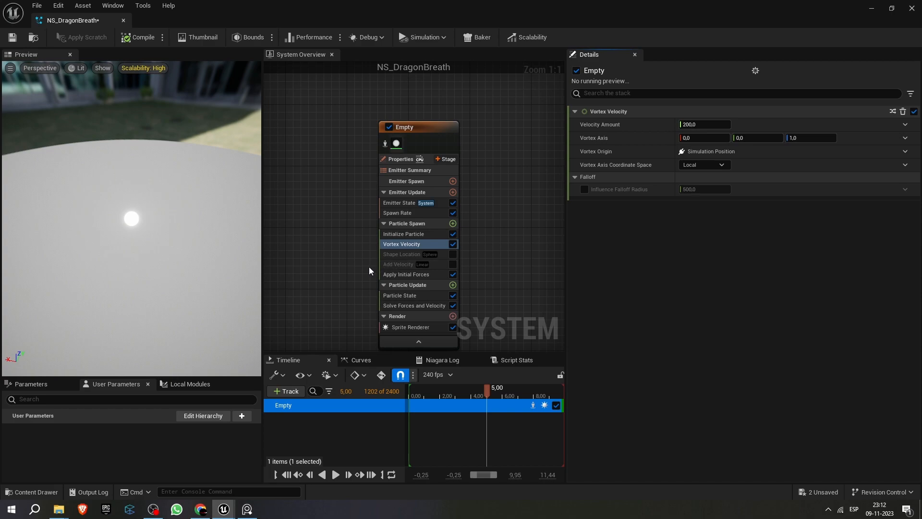
{"action": "left_click", "coordinate": [430, 393]}
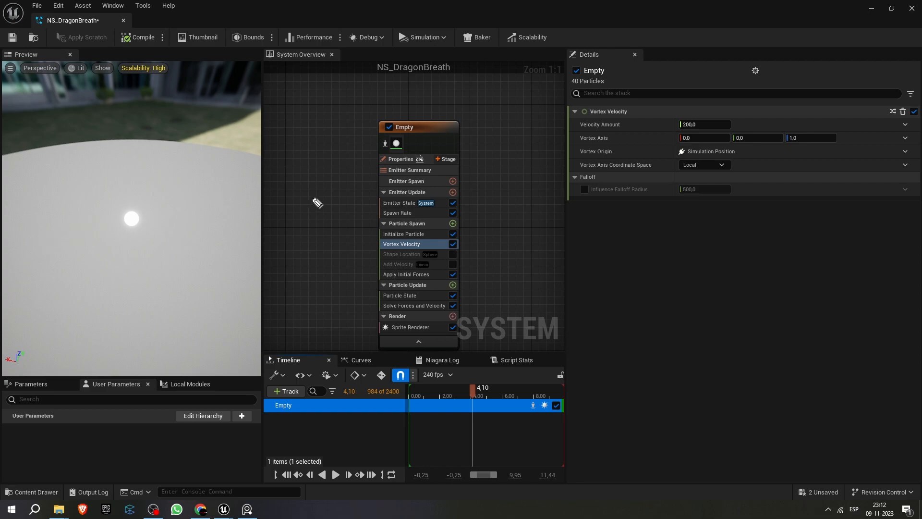
{"action": "mouse_move", "coordinate": [327, 198]}
{"action": "left_mouse_down"}
{"action": "mouse_move", "coordinate": [321, 211]}
{"action": "mouse_move", "coordinate": [307, 204]}
{"action": "mouse_move", "coordinate": [329, 185]}
{"action": "mouse_move", "coordinate": [321, 227]}
{"action": "mouse_move", "coordinate": [308, 176]}
{"action": "mouse_move", "coordinate": [331, 212]}
{"action": "left_mouse_up"}
{"action": "mouse_move", "coordinate": [335, 257]}
{"action": "left_mouse_down"}
{"action": "mouse_move", "coordinate": [335, 274]}
{"action": "mouse_move", "coordinate": [344, 267]}
{"action": "left_mouse_up"}
{"action": "left_click", "coordinate": [356, 242]}
{"action": "mouse_move", "coordinate": [366, 254]}
{"action": "left_mouse_down"}
{"action": "mouse_move", "coordinate": [369, 294]}
{"action": "mouse_move", "coordinate": [323, 303]}
{"action": "mouse_move", "coordinate": [312, 251]}
{"action": "mouse_move", "coordinate": [328, 241]}
{"action": "left_mouse_up"}
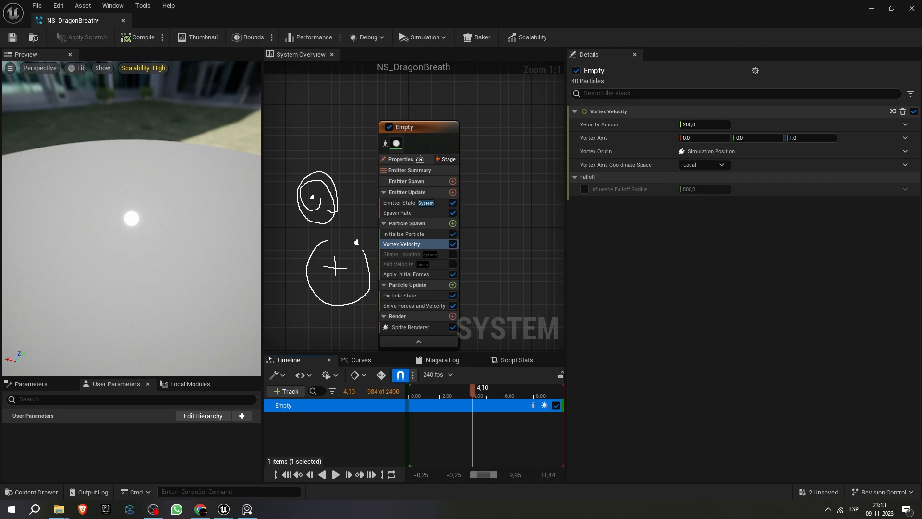
{"action": "key", "text": "Escape"}
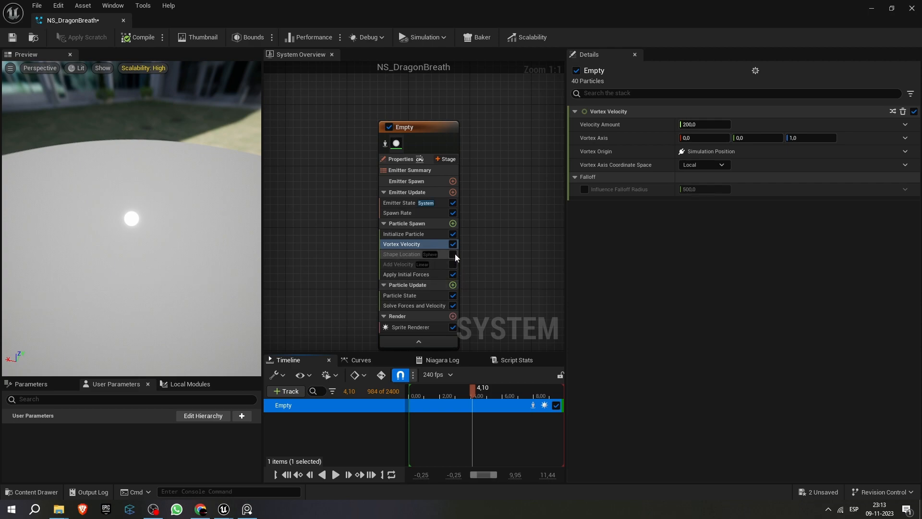
Step: Enable the Shape Location module in Particle Spawn again and preview the particle motion up to 2.83
{"action": "left_click", "coordinate": [453, 254]}
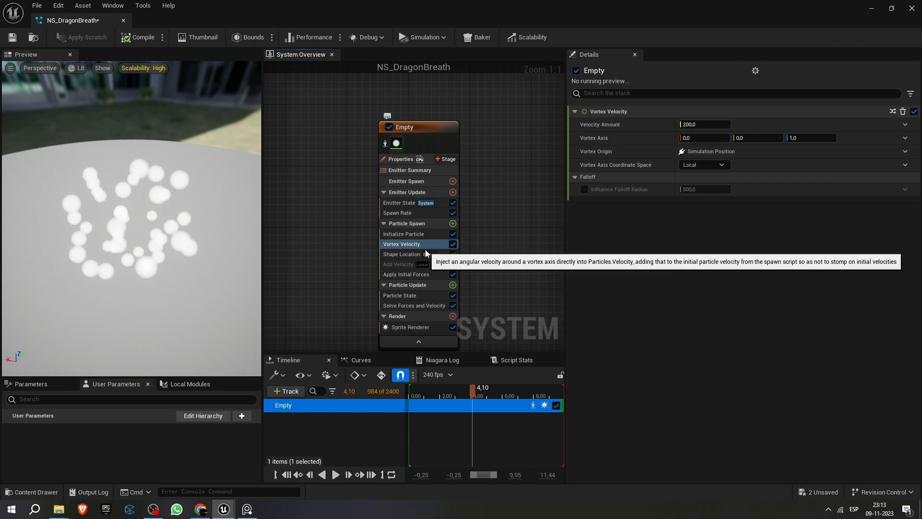
{"action": "left_click", "coordinate": [434, 393]}
{"action": "key", "text": "space"}
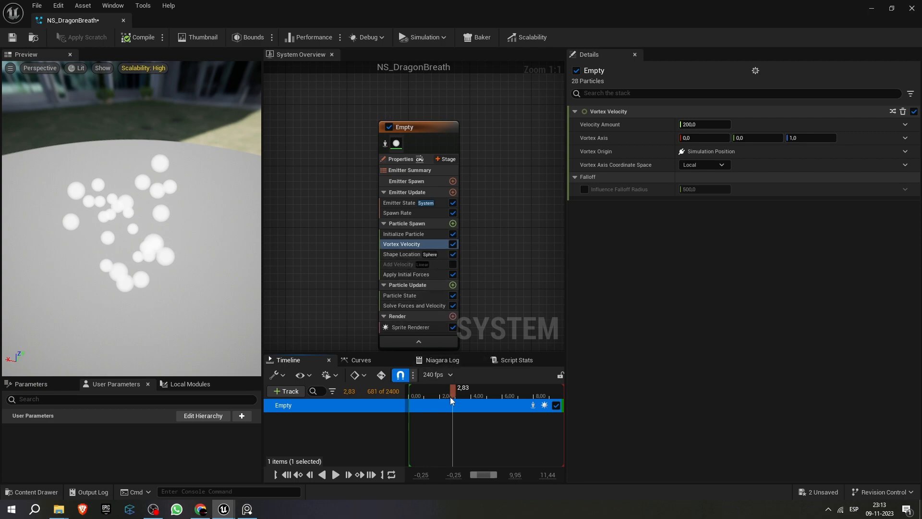
Step: Move the Vortex Velocity module below Shape Location in Particle Spawn and preview the particles around 1.94
{"action": "left_click_drag", "start_coordinate": [407, 245], "coordinate": [407, 258]}
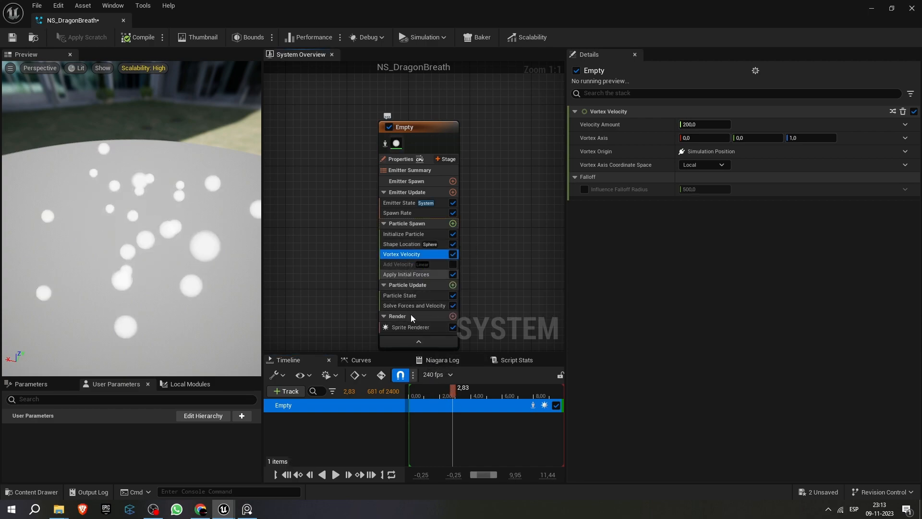
{"action": "left_click", "coordinate": [425, 394]}
{"action": "key", "text": "space"}
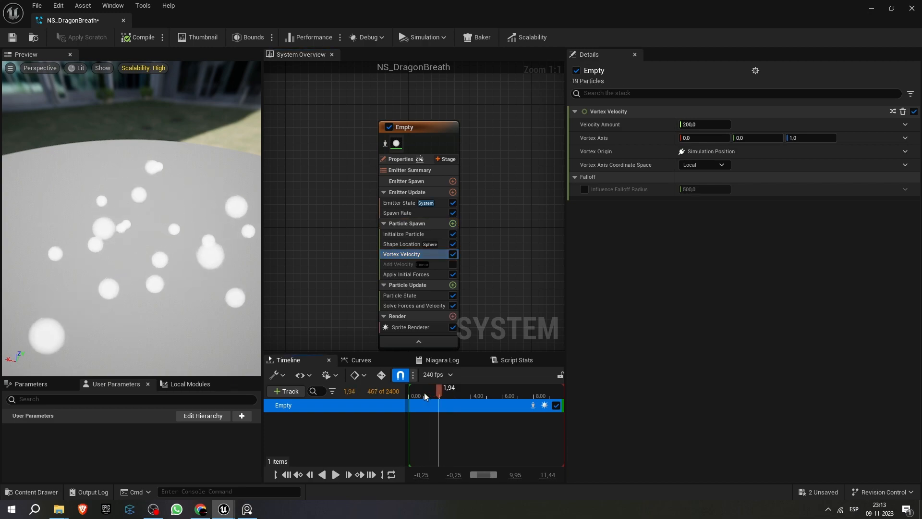
Step: Try Vortex Velocity above Shape Location for comparison, return it below, and replay the simulation from the start
{"action": "left_click_drag", "start_coordinate": [410, 255], "coordinate": [415, 237]}
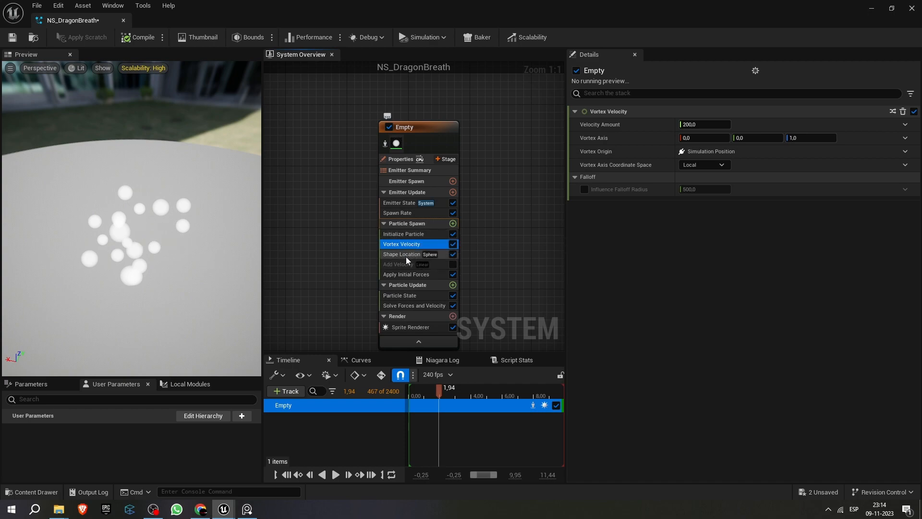
{"action": "left_click_drag", "start_coordinate": [407, 257], "coordinate": [409, 259]}
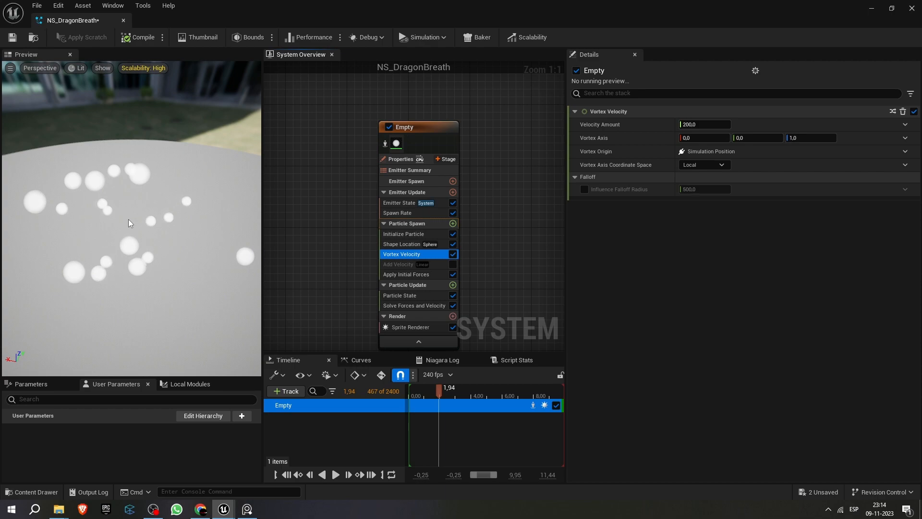
{"action": "left_click", "coordinate": [416, 386]}
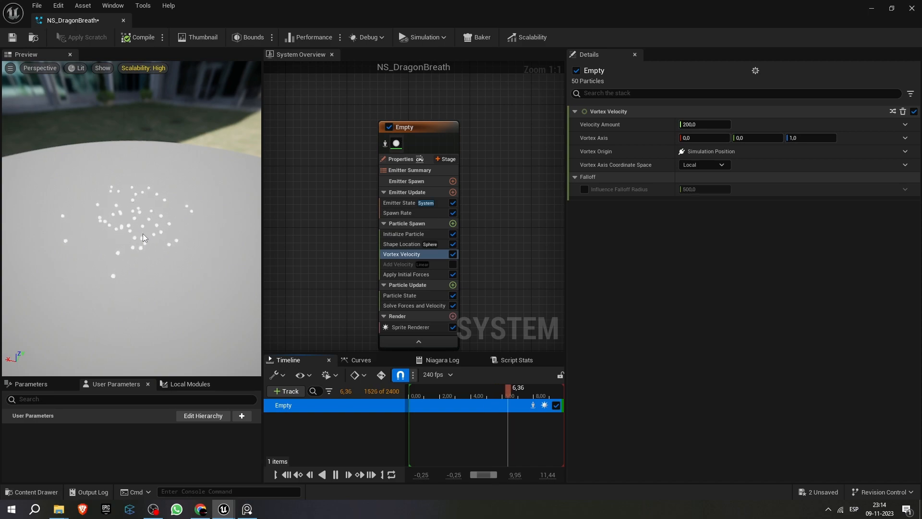
Step: Set the SpawnRate of the Spawn Rate module to 1000 and dismiss the desktop notifications
{"action": "left_click", "coordinate": [410, 213]}
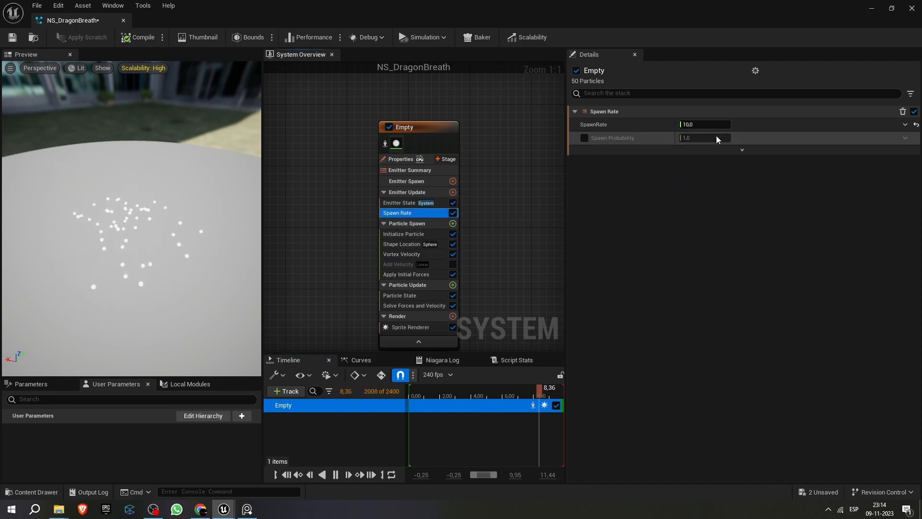
{"action": "type", "text": "100"}
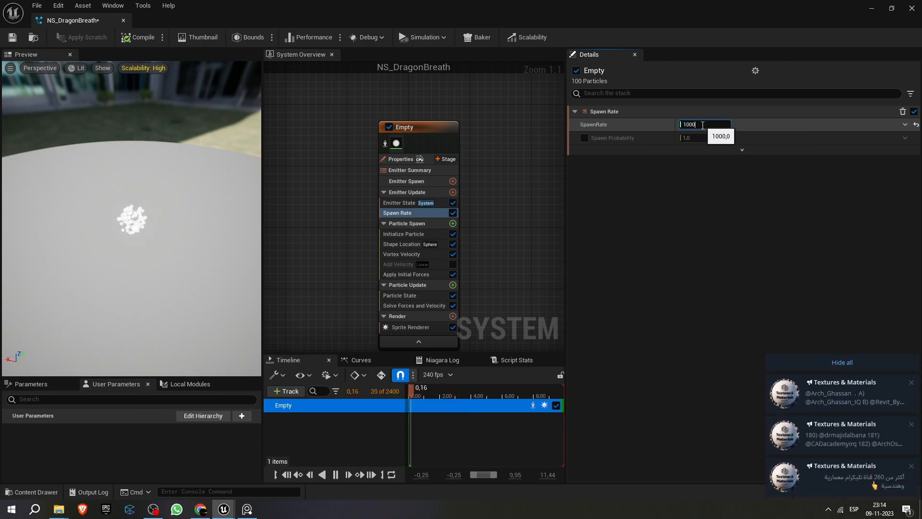
{"action": "type", "text": "0"}
{"action": "left_click", "coordinate": [861, 359]}
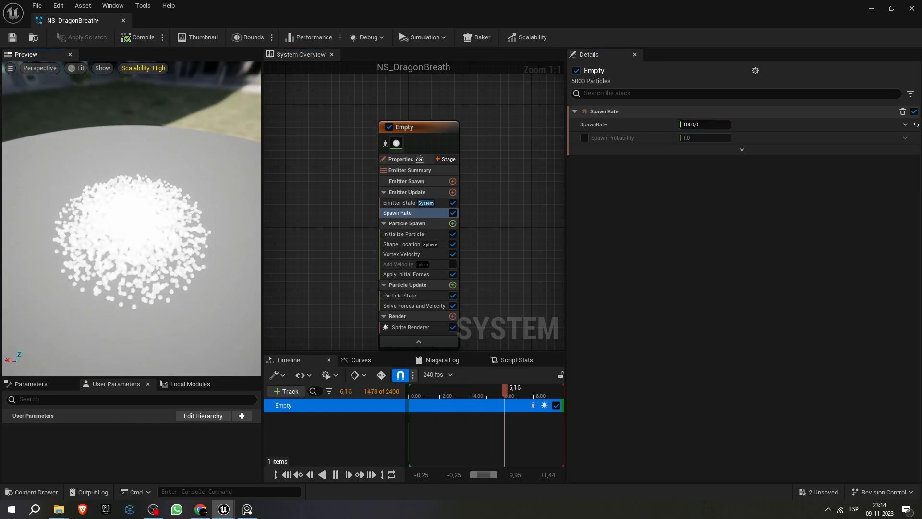
Step: Set the Velocity Amount of the Vortex Velocity module to 500
{"action": "left_click", "coordinate": [408, 253]}
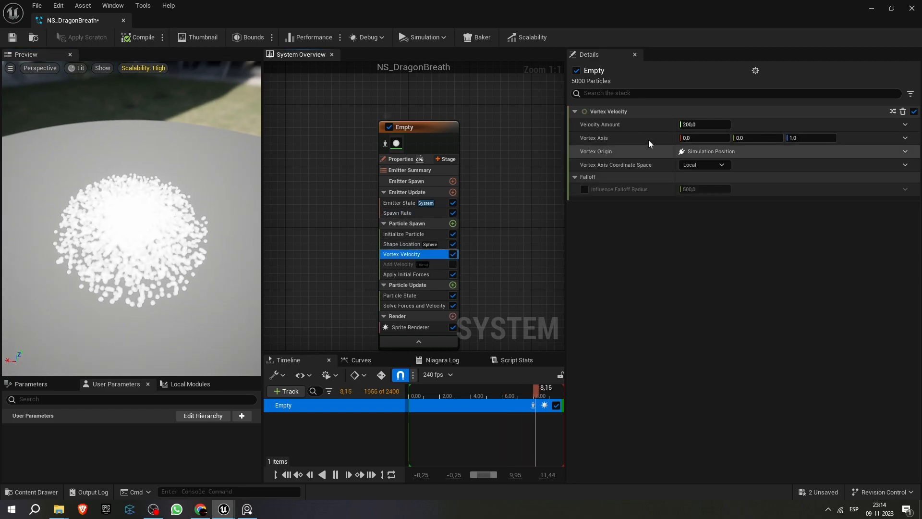
{"action": "left_click", "coordinate": [708, 125]}
{"action": "type", "text": "50"}
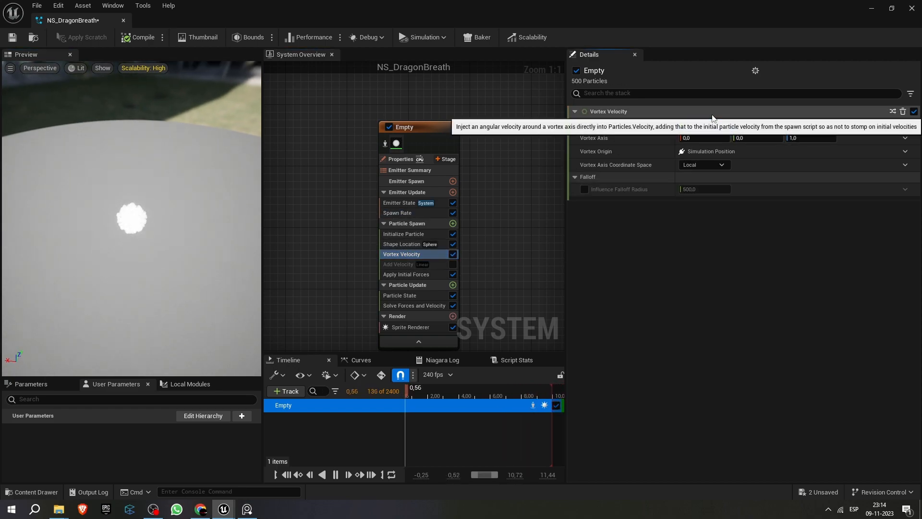
{"action": "type", "text": "0"}
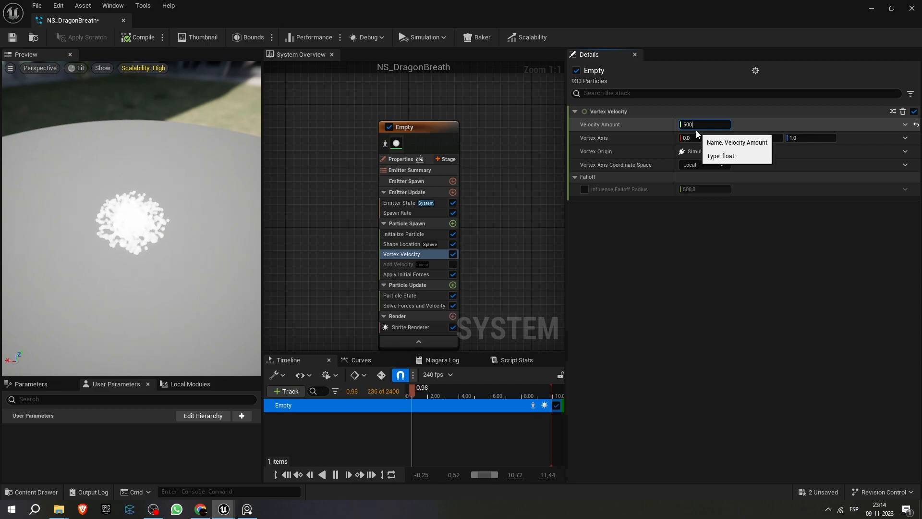
{"action": "key", "text": "Return"}
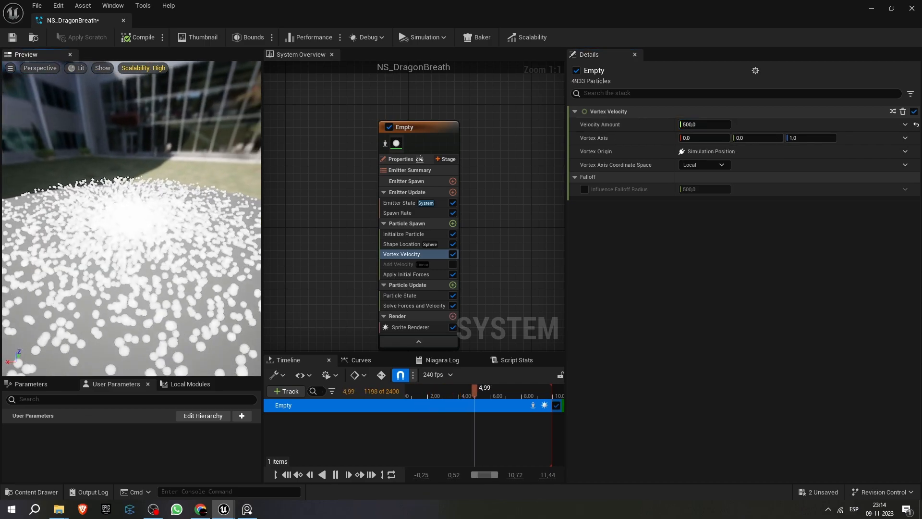
Step: Examine the vortex motion from above and at an angle while scrubbing and replaying the simulation
{"action": "left_click_drag", "start_coordinate": [203, 237], "coordinate": [203, 269]}
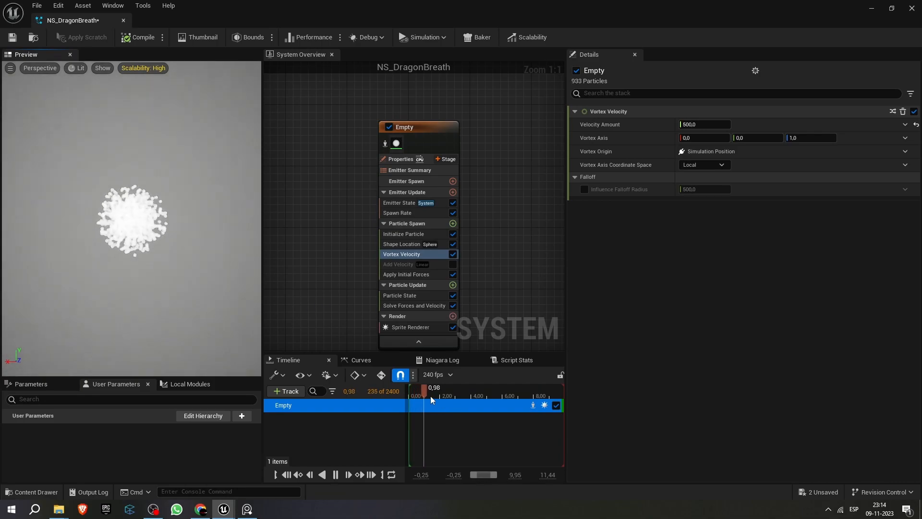
{"action": "left_click_drag", "start_coordinate": [430, 396], "coordinate": [443, 388]}
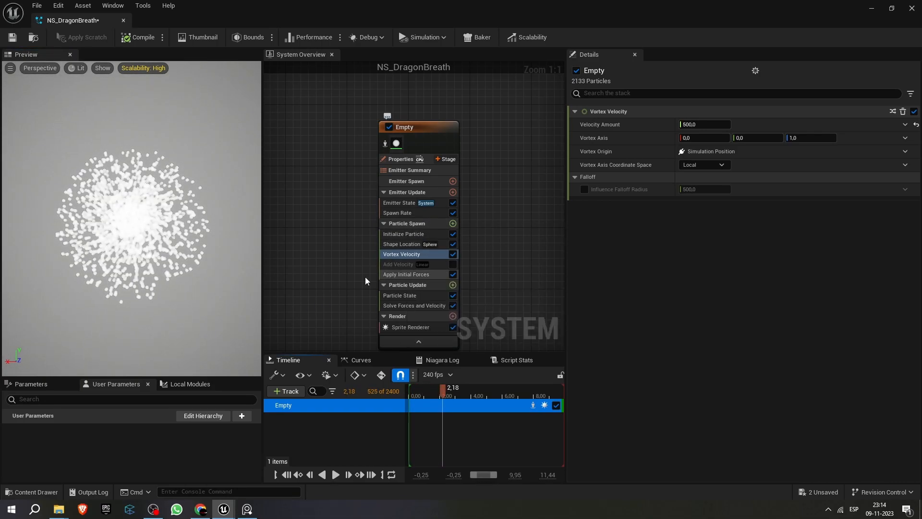
{"action": "left_click_drag", "start_coordinate": [140, 234], "coordinate": [147, 238]}
{"action": "left_click", "coordinate": [437, 391]}
{"action": "key", "text": "space"}
{"action": "key", "text": "space"}
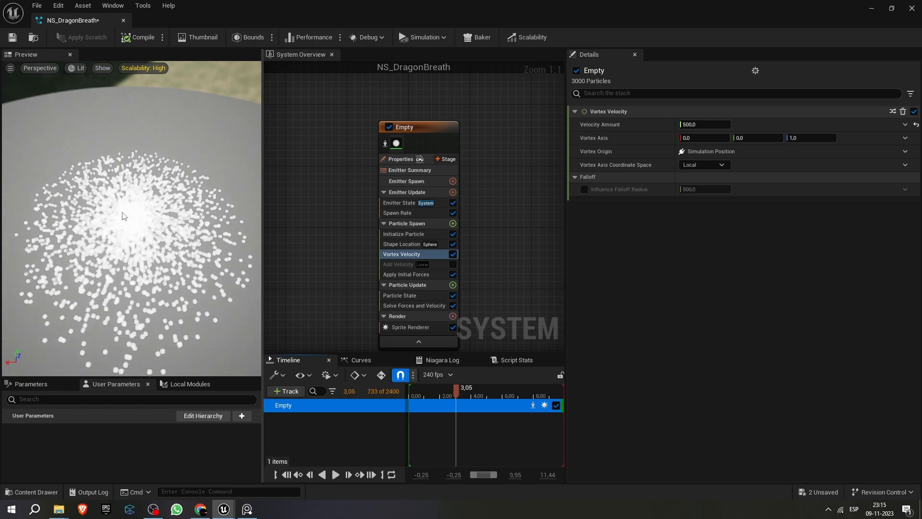
{"action": "key", "text": "space"}
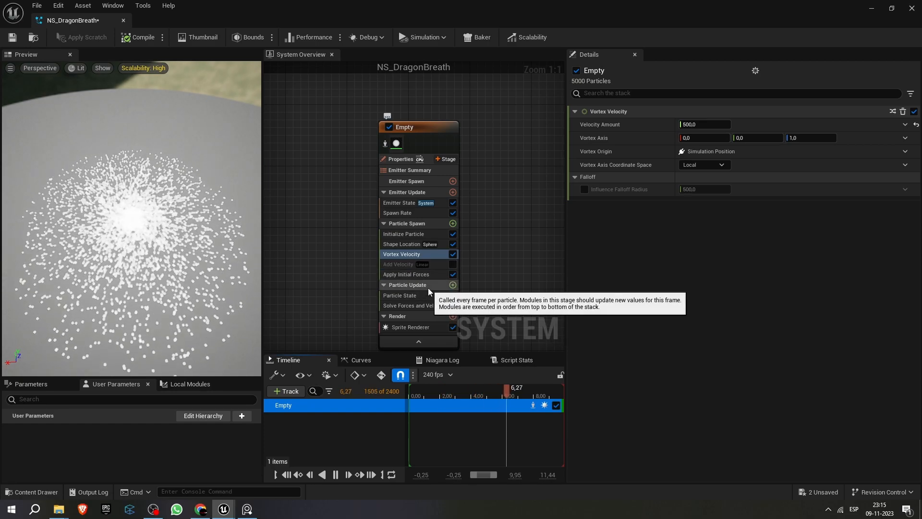
Step: Disable Vortex Velocity and add a Vortex Force module to Particle Update with a Vortex Force Amount of 500
{"action": "left_click", "coordinate": [453, 254]}
{"action": "left_click", "coordinate": [453, 285]}
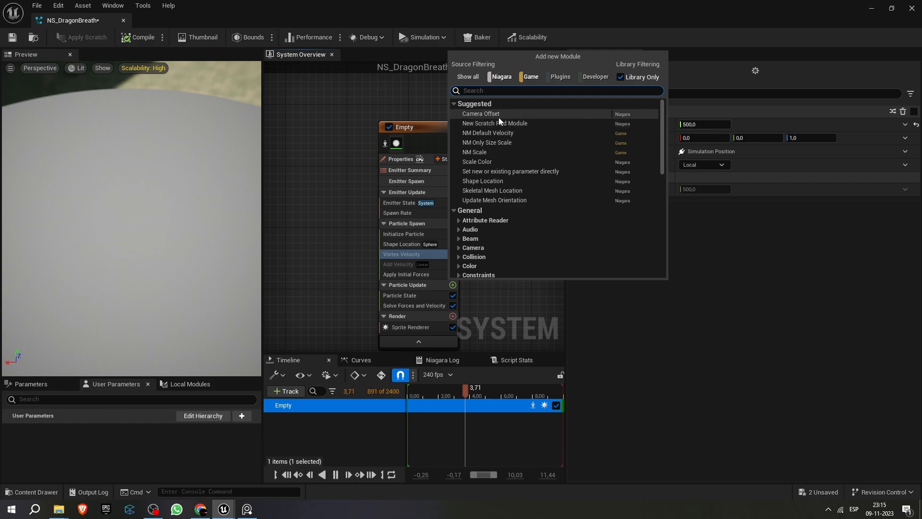
{"action": "type", "text": "vort"}
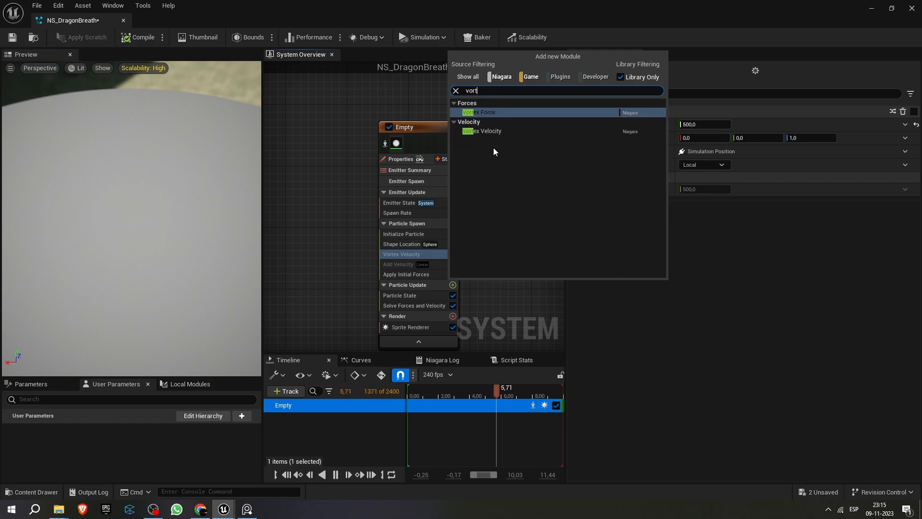
{"action": "left_click", "coordinate": [492, 115]}
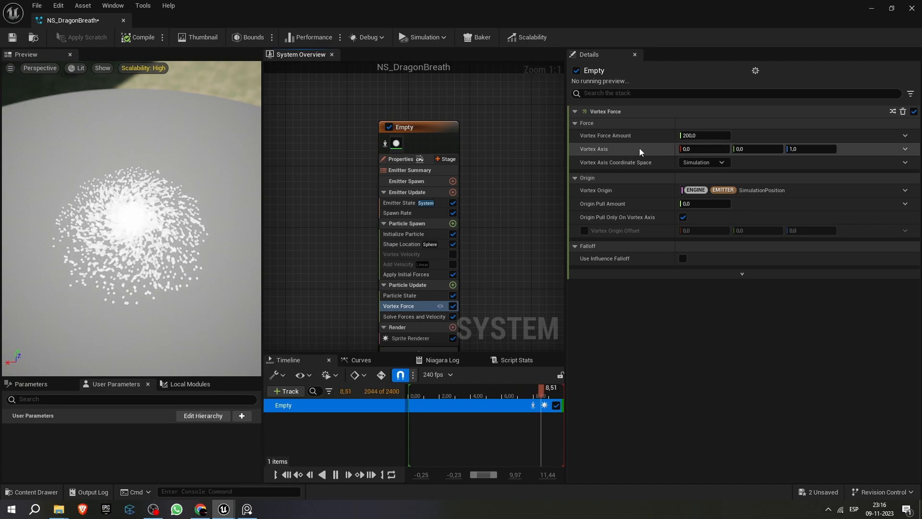
{"action": "left_click", "coordinate": [697, 136]}
{"action": "type", "text": "500"}
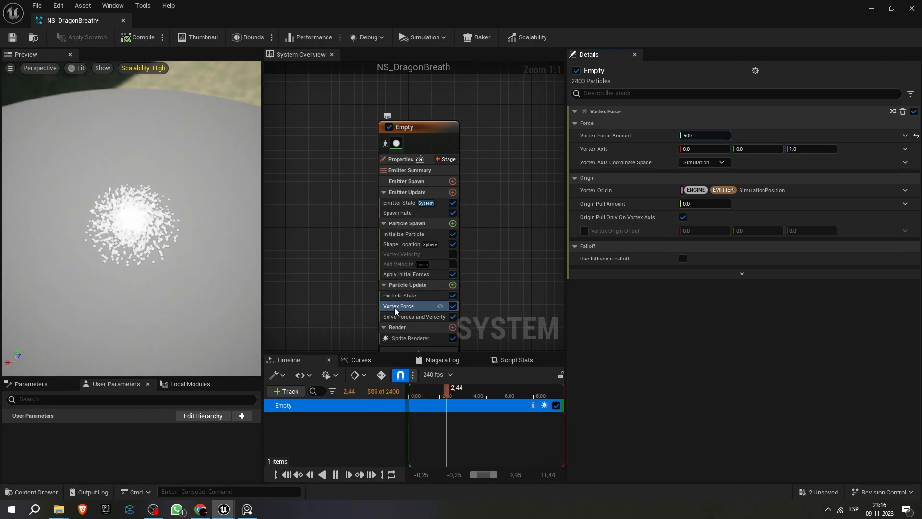
Step: Delete the Vortex Force, Vortex Velocity and Shape Location modules from the Empty emitter
{"action": "key", "text": "Delete"}
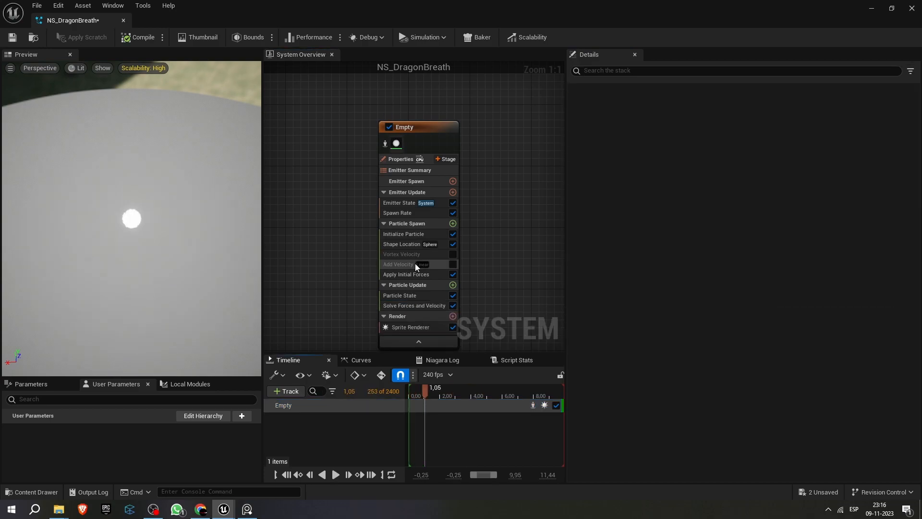
{"action": "left_click", "coordinate": [411, 254]}
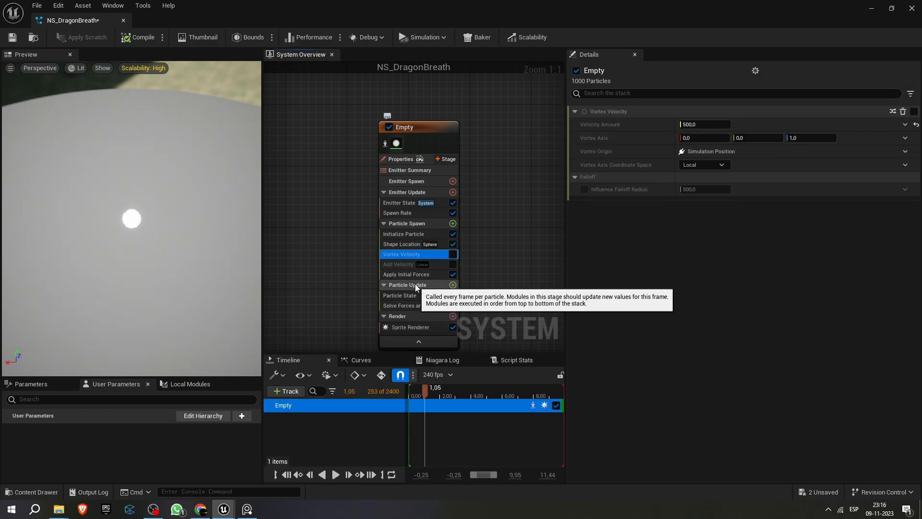
{"action": "left_click", "coordinate": [417, 245]}
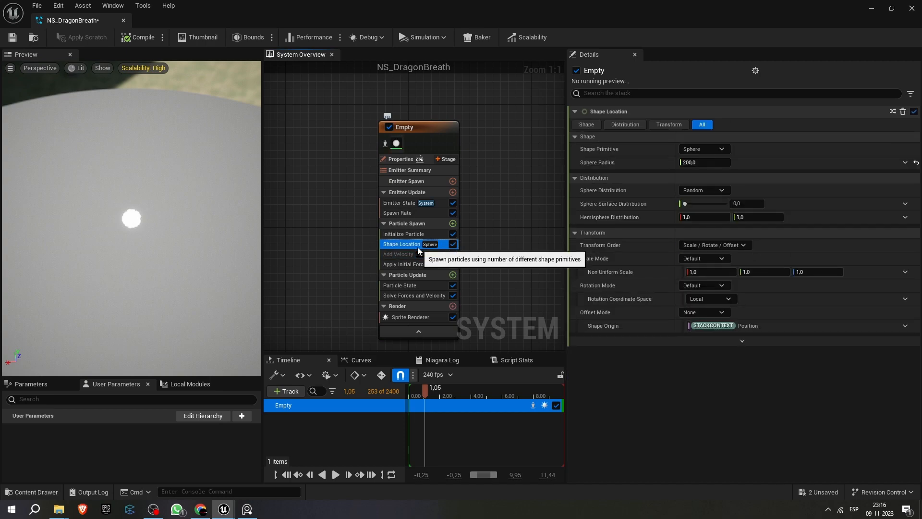
{"action": "key", "text": "Delete"}
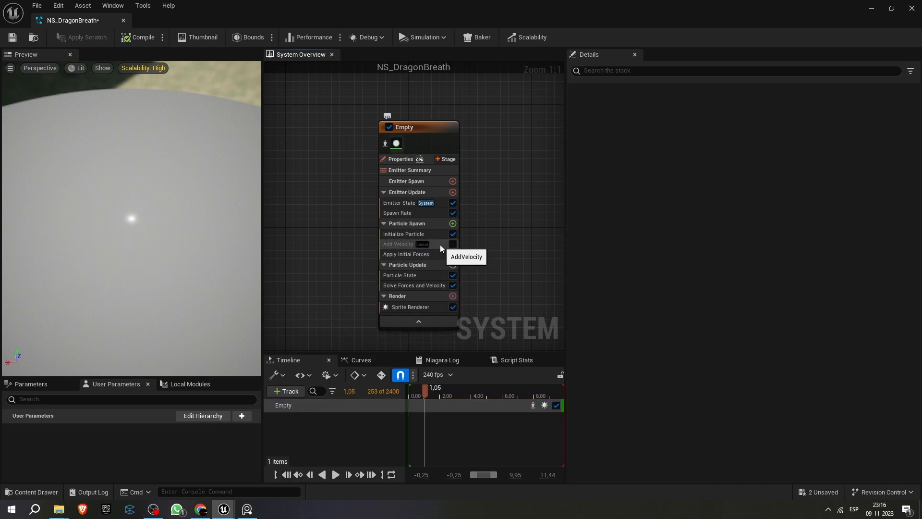
Step: Enable the Add Velocity module, scrub the simulation to check its motion, and show the module's settings
{"action": "left_click", "coordinate": [451, 245]}
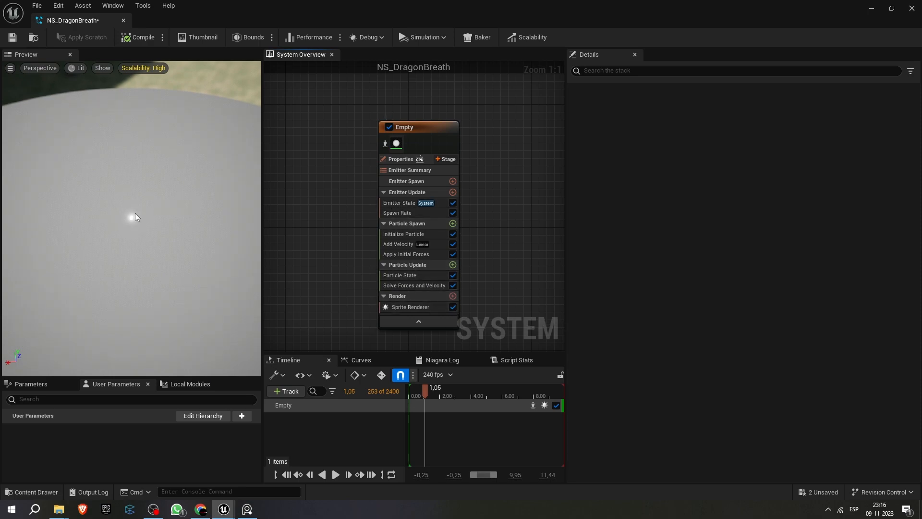
{"action": "left_click", "coordinate": [439, 390]}
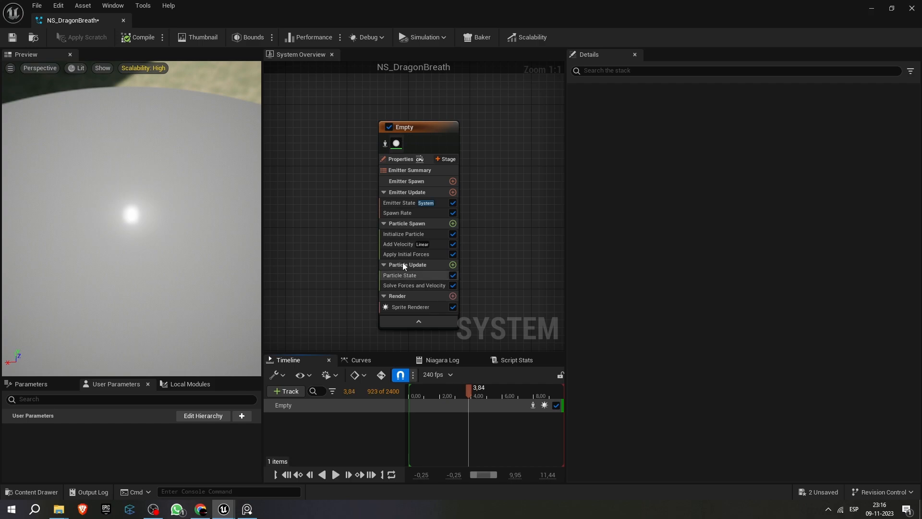
{"action": "left_click", "coordinate": [401, 244]}
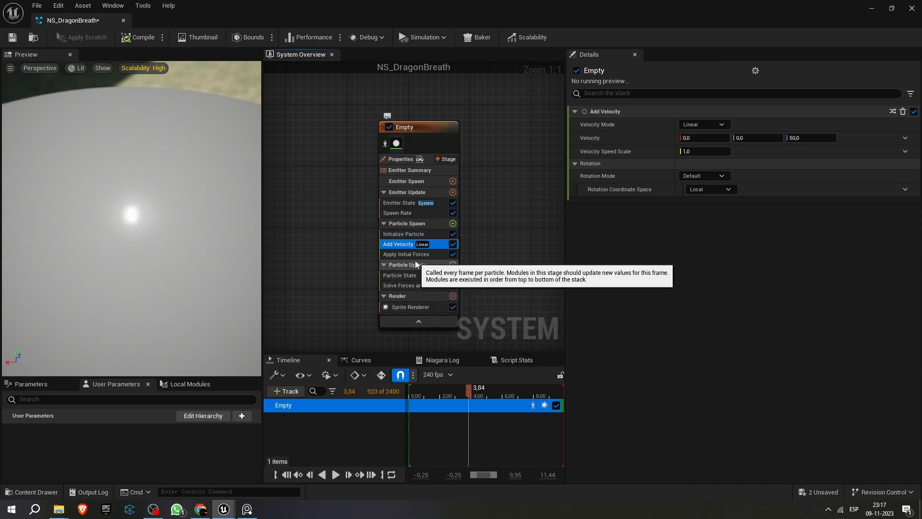
Step: Set the SpawnRate of the Spawn Rate module to 50
{"action": "left_click", "coordinate": [419, 213]}
{"action": "left_click", "coordinate": [710, 123]}
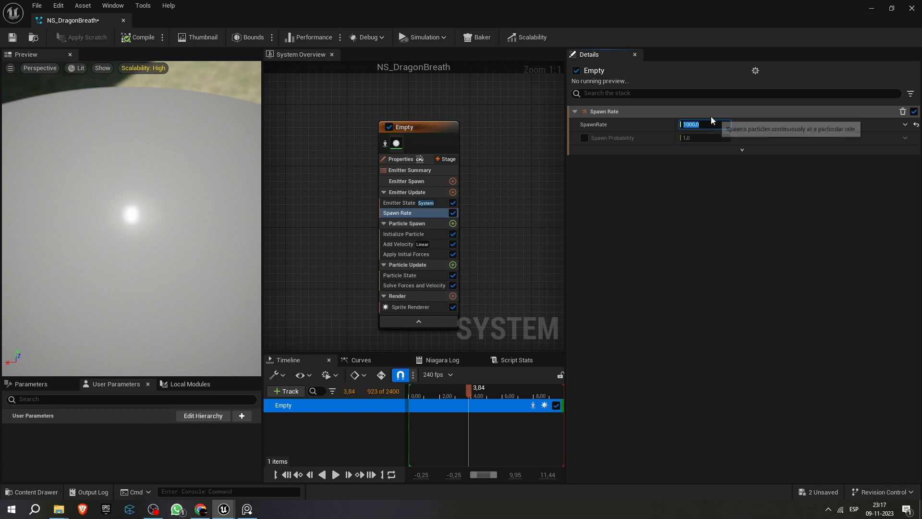
{"action": "type", "text": "50"}
{"action": "key", "text": "Return"}
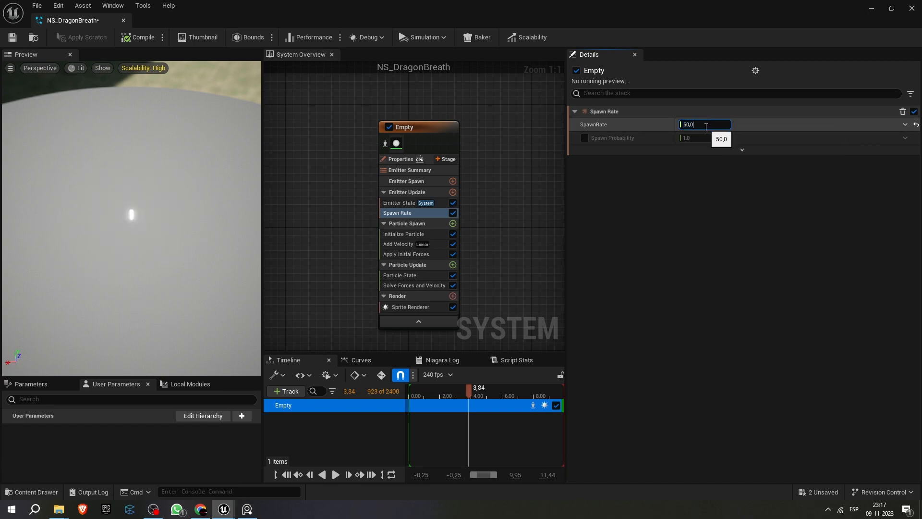
Step: Switch the Add Velocity module's Velocity Mode to In Cone and set its Velocity Speed to 500
{"action": "left_click", "coordinate": [422, 244]}
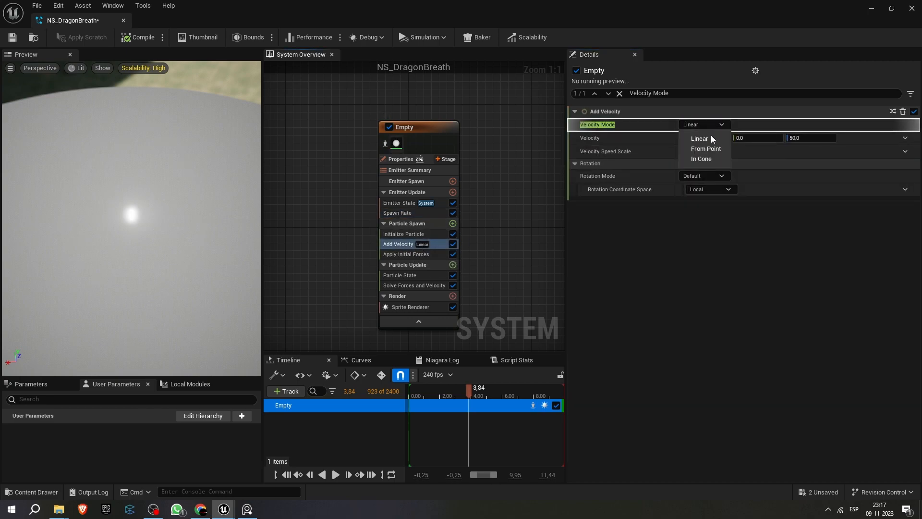
{"action": "left_click", "coordinate": [702, 159]}
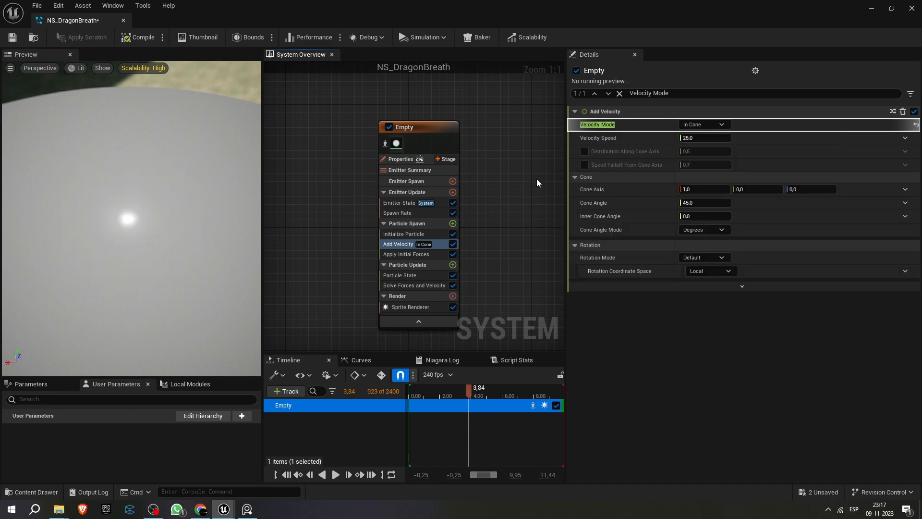
{"action": "left_click", "coordinate": [699, 138]}
{"action": "type", "text": "500"}
{"action": "key", "text": "Return"}
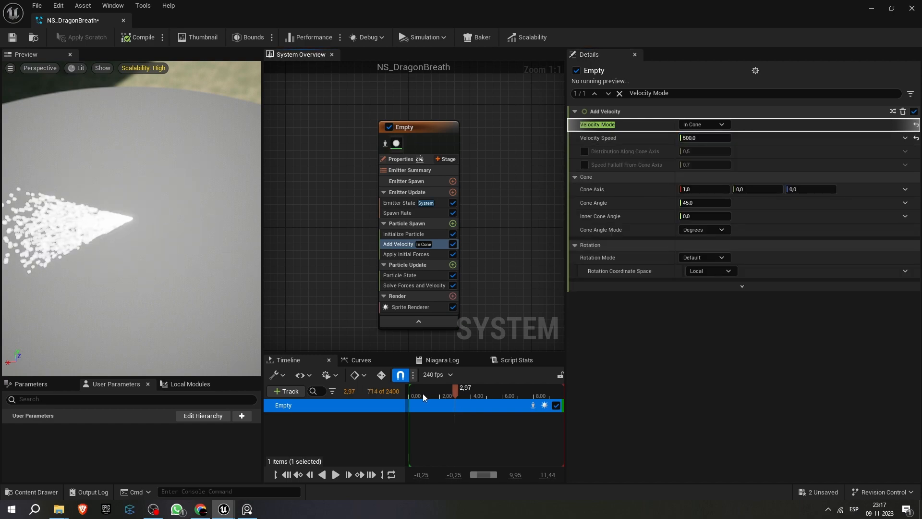
Step: Examine the particle cone from a lower angle and compare it with the fire-breath images on the reference board
{"action": "left_click", "coordinate": [418, 396]}
{"action": "left_click_drag", "start_coordinate": [179, 272], "coordinate": [179, 199]}
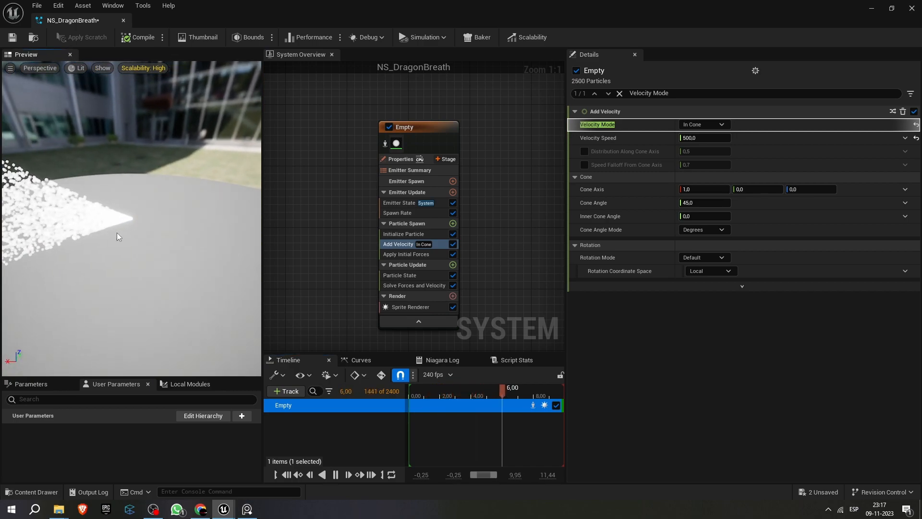
{"action": "left_click_drag", "start_coordinate": [140, 230], "coordinate": [103, 235]}
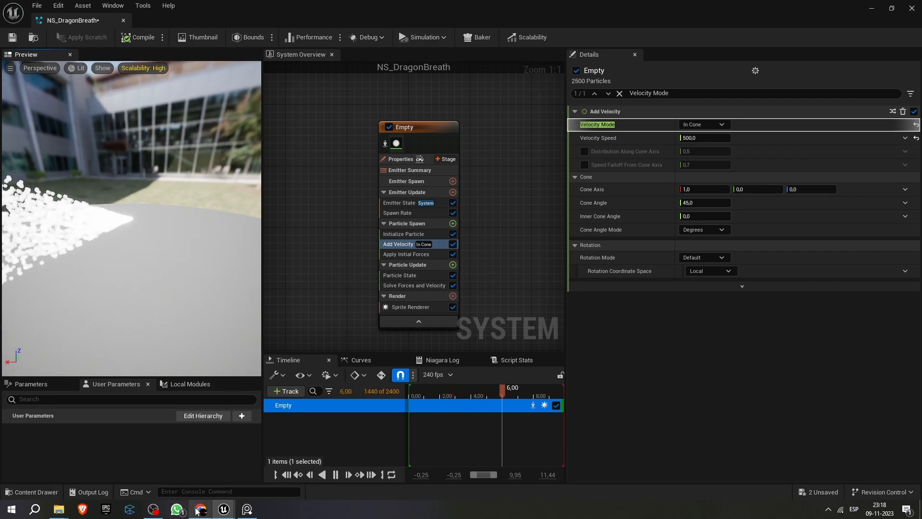
{"action": "left_click", "coordinate": [247, 509]}
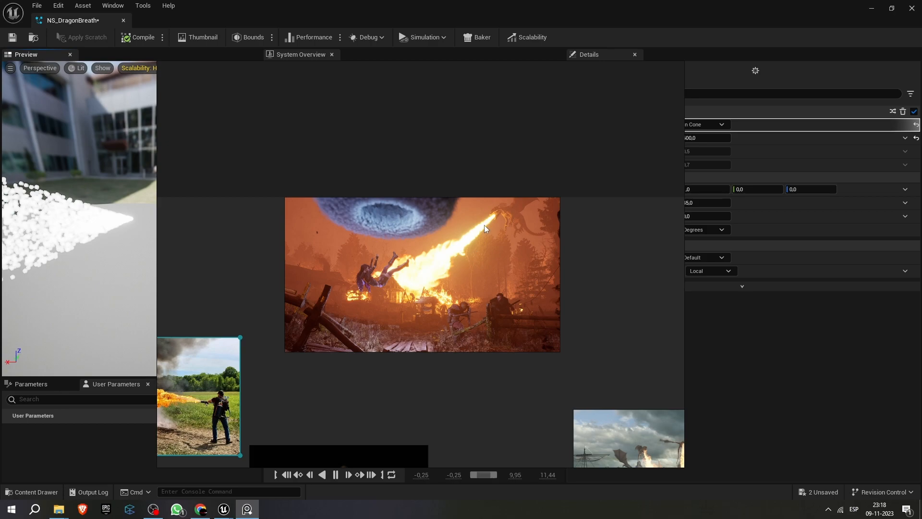
{"action": "left_click", "coordinate": [136, 191]}
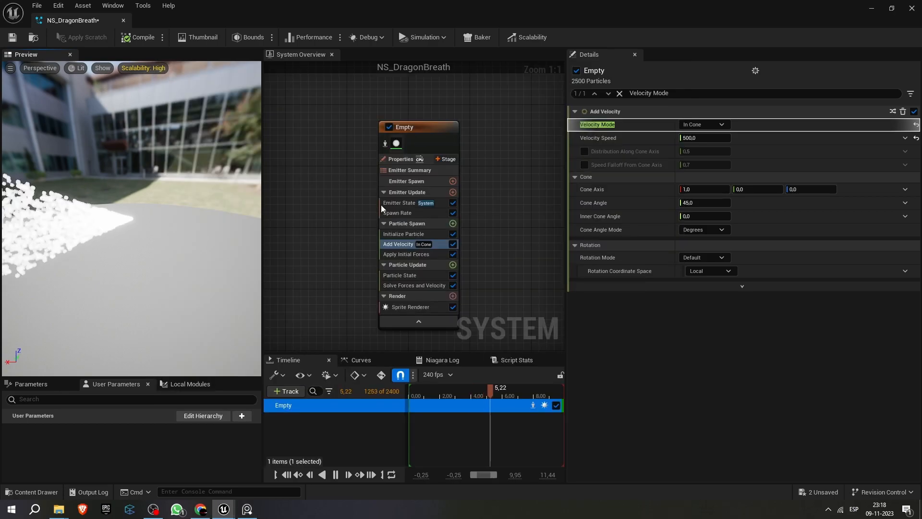
Step: Set the Cone Angle of Add Velocity to 15 degrees and replay the particle stream from a side view
{"action": "left_click", "coordinate": [449, 392]}
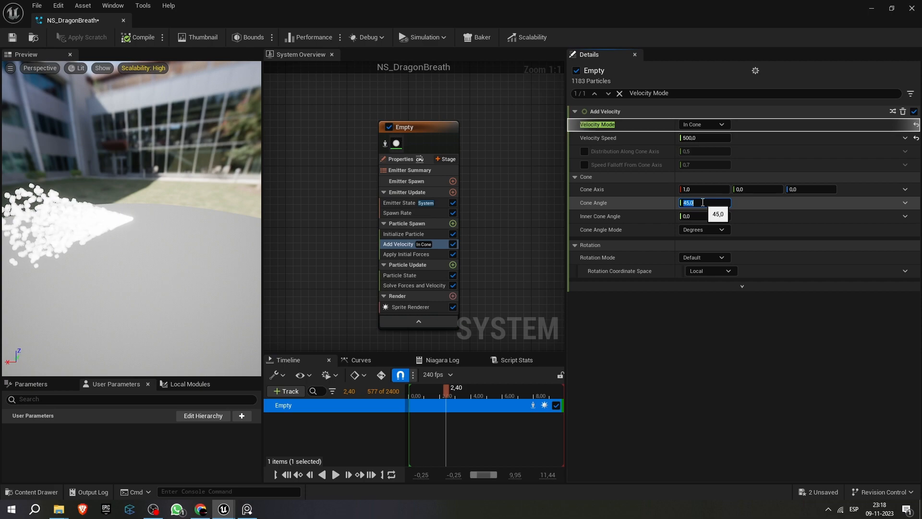
{"action": "type", "text": "15"}
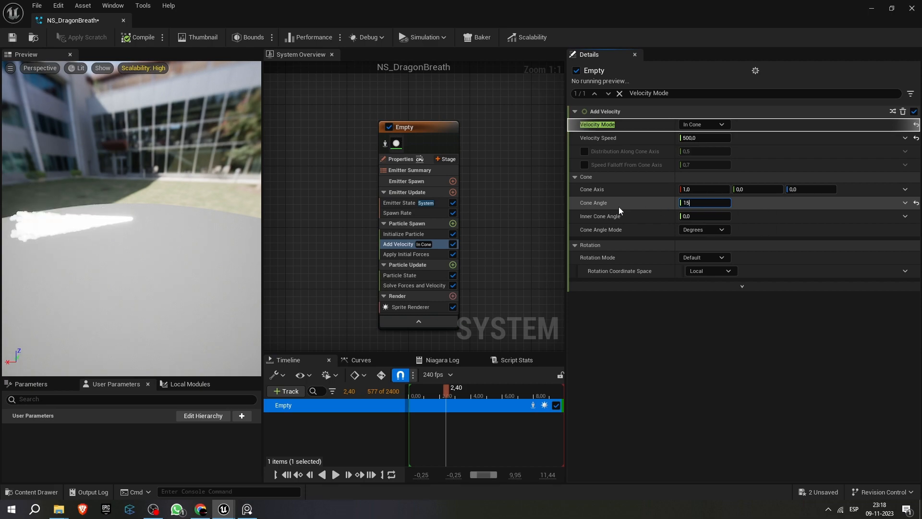
{"action": "mouse_move", "coordinate": [85, 242]}
{"action": "left_mouse_down"}
{"action": "mouse_move", "coordinate": [176, 228]}
{"action": "mouse_move", "coordinate": [85, 232]}
{"action": "left_mouse_up"}
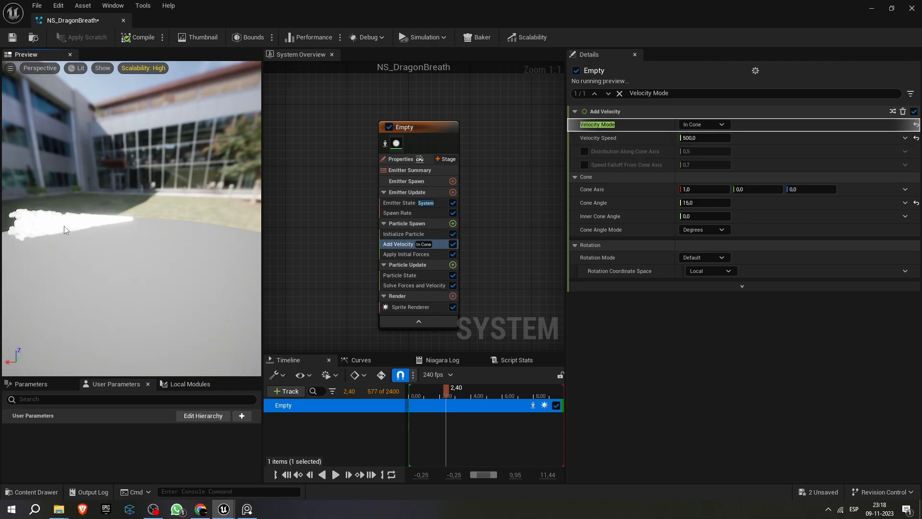
{"action": "left_click", "coordinate": [424, 393]}
{"action": "key", "text": "space"}
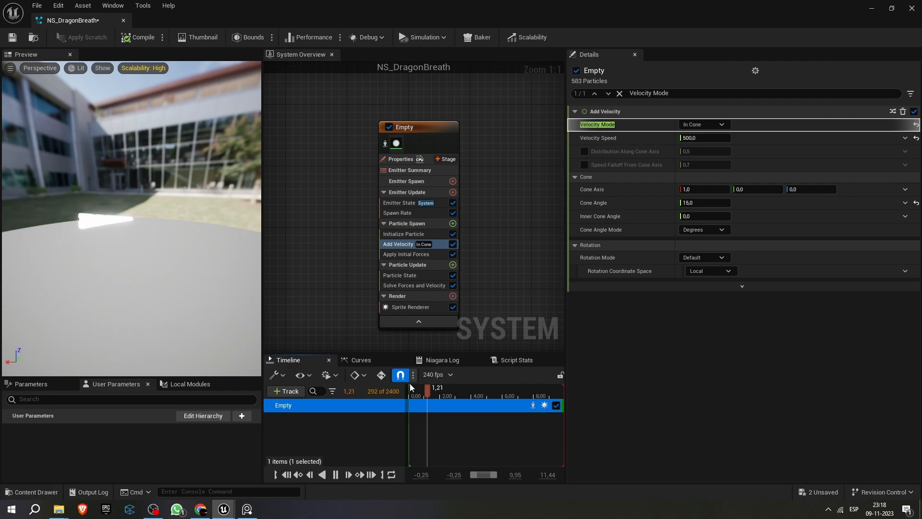
{"action": "left_click_drag", "start_coordinate": [89, 245], "coordinate": [137, 238]}
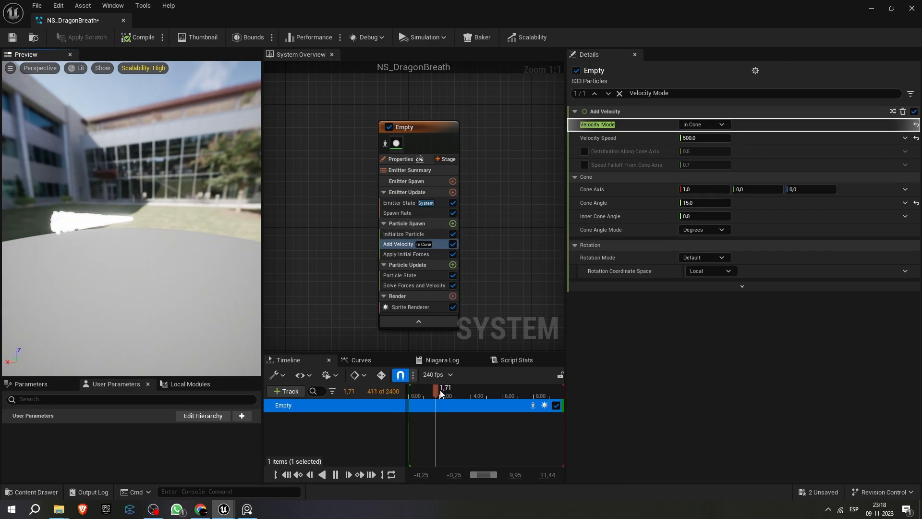
{"action": "key", "text": "space"}
Step: Set the Sprite Size Mode of Initialize Particle to Uniform with a Uniform Sprite Size of 3
{"action": "left_click", "coordinate": [406, 235]}
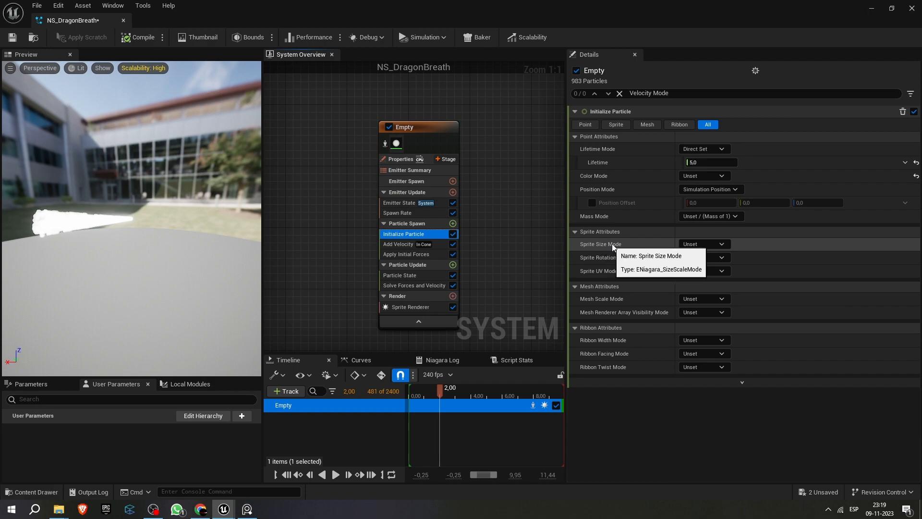
{"action": "left_click", "coordinate": [688, 244]}
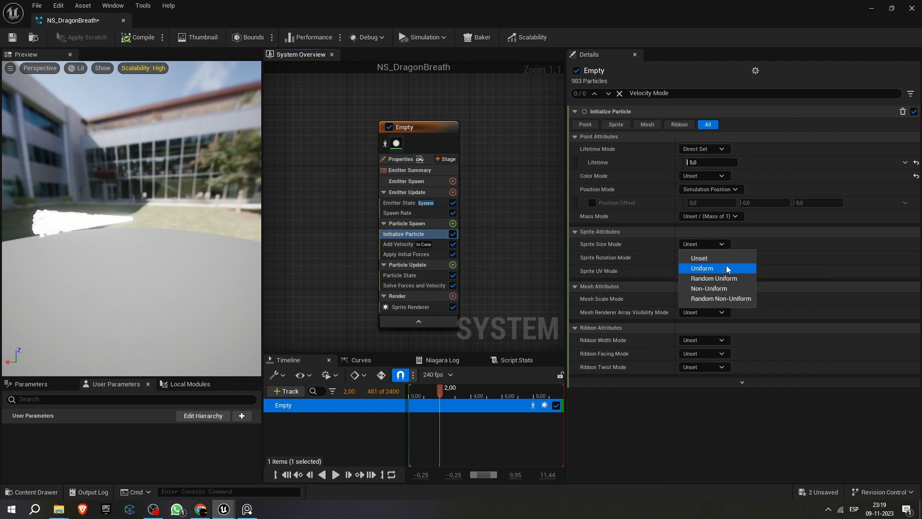
{"action": "left_click", "coordinate": [726, 265]}
{"action": "left_click", "coordinate": [708, 257]}
{"action": "type", "text": "2"}
{"action": "key", "text": "Return"}
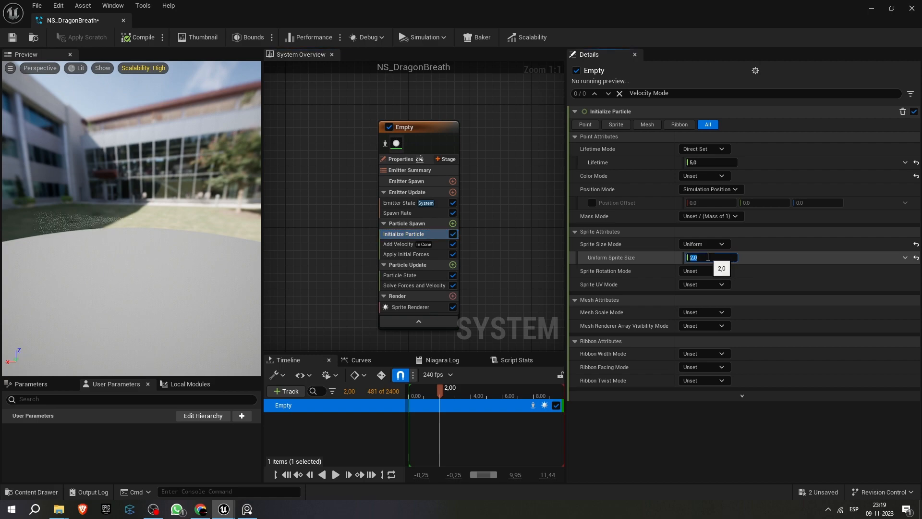
{"action": "type", "text": "3"}
{"action": "key", "text": "Return"}
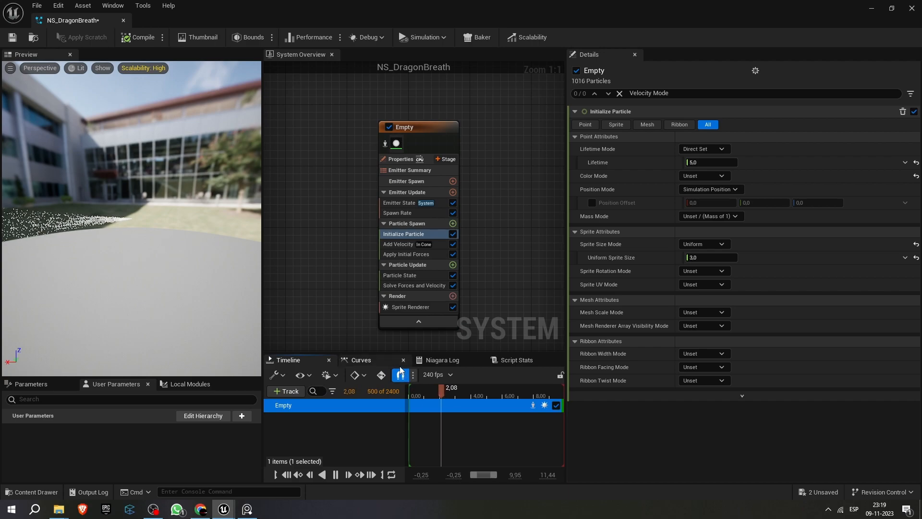
Step: Examine the stream of small particles from several angles and scrub through the simulation
{"action": "left_click_drag", "start_coordinate": [134, 216], "coordinate": [249, 216]}
{"action": "left_click_drag", "start_coordinate": [89, 250], "coordinate": [55, 224]}
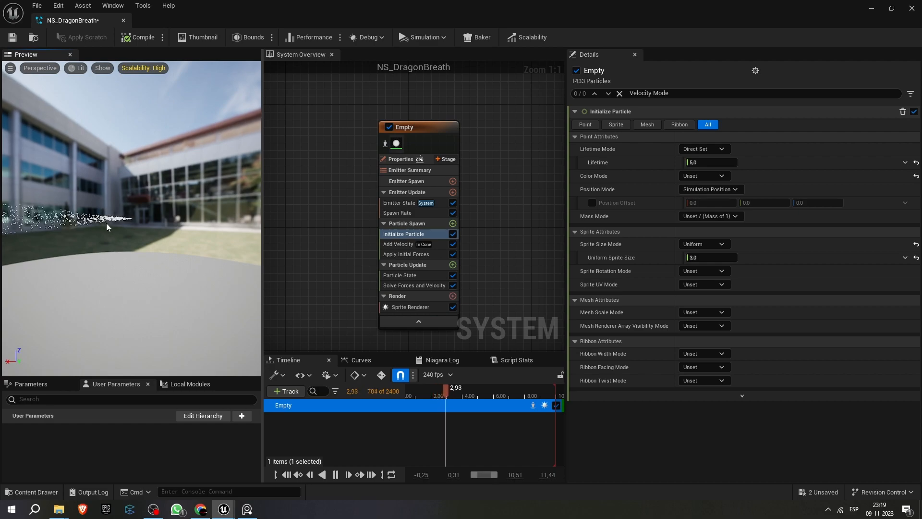
{"action": "left_click_drag", "start_coordinate": [88, 235], "coordinate": [184, 283]}
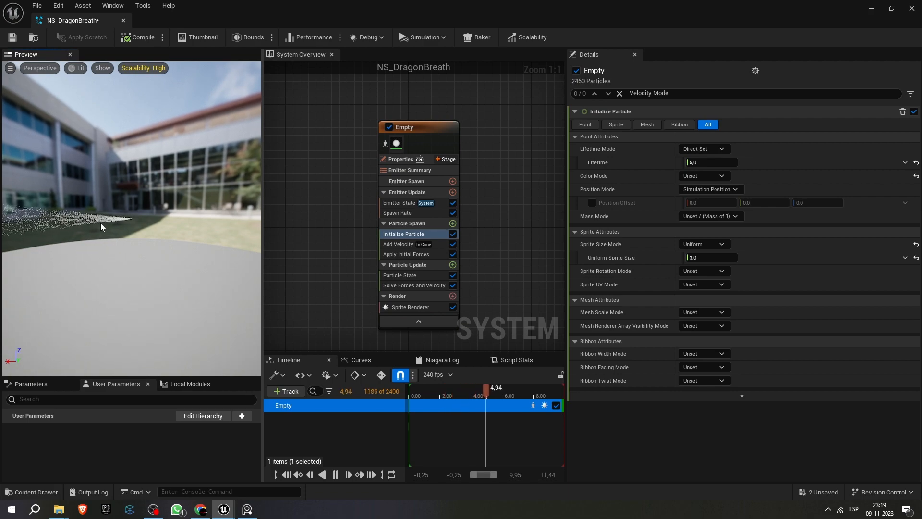
{"action": "left_click", "coordinate": [457, 392]}
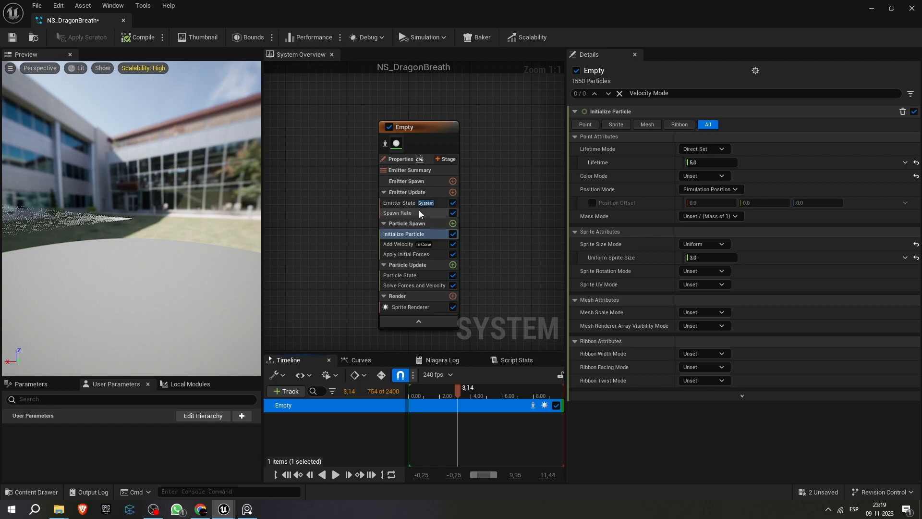
Step: Drive the Velocity Speed of Add Velocity with a Random Range Float from 650 to 900 and replay the particle stream
{"action": "left_click", "coordinate": [397, 245]}
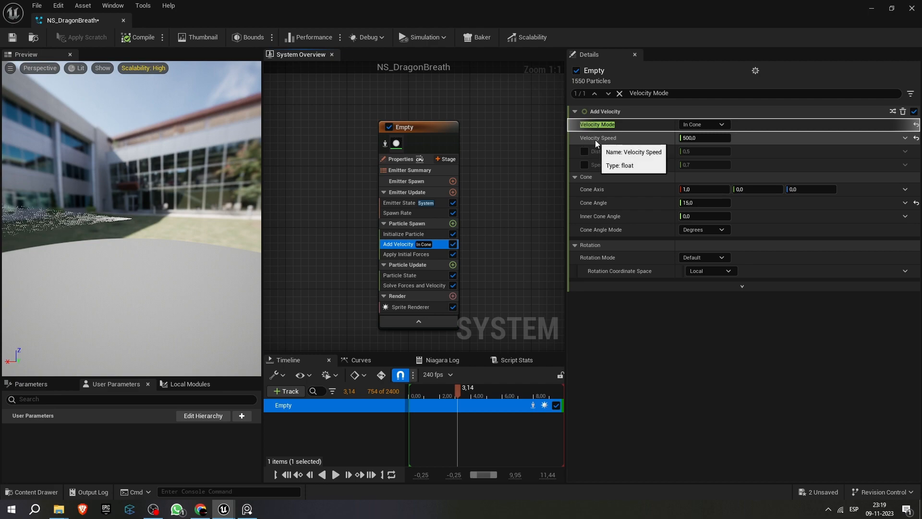
{"action": "left_click_drag", "start_coordinate": [62, 249], "coordinate": [100, 197]}
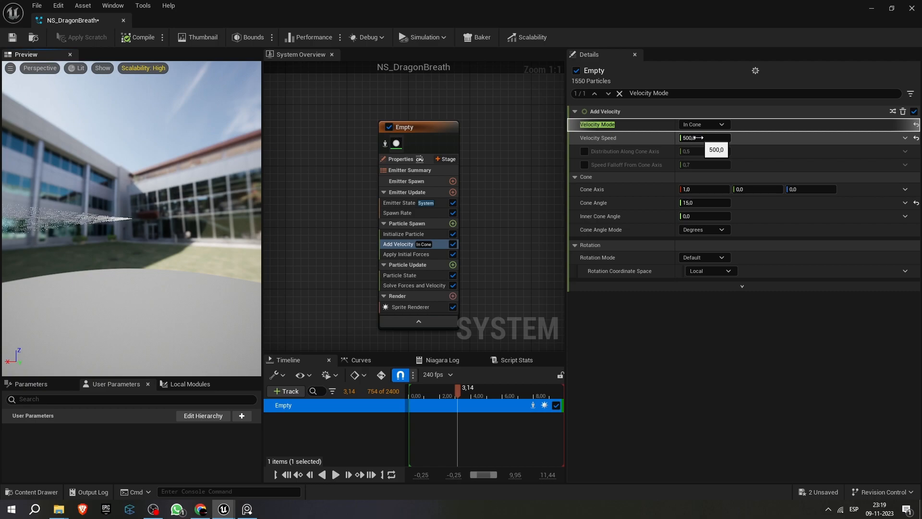
{"action": "left_click", "coordinate": [905, 138]}
{"action": "type", "text": "ran"}
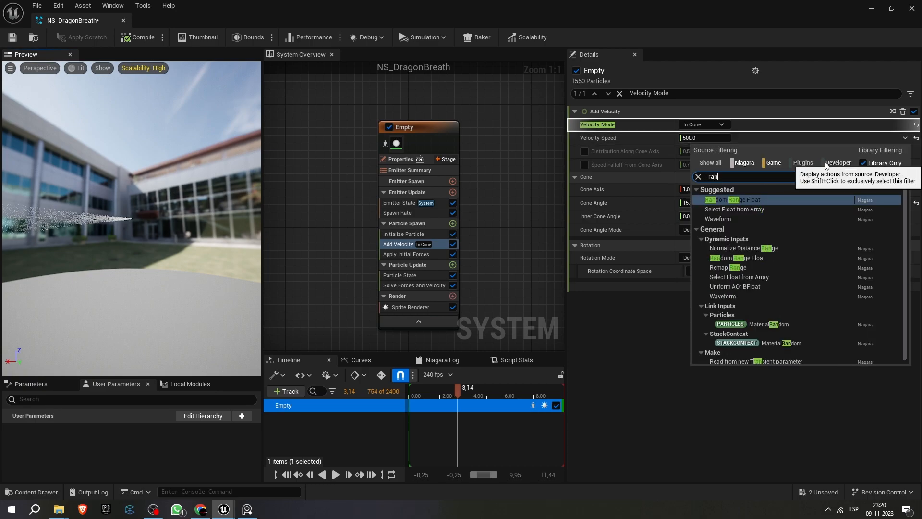
{"action": "left_click", "coordinate": [770, 198]}
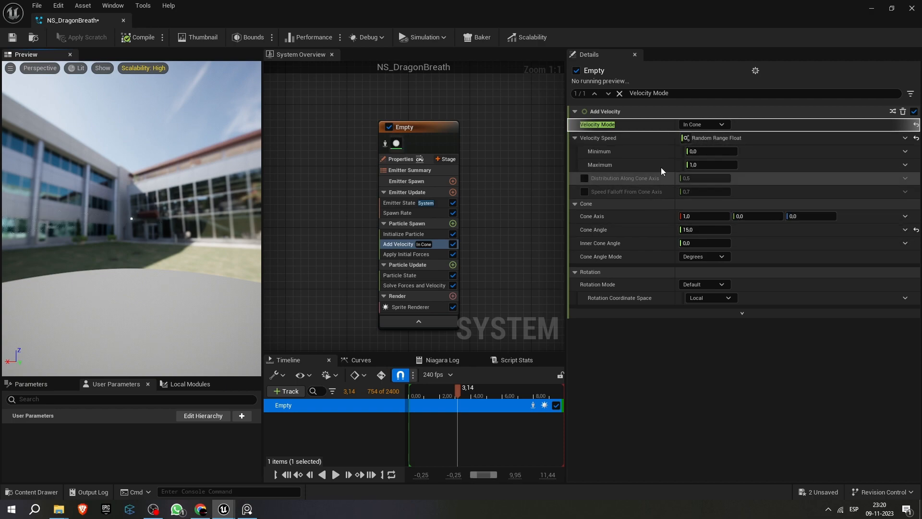
{"action": "left_click", "coordinate": [713, 151]}
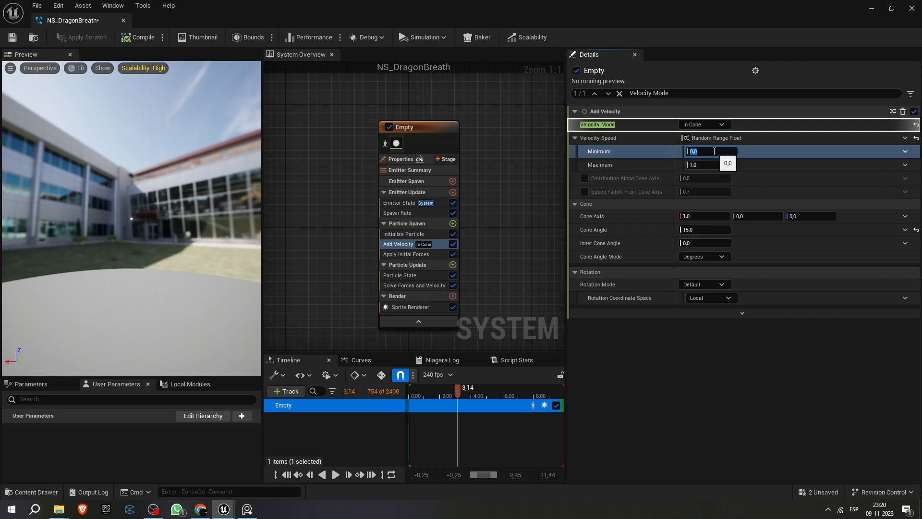
{"action": "type", "text": "650"}
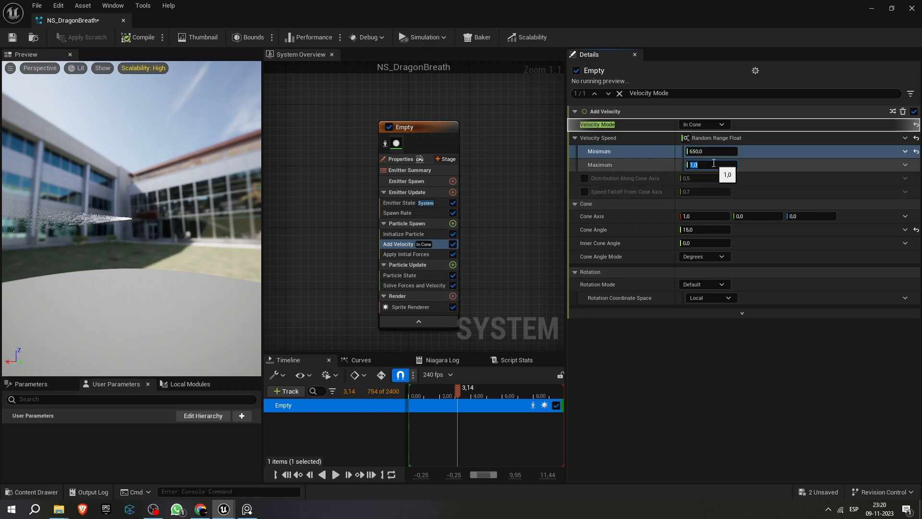
{"action": "type", "text": "900"}
{"action": "key", "text": "Return"}
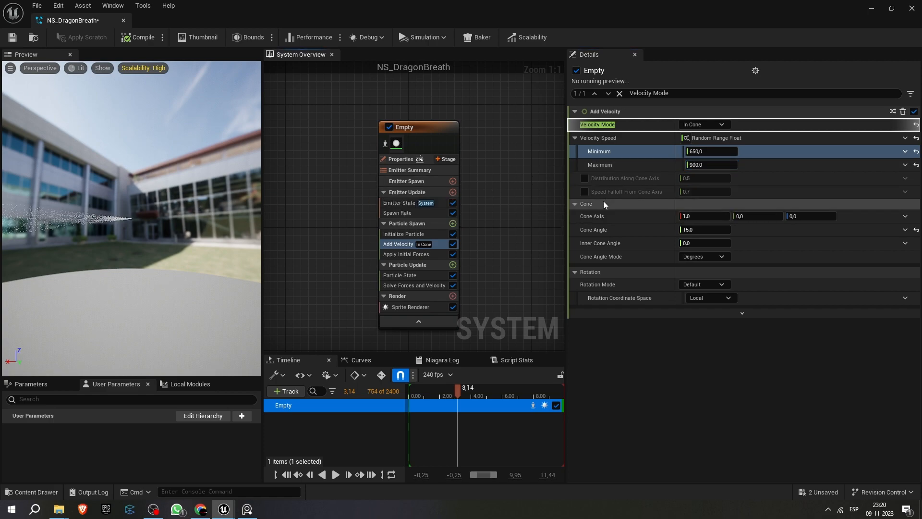
{"action": "left_click_drag", "start_coordinate": [246, 238], "coordinate": [246, 267]}
{"action": "left_click", "coordinate": [421, 389]}
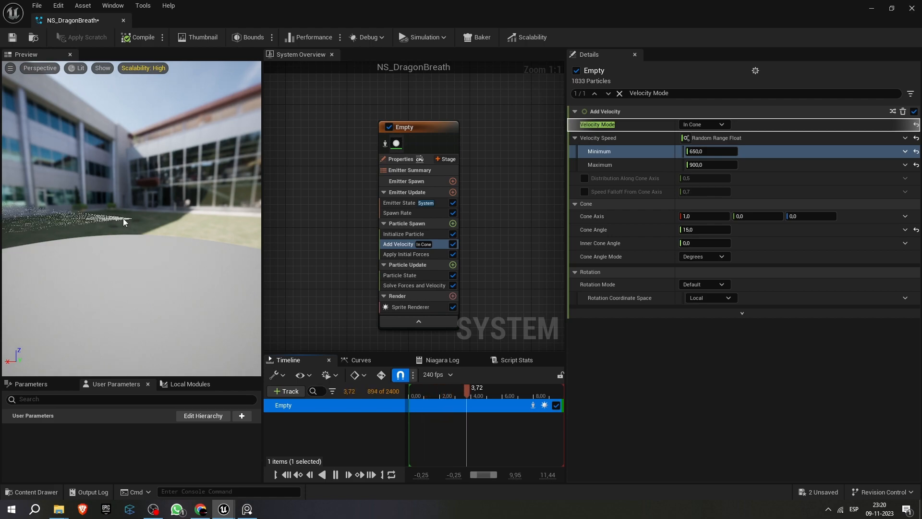
{"action": "key", "text": "space"}
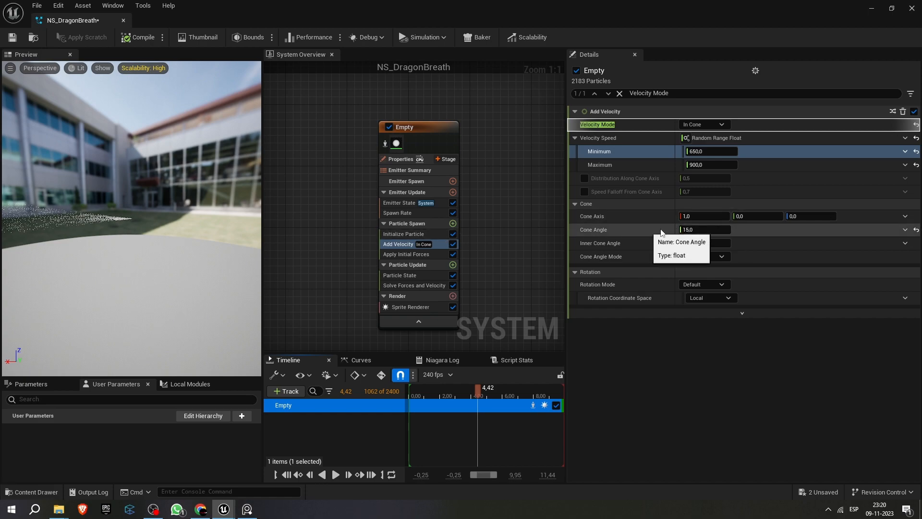
Step: Drive the Cone Angle of Add Velocity with a Random Range Float from 1 to 15 and replay the simulation
{"action": "left_click", "coordinate": [906, 230]}
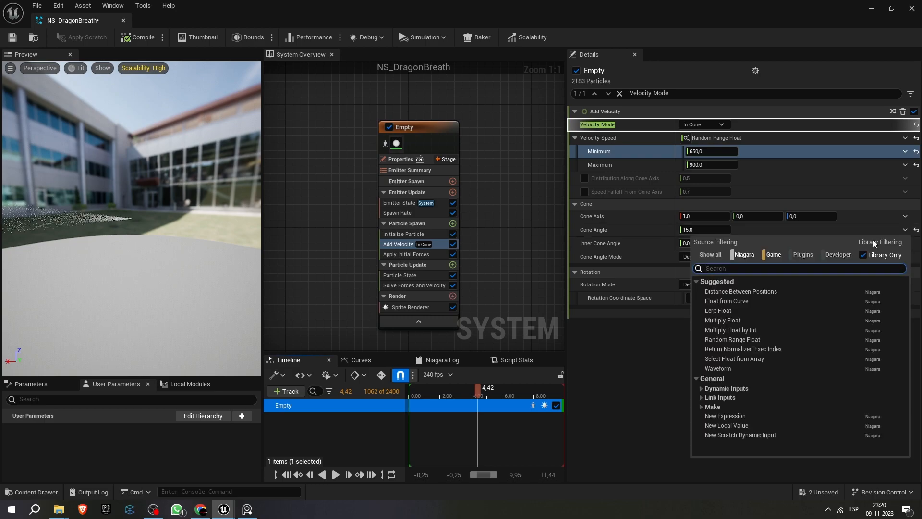
{"action": "left_click", "coordinate": [732, 339]}
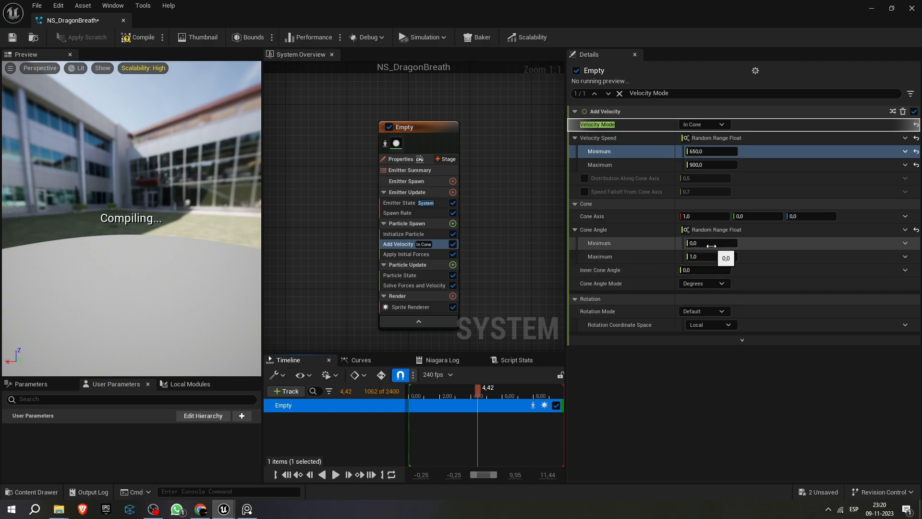
{"action": "type", "text": "1"}
{"action": "key", "text": "Return"}
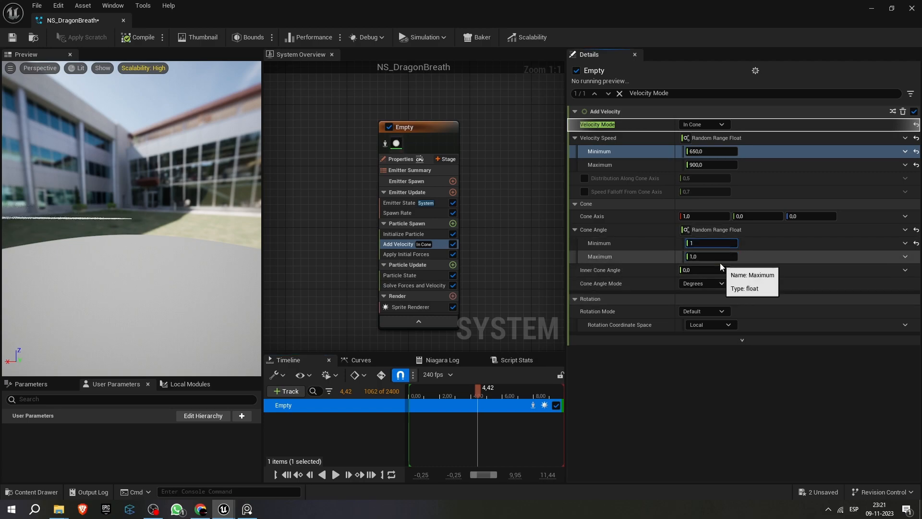
{"action": "left_click", "coordinate": [716, 262]}
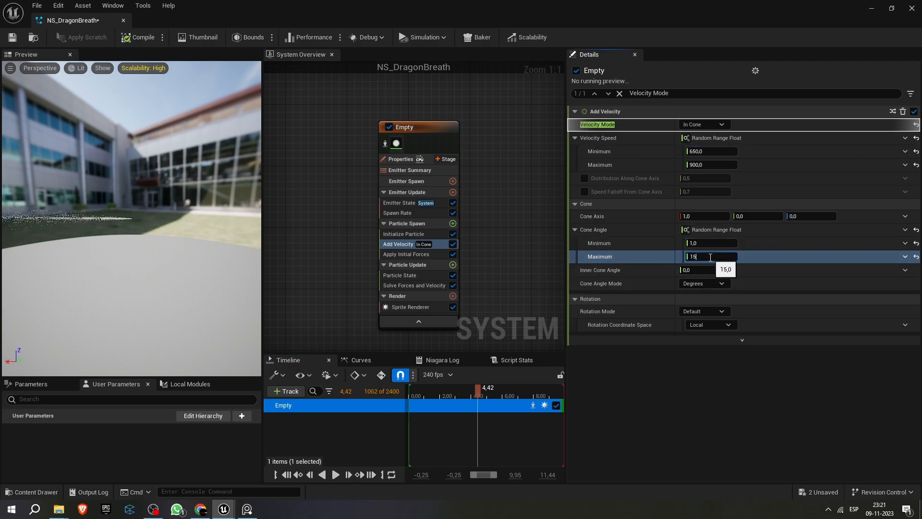
{"action": "left_click", "coordinate": [417, 390]}
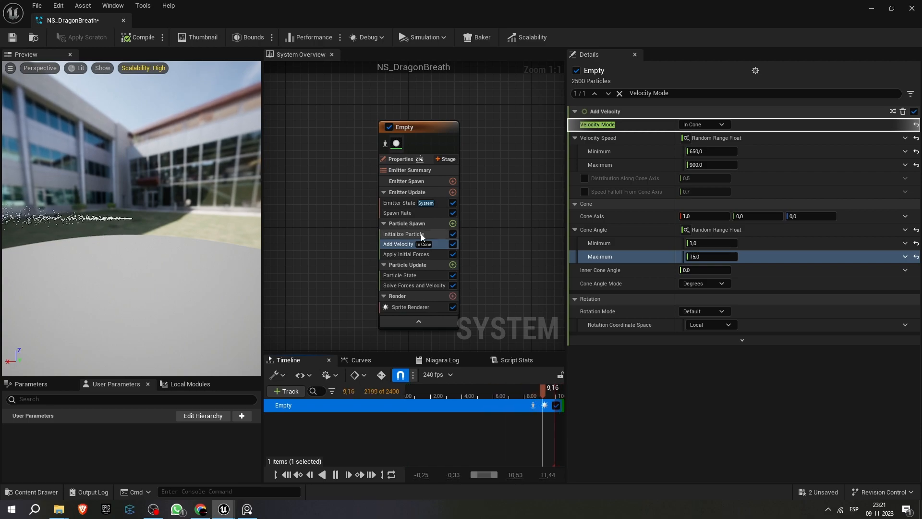
Step: Set the emitter's SpawnRate to 1000 and compare the resulting stream with the fire-breath images on the reference board
{"action": "left_click", "coordinate": [411, 213]}
{"action": "left_click", "coordinate": [704, 125]}
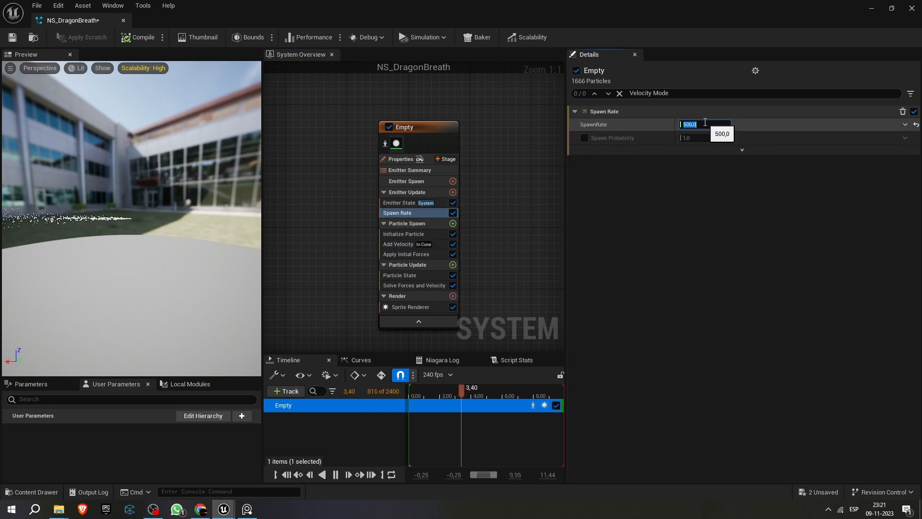
{"action": "type", "text": "1000"}
{"action": "key", "text": "Return"}
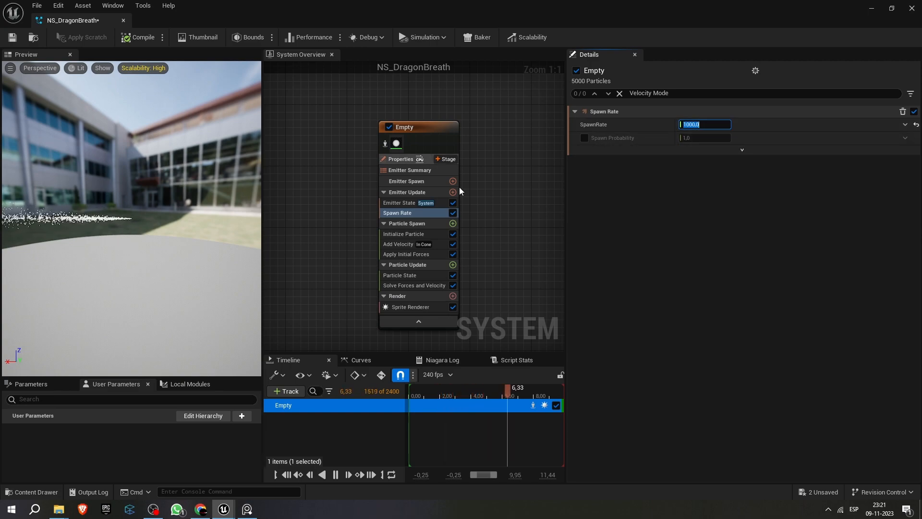
{"action": "left_click", "coordinate": [485, 392]}
{"action": "left_click", "coordinate": [467, 393]}
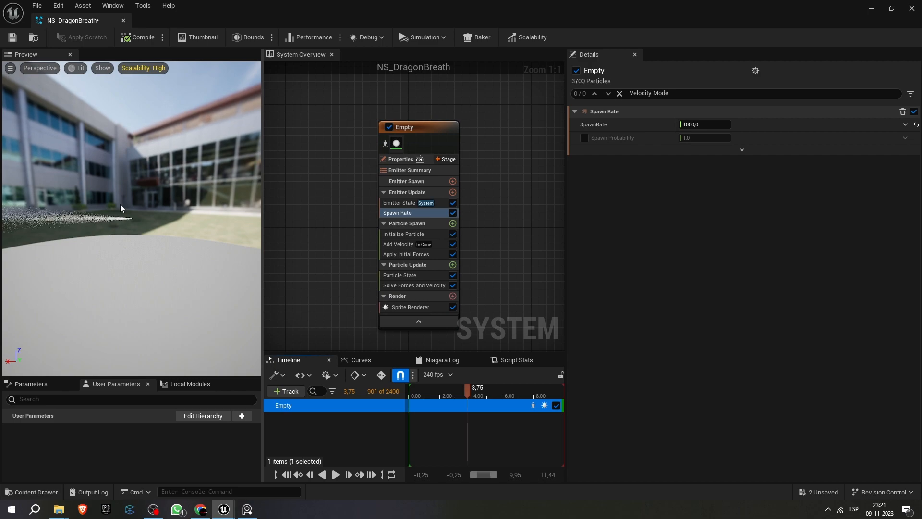
{"action": "left_click_drag", "start_coordinate": [159, 216], "coordinate": [85, 182]}
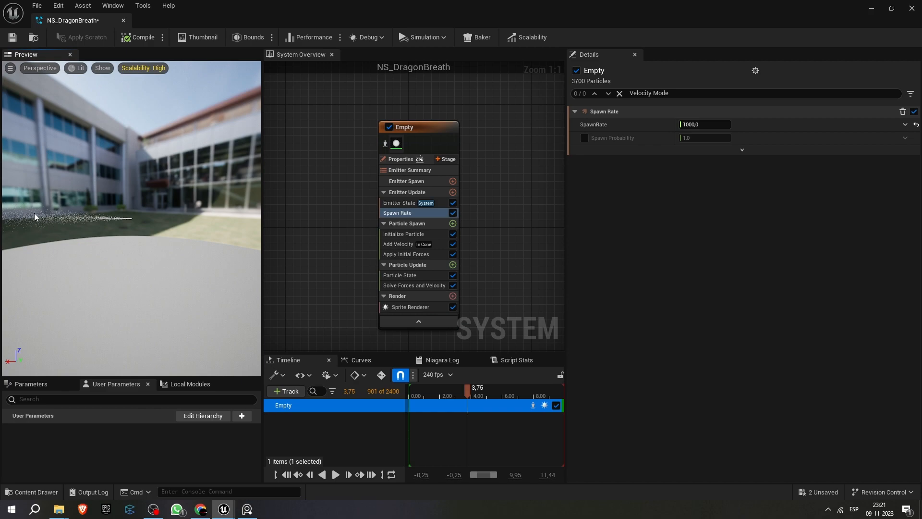
{"action": "left_click", "coordinate": [247, 510]}
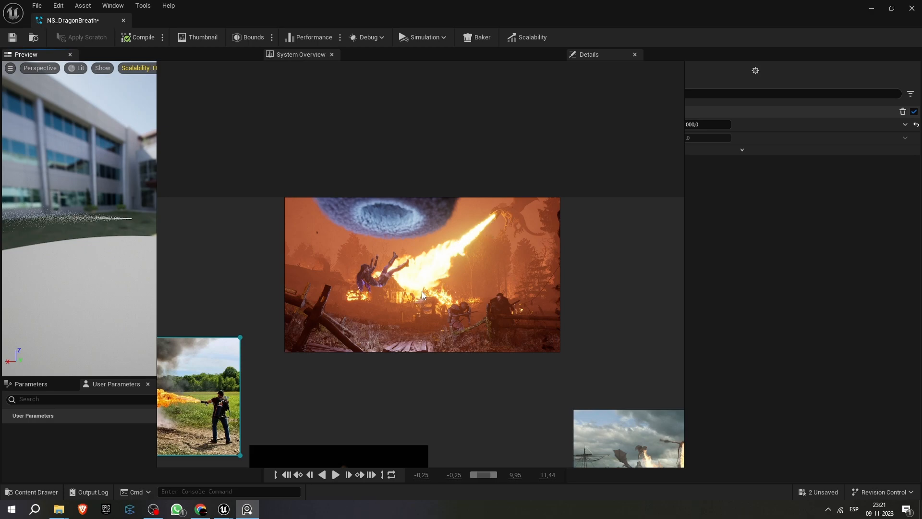
{"action": "left_click", "coordinate": [100, 238]}
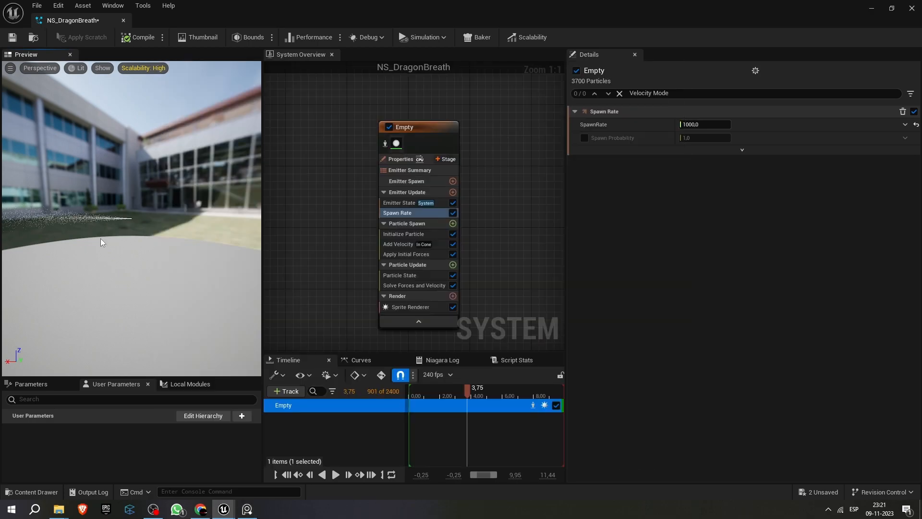
Step: Set the Lifetime of Initialize Particle to 0.5 and check the length of the particle stream
{"action": "left_click", "coordinate": [416, 235]}
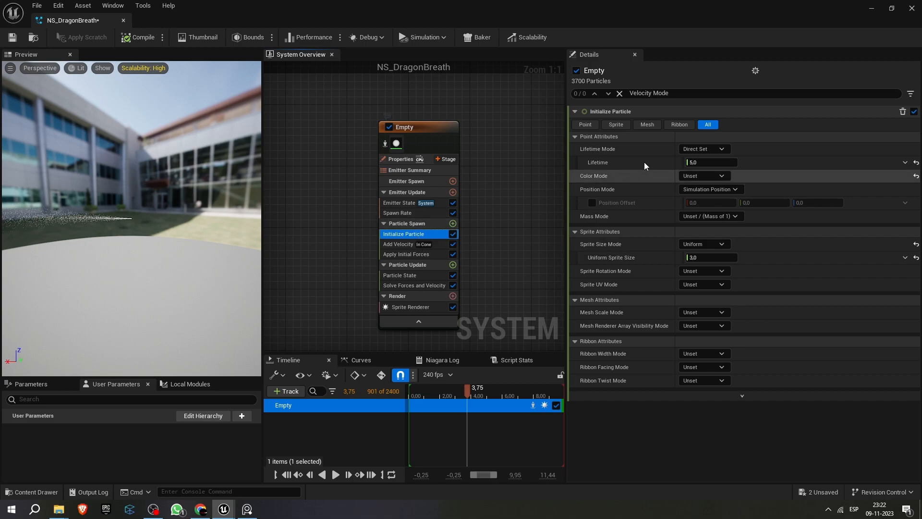
{"action": "left_click", "coordinate": [714, 160]}
{"action": "type", "text": "0,5"}
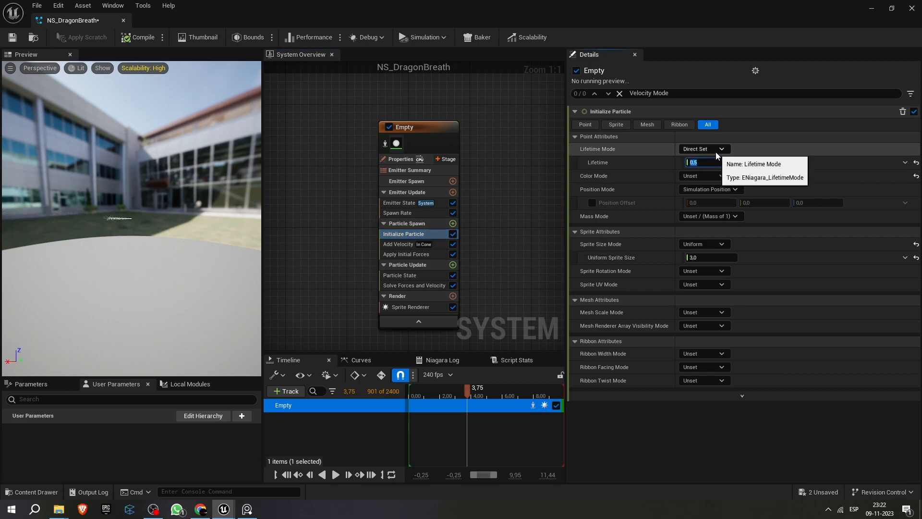
{"action": "key", "text": "Return"}
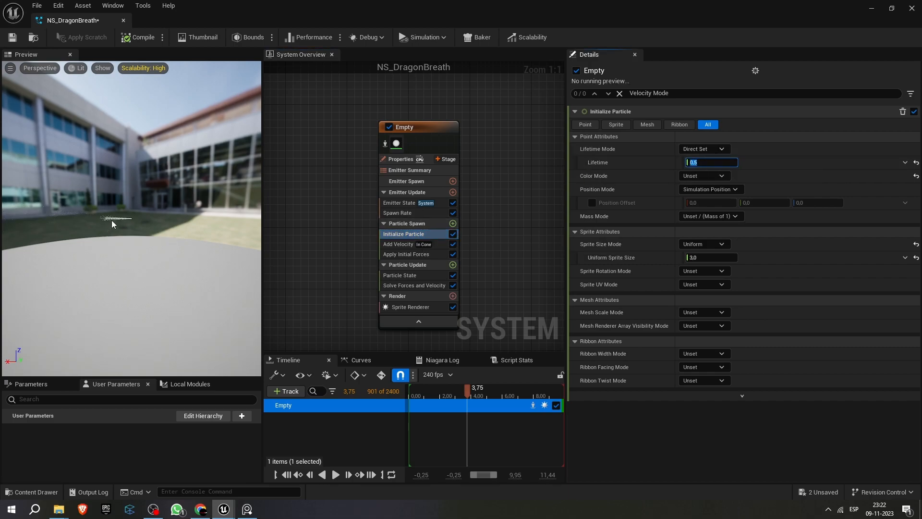
{"action": "mouse_move", "coordinate": [97, 253]}
{"action": "left_mouse_down"}
{"action": "mouse_move", "coordinate": [108, 291]}
{"action": "mouse_move", "coordinate": [100, 228]}
{"action": "mouse_move", "coordinate": [97, 240]}
{"action": "mouse_move", "coordinate": [111, 251]}
{"action": "left_mouse_up"}
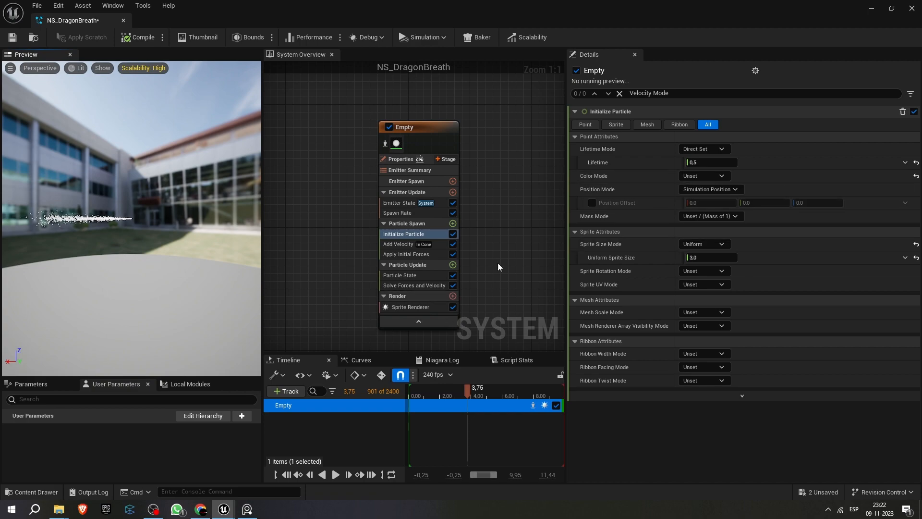
Step: Drive the Lifetime of Initialize Particle with a Random Range Float from 0.25 to 0.5, then replay and inspect the stream
{"action": "left_click", "coordinate": [905, 162]}
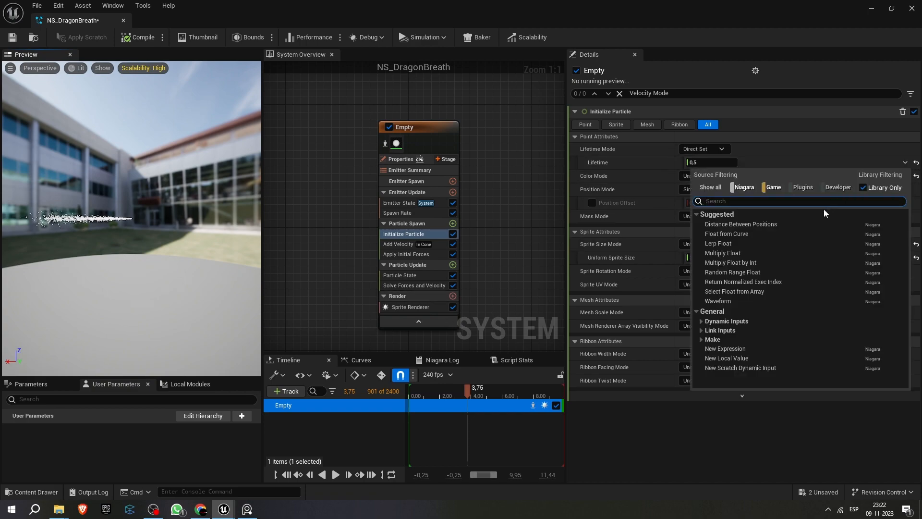
{"action": "left_click", "coordinate": [746, 272]}
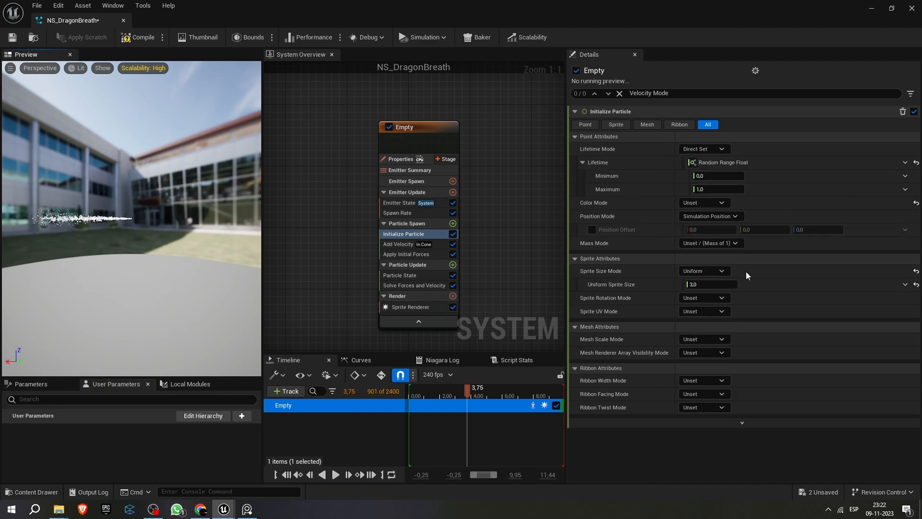
{"action": "left_click", "coordinate": [725, 189]}
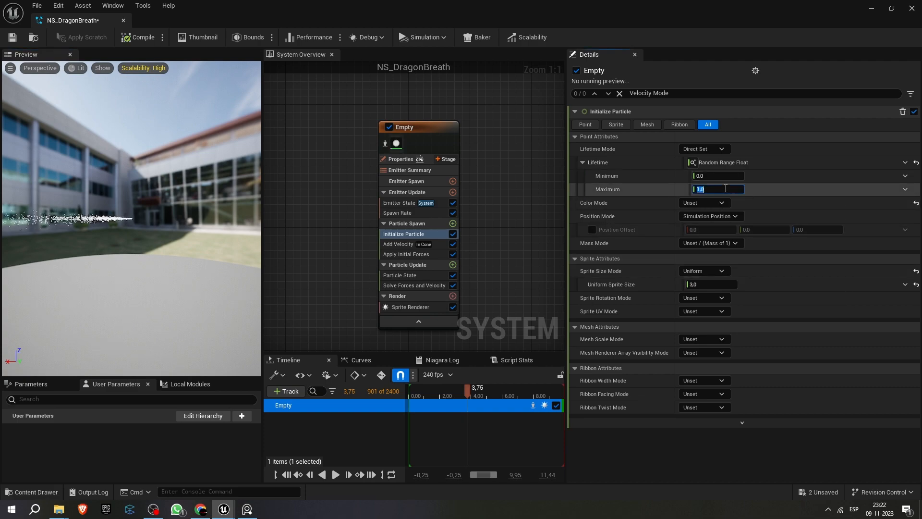
{"action": "type", "text": "0.5"}
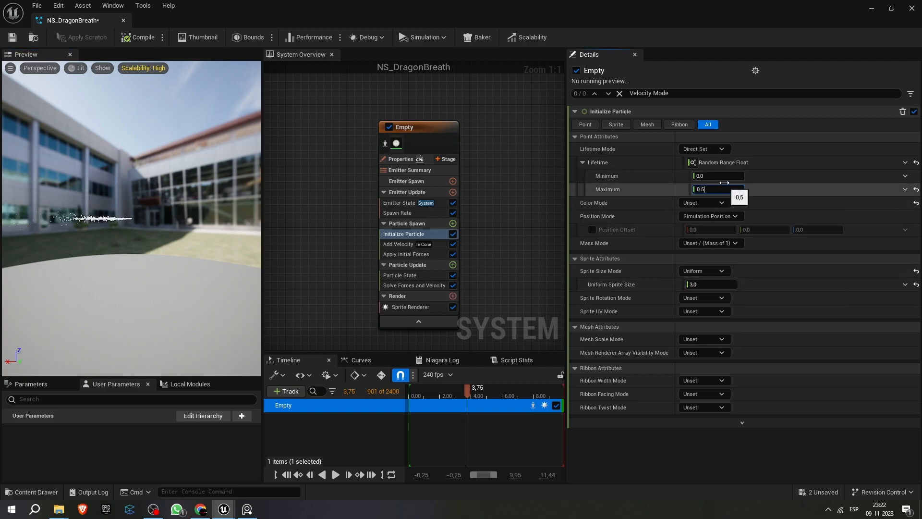
{"action": "left_click", "coordinate": [725, 176]}
{"action": "type", "text": "0.25"}
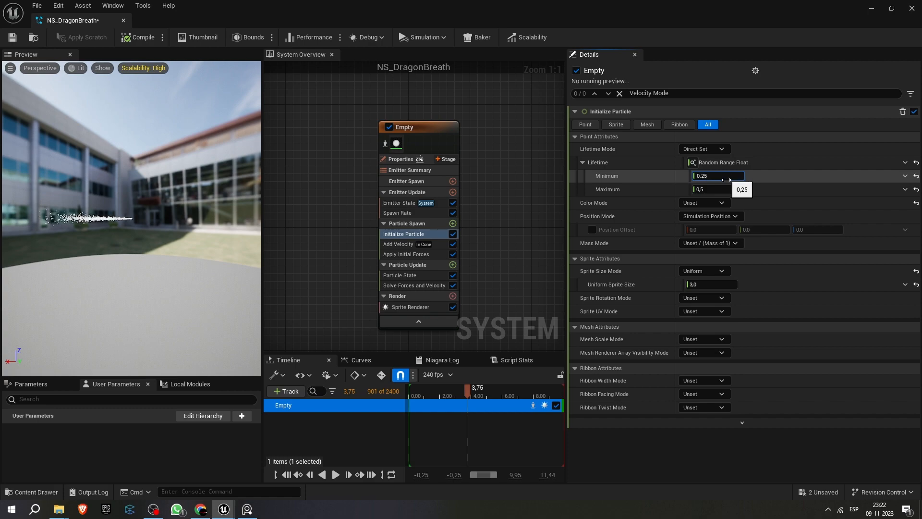
{"action": "key", "text": "Return"}
{"action": "left_click", "coordinate": [415, 391]}
{"action": "key", "text": "space"}
{"action": "left_click_drag", "start_coordinate": [80, 232], "coordinate": [71, 222]}
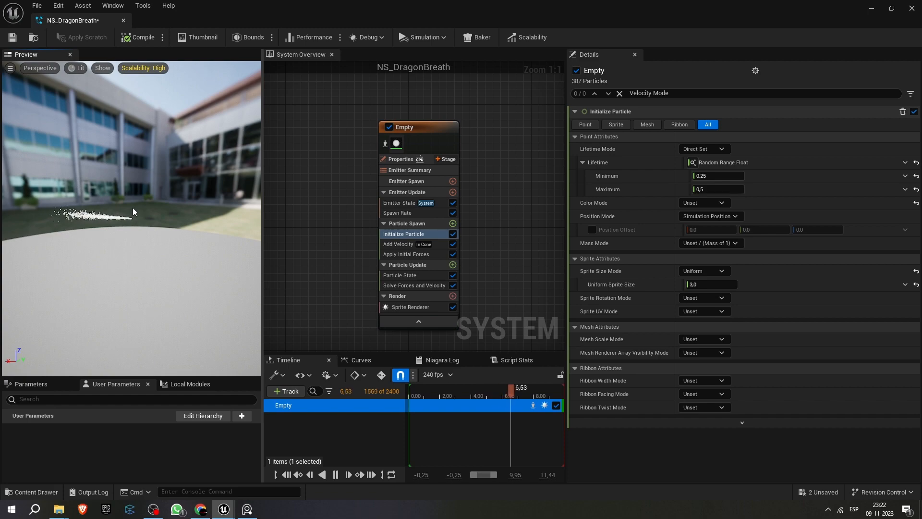
{"action": "left_click", "coordinate": [446, 395]}
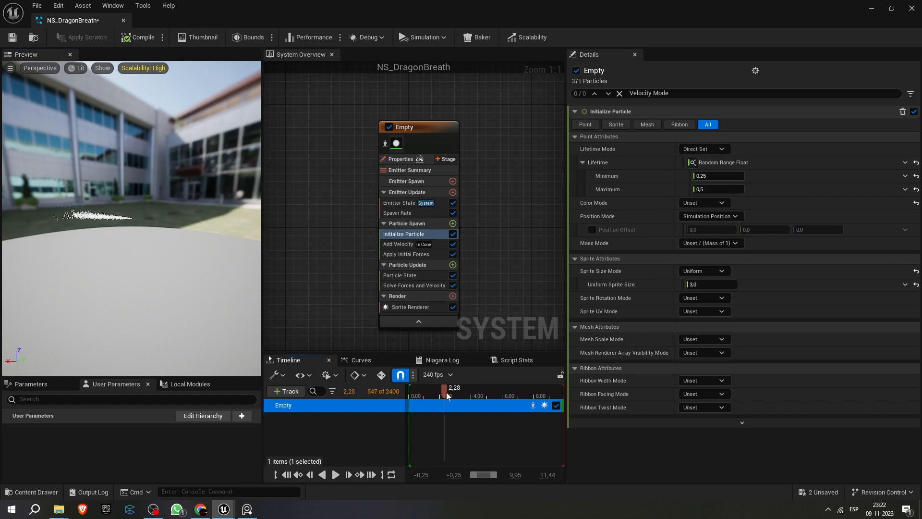
Step: Switch the Sim Target in the emitter's properties to GPUCompute Sim
{"action": "left_click", "coordinate": [419, 160]}
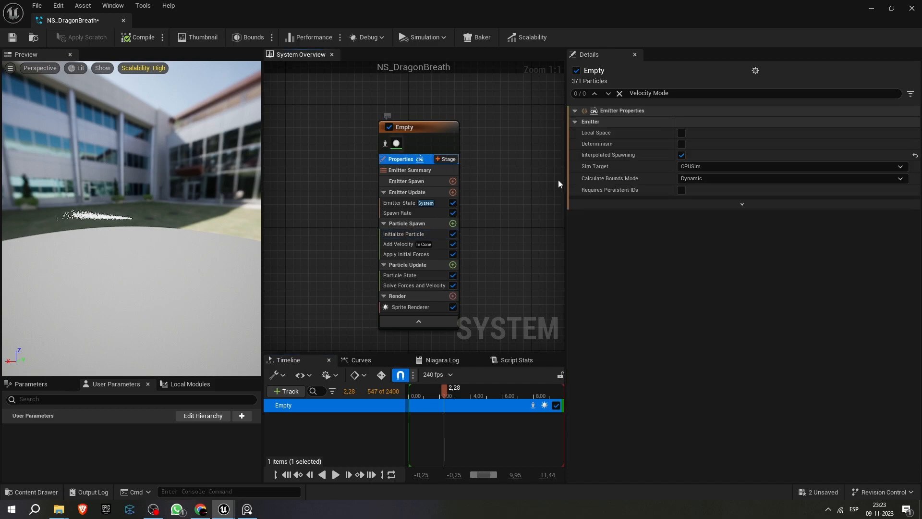
{"action": "left_click", "coordinate": [726, 167]}
{"action": "left_click", "coordinate": [721, 185]}
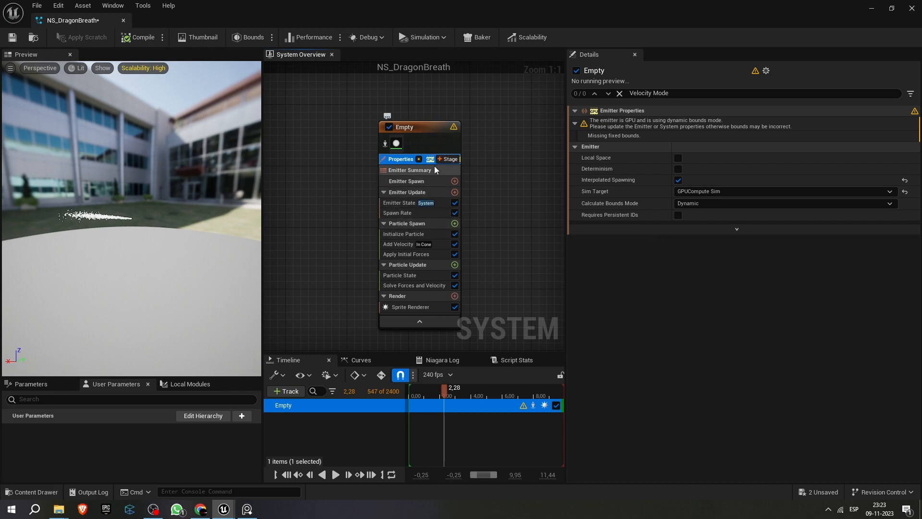
Step: Add a Set Fluid Source Attributes module to the emitter's Particle Update group
{"action": "left_click", "coordinate": [455, 265]}
{"action": "type", "text": "set flu"}
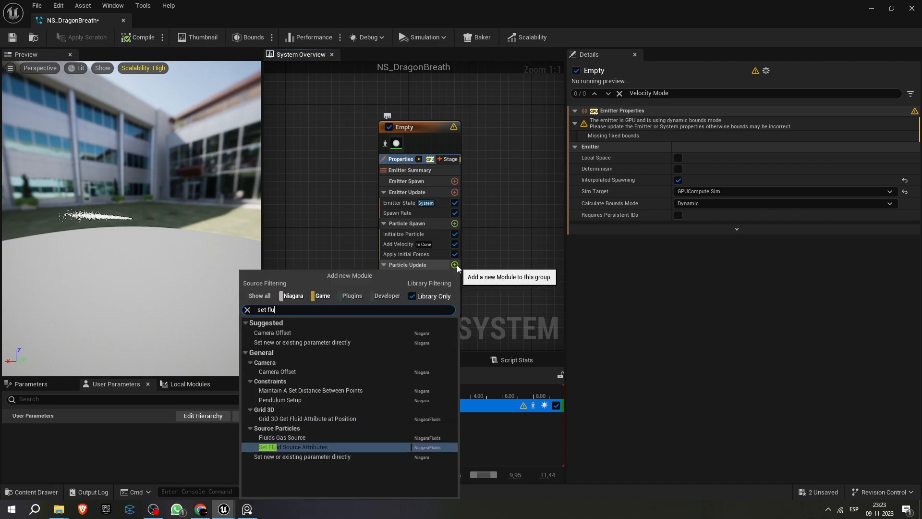
{"action": "type", "text": "id"}
{"action": "left_click", "coordinate": [337, 449]}
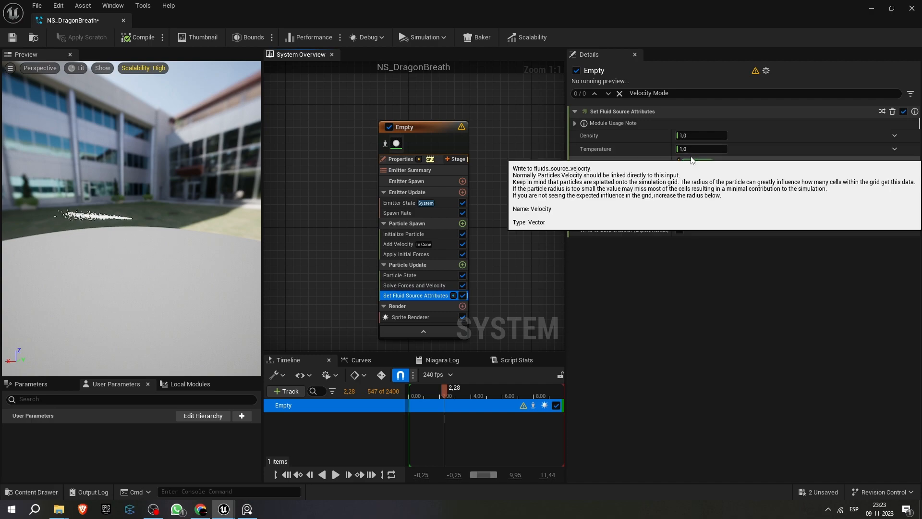
Step: Set both the Temperature and the Density of Set Fluid Source Attributes to 0.1
{"action": "left_click", "coordinate": [695, 148]}
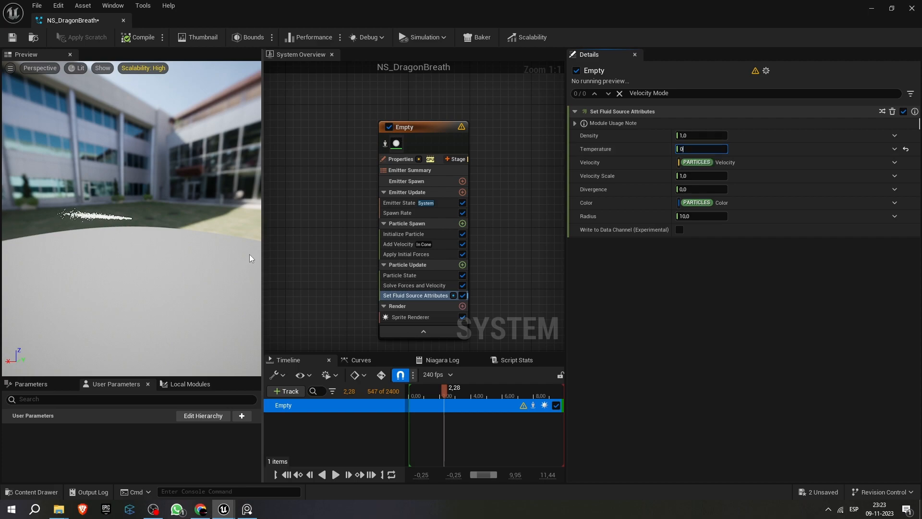
{"action": "type", "text": "0.1"}
{"action": "left_click", "coordinate": [711, 136]}
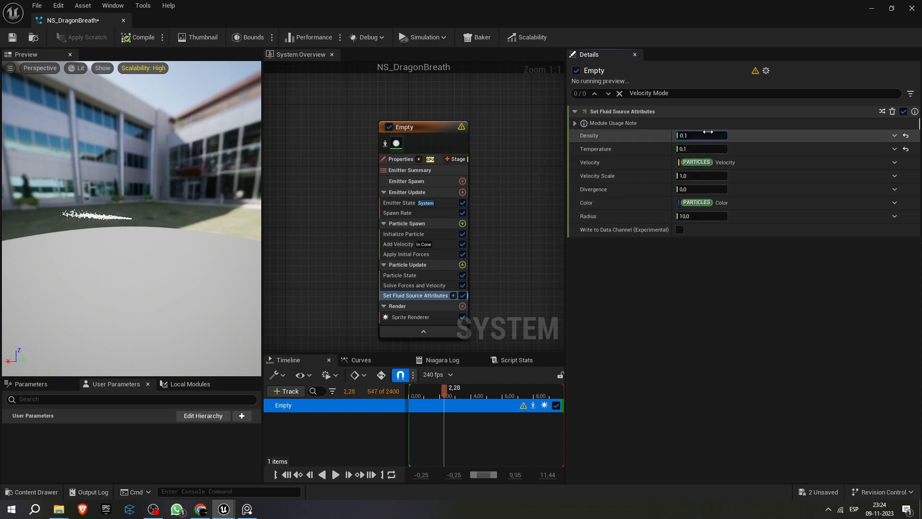
{"action": "left_click", "coordinate": [730, 124]}
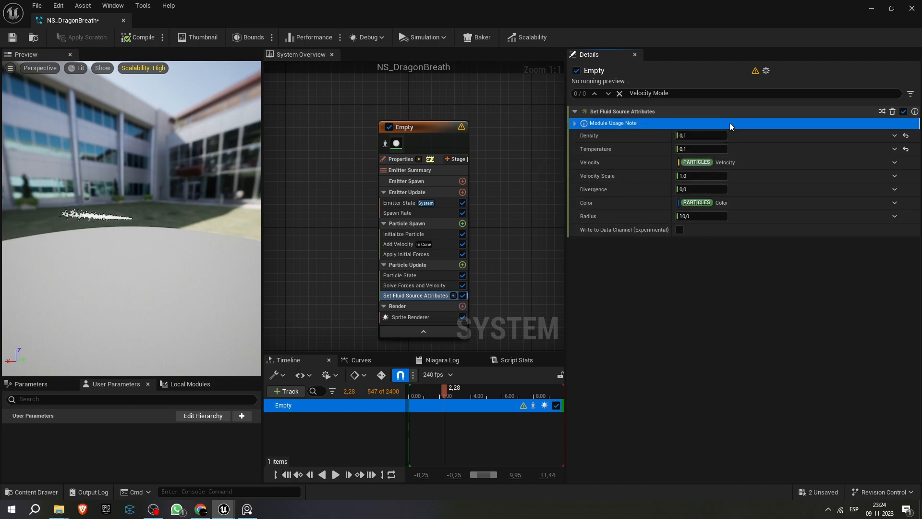
Step: Rename the Empty emitter as FXE_fire
{"action": "left_click", "coordinate": [413, 130]}
{"action": "left_click", "coordinate": [420, 131]}
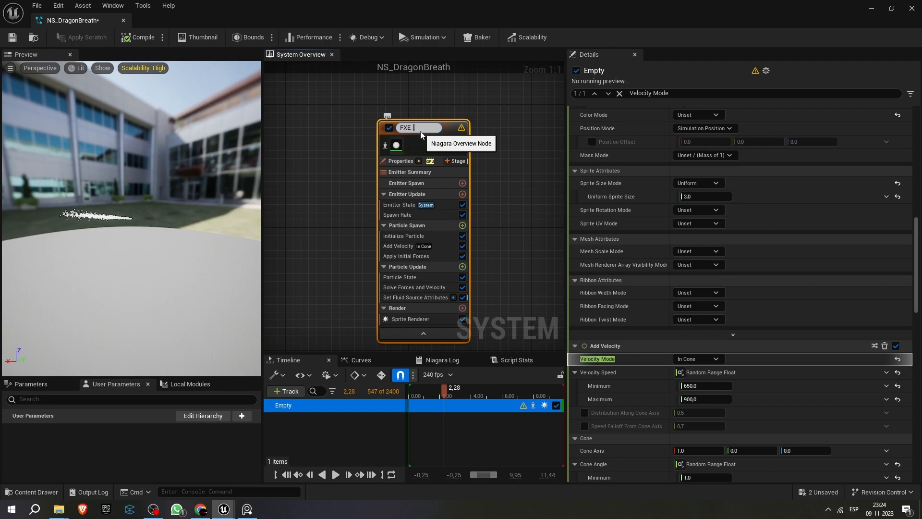
{"action": "key", "text": "Return"}
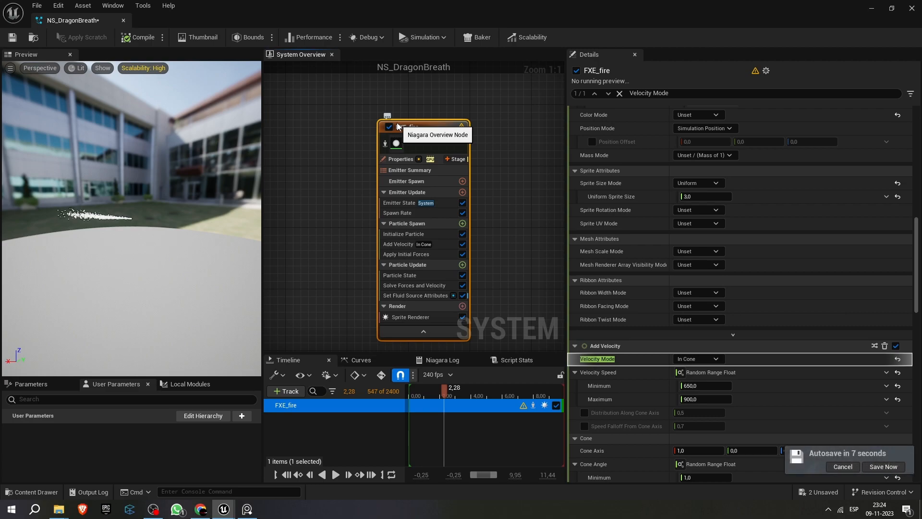
Step: Add the Grid 3D Gas Master Emitter from the parent emitters beside FXE_fire and play the simulation to preview it
{"action": "scroll", "coordinate": [530, 204], "scroll_direction": "down", "scroll_amount": 1}
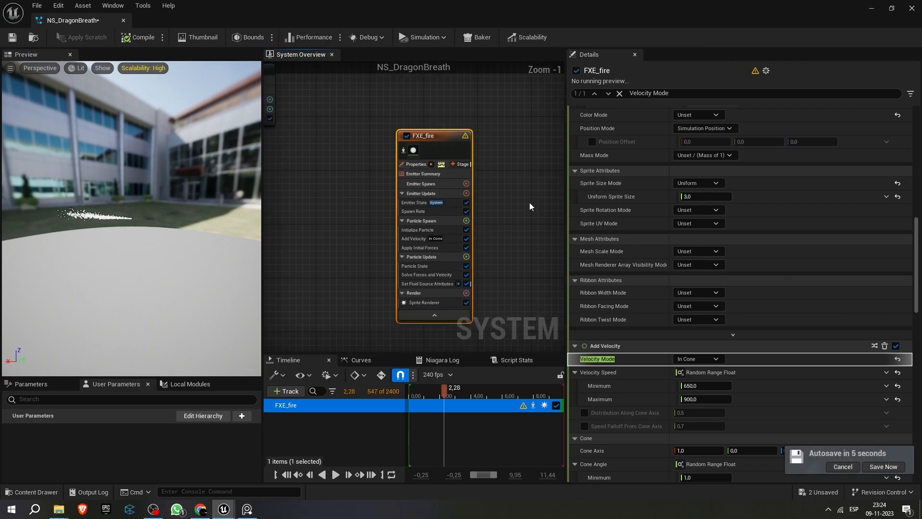
{"action": "right_click_drag", "start_coordinate": [529, 202], "coordinate": [400, 177]}
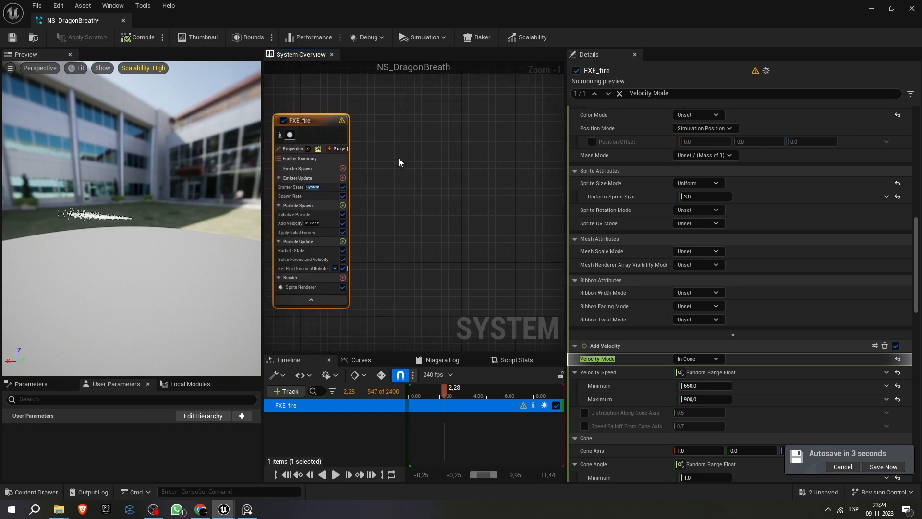
{"action": "right_click", "coordinate": [386, 132]}
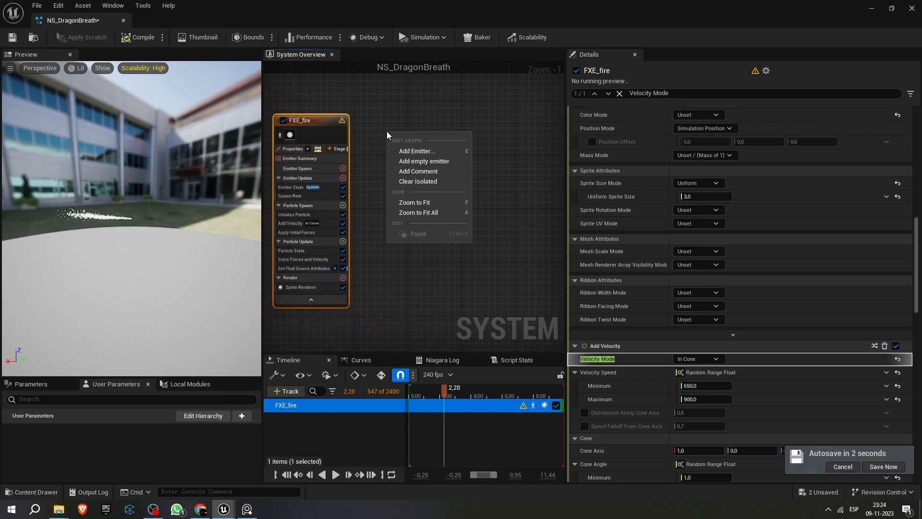
{"action": "left_click", "coordinate": [436, 152]}
{"action": "left_click", "coordinate": [530, 192]}
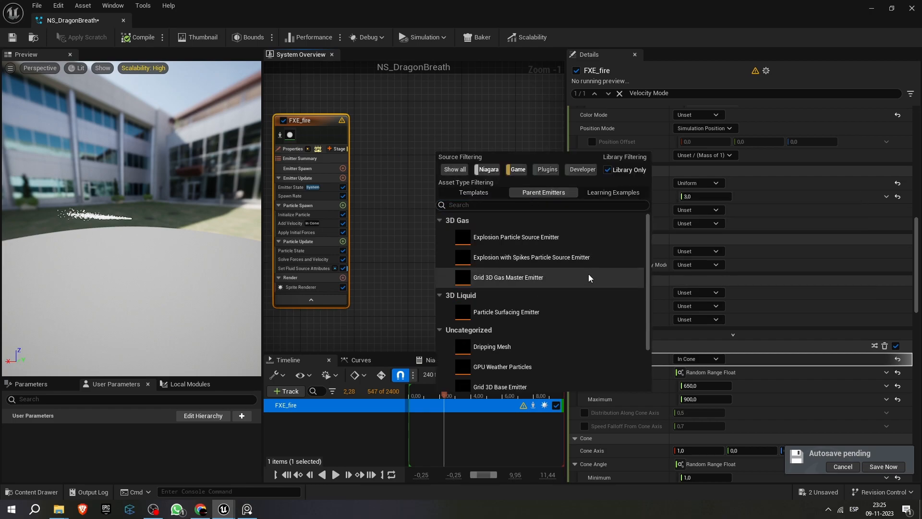
{"action": "left_click", "coordinate": [523, 281]}
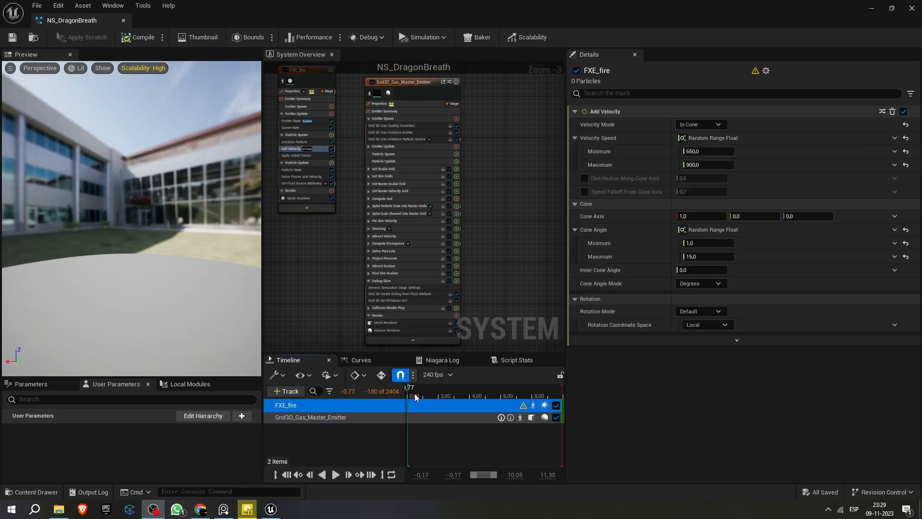
{"action": "left_click", "coordinate": [416, 396]}
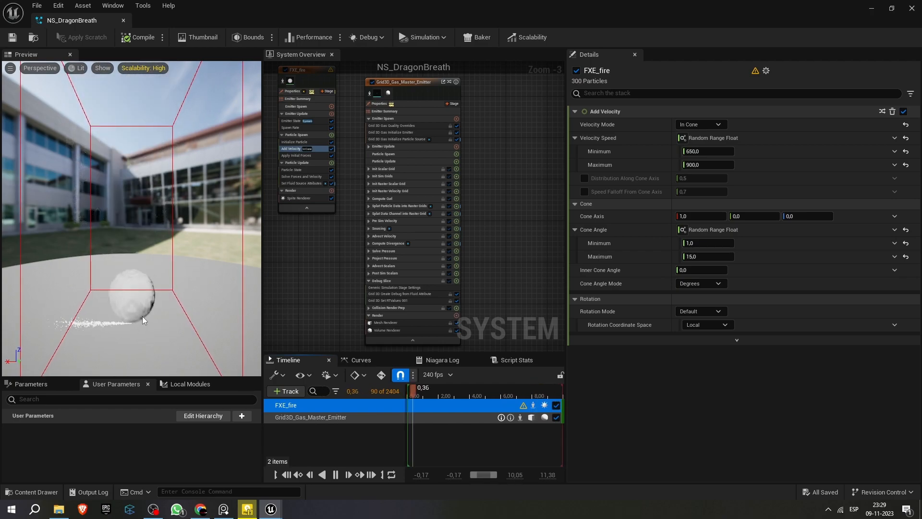
{"action": "key", "text": "space"}
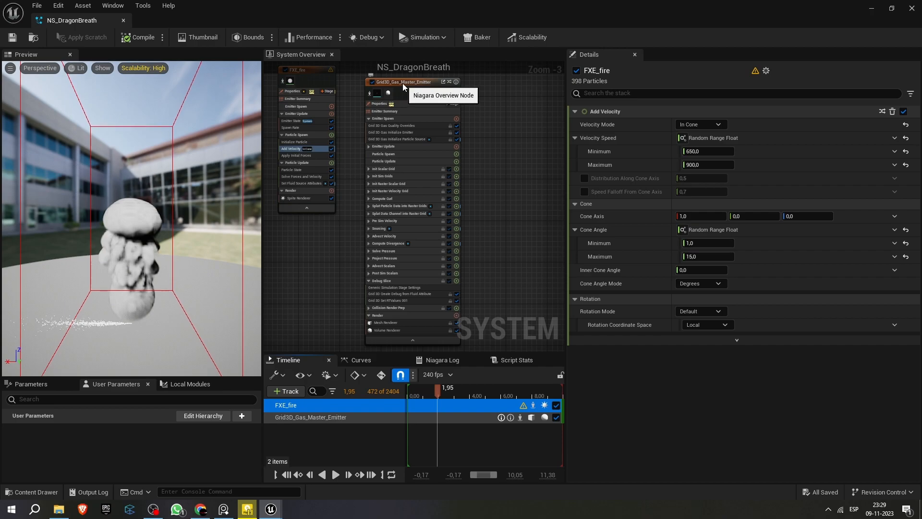
Step: Disable the Sphere Source in the gas emitter's summary
{"action": "left_click", "coordinate": [405, 112]}
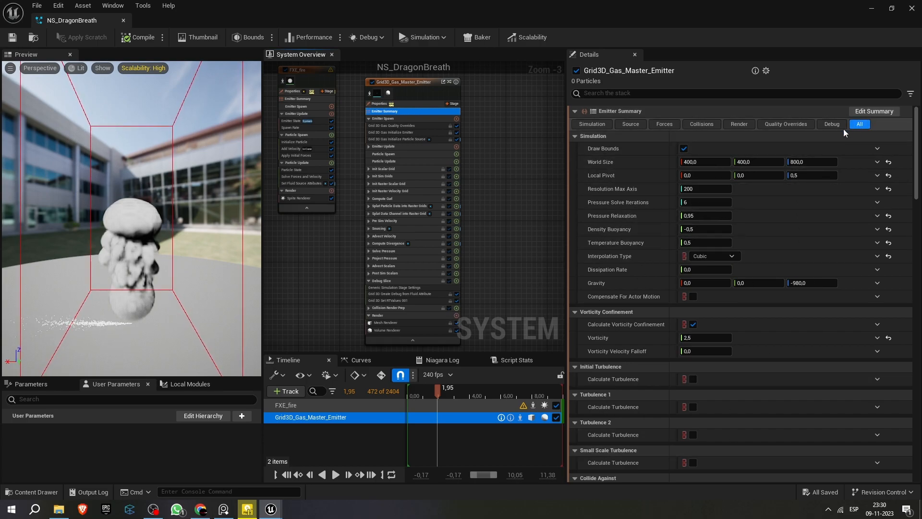
{"action": "left_click", "coordinate": [630, 125]}
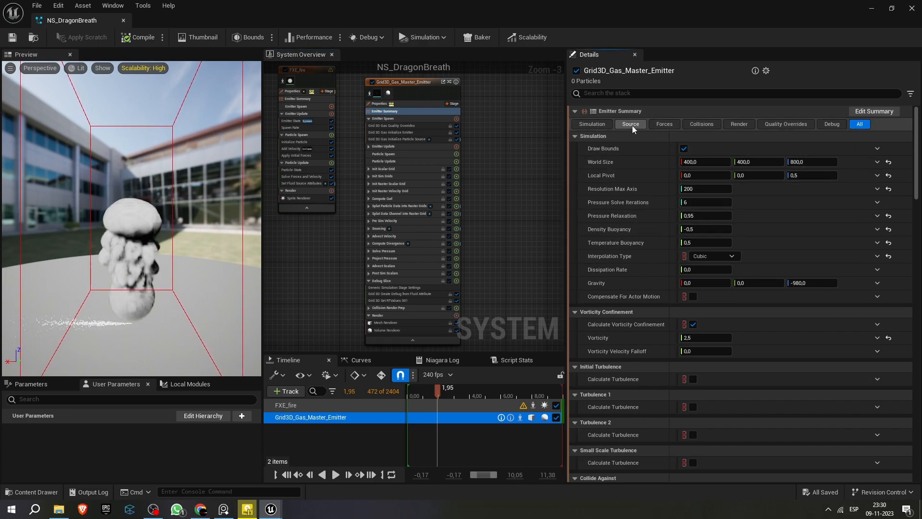
{"action": "left_click", "coordinate": [630, 124]}
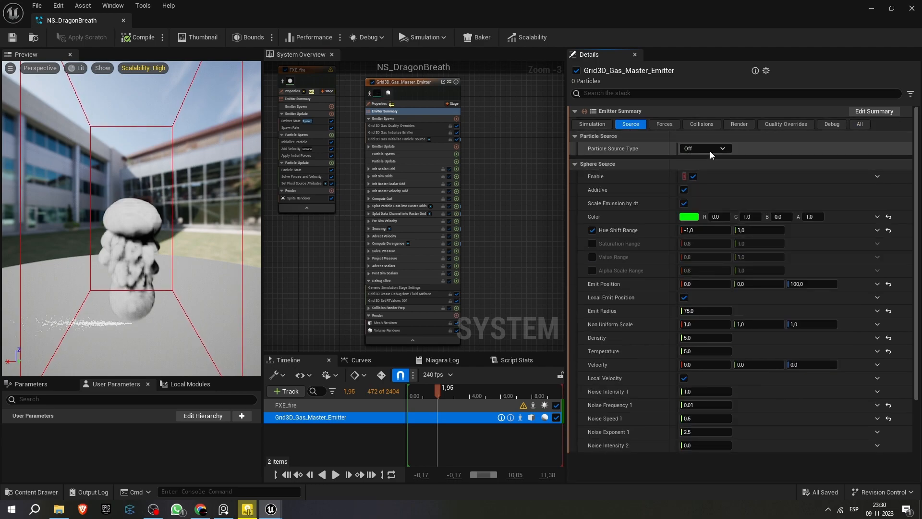
{"action": "left_click", "coordinate": [693, 177]}
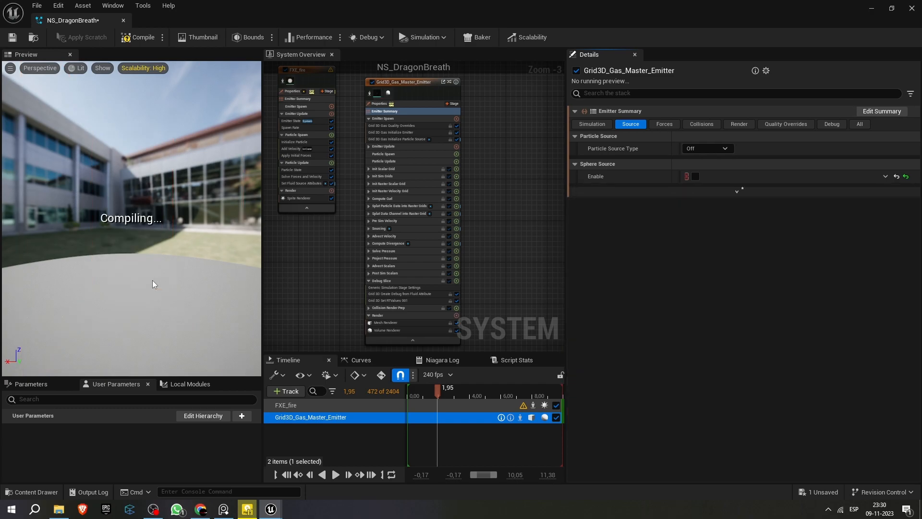
Step: Set the gas emitter's Particle Source Type to Emitter with FXE_fire as the Particle Reader's Emitter Name, then replay the simulation
{"action": "left_click", "coordinate": [702, 147]}
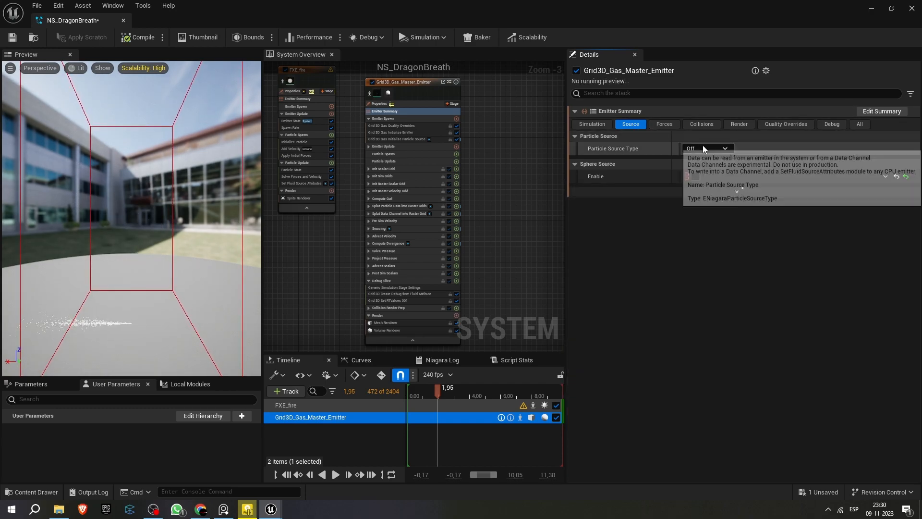
{"action": "left_click", "coordinate": [709, 172]}
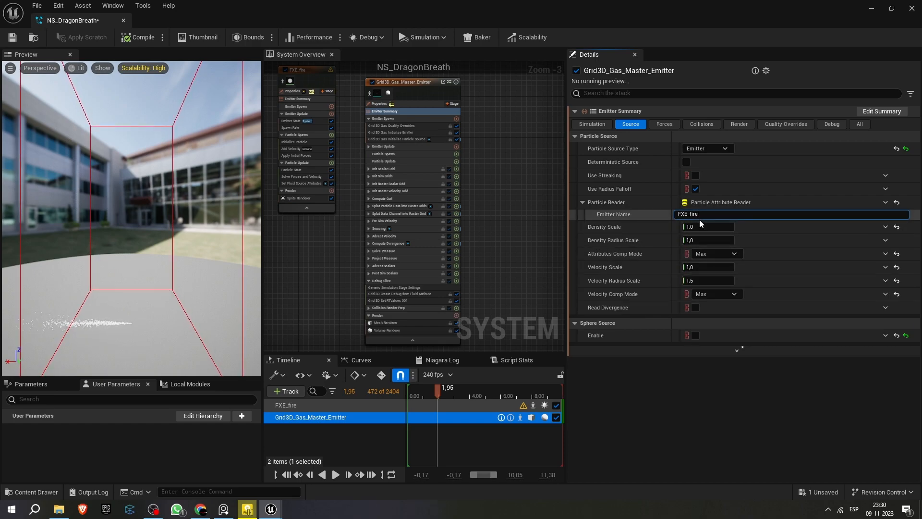
{"action": "key", "text": "Return"}
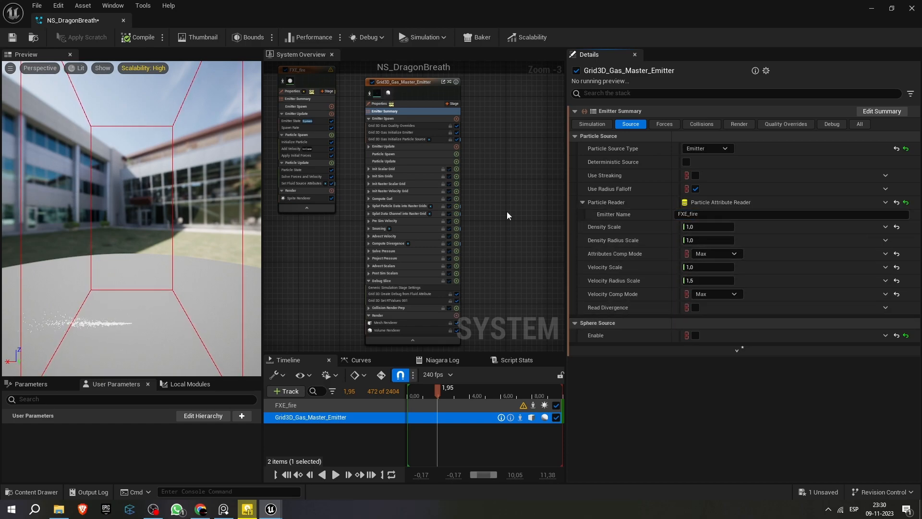
{"action": "left_click", "coordinate": [428, 391]}
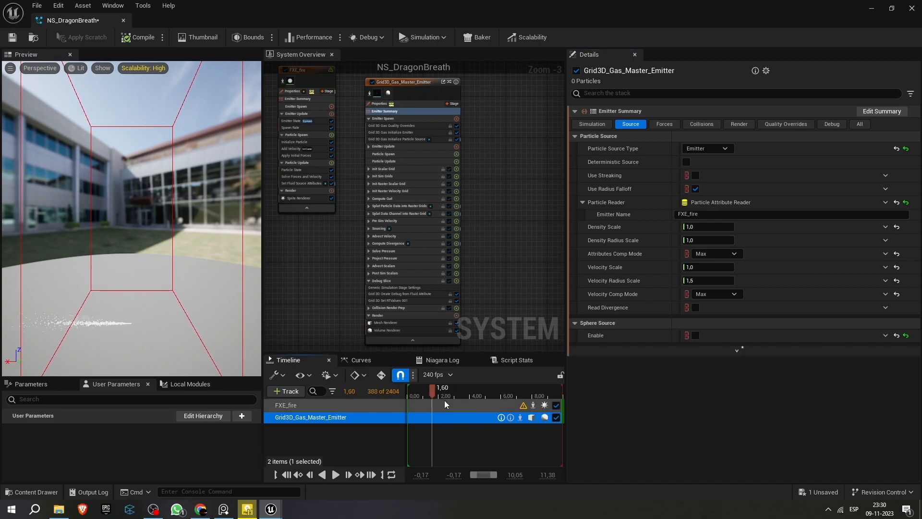
{"action": "left_click_drag", "start_coordinate": [420, 389], "coordinate": [416, 390]}
{"action": "key", "text": "space"}
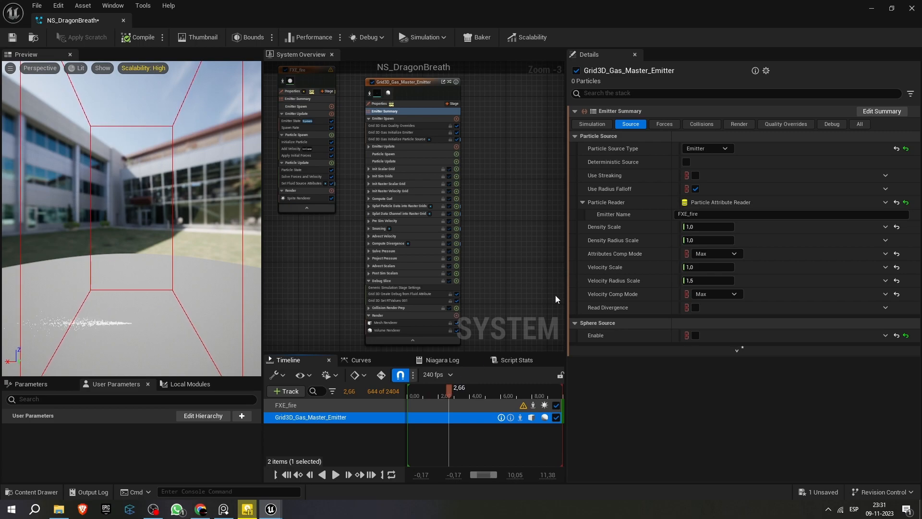
Step: Set the Z component of the gas emitter's Local Pivot to 0 in its Simulation settings
{"action": "left_click", "coordinate": [399, 118]}
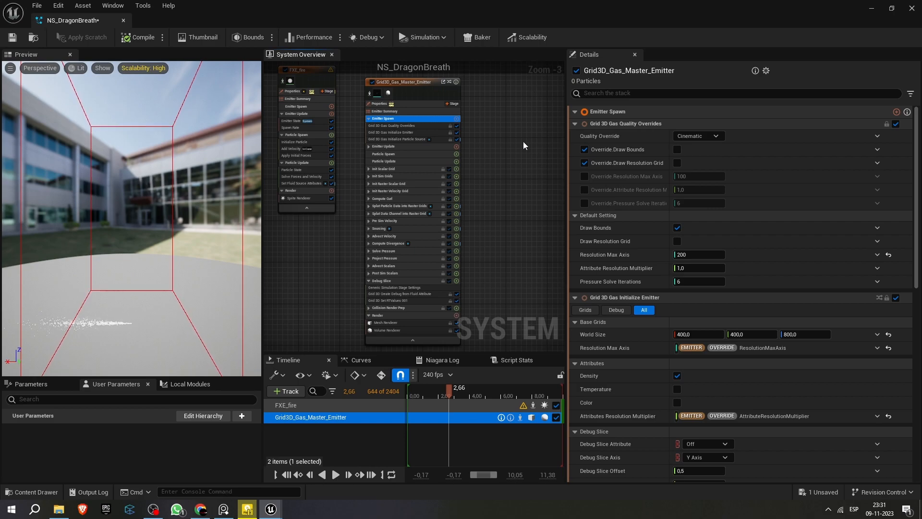
{"action": "left_click", "coordinate": [396, 111]}
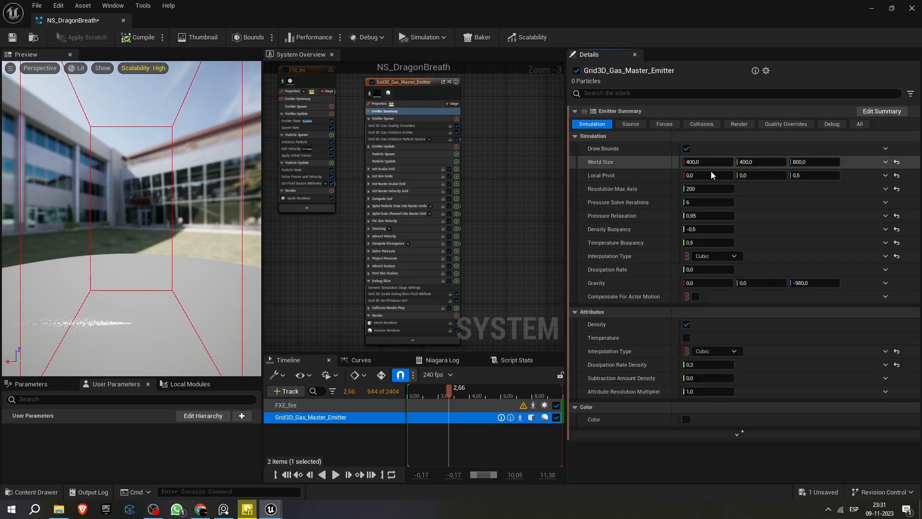
{"action": "left_click", "coordinate": [811, 175]}
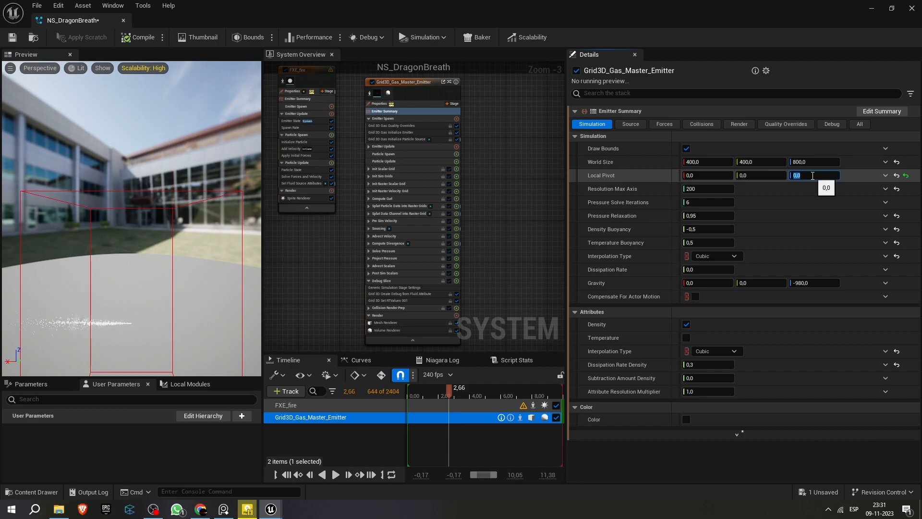
{"action": "type", "text": "0"}
{"action": "key", "text": "Return"}
Step: Inspect the position of the particle stream within the gas simulation bounds from several angles
{"action": "scroll", "coordinate": [148, 272], "scroll_direction": "up", "scroll_amount": 2}
{"action": "left_click", "coordinate": [148, 273]}
{"action": "scroll", "coordinate": [140, 272], "scroll_direction": "up", "scroll_amount": 4}
{"action": "mouse_move", "coordinate": [143, 264]}
{"action": "left_mouse_down"}
{"action": "mouse_move", "coordinate": [144, 294]}
{"action": "mouse_move", "coordinate": [146, 261]}
{"action": "left_mouse_up"}
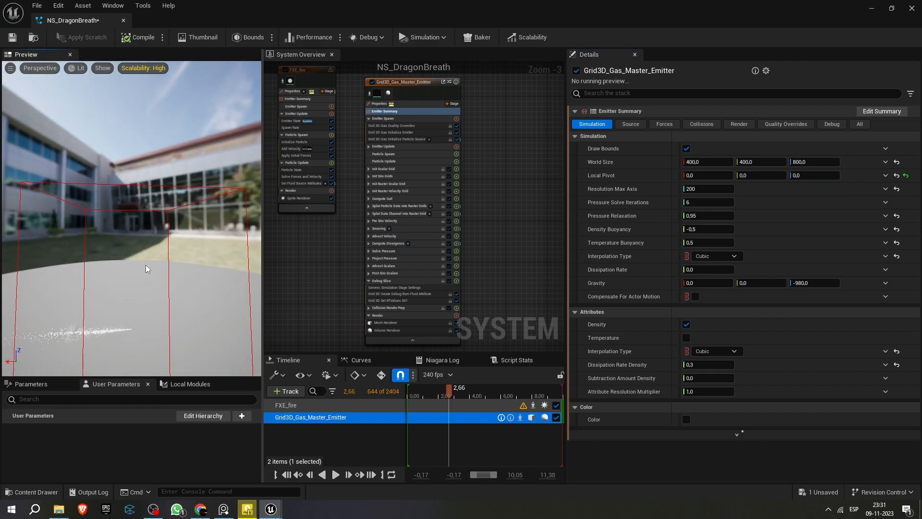
{"action": "left_click_drag", "start_coordinate": [163, 296], "coordinate": [166, 297]}
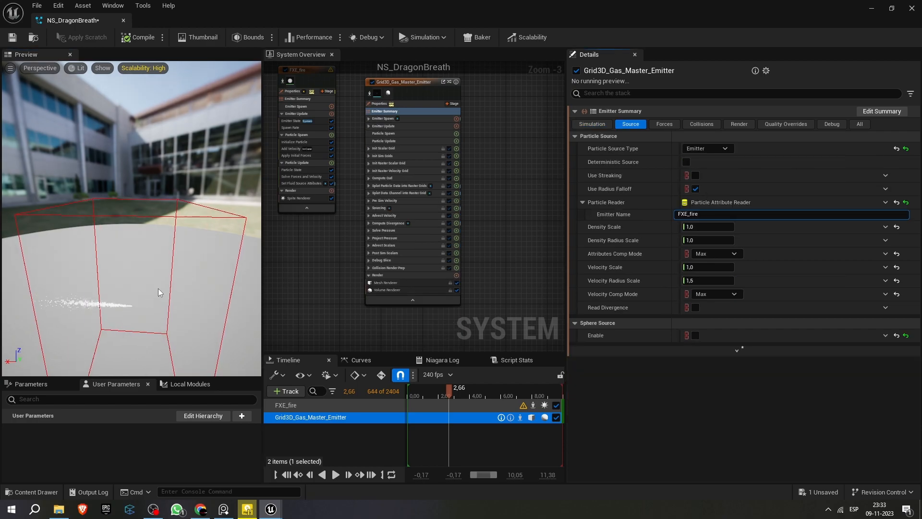
{"action": "left_click_drag", "start_coordinate": [162, 280], "coordinate": [144, 293]}
{"action": "scroll", "coordinate": [127, 307], "scroll_direction": "up", "scroll_amount": 4}
{"action": "middle_click_drag", "start_coordinate": [127, 306], "coordinate": [114, 235]}
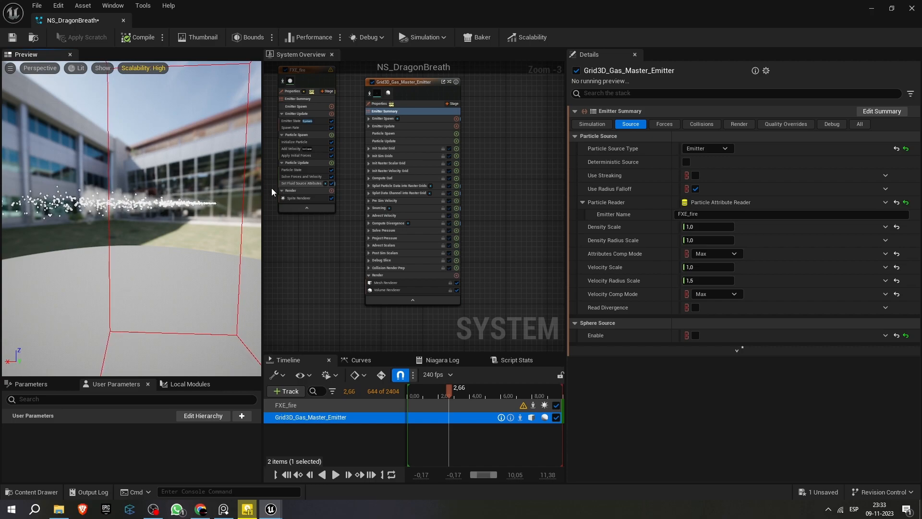
Step: Set the Density and Temperature of FXE_fire's Set Fluid Source Attributes module to 1
{"action": "left_click", "coordinate": [300, 182]}
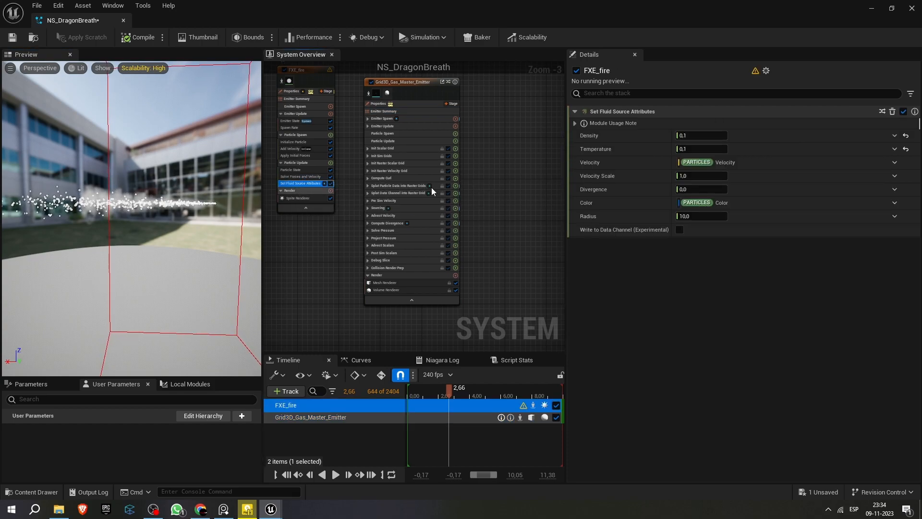
{"action": "left_click", "coordinate": [703, 136]}
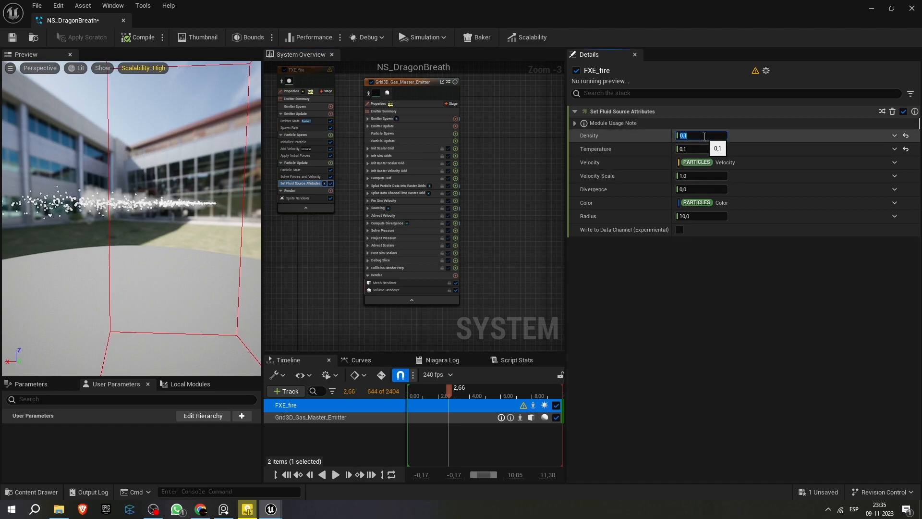
{"action": "type", "text": "1"}
{"action": "left_click", "coordinate": [699, 148]}
{"action": "type", "text": "1"}
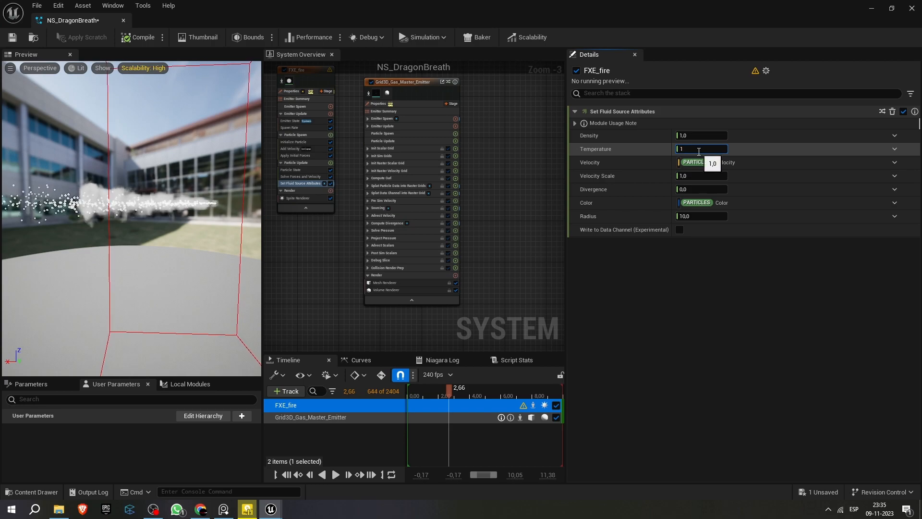
{"action": "left_click", "coordinate": [803, 163]}
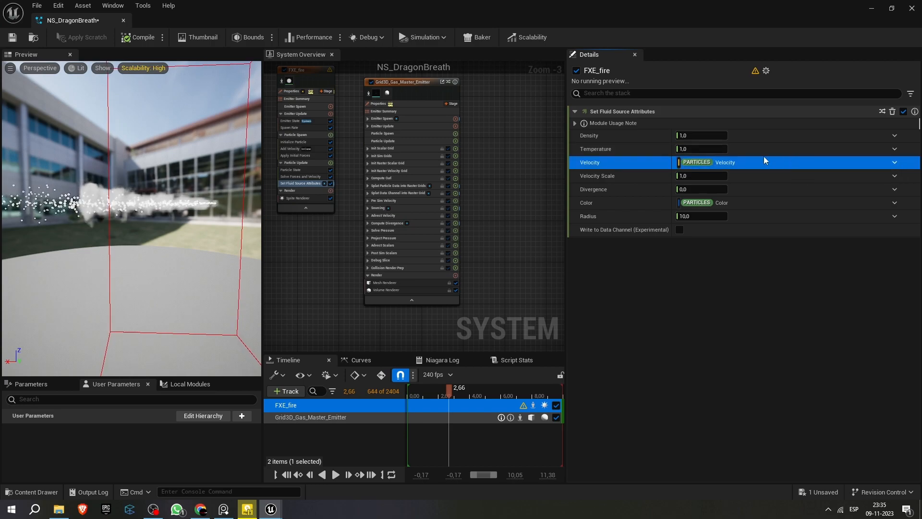
Step: Disable the Sprite Renderer of FXE_fire and inspect the gas on its own in the preview
{"action": "left_click_drag", "start_coordinate": [158, 195], "coordinate": [182, 178]}
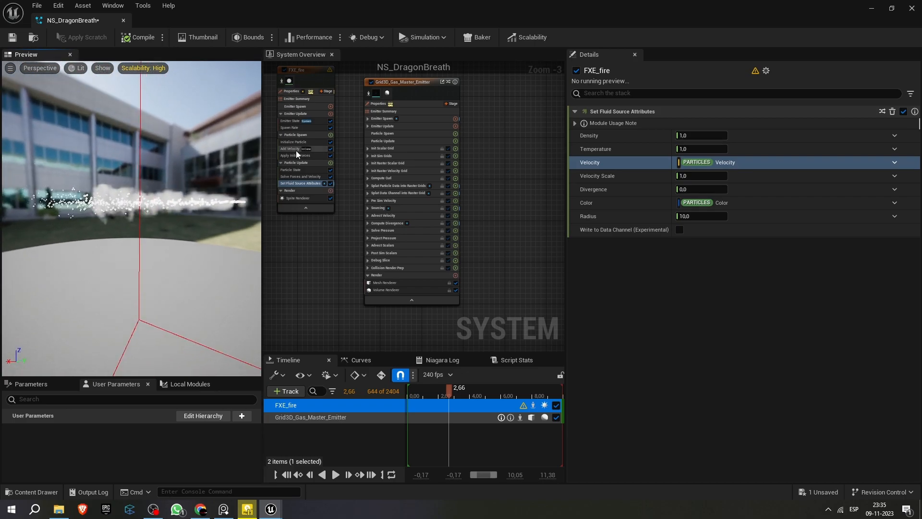
{"action": "left_click", "coordinate": [330, 198]}
{"action": "left_click_drag", "start_coordinate": [232, 212], "coordinate": [99, 233]}
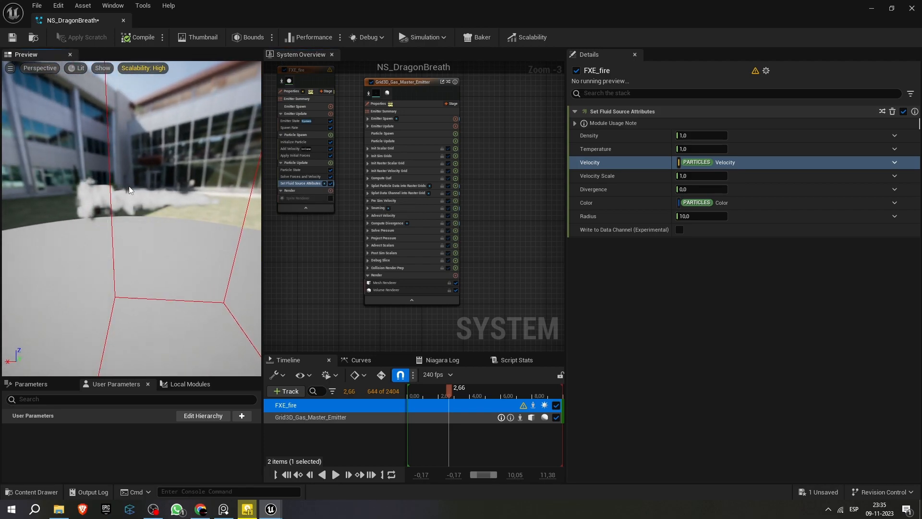
{"action": "scroll", "coordinate": [137, 213], "scroll_direction": "down", "scroll_amount": 5}
{"action": "scroll", "coordinate": [147, 211], "scroll_direction": "up", "scroll_amount": 4}
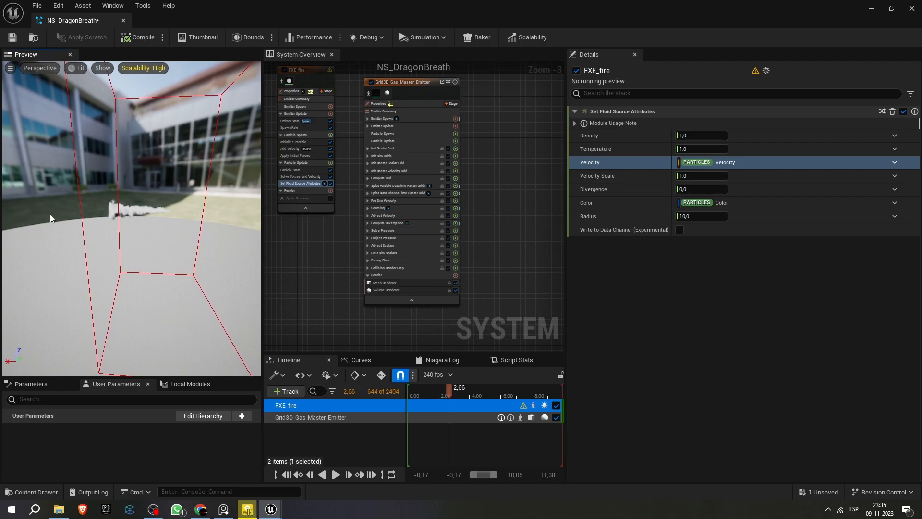
Step: Set the gas emitter's World Size to 1500, 800 and 700 in its Simulation settings
{"action": "left_click", "coordinate": [416, 82]}
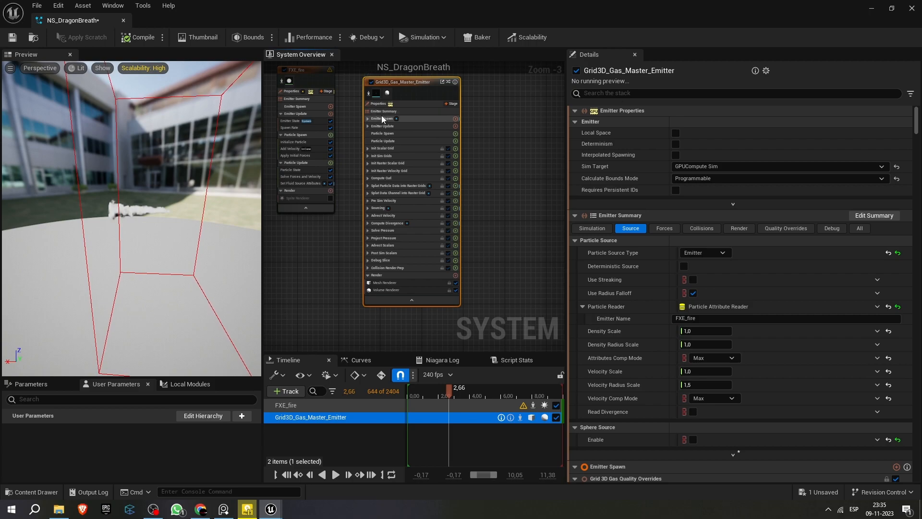
{"action": "left_click", "coordinate": [594, 229]}
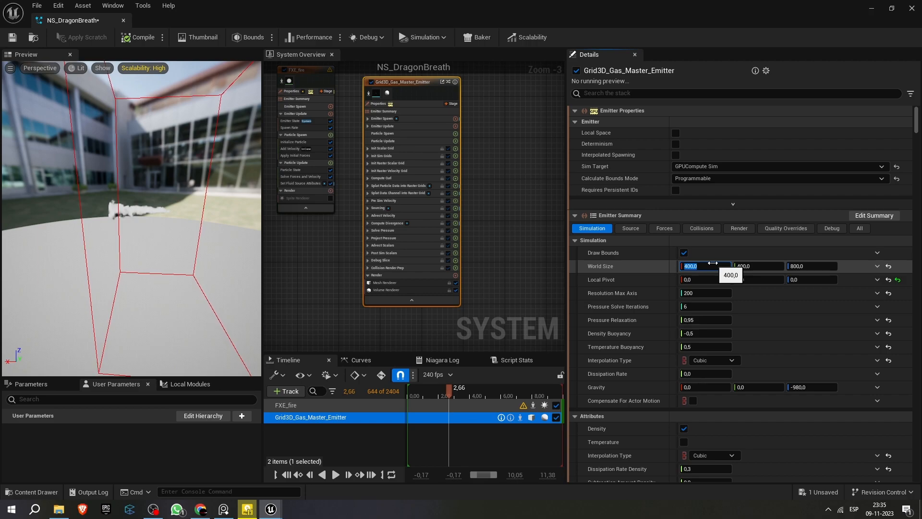
{"action": "type", "text": "1500"}
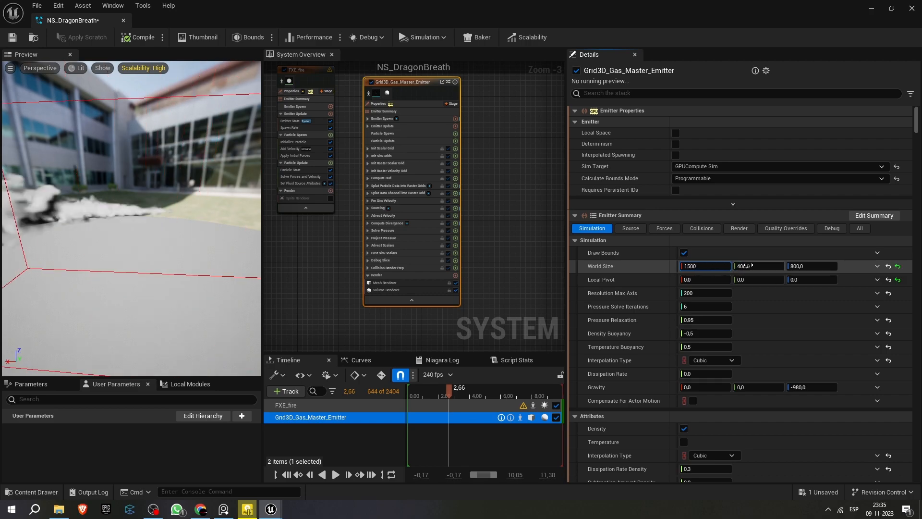
{"action": "left_click", "coordinate": [758, 267]}
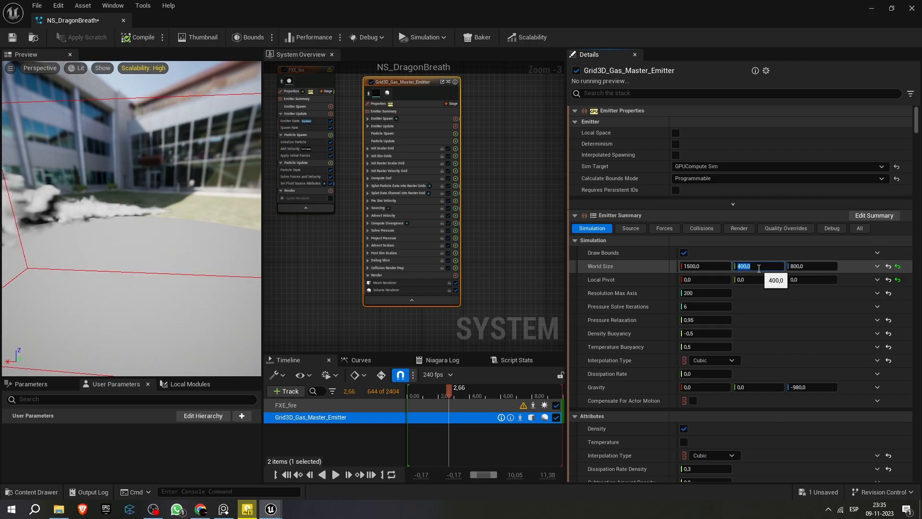
{"action": "type", "text": "800"}
{"action": "left_click", "coordinate": [800, 266]}
{"action": "type", "text": "700"}
{"action": "key", "text": "Return"}
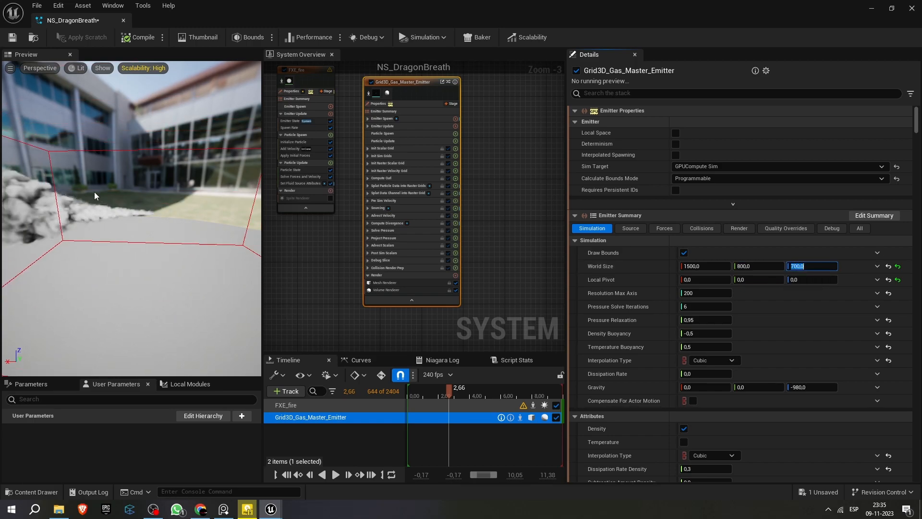
Step: Set the X component of the gas emitter's Local Pivot to 0.5 and check the bounds around the smoke stream
{"action": "left_click_drag", "start_coordinate": [155, 200], "coordinate": [187, 188]}
{"action": "left_click_drag", "start_coordinate": [117, 258], "coordinate": [100, 199]}
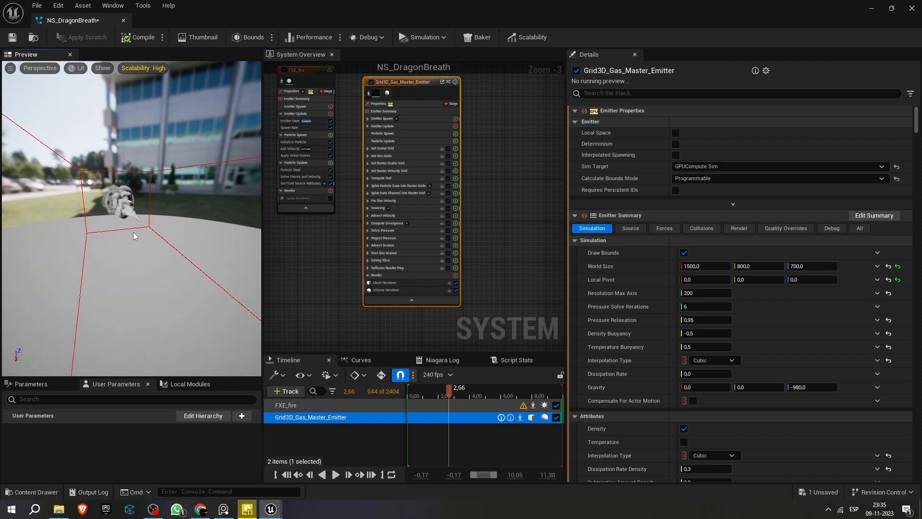
{"action": "mouse_move", "coordinate": [135, 232]}
{"action": "left_mouse_down"}
{"action": "mouse_move", "coordinate": [226, 216]}
{"action": "mouse_move", "coordinate": [125, 243]}
{"action": "left_mouse_up"}
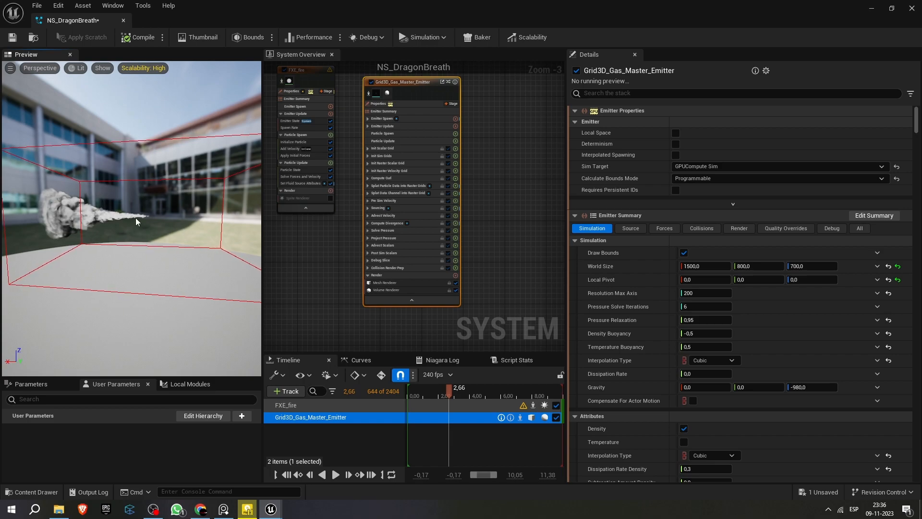
{"action": "left_click", "coordinate": [715, 278]}
{"action": "type", "text": "0.5"}
{"action": "key", "text": "Return"}
{"action": "mouse_move", "coordinate": [160, 229]}
{"action": "left_mouse_down"}
{"action": "mouse_move", "coordinate": [206, 231]}
{"action": "mouse_move", "coordinate": [129, 232]}
{"action": "mouse_move", "coordinate": [168, 243]}
{"action": "mouse_move", "coordinate": [158, 243]}
{"action": "left_mouse_up"}
Step: Try 0.2 for the Y component of the gas emitter's Local Pivot and restore it to 0
{"action": "left_click", "coordinate": [759, 280]}
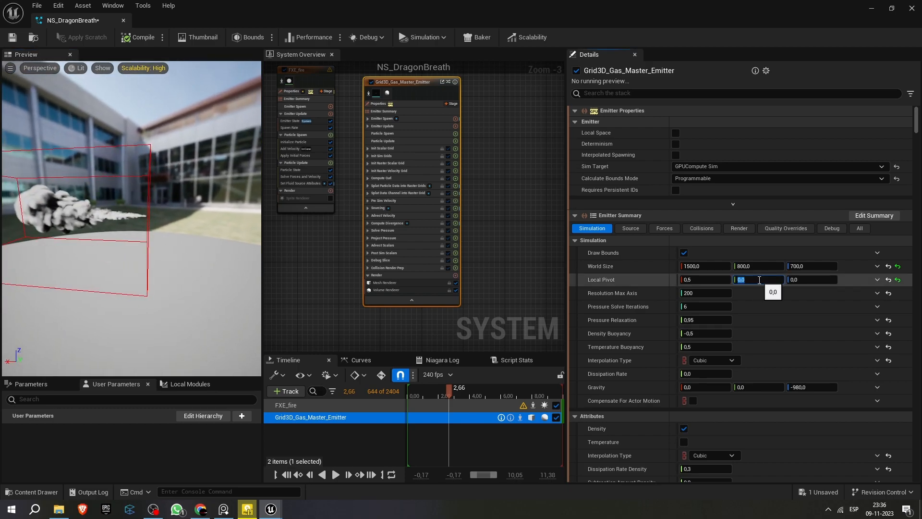
{"action": "type", "text": "0.2"}
{"action": "key", "text": "Return"}
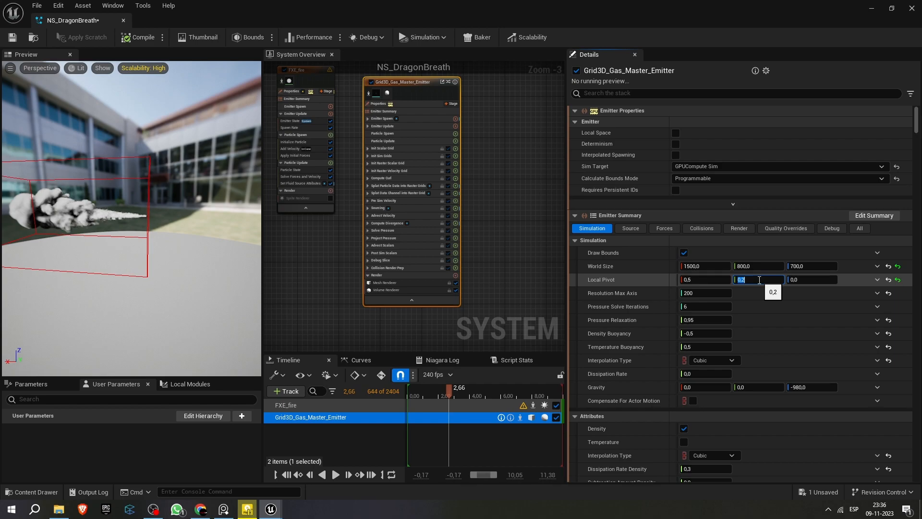
{"action": "type", "text": "0"}
{"action": "key", "text": "Return"}
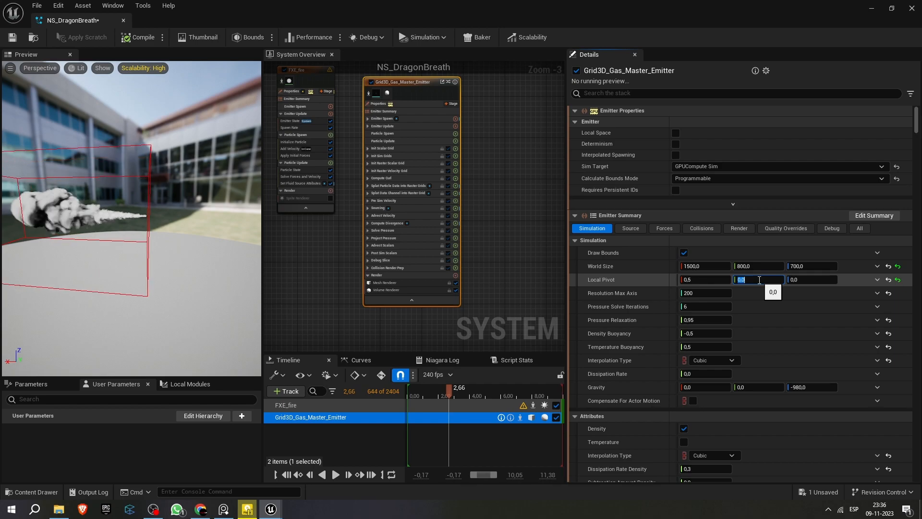
Step: Set the Z component of the gas emitter's Local Pivot to 0.1 after trying 0.2
{"action": "left_click", "coordinate": [813, 280]}
{"action": "type", "text": "0.2"}
{"action": "key", "text": "Return"}
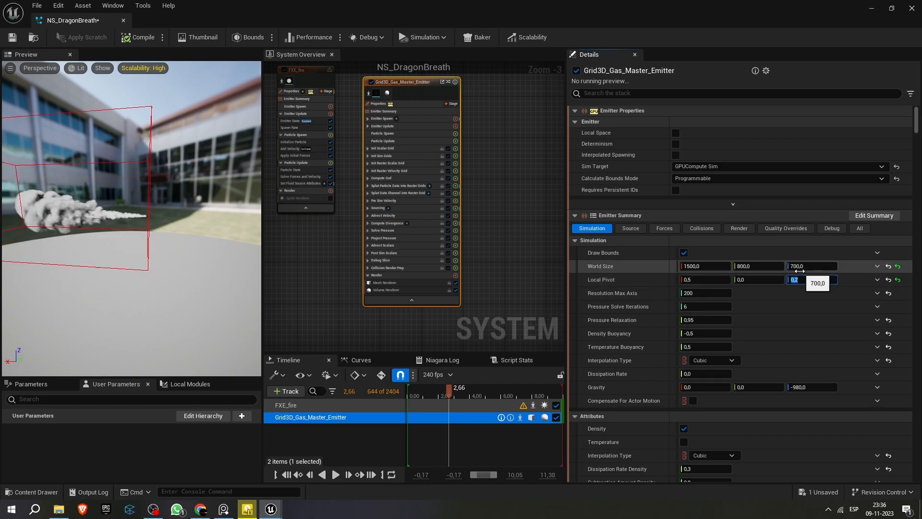
{"action": "type", "text": "0.1"}
{"action": "key", "text": "Return"}
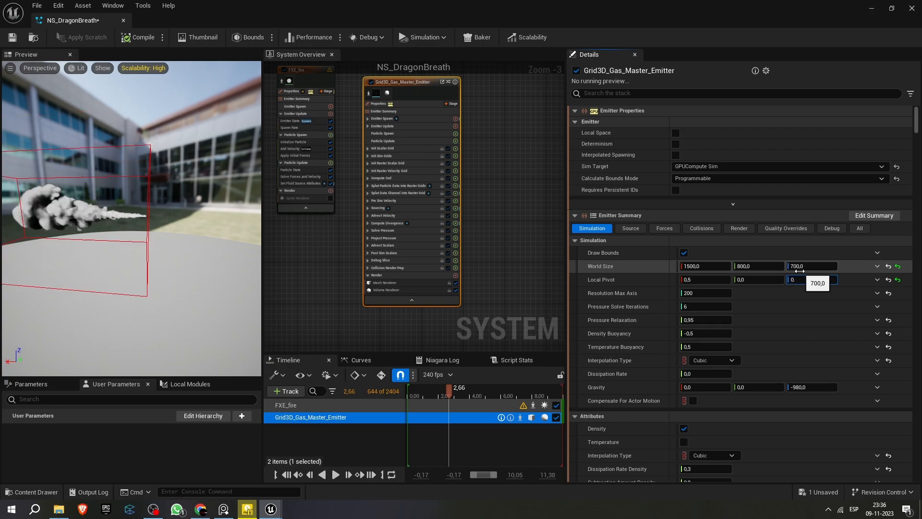
Step: Replay the gas simulation from the start and inspect how the smoke fills the bounds from several angles
{"action": "left_click_drag", "start_coordinate": [168, 220], "coordinate": [168, 219]}
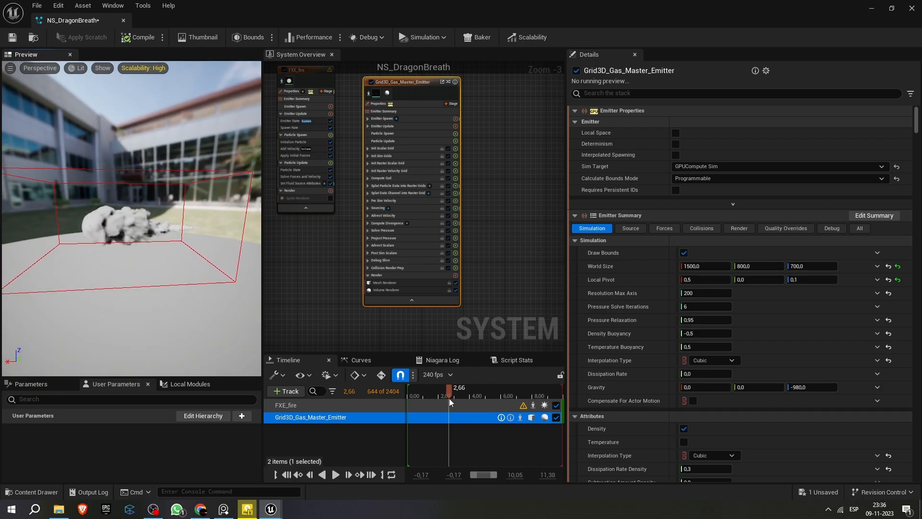
{"action": "left_click", "coordinate": [413, 391]}
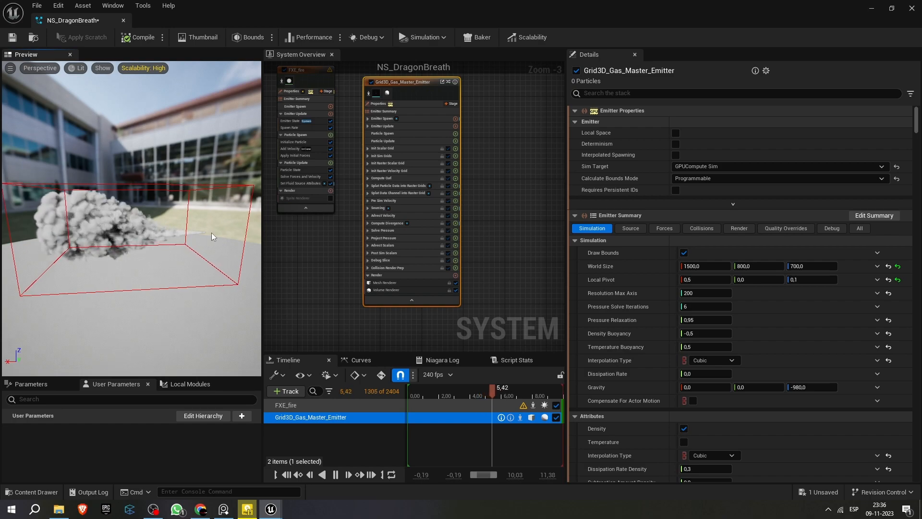
{"action": "left_click", "coordinate": [414, 390]}
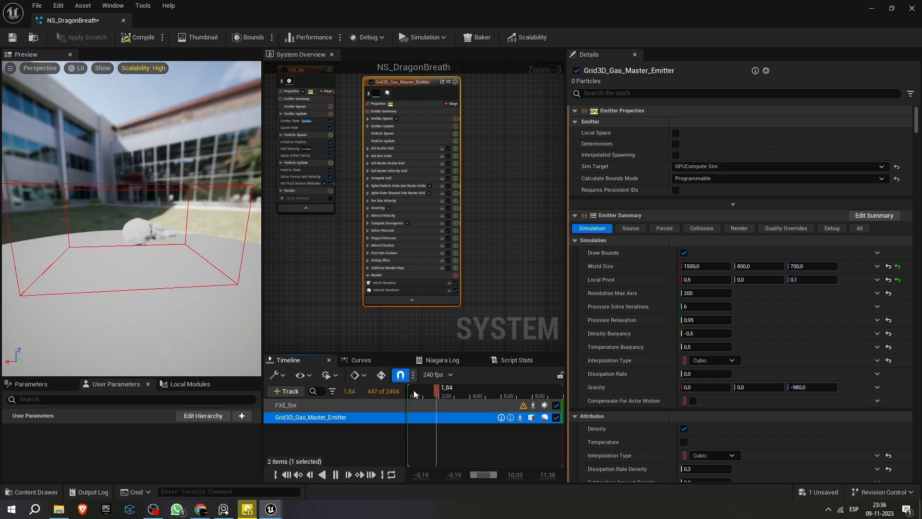
{"action": "left_click_drag", "start_coordinate": [193, 271], "coordinate": [146, 272]}
{"action": "scroll", "coordinate": [195, 238], "scroll_direction": "up", "scroll_amount": 5}
{"action": "left_click_drag", "start_coordinate": [229, 274], "coordinate": [171, 218]}
{"action": "scroll", "coordinate": [154, 222], "scroll_direction": "down", "scroll_amount": 5}
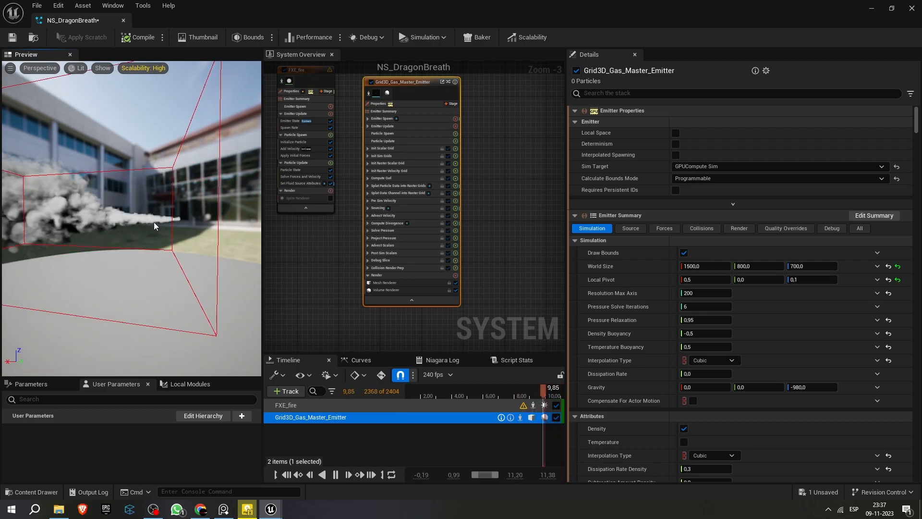
{"action": "mouse_move", "coordinate": [62, 238]}
{"action": "left_mouse_down"}
{"action": "mouse_move", "coordinate": [97, 237]}
{"action": "mouse_move", "coordinate": [68, 220]}
{"action": "left_mouse_up"}
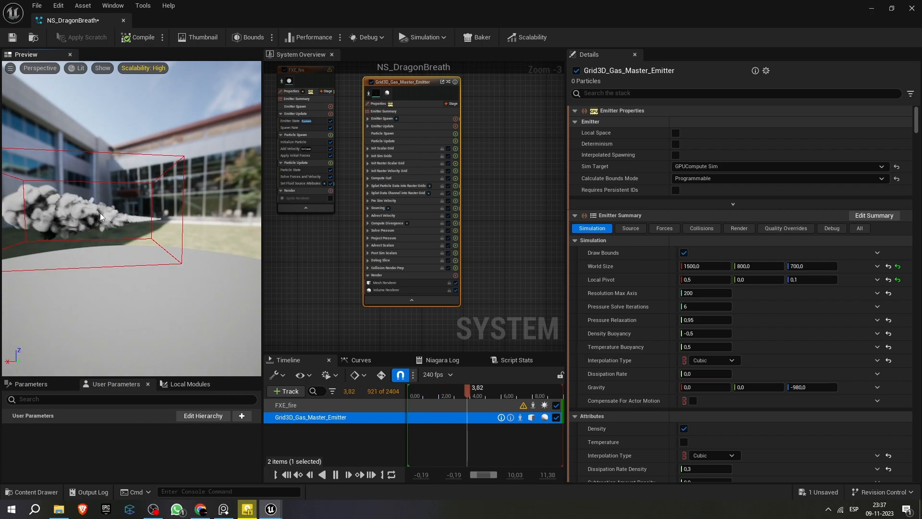
{"action": "left_click_drag", "start_coordinate": [89, 220], "coordinate": [192, 227]}
{"action": "left_click_drag", "start_coordinate": [219, 271], "coordinate": [186, 224]}
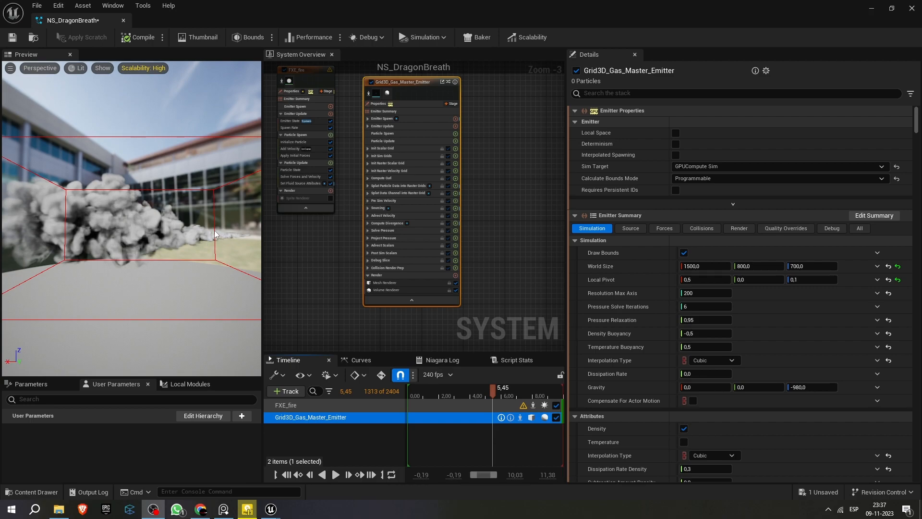
Step: Set the gas emitter's Pressure Solve Iterations to 15, compare it with 6, and replay the simulation
{"action": "left_click", "coordinate": [709, 305]}
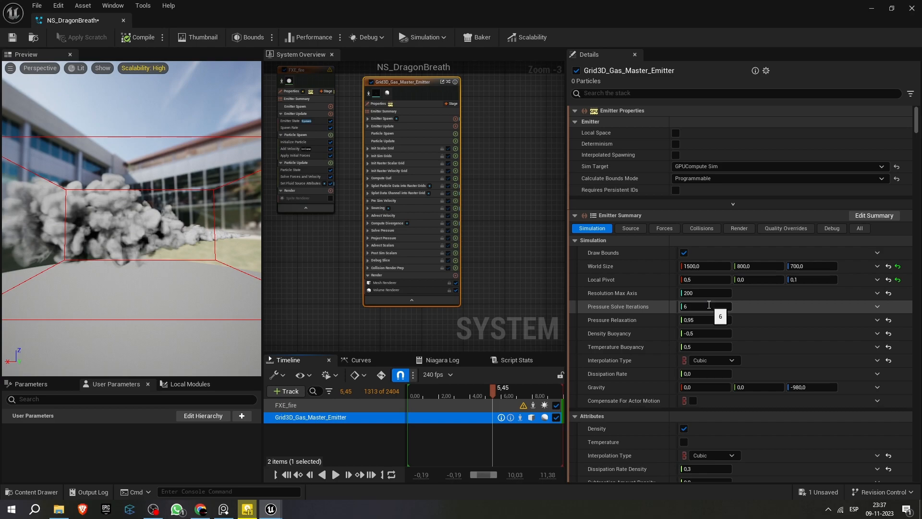
{"action": "type", "text": "15"}
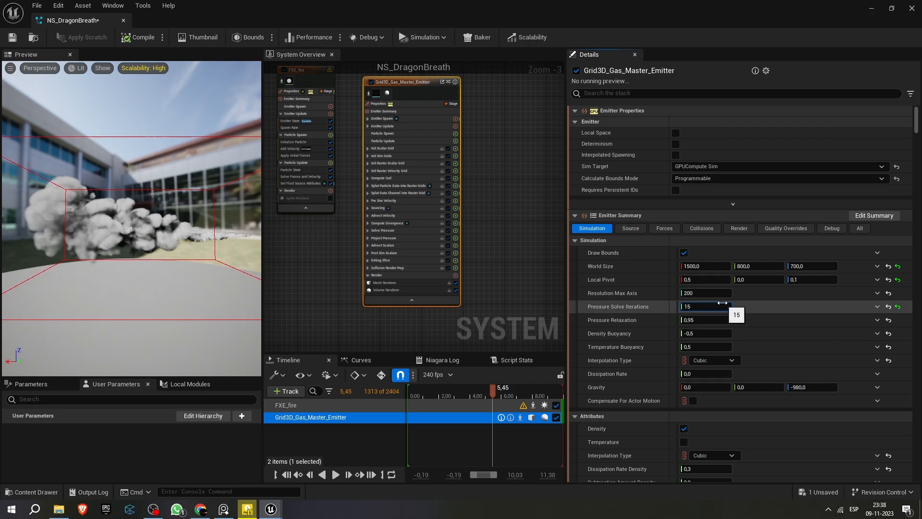
{"action": "double_click", "coordinate": [704, 307]}
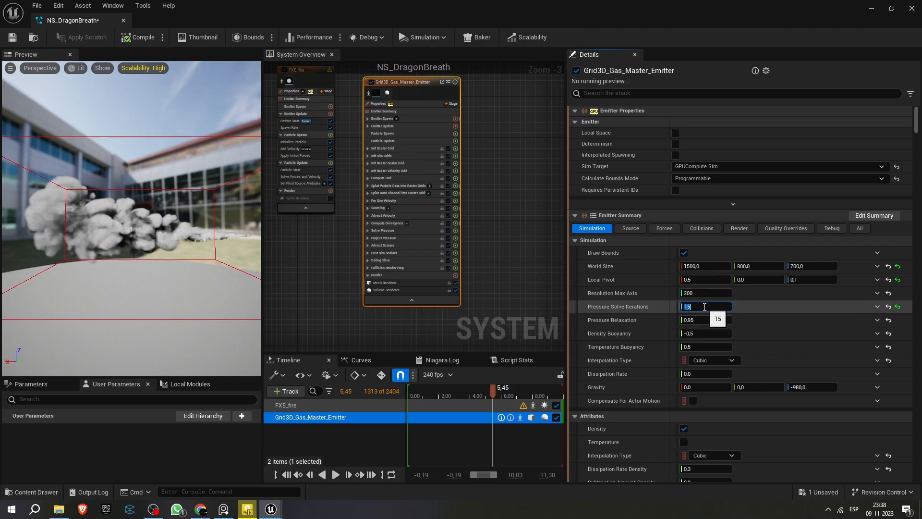
{"action": "type", "text": "6"}
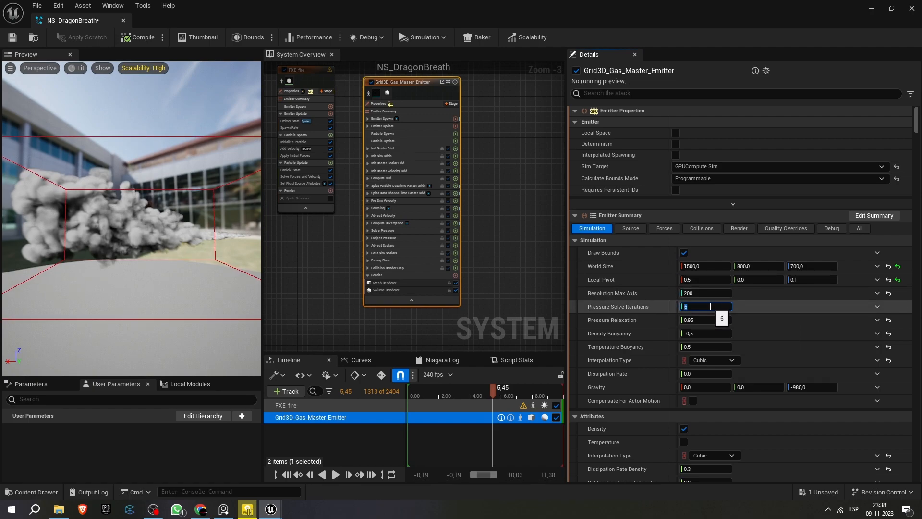
{"action": "type", "text": "15"}
{"action": "key", "text": "Return"}
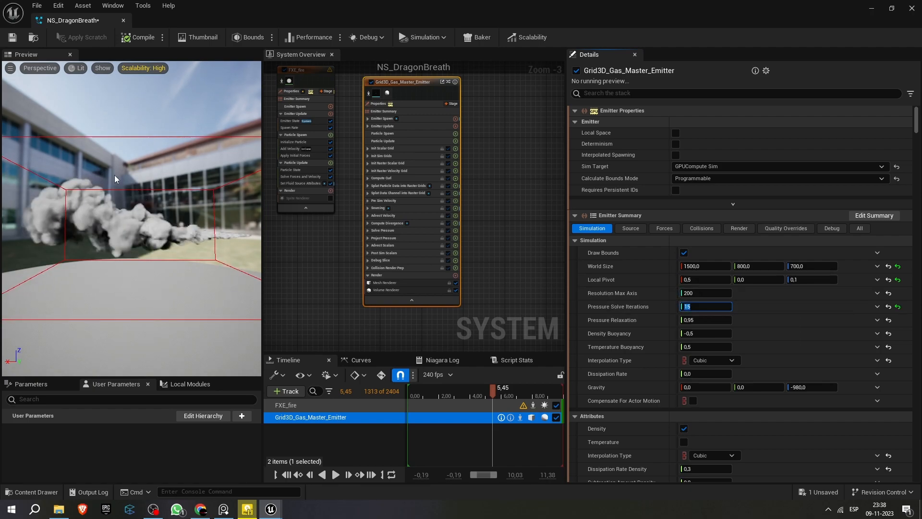
{"action": "left_click_drag", "start_coordinate": [422, 390], "coordinate": [402, 392]}
{"action": "key", "text": "space"}
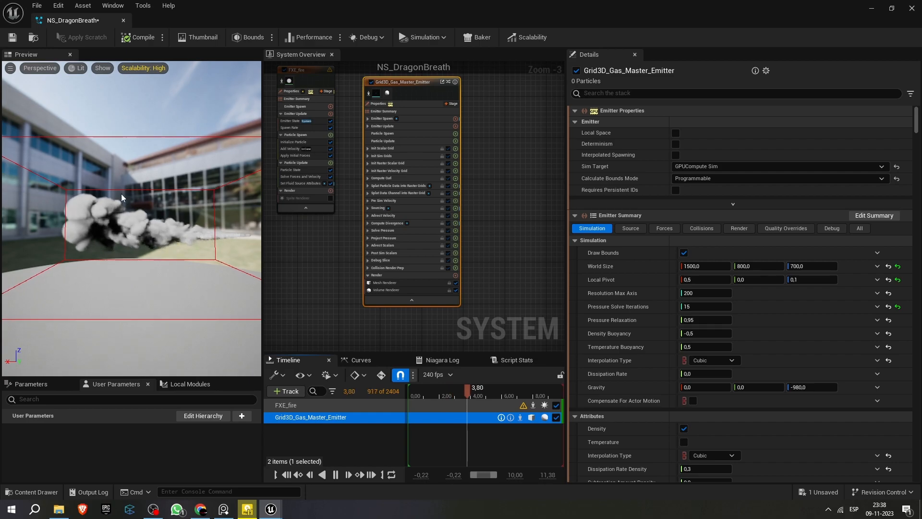
{"action": "key", "text": "space"}
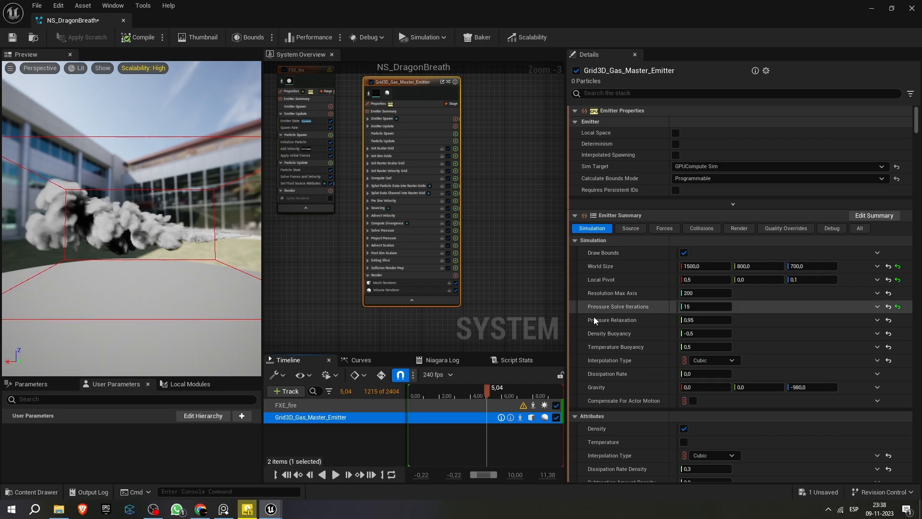
Step: Enable the Temperature attribute of the gas emitter in its Attributes settings
{"action": "mouse_move", "coordinate": [659, 376]}
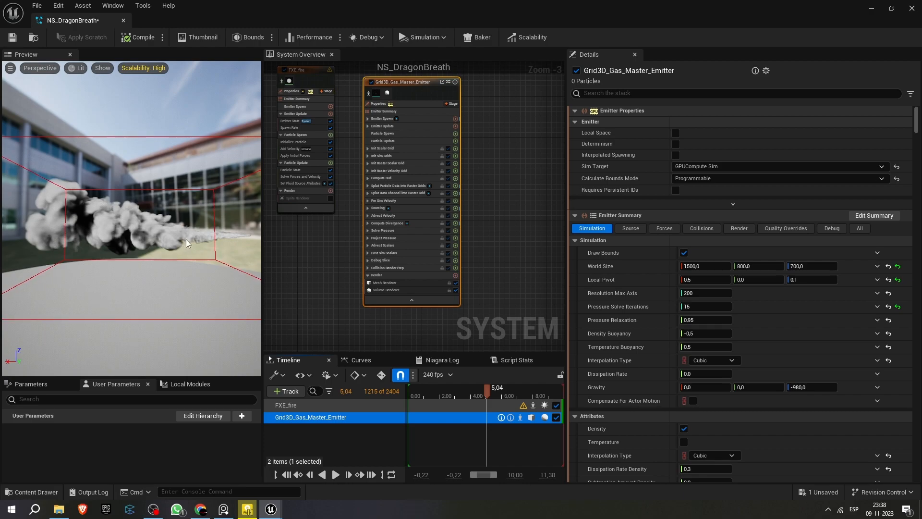
{"action": "scroll", "coordinate": [624, 336], "scroll_direction": "down", "scroll_amount": 3}
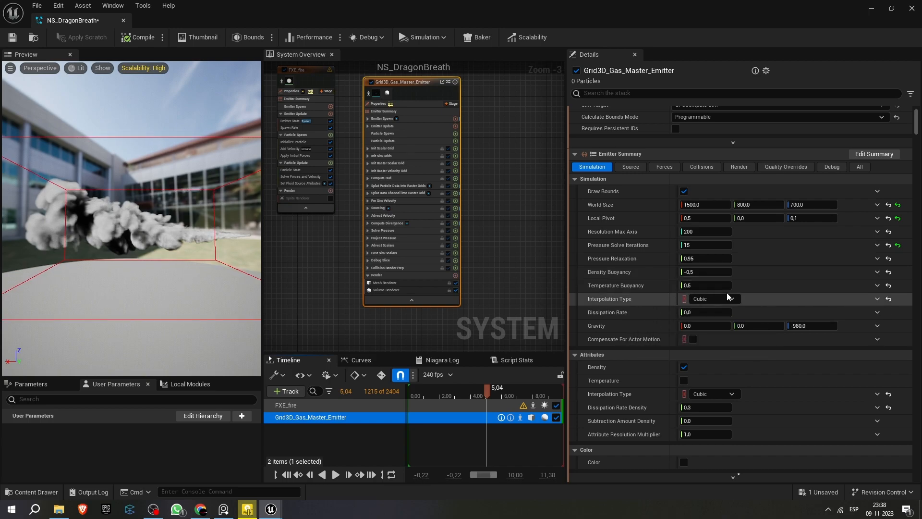
{"action": "scroll", "coordinate": [721, 302], "scroll_direction": "down", "scroll_amount": 3}
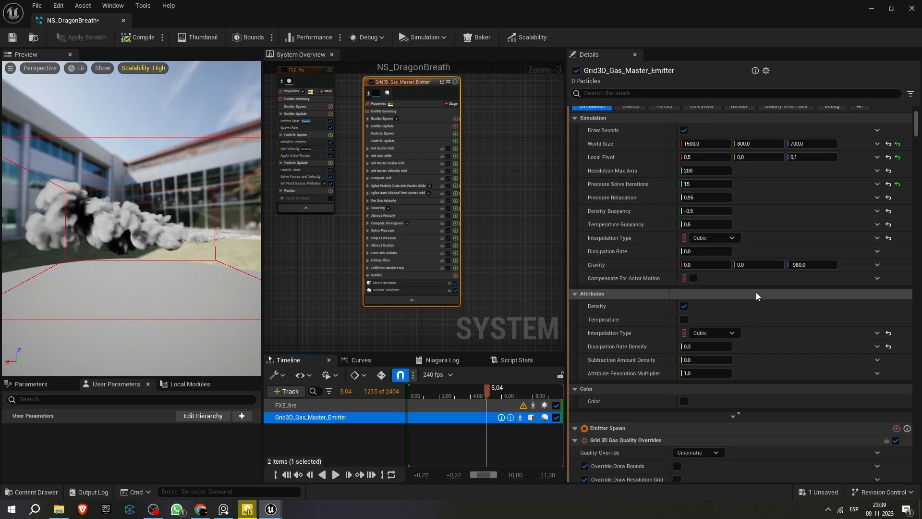
{"action": "left_click", "coordinate": [651, 280]}
{"action": "scroll", "coordinate": [651, 280], "scroll_direction": "down", "scroll_amount": 2}
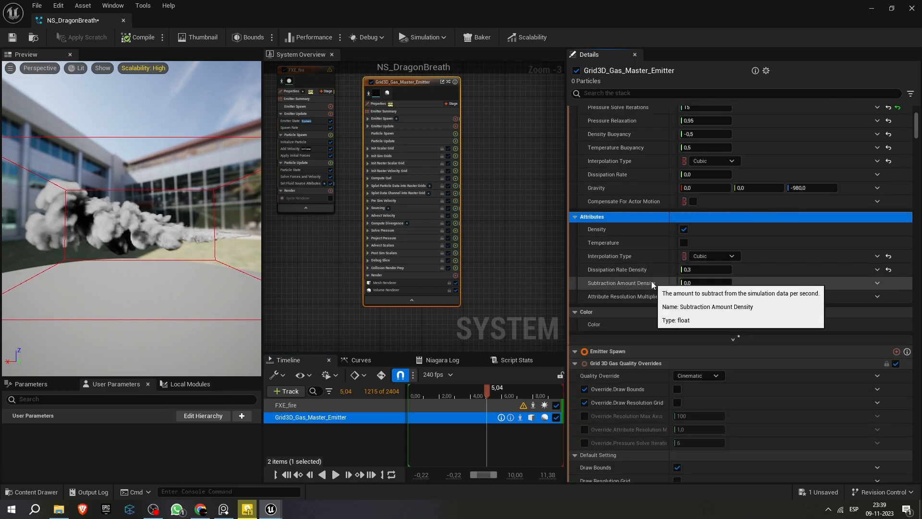
{"action": "left_click", "coordinate": [684, 243]}
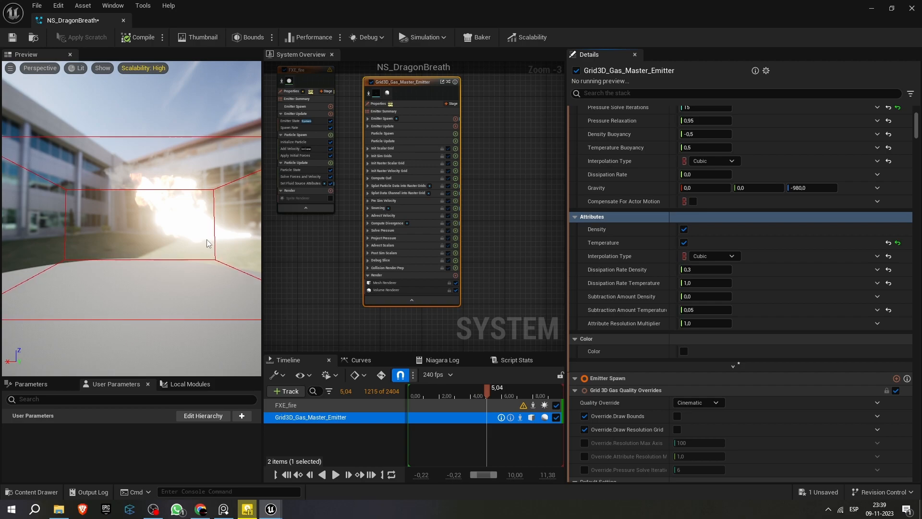
Step: Set the Temperature of FXE_fire's Set Fluid Source Attributes module to 0.1 after trying 0.2
{"action": "left_click", "coordinate": [309, 182]}
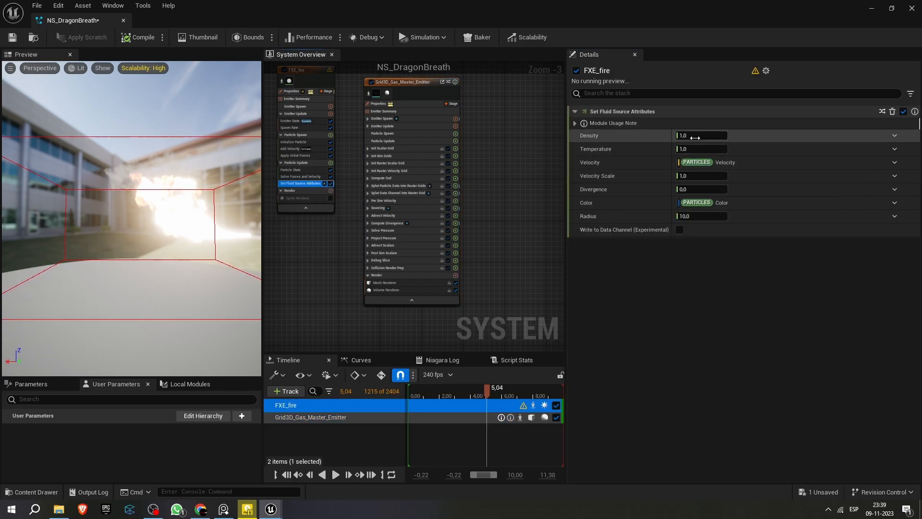
{"action": "left_click", "coordinate": [702, 150]}
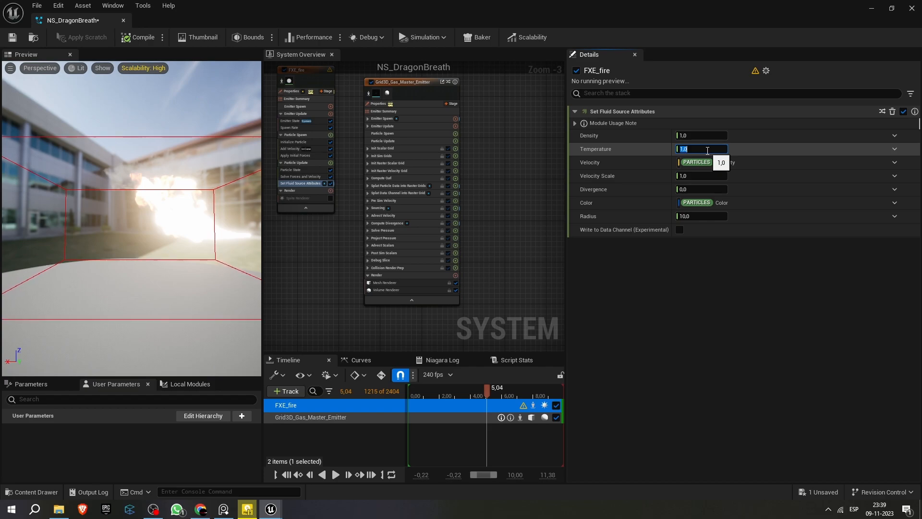
{"action": "type", "text": "0."}
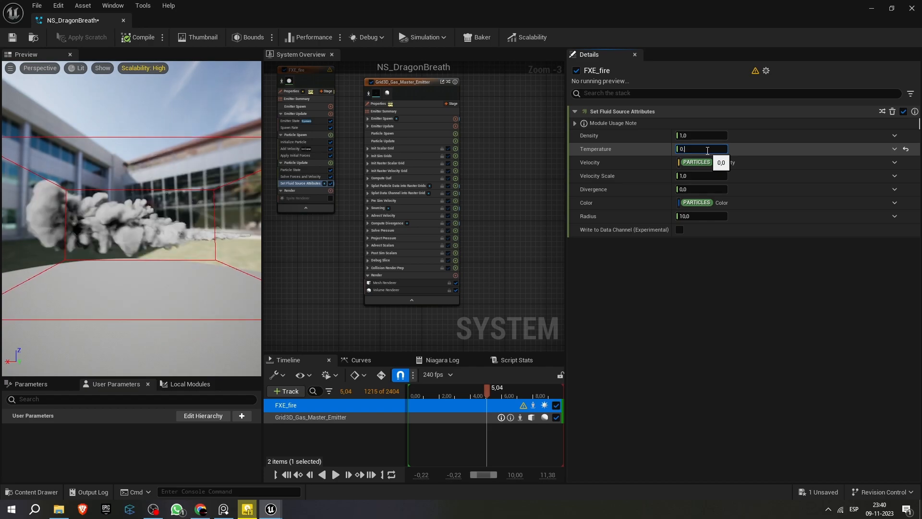
{"action": "type", "text": "2"}
{"action": "key", "text": "Return"}
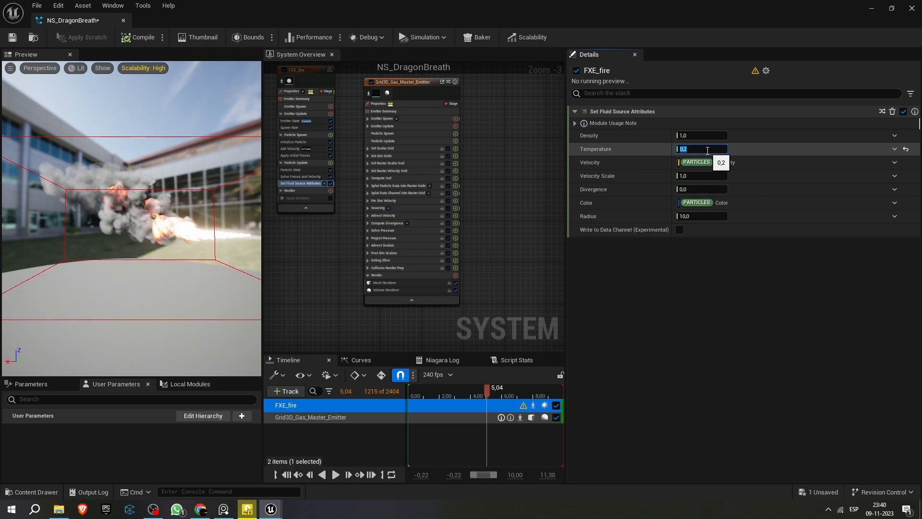
{"action": "type", "text": "0,1"}
{"action": "key", "text": "Return"}
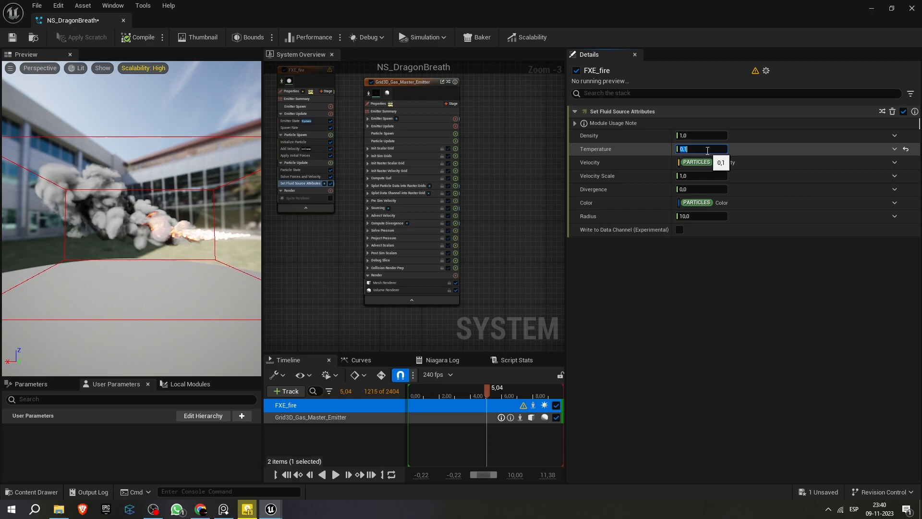
Step: Set Temperature to 0.03 and Density to 0.15 in FXE_fire's Set Fluid Source Attributes module, after trying Densities of 0.2 and 0.1
{"action": "type", "text": "0.03"}
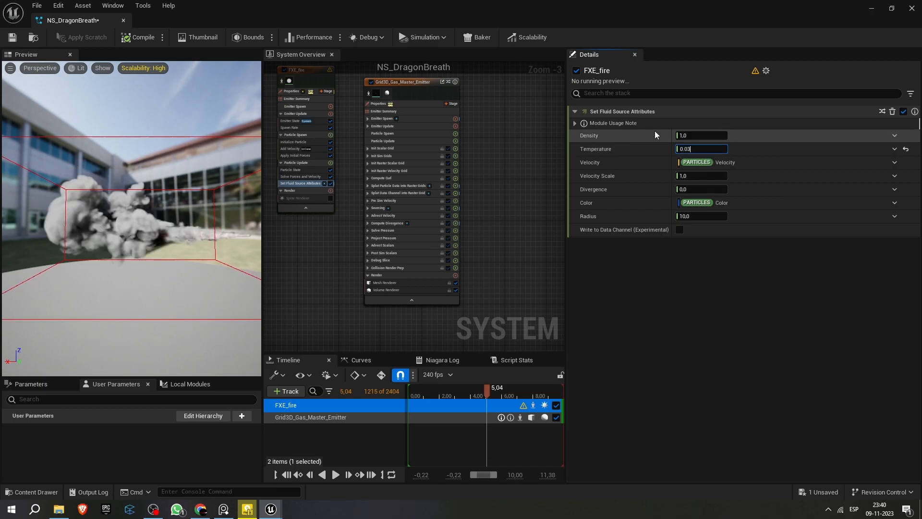
{"action": "left_click", "coordinate": [701, 136]}
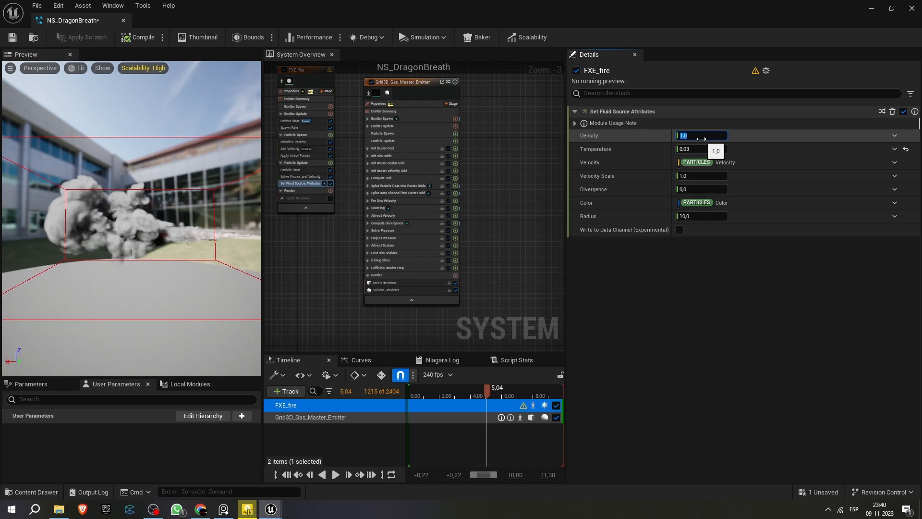
{"action": "type", "text": "0"}
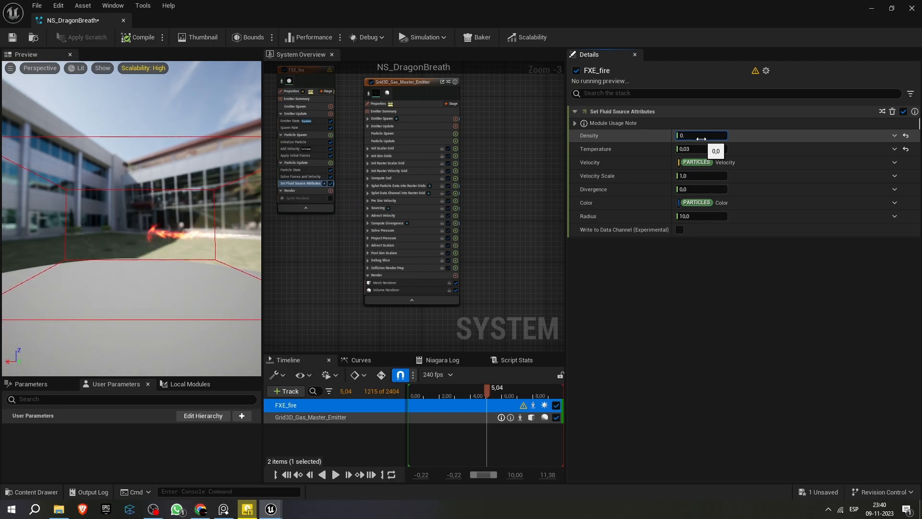
{"action": "type", "text": ",2"}
{"action": "key", "text": "Return"}
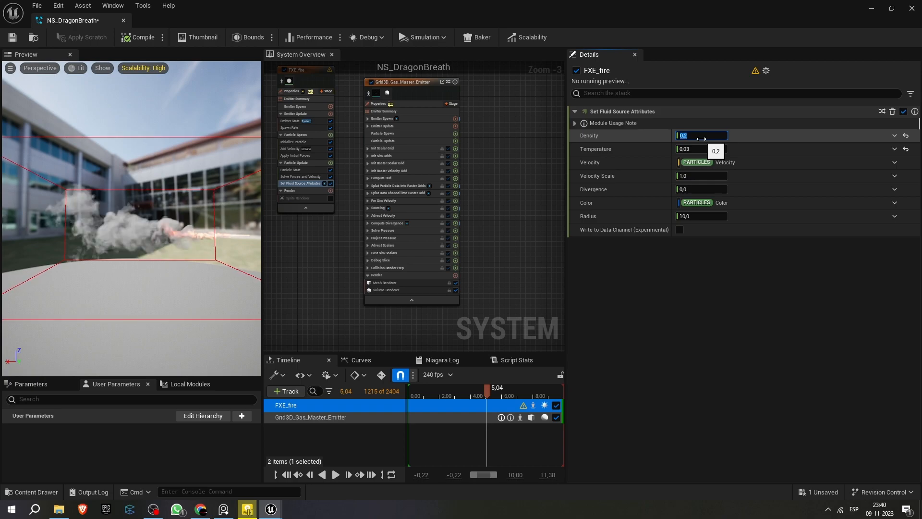
{"action": "type", "text": "0,1"}
{"action": "key", "text": "Return"}
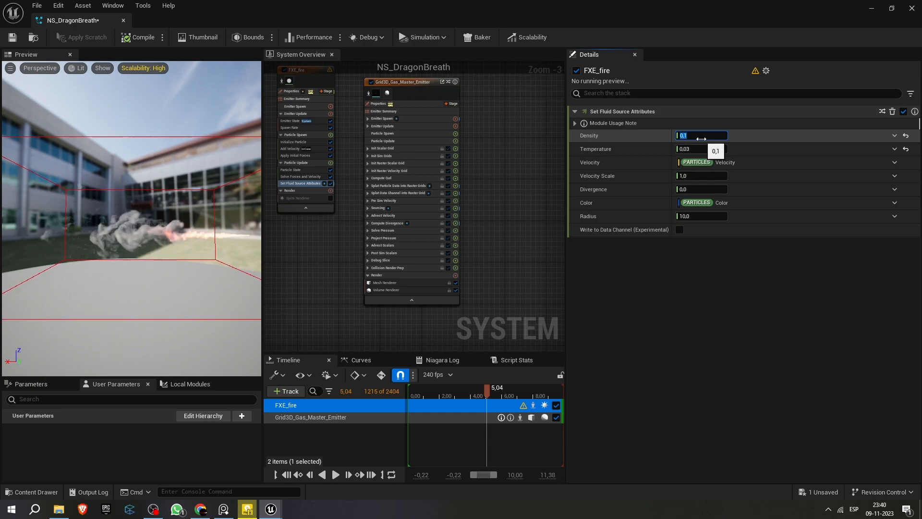
{"action": "type", "text": "0."}
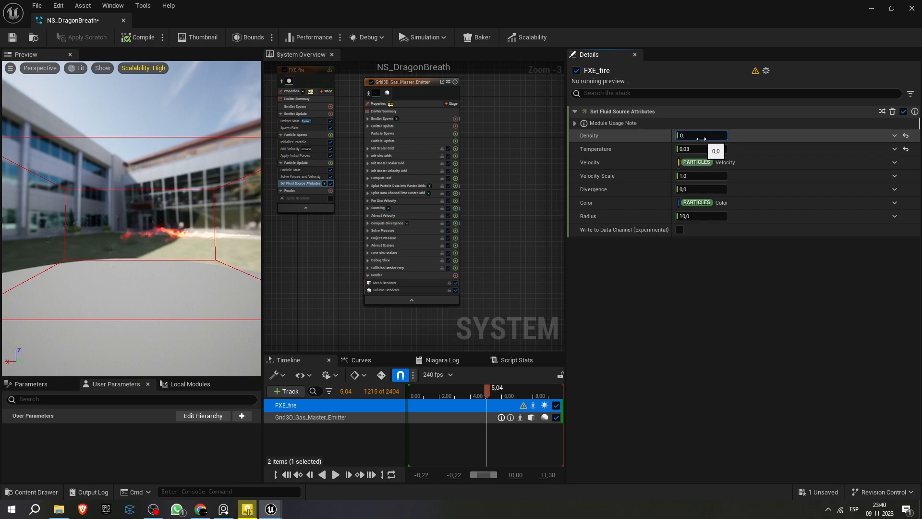
{"action": "type", "text": "15"}
{"action": "key", "text": "Return"}
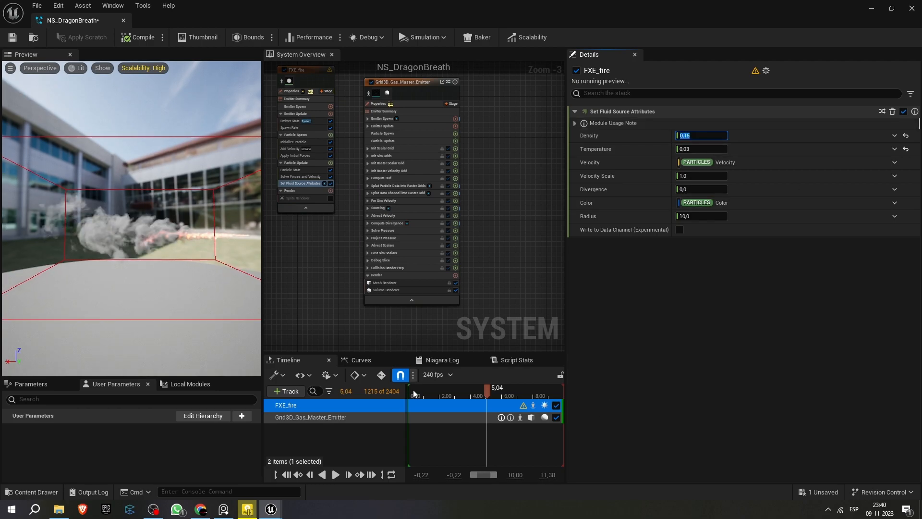
Step: Replay the simulation, view the thinner smoke in the preview and show FXE_fire's Solve Forces and Velocity settings
{"action": "key", "text": "Return"}
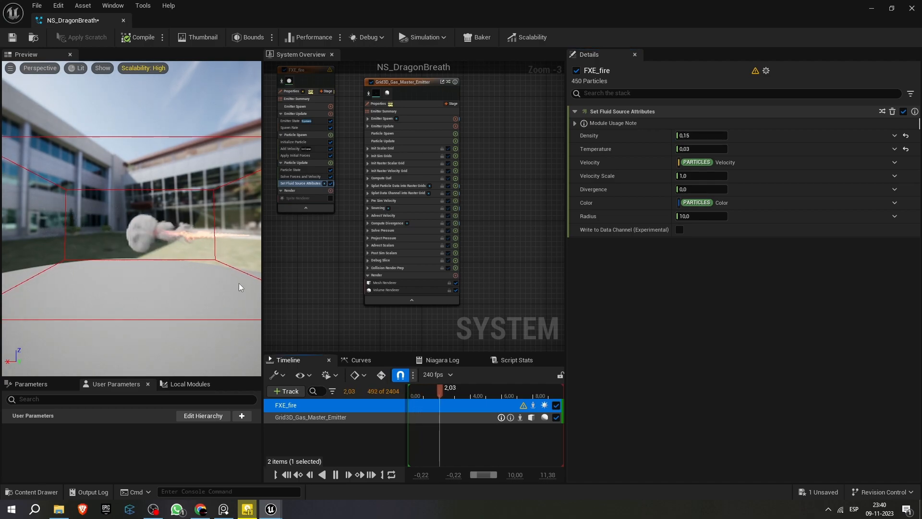
{"action": "key", "text": "d"}
{"action": "right_click_drag", "start_coordinate": [230, 255], "coordinate": [231, 254]}
{"action": "key", "text": "s"}
{"action": "key", "text": "w"}
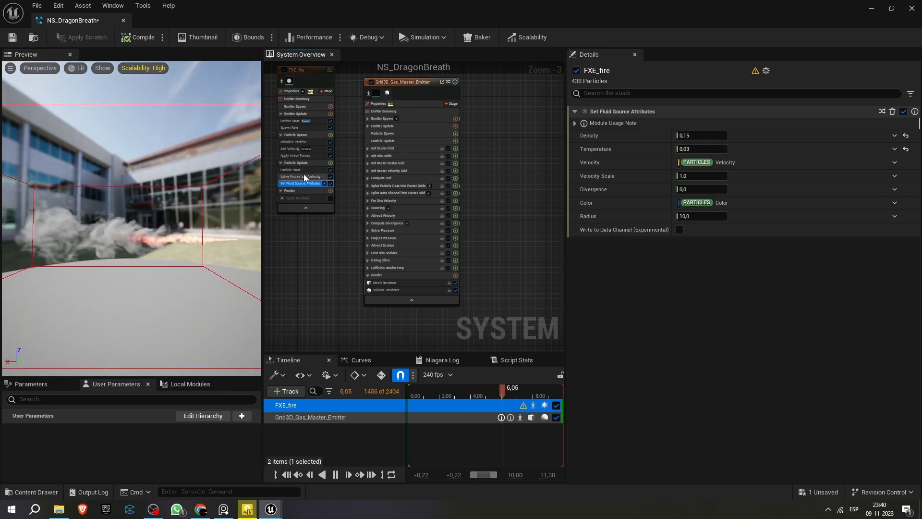
{"action": "right_click", "coordinate": [303, 177]}
{"action": "left_click", "coordinate": [185, 214]}
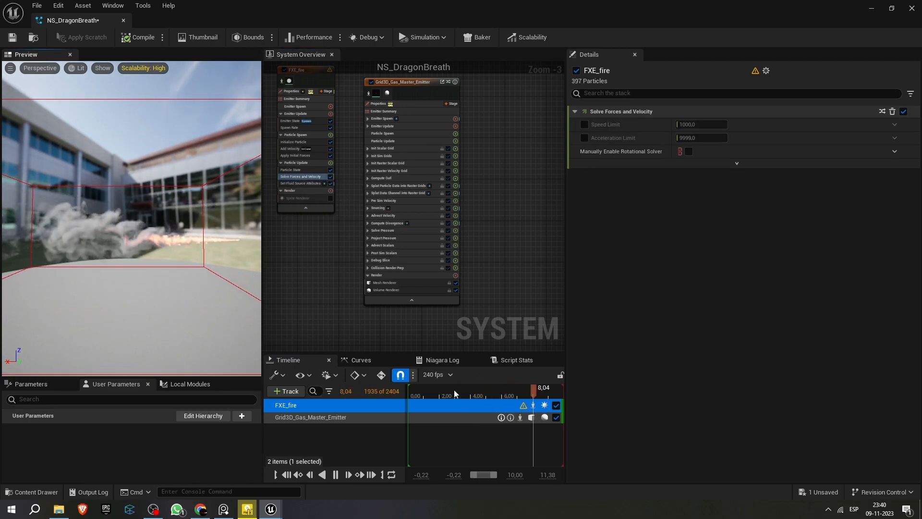
Step: Hold the simulation at 4.53 s and inspect the smoke and flame from closer, farther and slightly different angles
{"action": "left_click", "coordinate": [473, 392]}
{"action": "key", "text": "w"}
{"action": "right_click_drag", "start_coordinate": [202, 253], "coordinate": [203, 252]}
{"action": "middle_click_drag", "start_coordinate": [202, 253], "coordinate": [203, 253]}
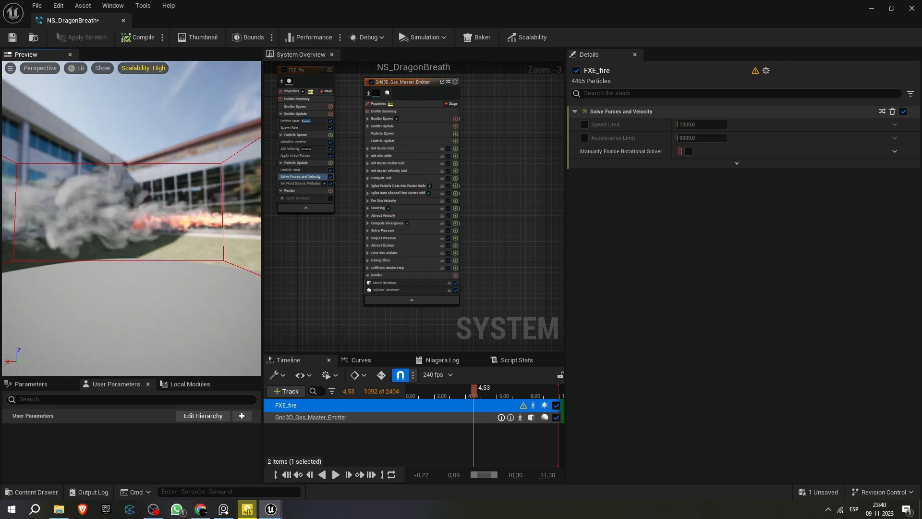
{"action": "middle_click_drag", "start_coordinate": [157, 219], "coordinate": [156, 219]}
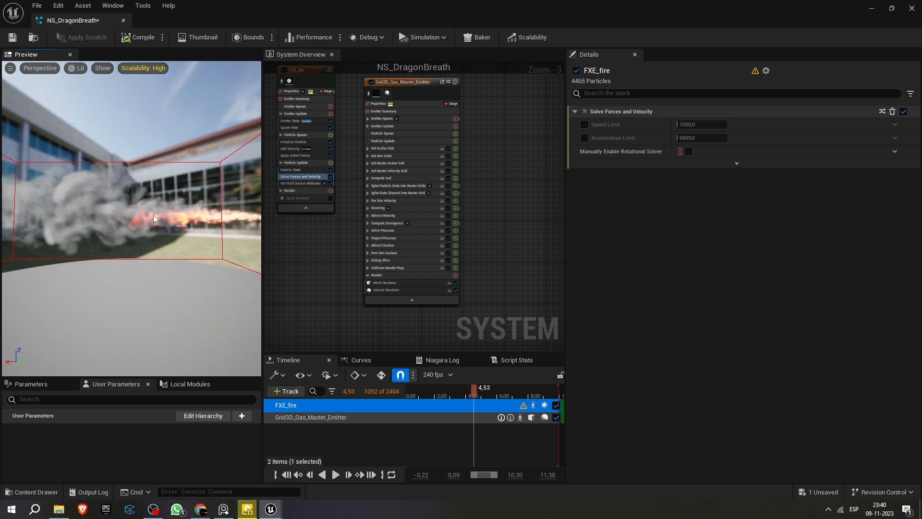
{"action": "scroll", "coordinate": [166, 212], "scroll_direction": "down", "scroll_amount": 2}
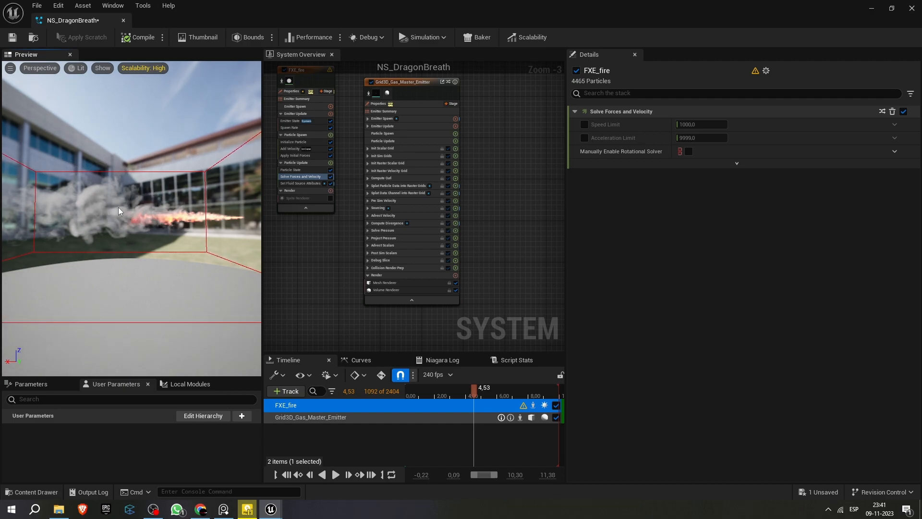
{"action": "left_click_drag", "start_coordinate": [131, 211], "coordinate": [111, 214]}
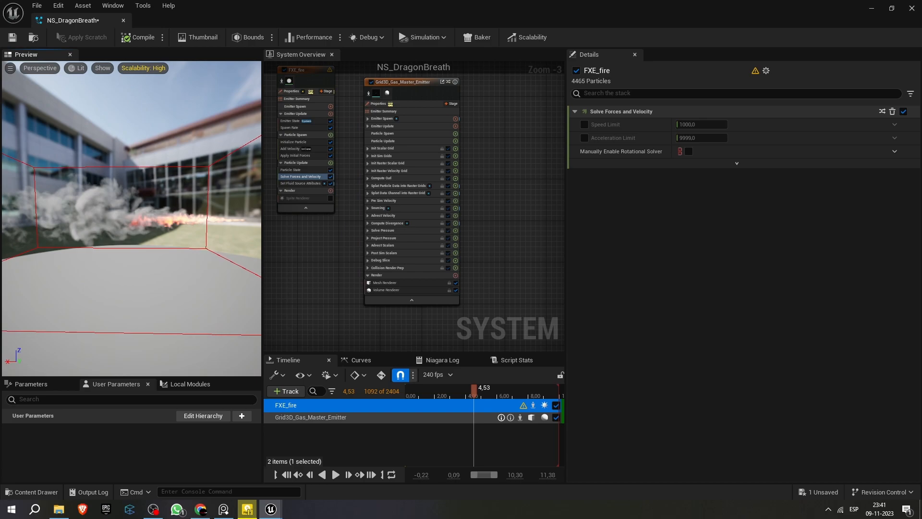
Step: Try Temperatures of 0.05 and 0.04 in FXE_fire's Set Fluid Source Attributes module and return it to 0.03
{"action": "left_click", "coordinate": [299, 182]}
{"action": "left_click", "coordinate": [698, 148]}
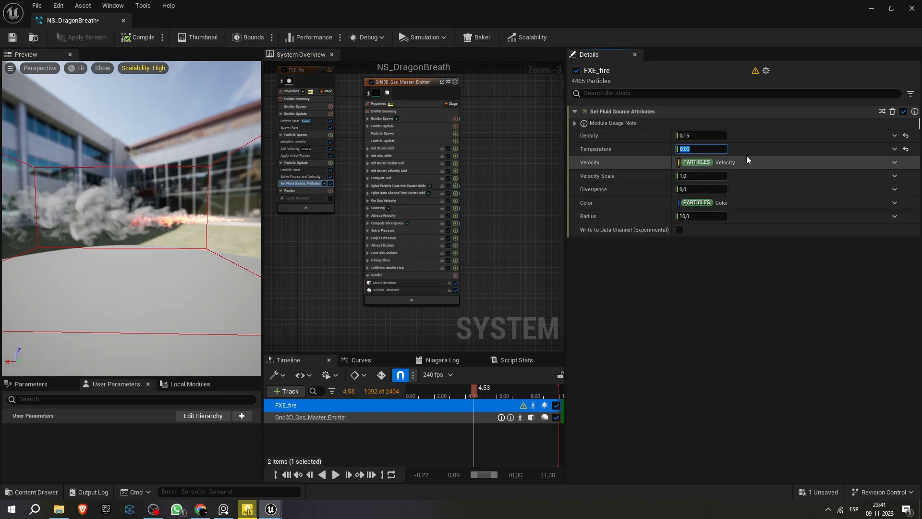
{"action": "type", "text": "0."}
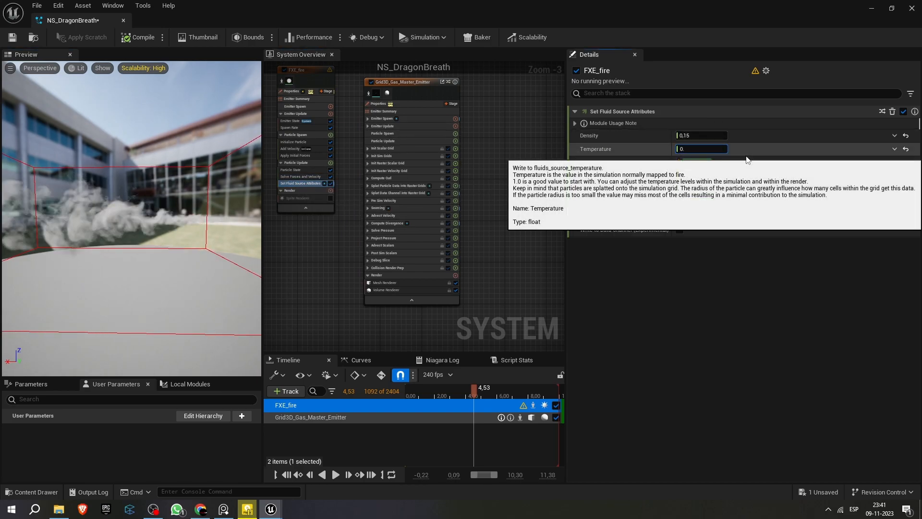
{"action": "type", "text": "1"}
{"action": "key", "text": "Return"}
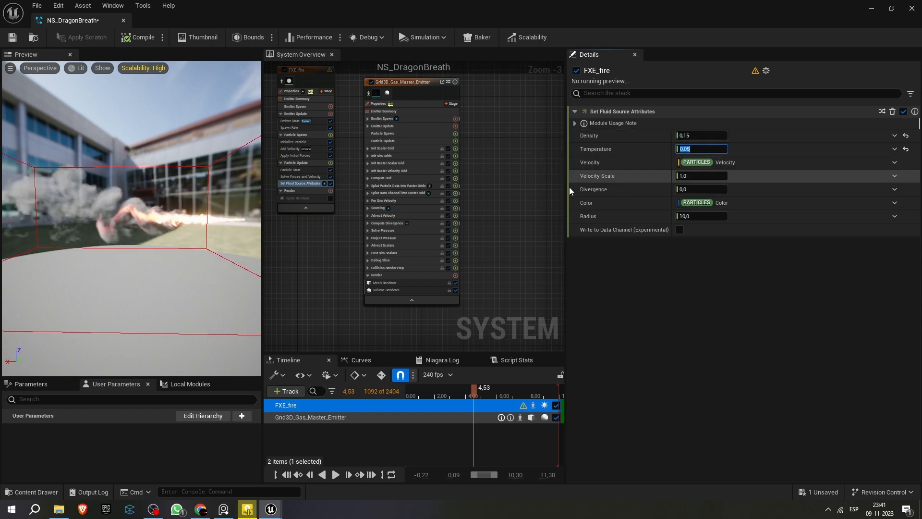
{"action": "left_click", "coordinate": [726, 149]}
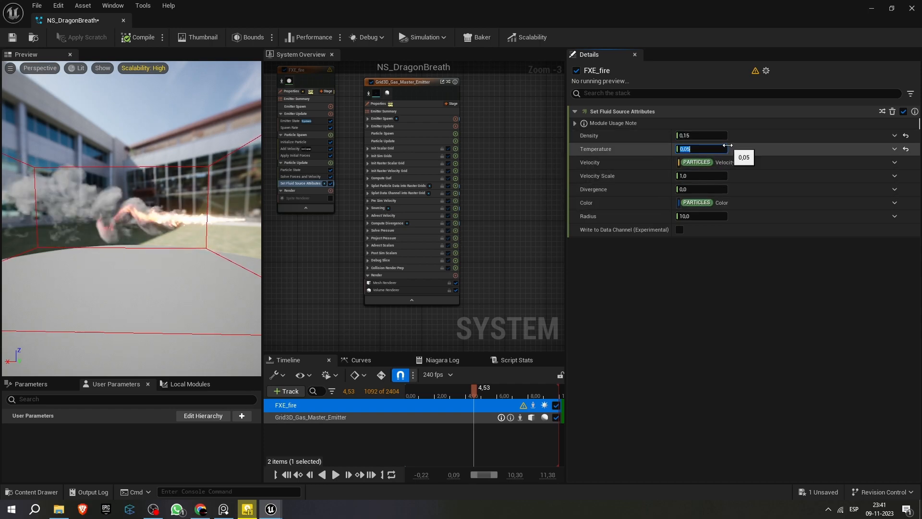
{"action": "type", "text": "0.04"}
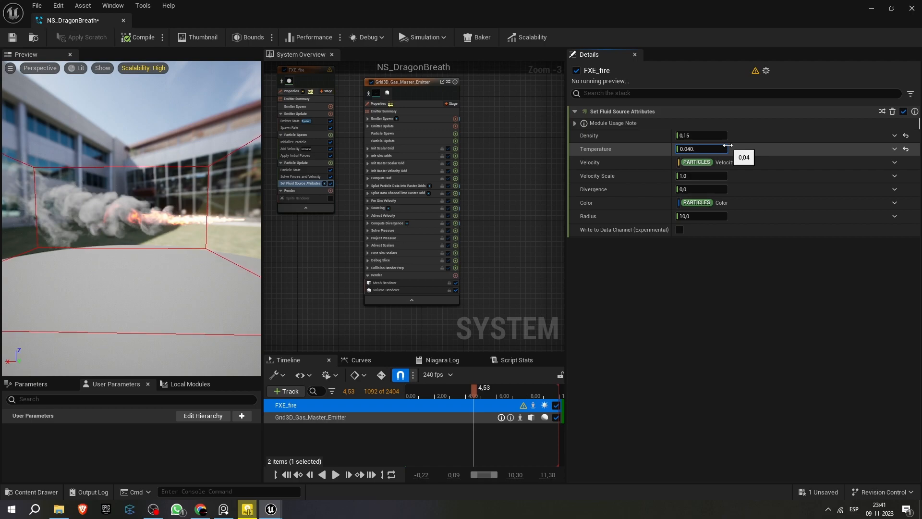
{"action": "key", "text": "BackSpace"}
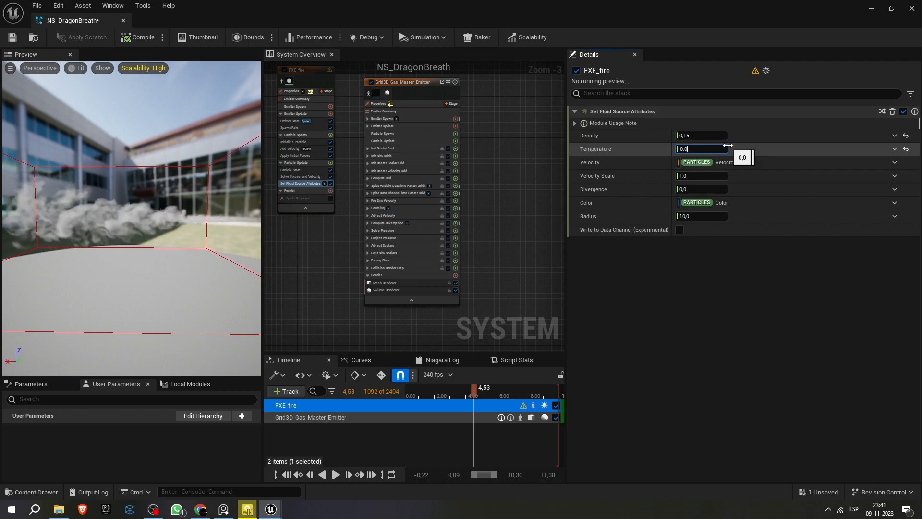
{"action": "type", "text": "3"}
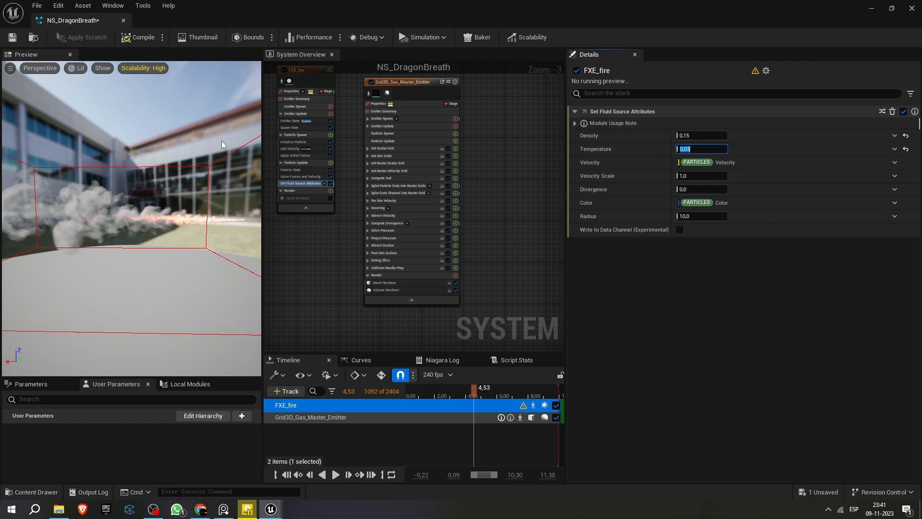
Step: Set the gas emitter's Dissipation Rate Density attribute to 0.2
{"action": "left_click", "coordinate": [396, 83]}
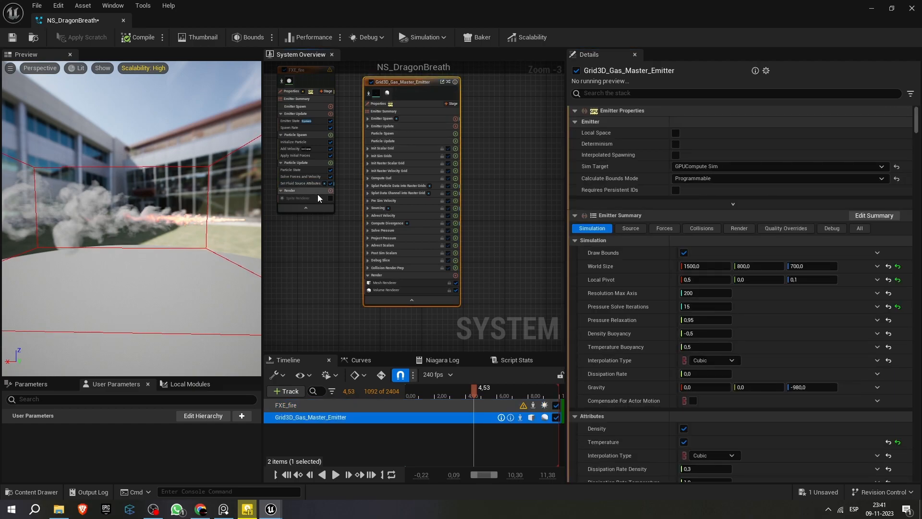
{"action": "scroll", "coordinate": [614, 329], "scroll_direction": "down", "scroll_amount": 3}
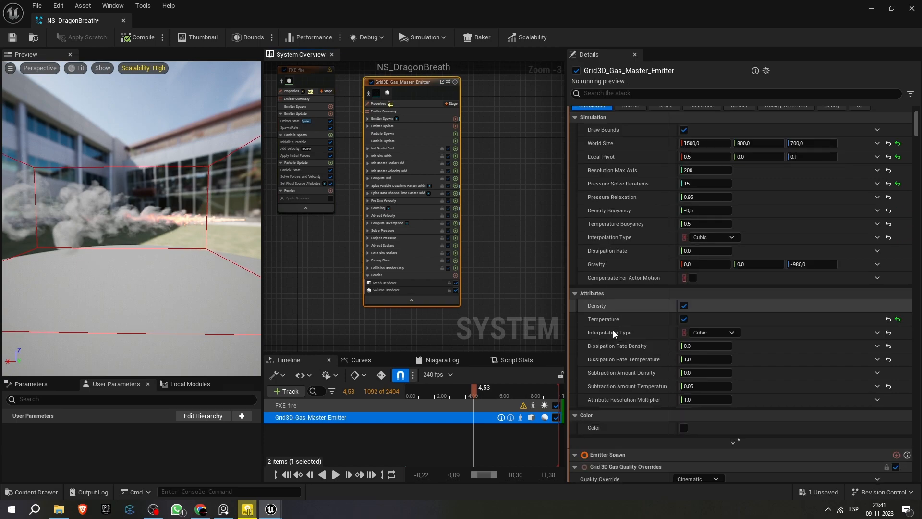
{"action": "scroll", "coordinate": [613, 330], "scroll_direction": "down", "scroll_amount": 1}
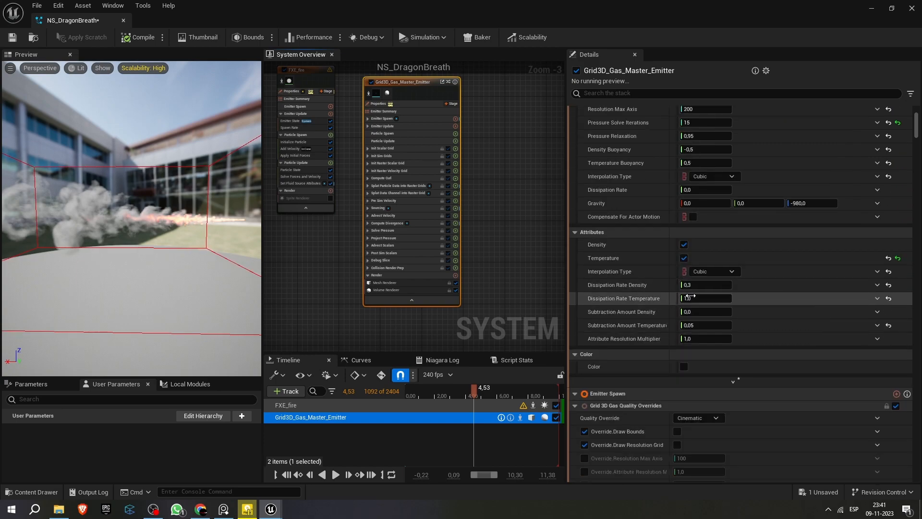
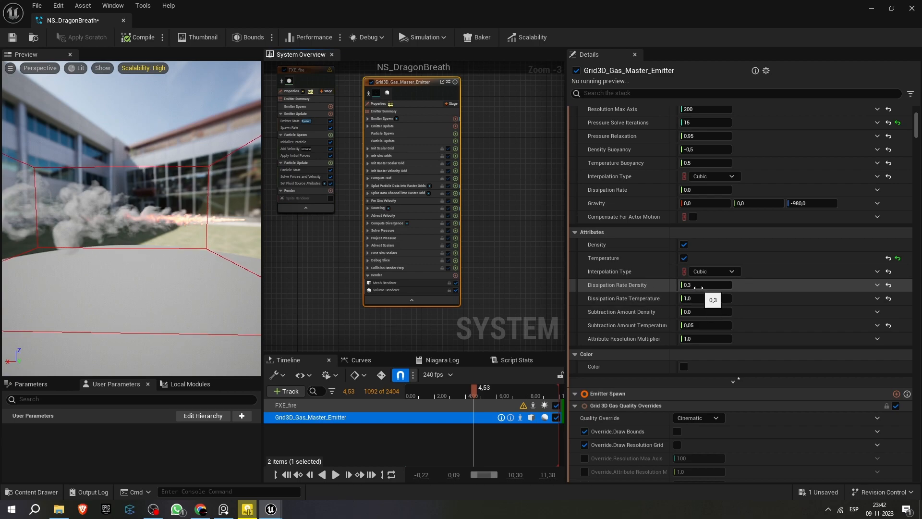
{"action": "left_click", "coordinate": [699, 284]}
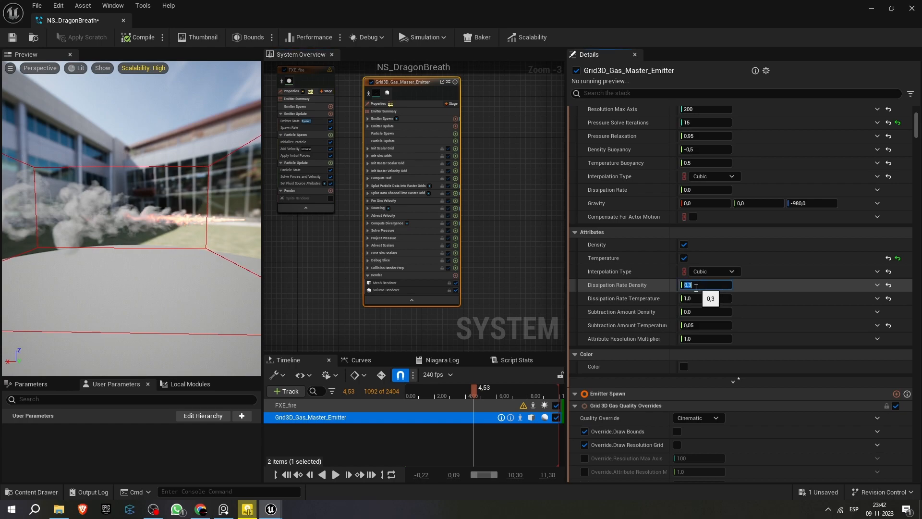
{"action": "type", "text": "0,2"}
{"action": "key", "text": "Return"}
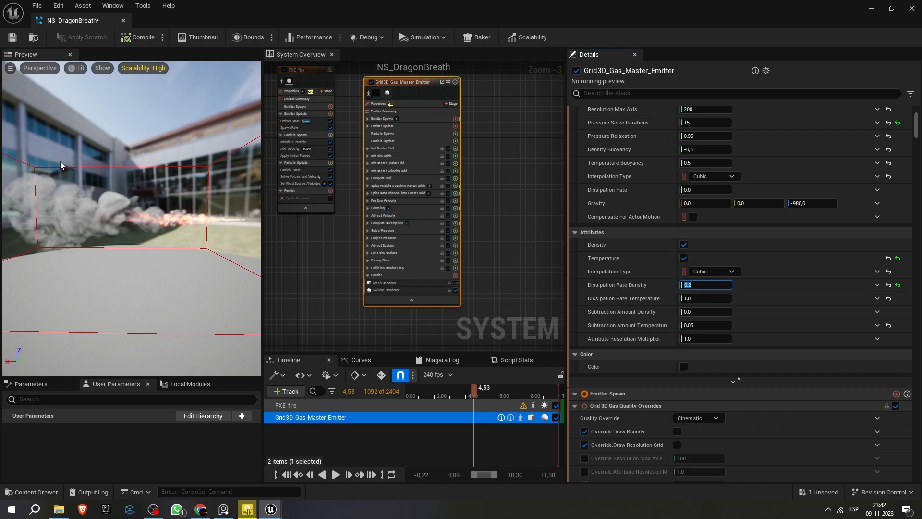
Step: Set the gas emitter's Dissipation Rate Temperature to 0 after trying 0.5
{"action": "left_click", "coordinate": [702, 299]}
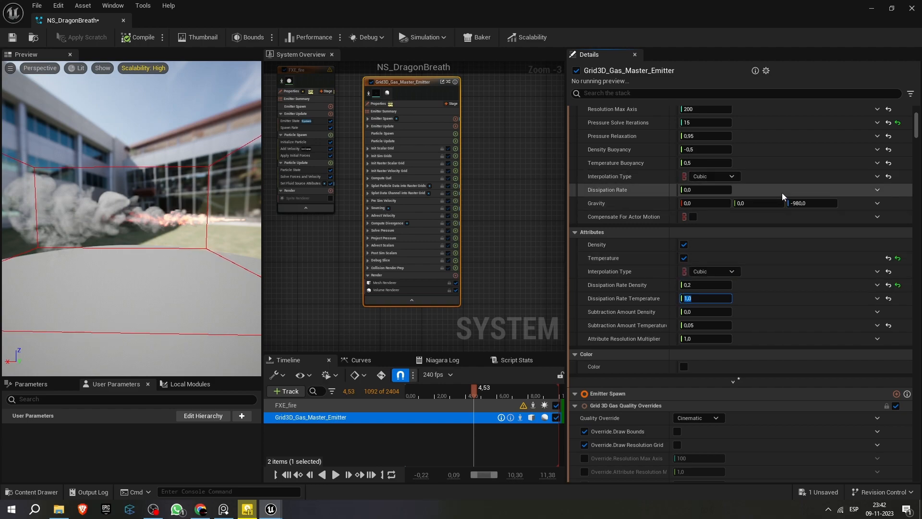
{"action": "type", "text": "0.5"}
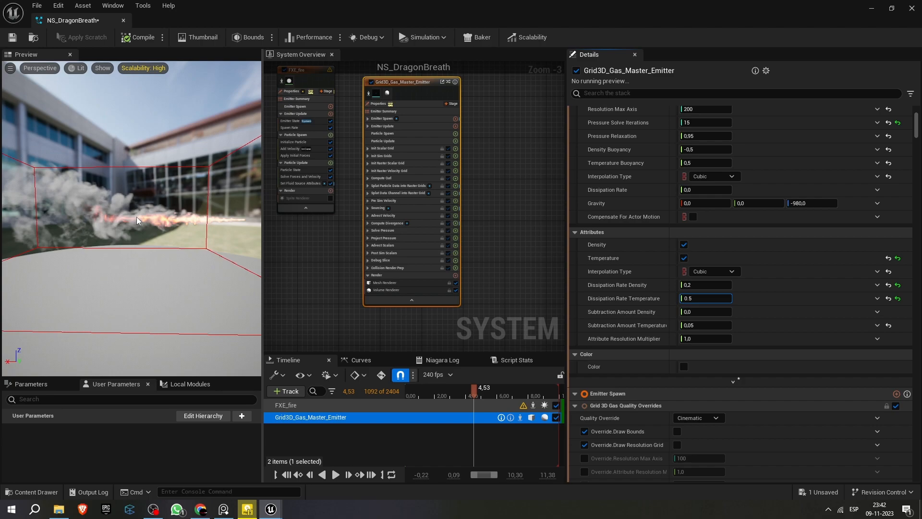
{"action": "key", "text": "BackSpace"}
{"action": "type", "text": "2"}
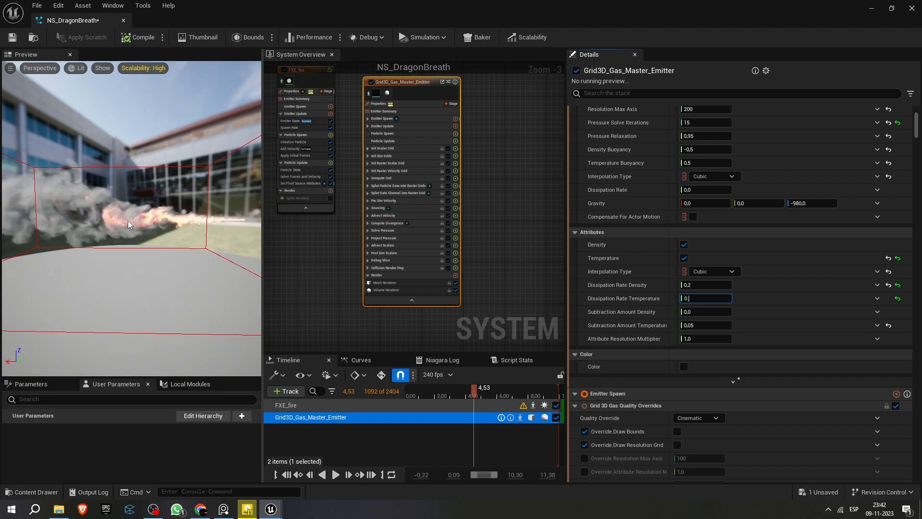
{"action": "key", "text": "Return"}
{"action": "type", "text": "0"}
{"action": "key", "text": "Return"}
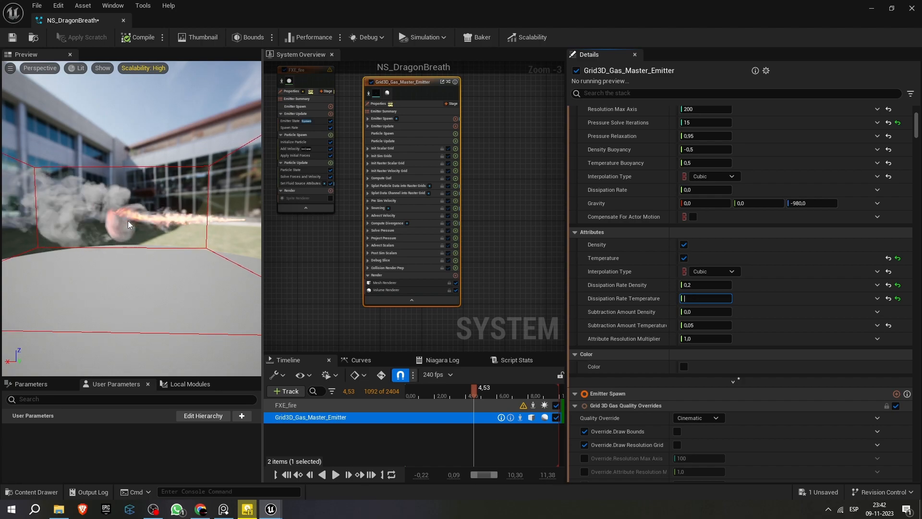
Step: Replay the simulation from the start, inspect the flame and smoke from different angles, and stop it at 2.37 s
{"action": "mouse_move", "coordinate": [129, 210]}
{"action": "left_mouse_down"}
{"action": "mouse_move", "coordinate": [92, 211]}
{"action": "mouse_move", "coordinate": [193, 211]}
{"action": "mouse_move", "coordinate": [63, 222]}
{"action": "mouse_move", "coordinate": [116, 221]}
{"action": "left_mouse_up"}
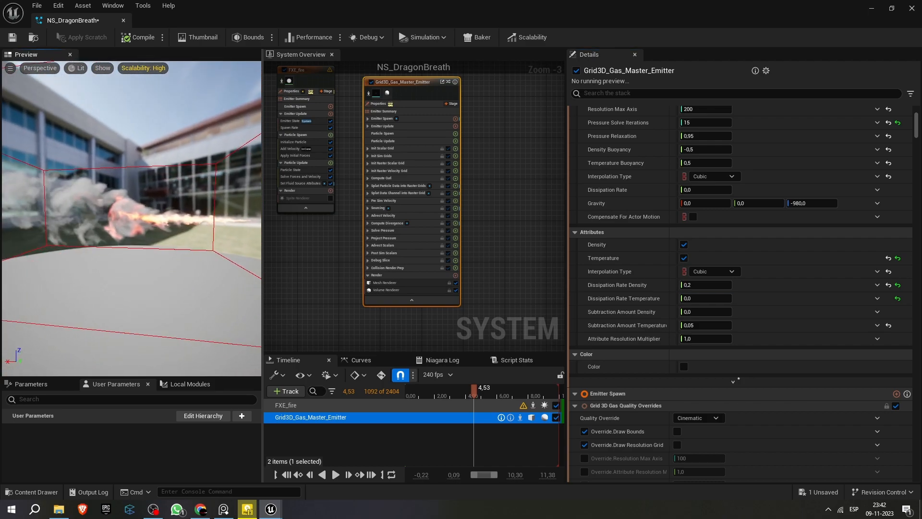
{"action": "left_click", "coordinate": [407, 392]}
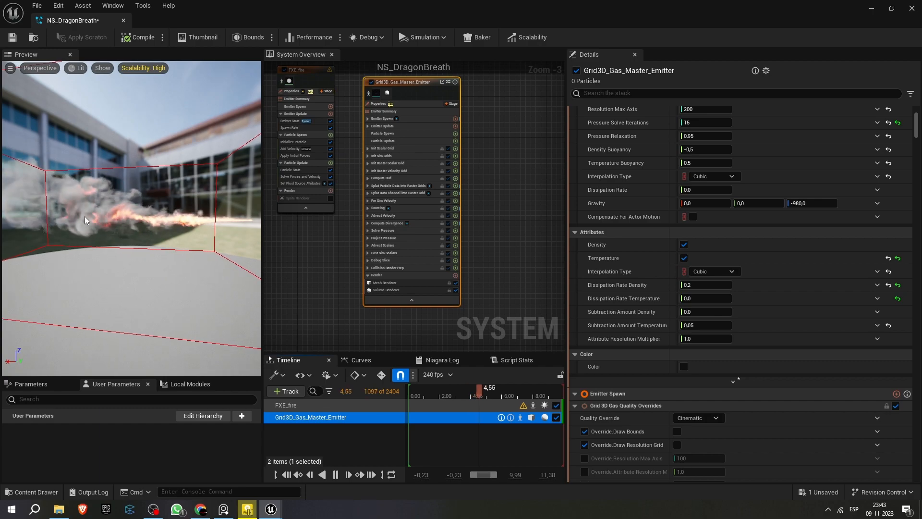
{"action": "left_click_drag", "start_coordinate": [93, 217], "coordinate": [178, 218]}
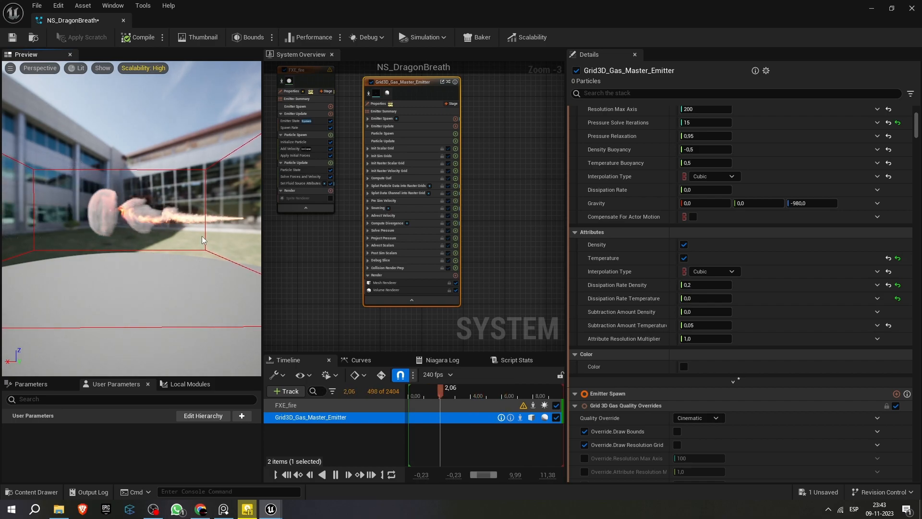
{"action": "key", "text": "slash"}
{"action": "left_click", "coordinate": [444, 391]}
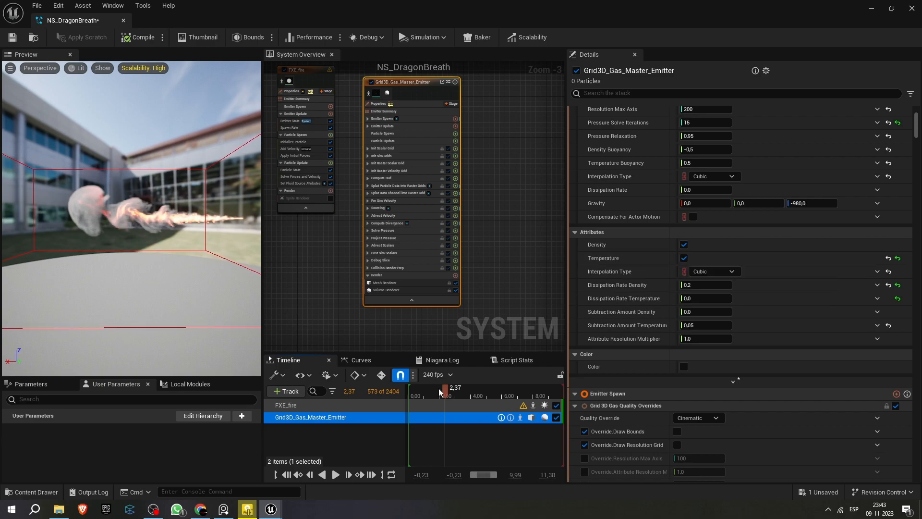
Step: Compile the NS_DragonBreath system and place it in the Lvl_DragonBreath level in front of the dragon
{"action": "left_click", "coordinate": [139, 41]}
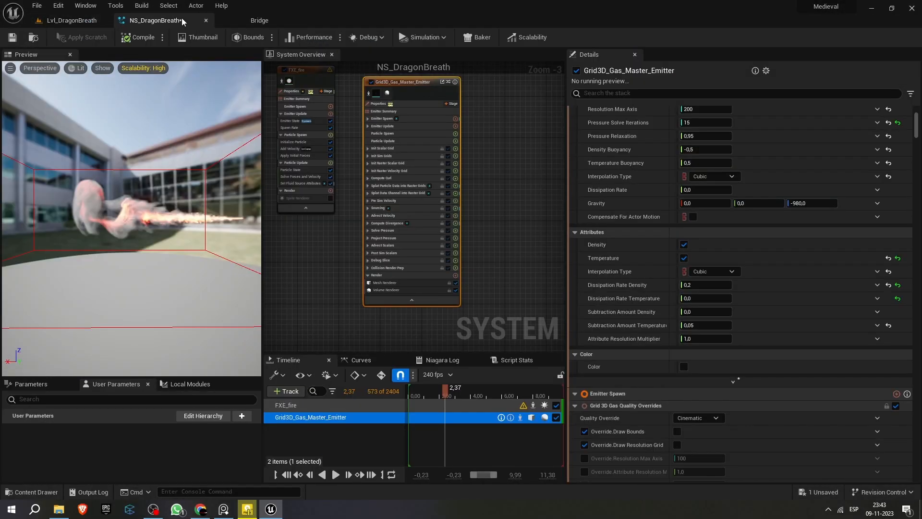
{"action": "left_click", "coordinate": [81, 20]}
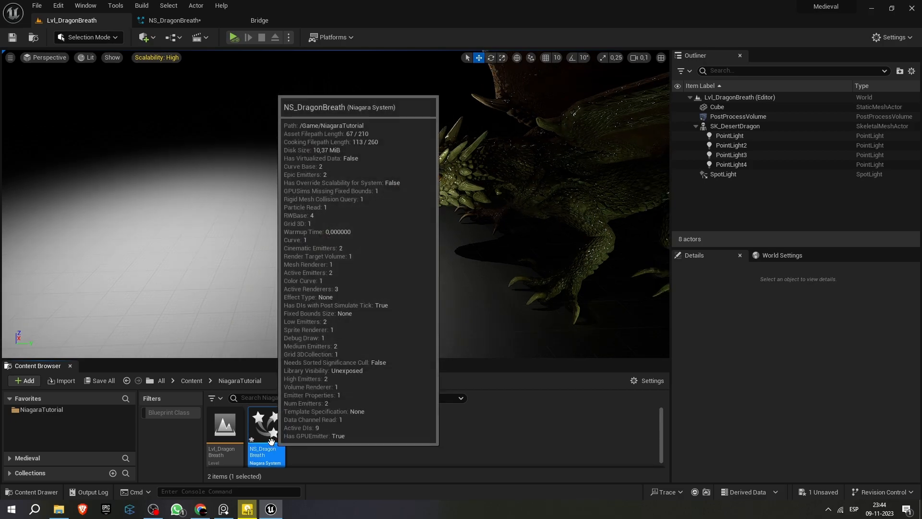
{"action": "left_click_drag", "start_coordinate": [266, 429], "coordinate": [319, 267]}
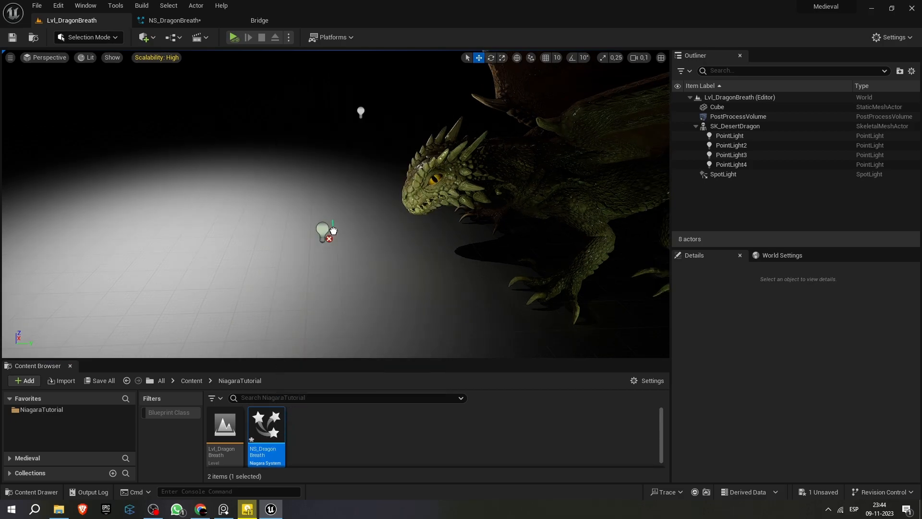
{"action": "left_click_drag", "start_coordinate": [333, 231], "coordinate": [333, 232]}
Step: Rotate the NS_DragonBreath actor -90° about Z using 10° rotation snapping, after undoing a free rotation, and turn snapping off
{"action": "key", "text": "e"}
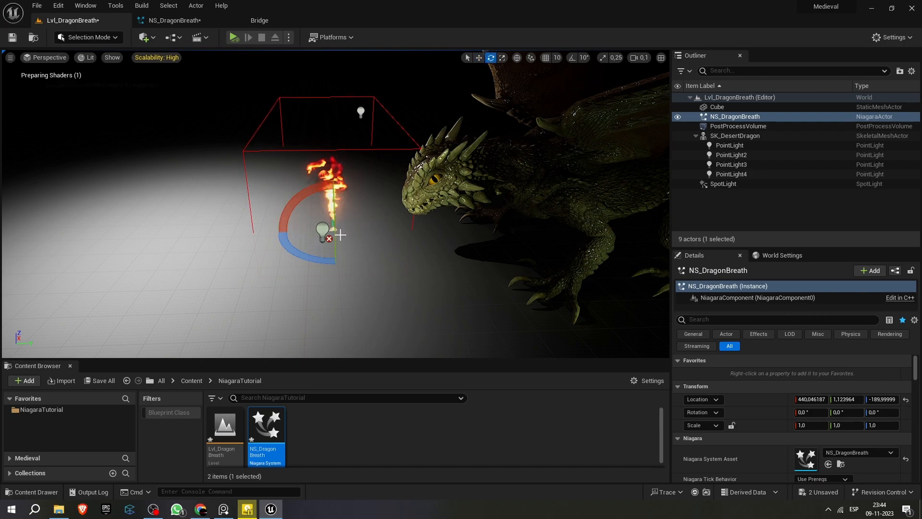
{"action": "left_click_drag", "start_coordinate": [300, 255], "coordinate": [343, 265]}
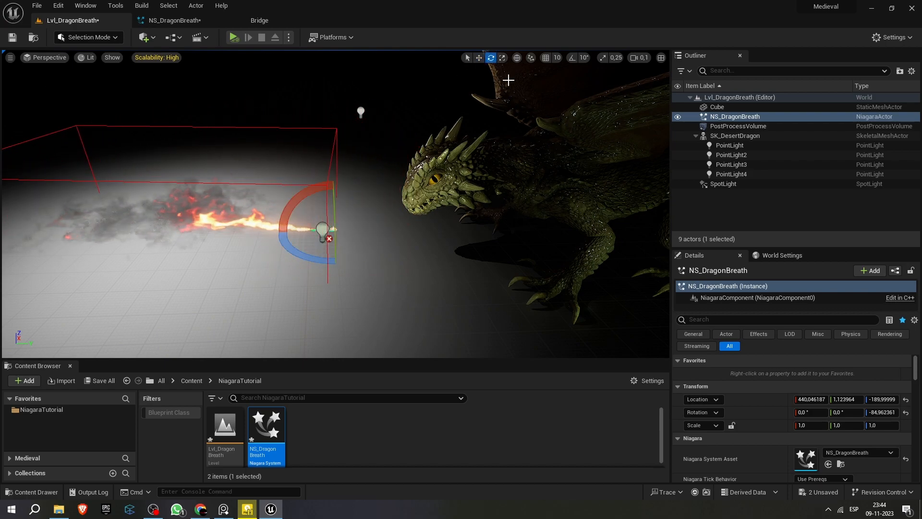
{"action": "key", "text": "ctrl+z"}
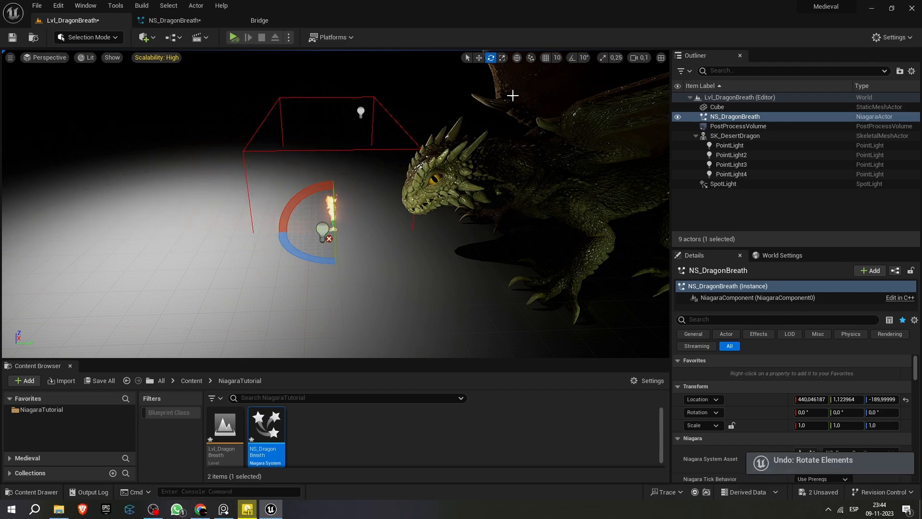
{"action": "left_click", "coordinate": [572, 57]}
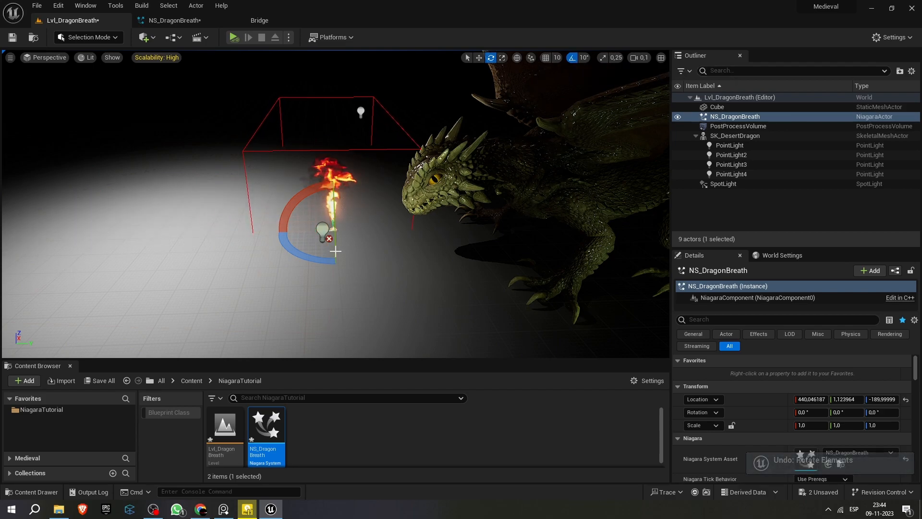
{"action": "left_click_drag", "start_coordinate": [302, 252], "coordinate": [267, 237]}
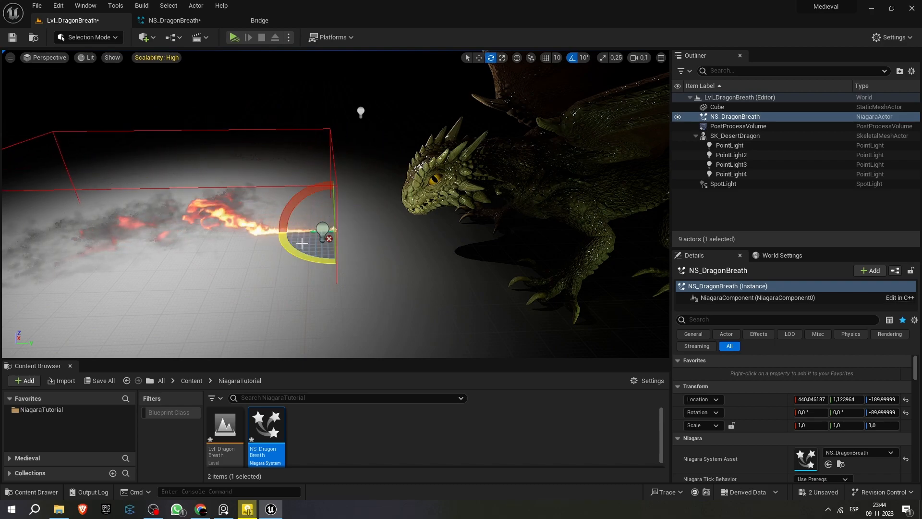
{"action": "left_click", "coordinate": [572, 58]}
Step: Move the NS_DragonBreath actor close to the dragon's head, to about X 433, Y 358, Z -55
{"action": "key", "text": "w"}
{"action": "left_click_drag", "start_coordinate": [329, 214], "coordinate": [400, 191]}
{"action": "right_click_drag", "start_coordinate": [400, 191], "coordinate": [444, 202]}
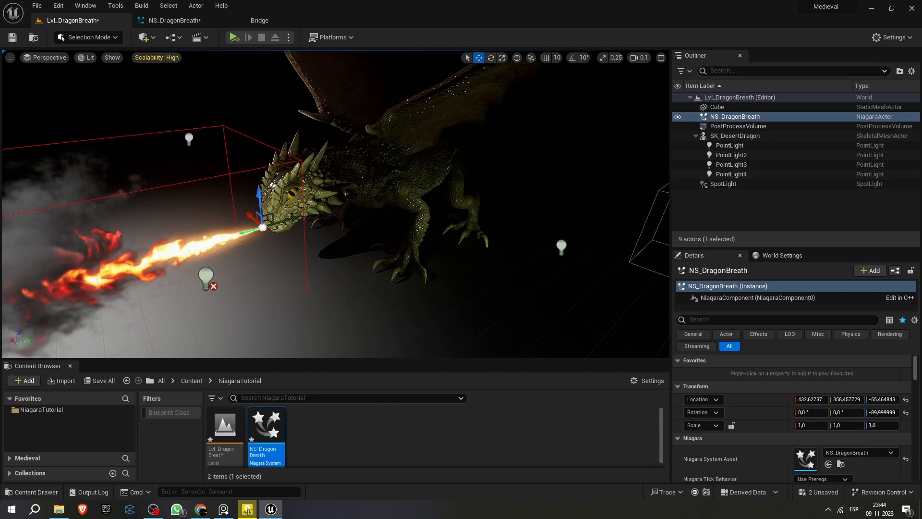
Step: Set the viewport camera speed to 0.35, view the fire from the dragon's front and select the NS_DragonBreath actor
{"action": "left_click", "coordinate": [638, 57]}
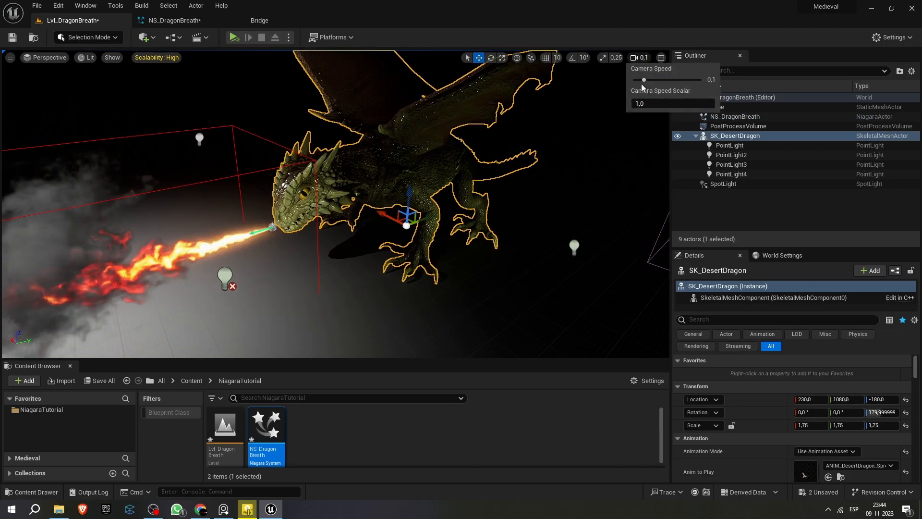
{"action": "left_click_drag", "start_coordinate": [652, 79], "coordinate": [647, 80]}
{"action": "right_click_drag", "start_coordinate": [421, 194], "coordinate": [437, 198]}
{"action": "scroll", "coordinate": [413, 193], "scroll_direction": "up", "scroll_amount": 1}
{"action": "left_click", "coordinate": [325, 206]}
{"action": "mouse_move", "coordinate": [325, 205]}
{"action": "right_mouse_down"}
{"action": "mouse_move", "coordinate": [358, 212]}
{"action": "mouse_move", "coordinate": [331, 211]}
{"action": "right_mouse_up"}
{"action": "scroll", "coordinate": [346, 210], "scroll_direction": "up", "scroll_amount": 1}
{"action": "left_click", "coordinate": [382, 203]}
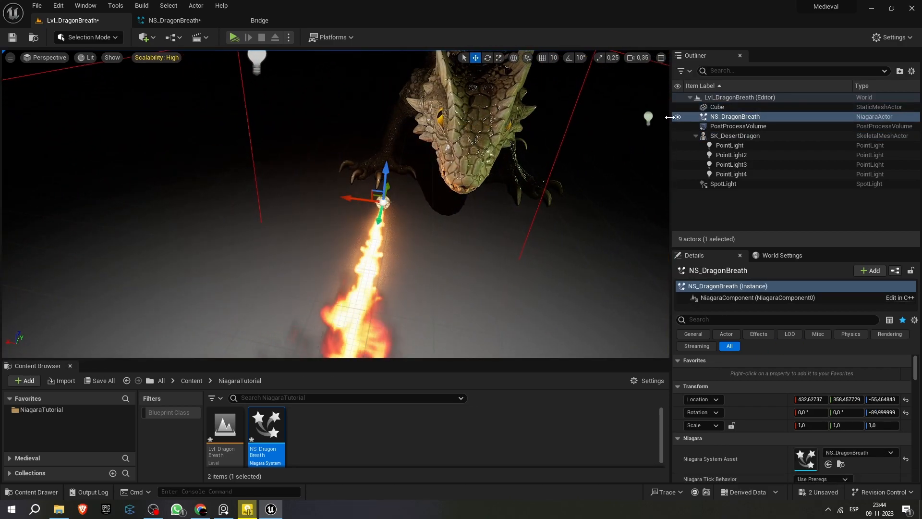
Step: Hide the NS_DragonBreath actor, align it with the dragon's mouth at about X 227, Y 331, Z 50, and show it again
{"action": "left_click", "coordinate": [677, 117]}
{"action": "left_click_drag", "start_coordinate": [374, 193], "coordinate": [458, 165]}
{"action": "key", "text": "d"}
{"action": "right_click_drag", "start_coordinate": [475, 201], "coordinate": [360, 189]}
{"action": "left_click_drag", "start_coordinate": [469, 200], "coordinate": [473, 202]}
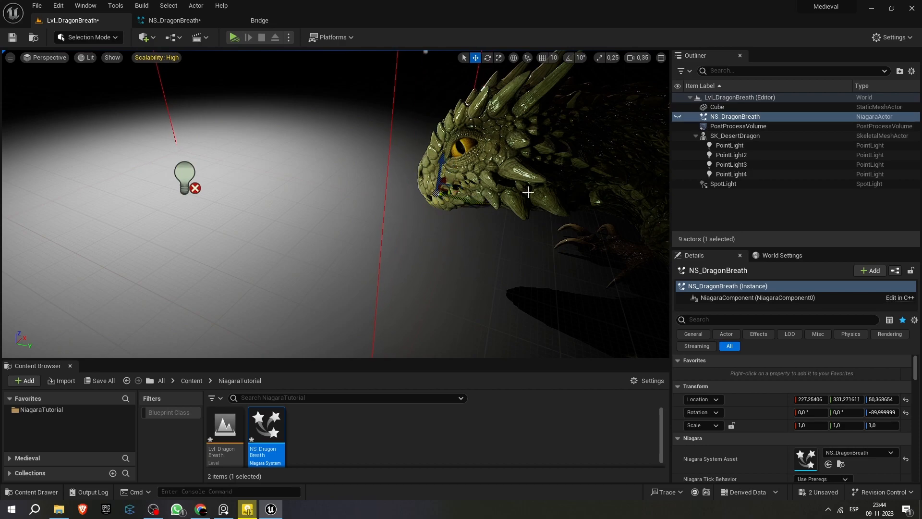
{"action": "left_click", "coordinate": [677, 116]}
Step: Examine the flame and smoke coming out of the dragon's mouth in the level from several angles and distances
{"action": "key", "text": "a"}
{"action": "right_click_drag", "start_coordinate": [385, 207], "coordinate": [429, 180]}
{"action": "key", "text": "w"}
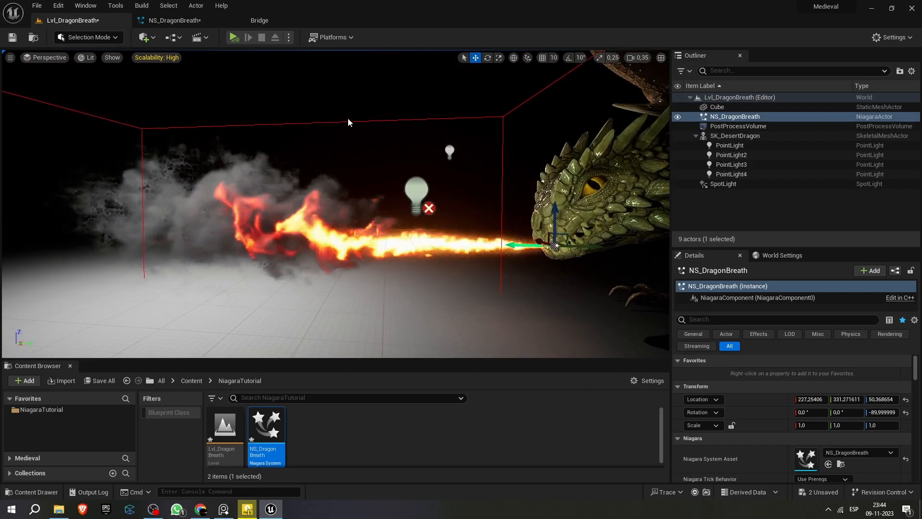
{"action": "left_click", "coordinate": [168, 20]}
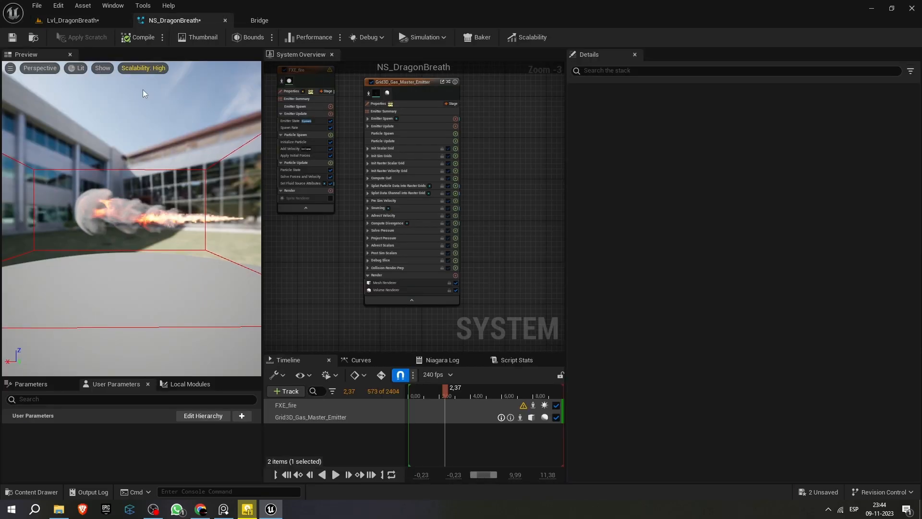
{"action": "left_click", "coordinate": [91, 21]}
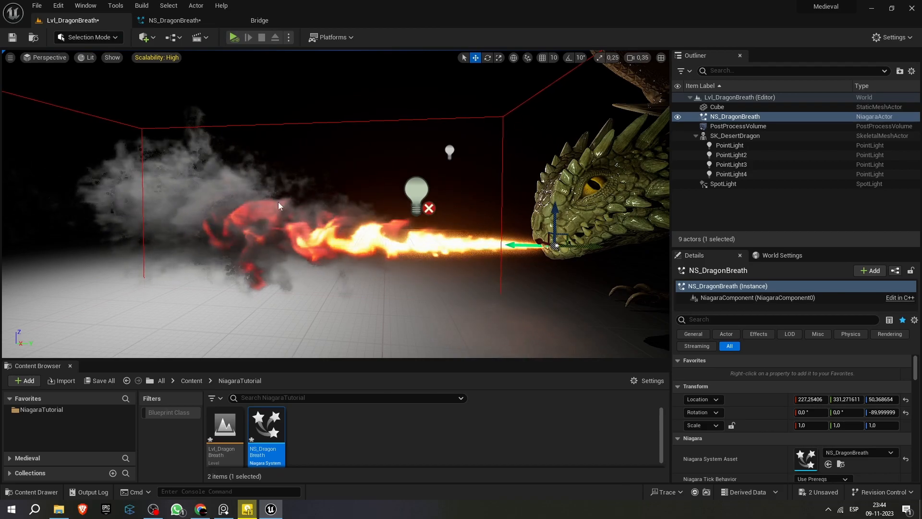
{"action": "key", "text": "s"}
{"action": "right_click_drag", "start_coordinate": [322, 188], "coordinate": [368, 174]}
{"action": "key", "text": "w"}
{"action": "key", "text": "s"}
{"action": "key", "text": "s"}
{"action": "key", "text": "d"}
{"action": "key", "text": "s"}
{"action": "key", "text": "w"}
{"action": "key", "text": "d"}
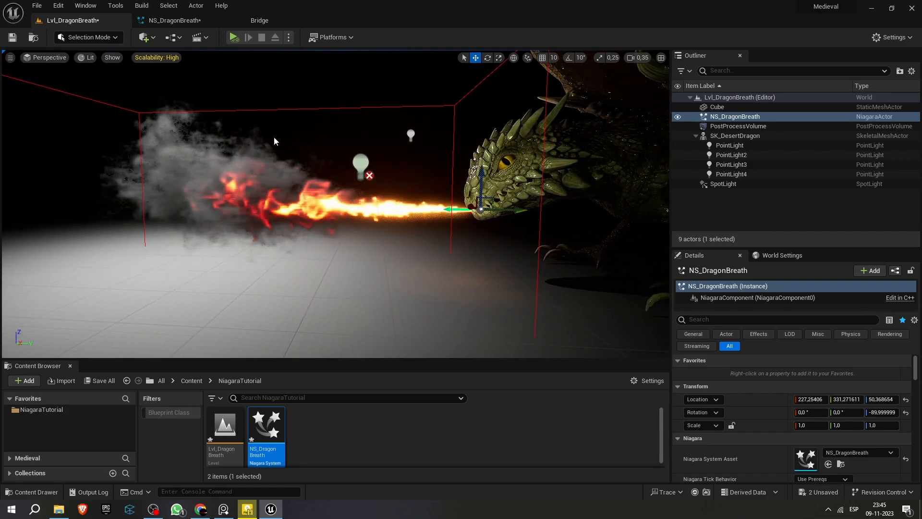
Step: Set the Density in FXE_fire's Set Fluid Source Attributes module to 0.1 and return to the level
{"action": "left_click", "coordinate": [180, 20]}
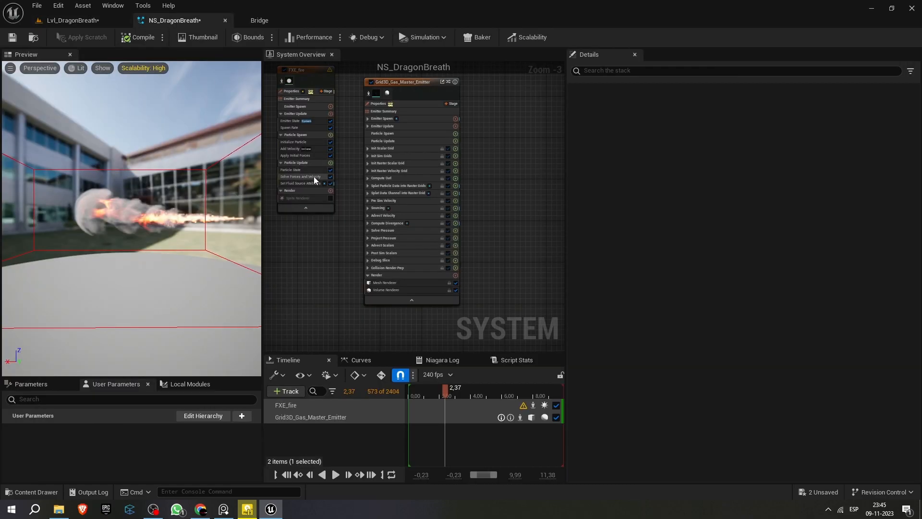
{"action": "left_click", "coordinate": [302, 183]}
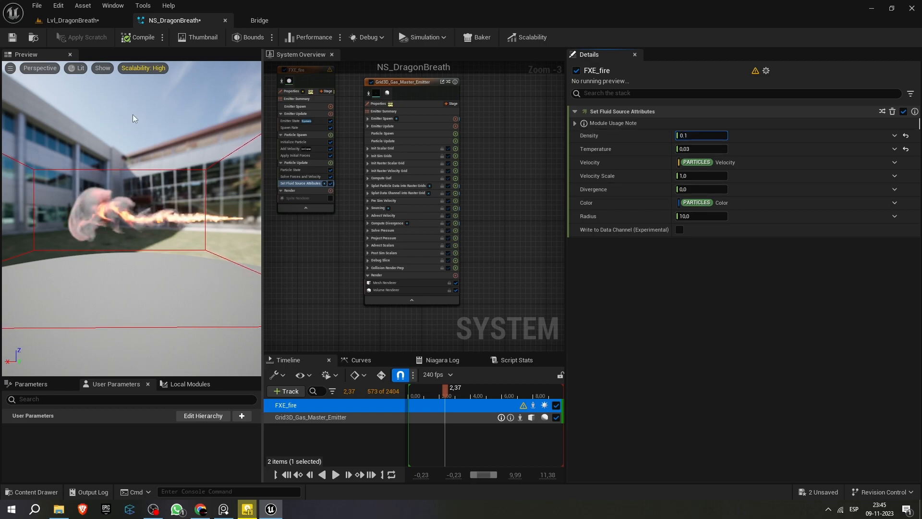
{"action": "left_click", "coordinate": [90, 19]}
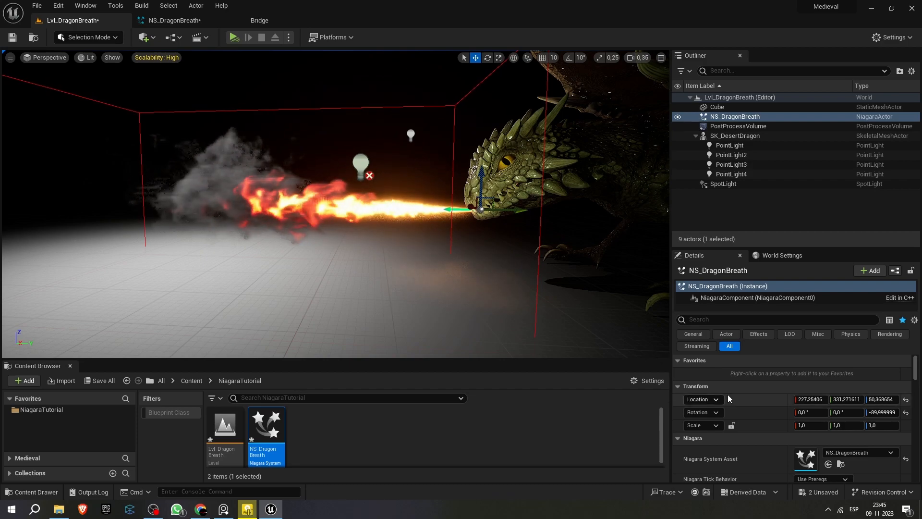
Step: Scale the NS_DragonBreath actor to 2 on the X, Y and Z axes
{"action": "left_click", "coordinate": [810, 425]}
{"action": "type", "text": "2"}
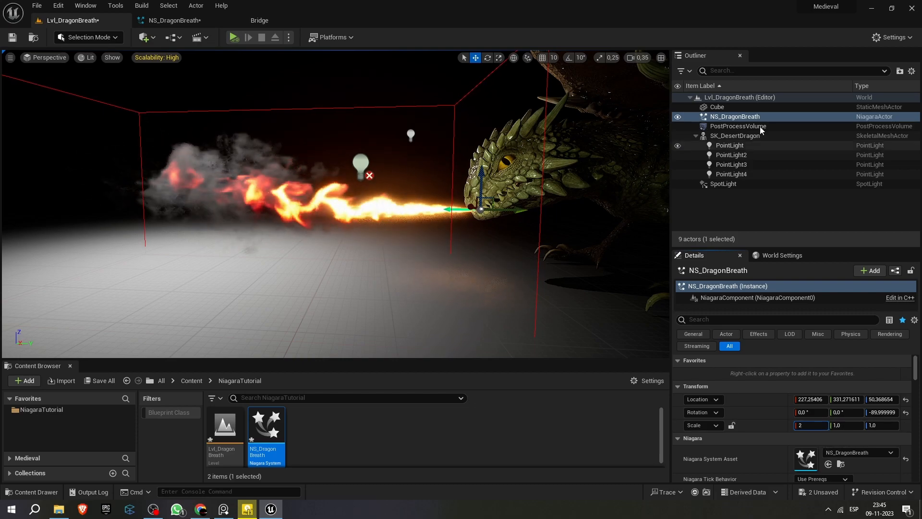
{"action": "left_click", "coordinate": [848, 425]}
{"action": "type", "text": "2"}
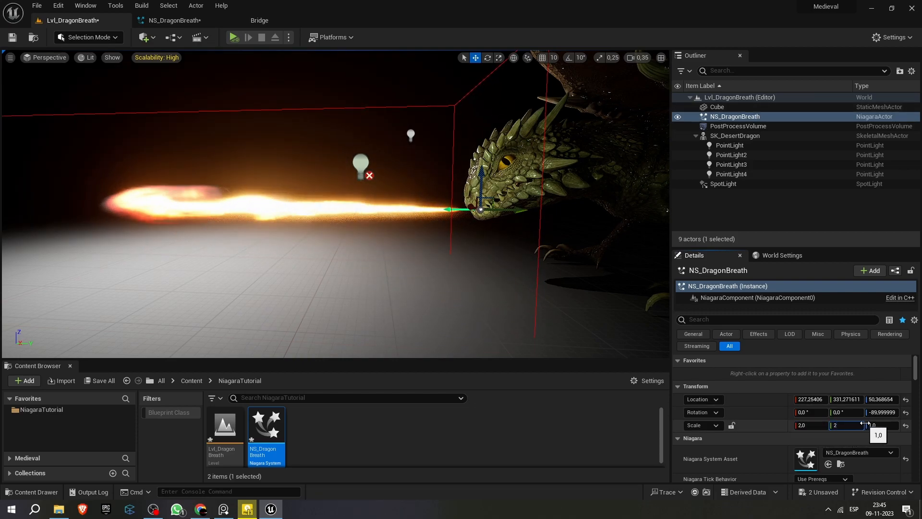
{"action": "left_click", "coordinate": [883, 425]}
{"action": "type", "text": "2"}
{"action": "key", "text": "Return"}
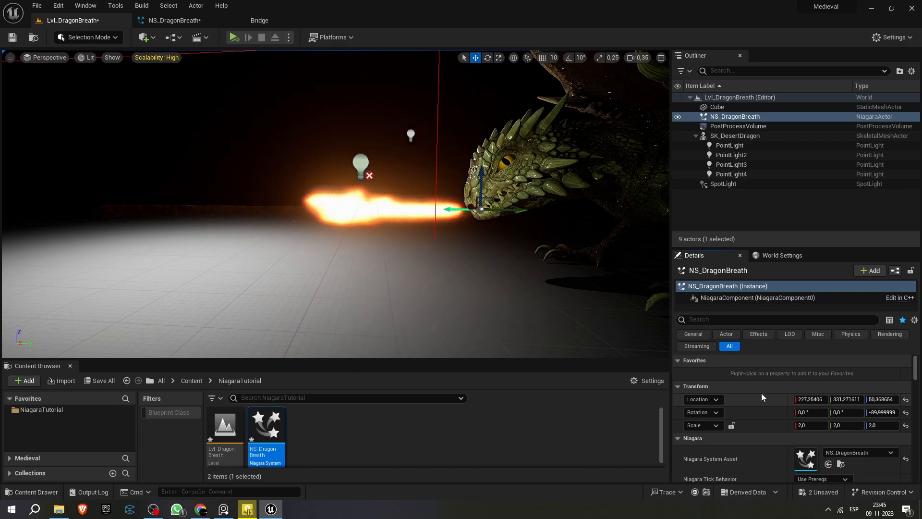
Step: Examine the enlarged fire breath beside the dragon from farther away in the level
{"action": "key", "text": "s"}
{"action": "right_click", "coordinate": [446, 250]}
{"action": "type", "text": "a"}
{"action": "left_click", "coordinate": [419, 192]}
{"action": "key", "text": "s"}
{"action": "right_click_drag", "start_coordinate": [419, 195], "coordinate": [420, 192]}
{"action": "key", "text": "a"}
{"action": "key", "text": "d"}
{"action": "left_click", "coordinate": [420, 192]}
{"action": "key", "text": "w"}
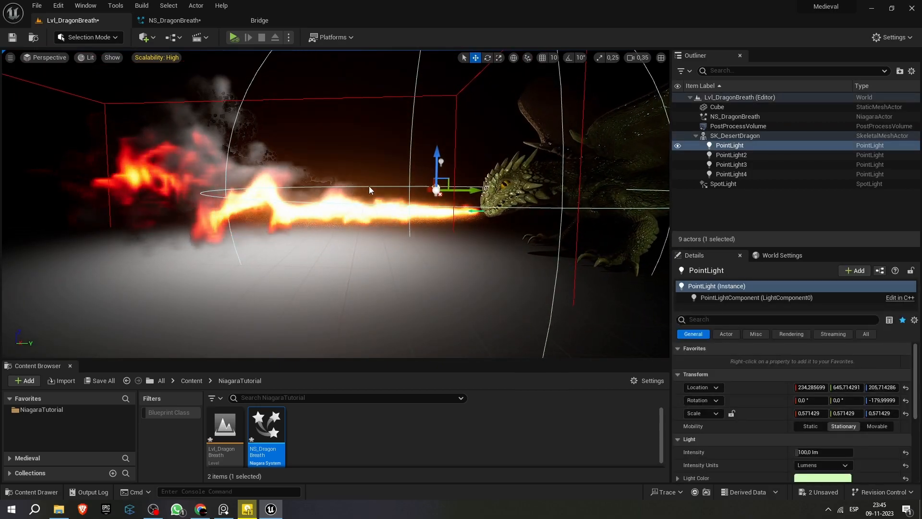
Step: Deselect the point light and examine the dragon and its fire breath from different angles in the level
{"action": "left_click", "coordinate": [359, 163]}
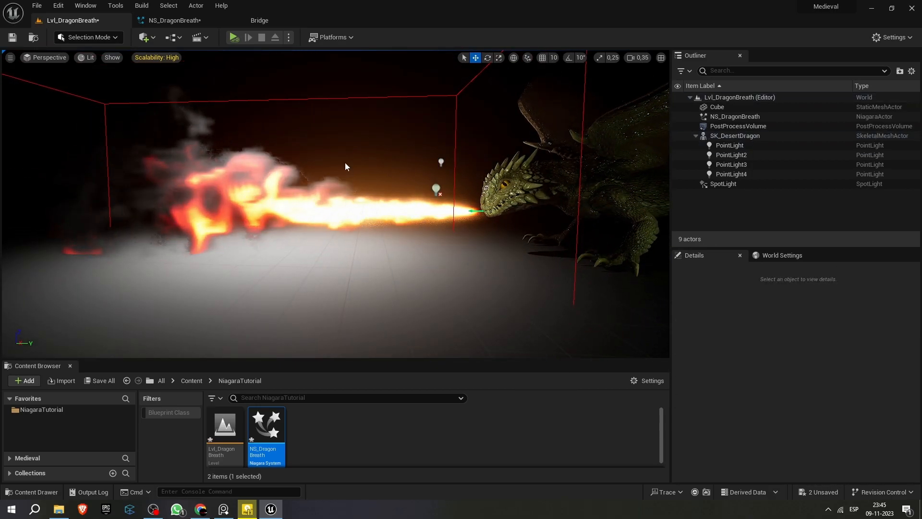
{"action": "key", "text": "s"}
{"action": "right_click_drag", "start_coordinate": [439, 209], "coordinate": [388, 178]}
{"action": "key", "text": "d"}
{"action": "key", "text": "w"}
{"action": "key", "text": "a"}
{"action": "key", "text": "d"}
{"action": "key", "text": "w"}
{"action": "key", "text": "d"}
{"action": "key", "text": "a"}
{"action": "right_click", "coordinate": [379, 172]}
{"action": "right_click_drag", "start_coordinate": [360, 148], "coordinate": [390, 149]}
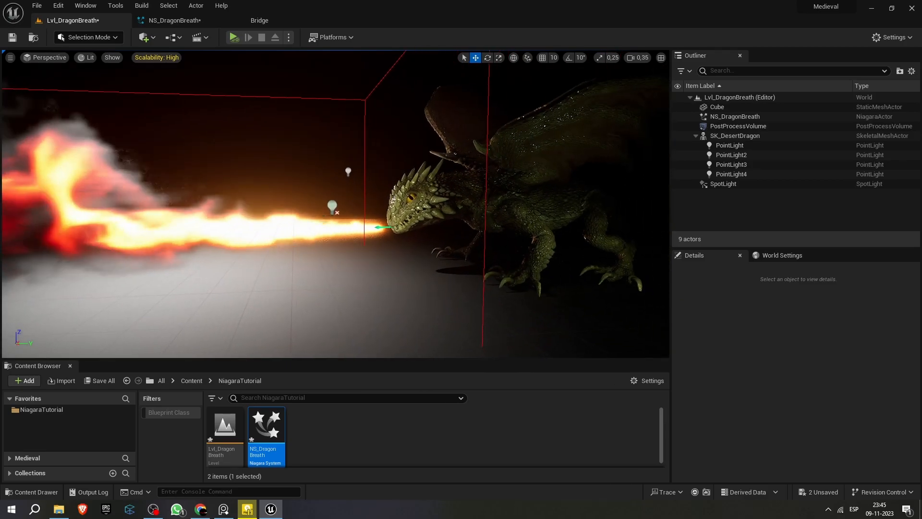
Step: In the NS_DragonBreath Niagara system, set the Vorticity of Grid3D_Gas_Master_Emitter to 4.0
{"action": "left_click", "coordinate": [734, 116]}
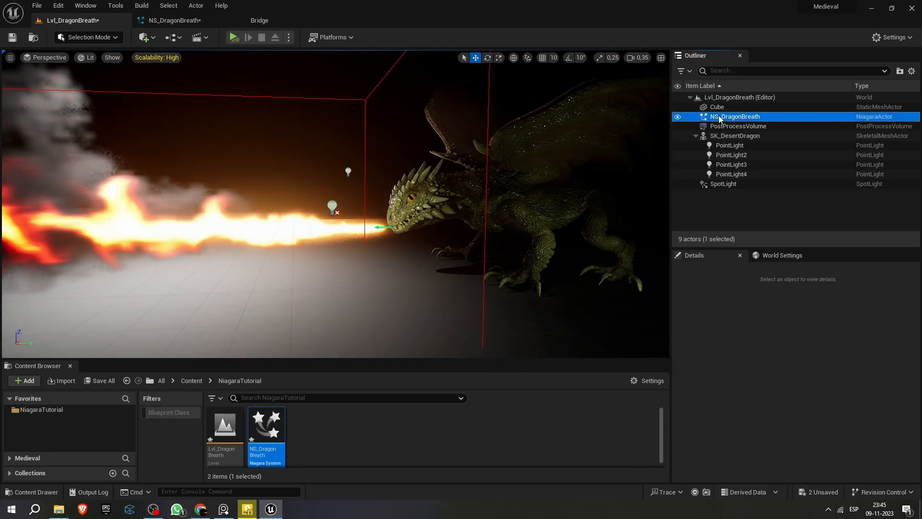
{"action": "left_click", "coordinate": [177, 21]}
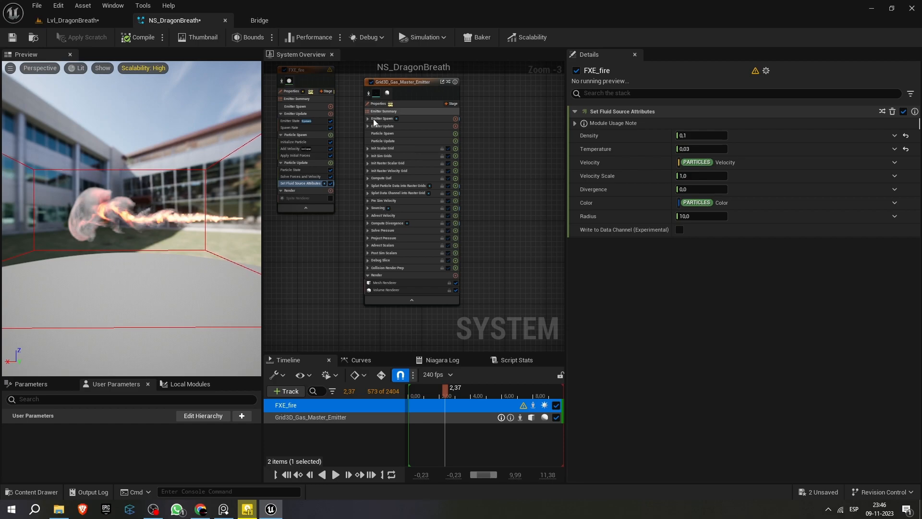
{"action": "left_click", "coordinate": [404, 112]}
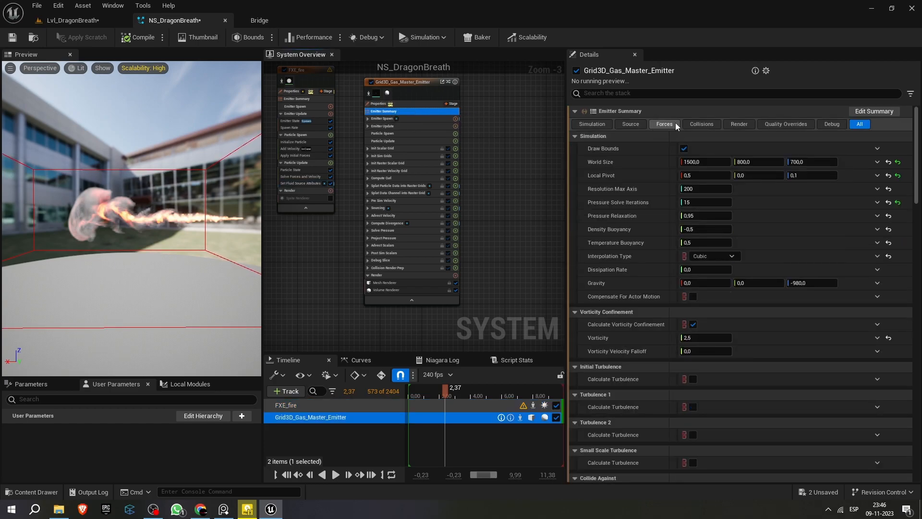
{"action": "left_click", "coordinate": [697, 125]}
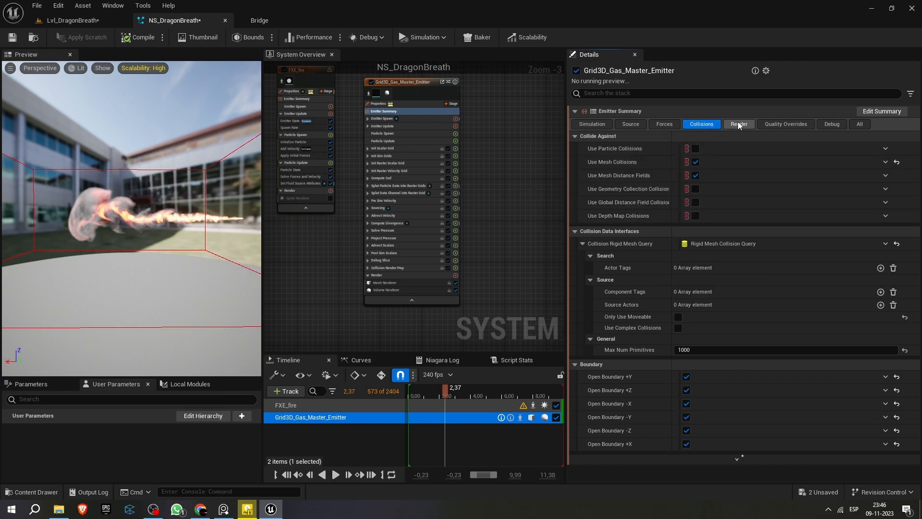
{"action": "left_click", "coordinate": [668, 123]}
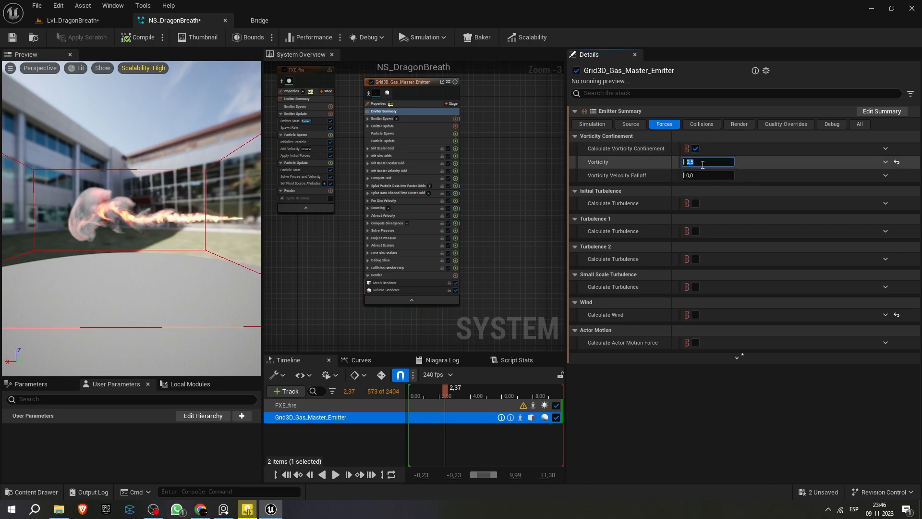
{"action": "type", "text": "3"}
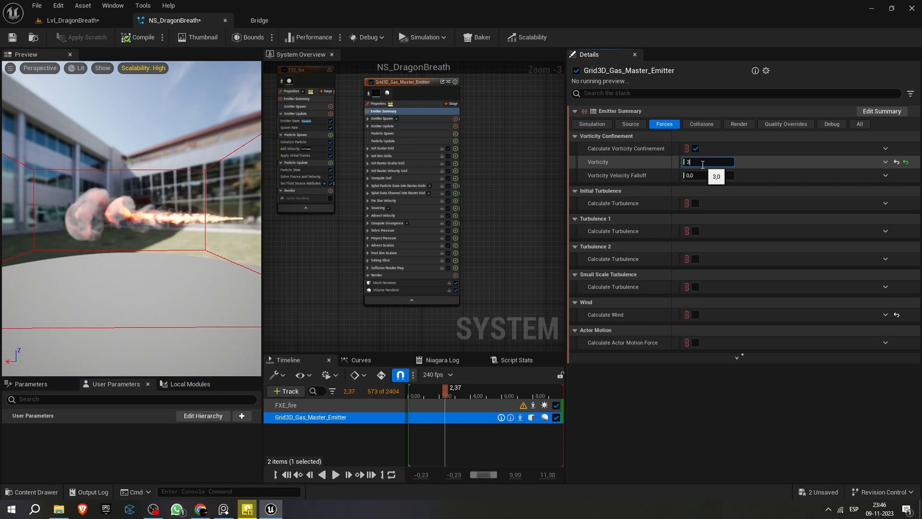
{"action": "type", "text": "5"}
{"action": "key", "text": "Return"}
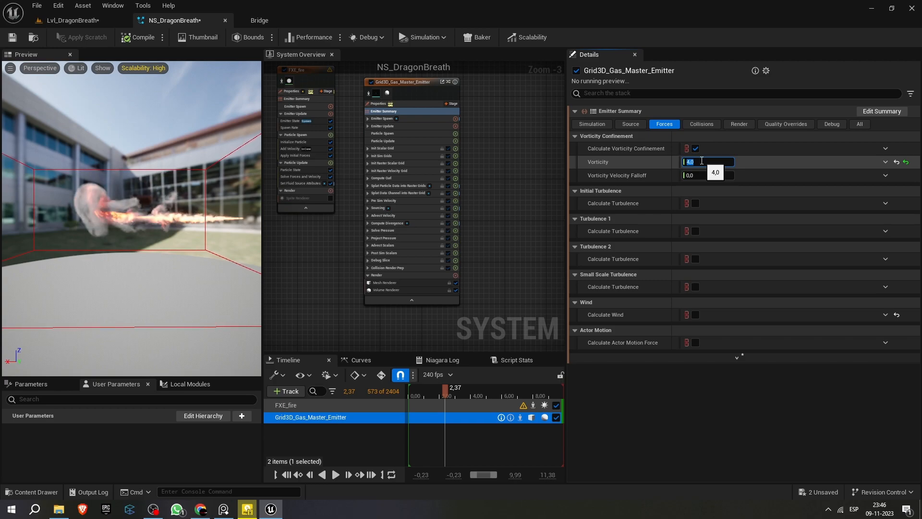
{"action": "type", "text": "4"}
{"action": "key", "text": "Return"}
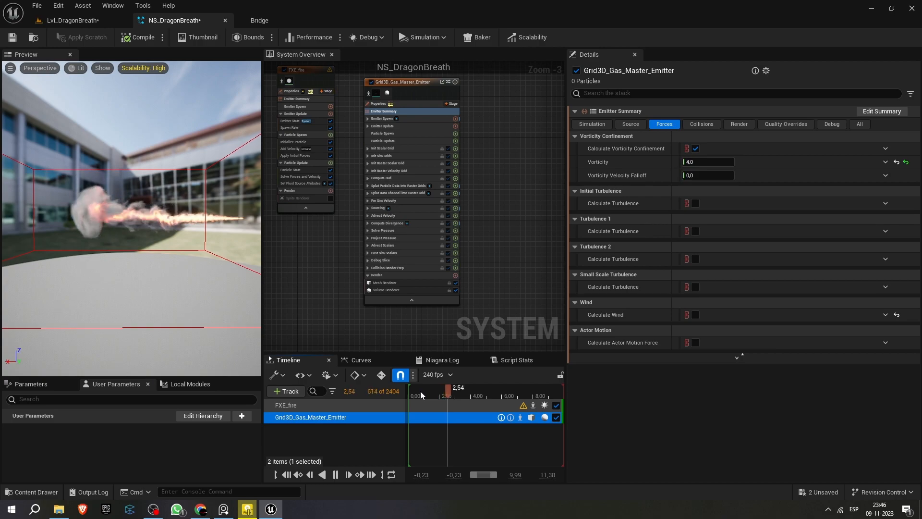
{"action": "key", "text": "space"}
Step: Darken the gas emitter's Smoke Color to a grey of about 0.557 per channel and check the fire in the level
{"action": "left_click", "coordinate": [739, 125]}
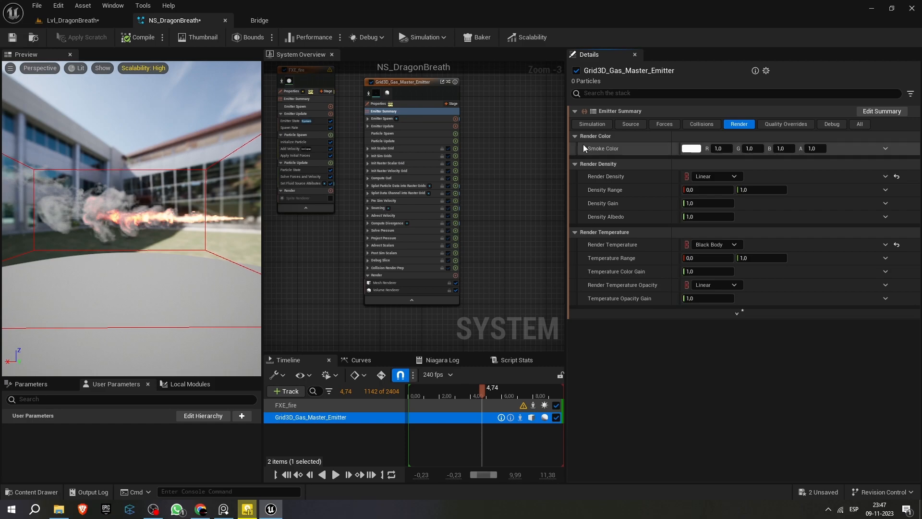
{"action": "left_click", "coordinate": [692, 152]}
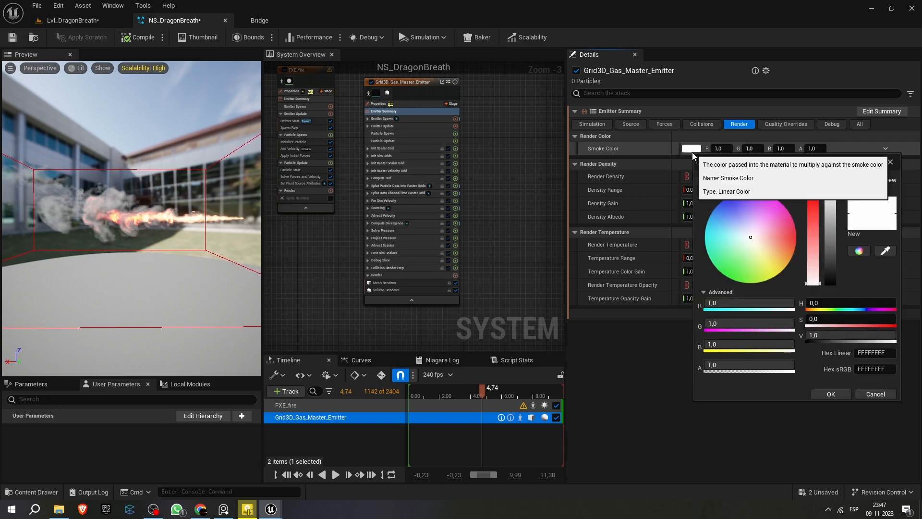
{"action": "left_click_drag", "start_coordinate": [829, 234], "coordinate": [834, 239]}
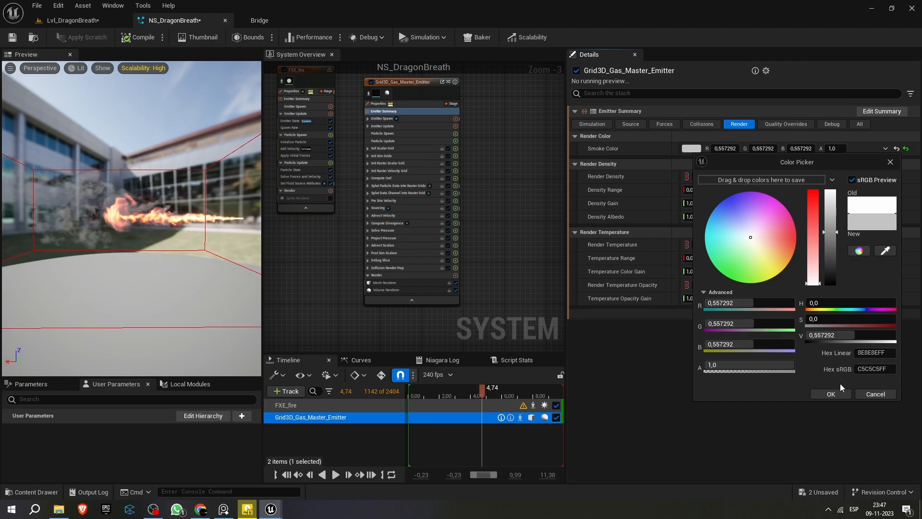
{"action": "left_click", "coordinate": [832, 394]}
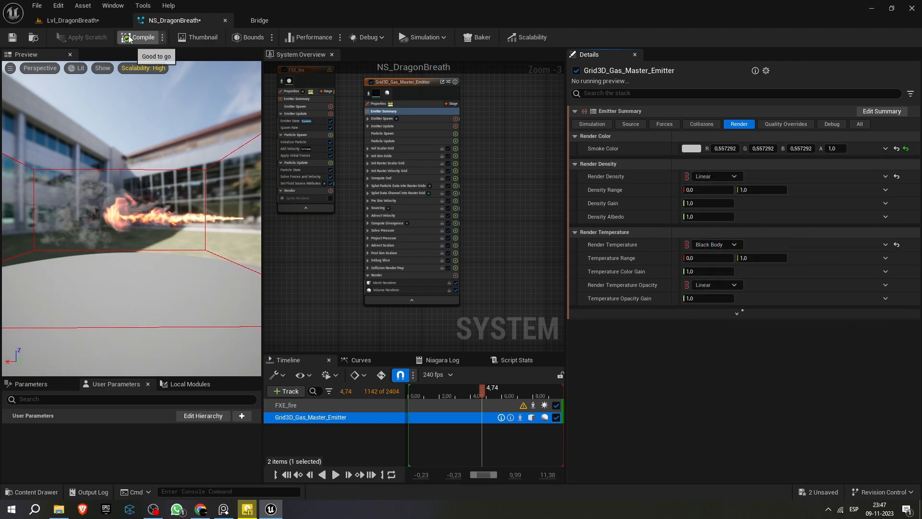
{"action": "left_click", "coordinate": [67, 21]}
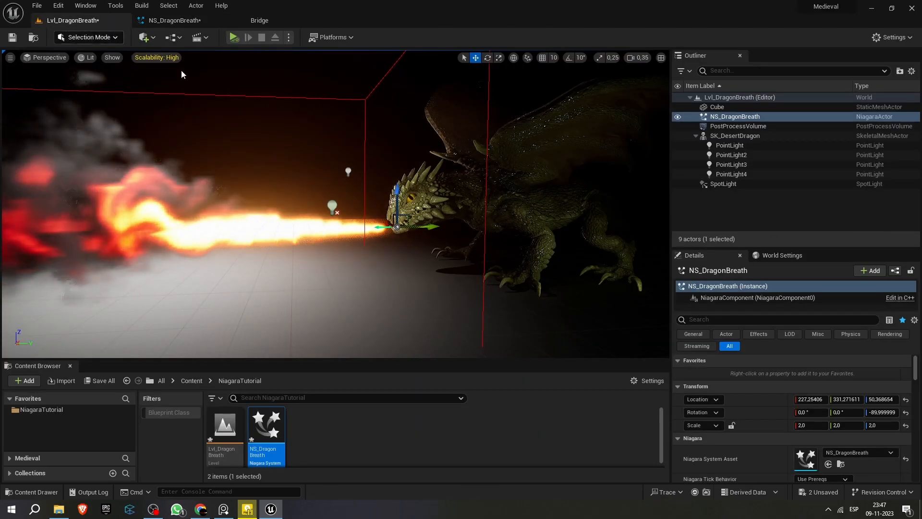
{"action": "scroll", "coordinate": [278, 142], "scroll_direction": "up", "scroll_amount": 2}
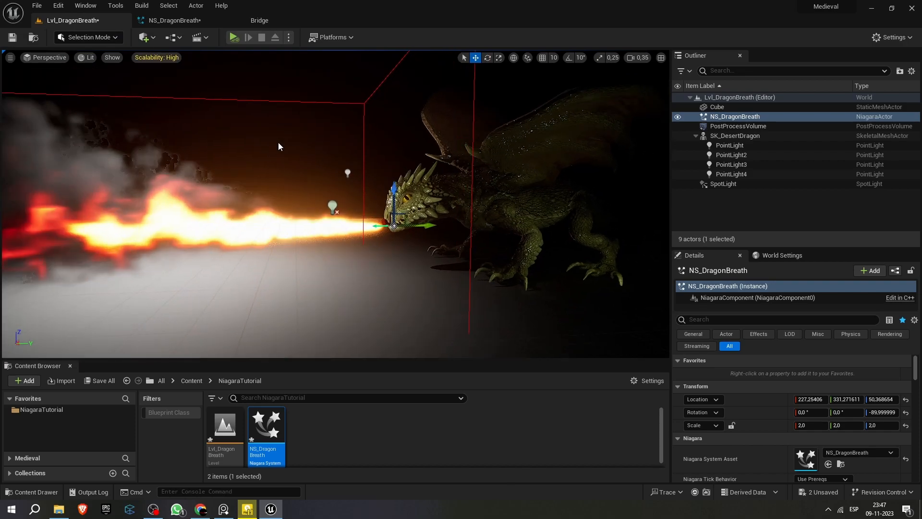
Step: Try the Curve mode for the emitter's Render Temperature, moving the gradient's black stop close to the red stop
{"action": "left_click", "coordinate": [188, 20]}
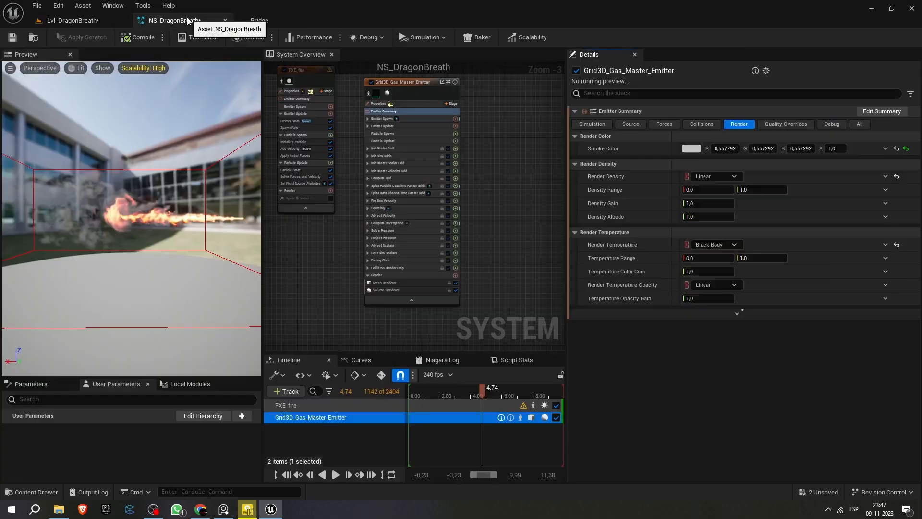
{"action": "left_click", "coordinate": [736, 246]}
{"action": "left_click", "coordinate": [730, 278]}
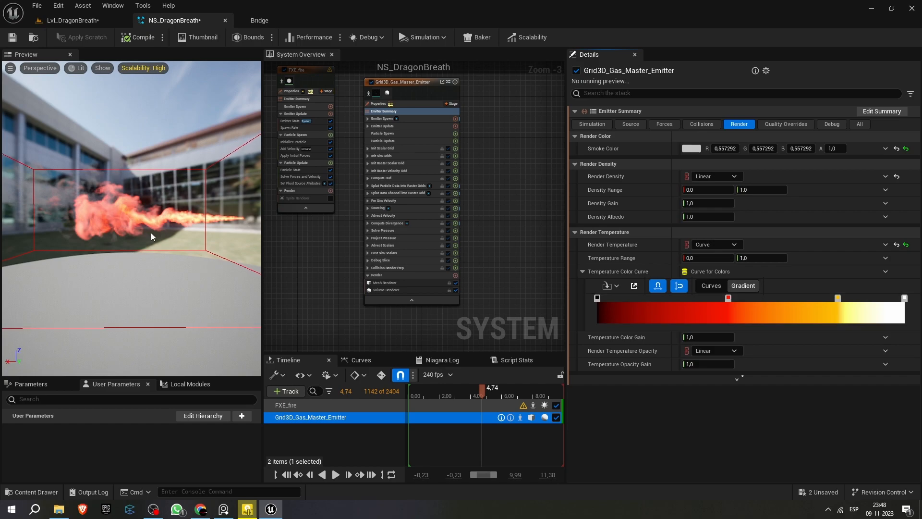
{"action": "left_click", "coordinate": [598, 302]}
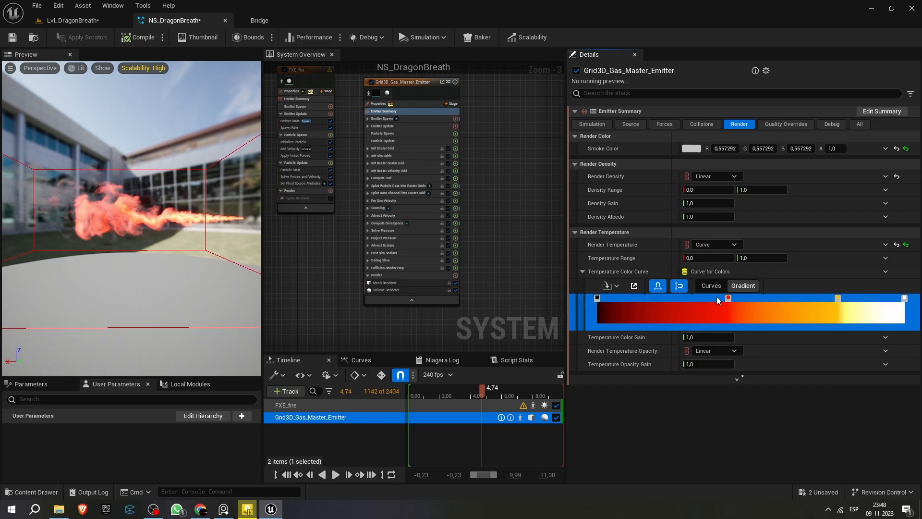
{"action": "left_click", "coordinate": [599, 297]}
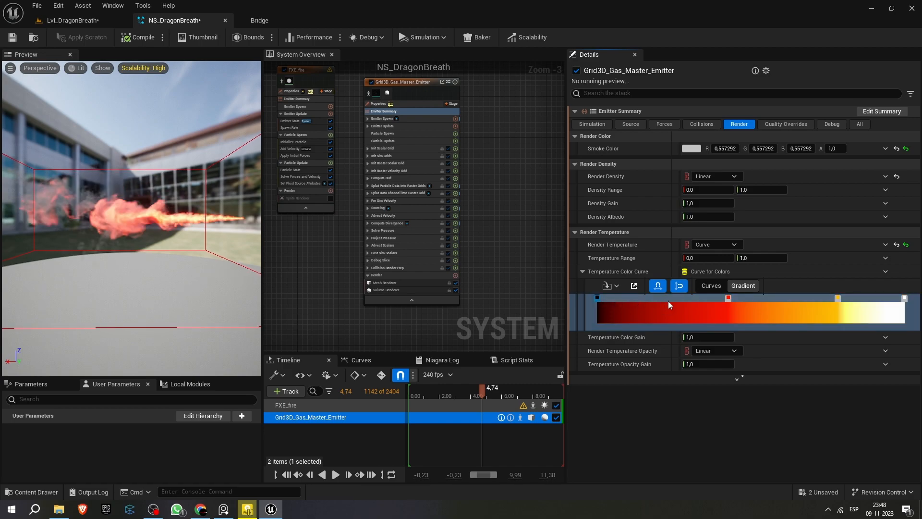
{"action": "left_click_drag", "start_coordinate": [599, 297], "coordinate": [717, 298]}
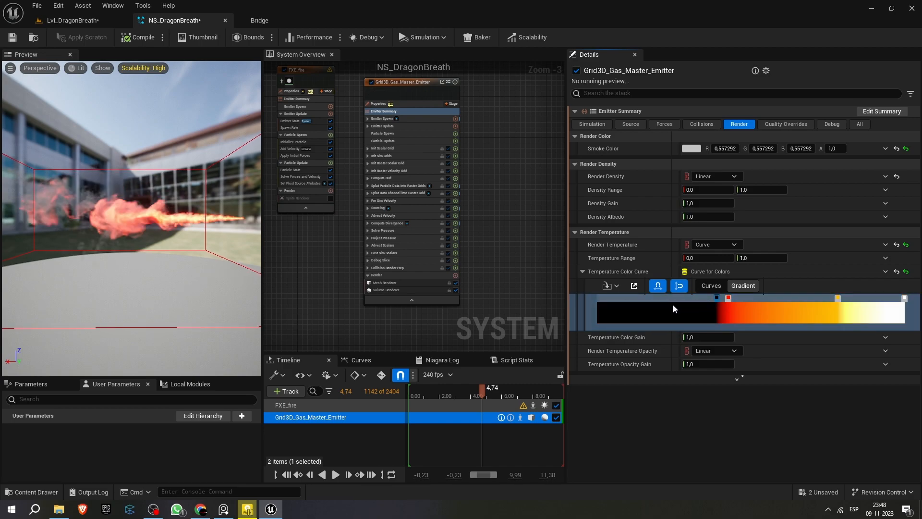
Step: Try lowering the orange gradient stop's saturation to about 0.83 and check the flame in the level
{"action": "double_click", "coordinate": [838, 299]}
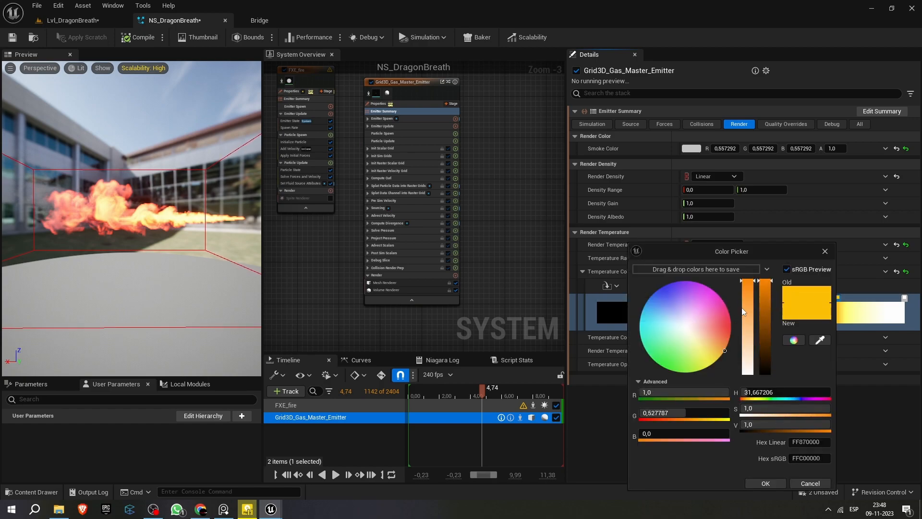
{"action": "left_click_drag", "start_coordinate": [749, 295], "coordinate": [748, 296]}
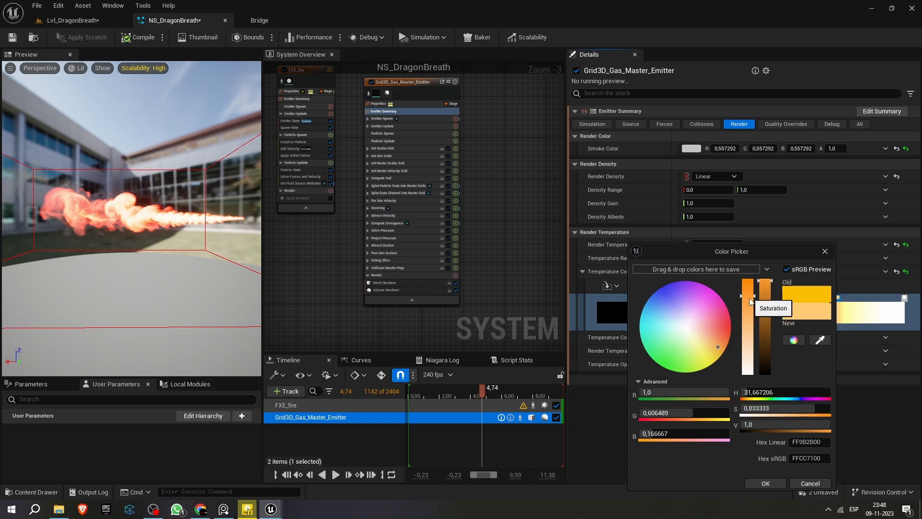
{"action": "left_click", "coordinate": [765, 483]}
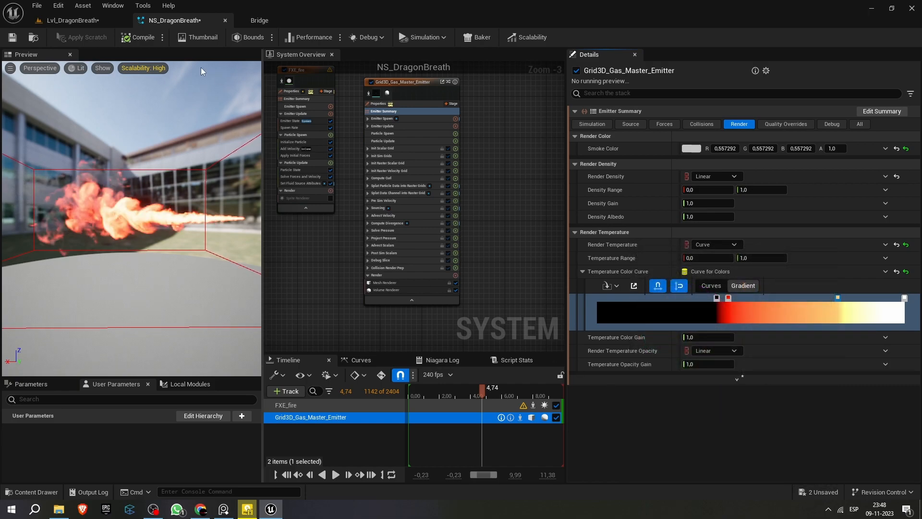
{"action": "left_click", "coordinate": [93, 22]}
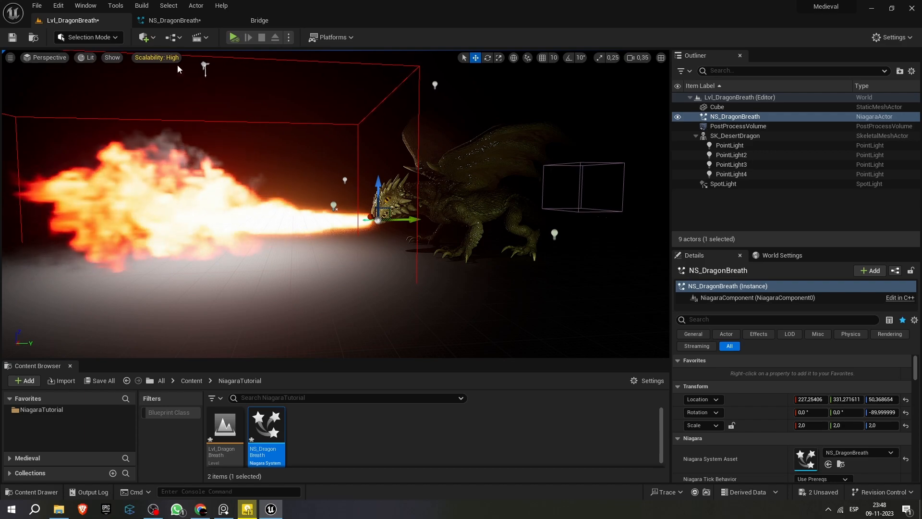
Step: Return the gas emitter's Render Temperature to Black Body and check the flame in the level
{"action": "left_click", "coordinate": [185, 21]}
{"action": "left_click", "coordinate": [702, 246]}
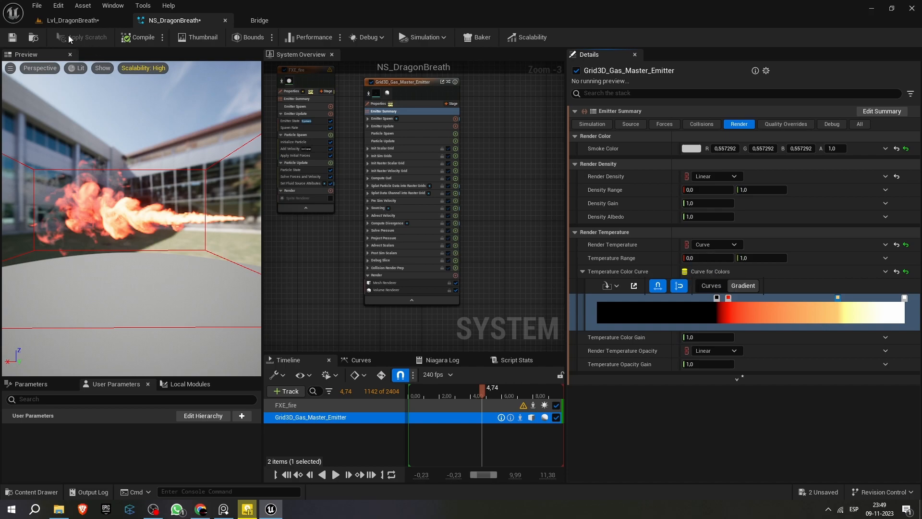
{"action": "left_click", "coordinate": [72, 19]}
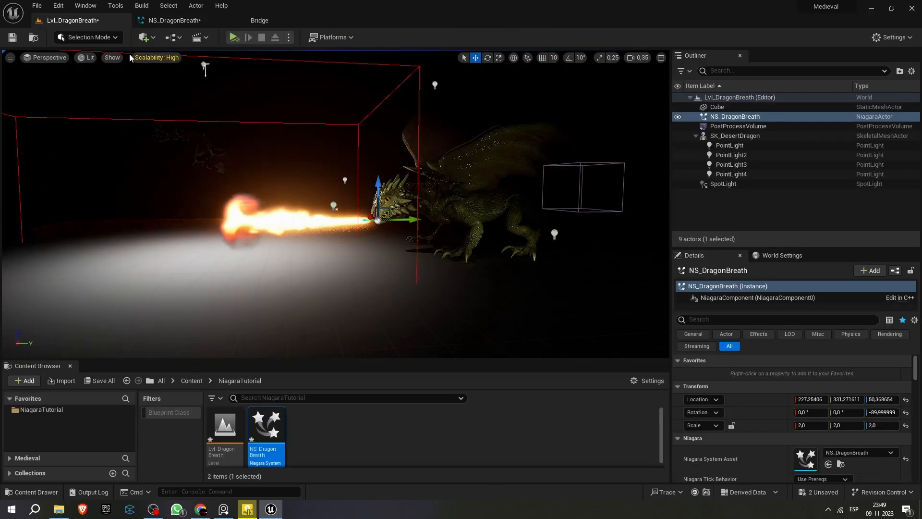
Step: Set the gas emitter's Resolution Max Axis to 300 in NS_DragonBreath and inspect the fire in the preview
{"action": "left_click", "coordinate": [169, 21]}
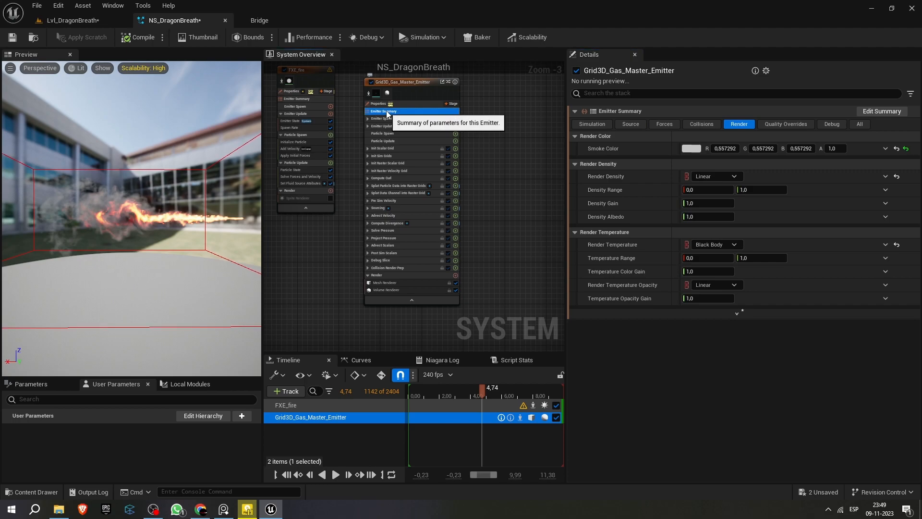
{"action": "left_click", "coordinate": [593, 124]}
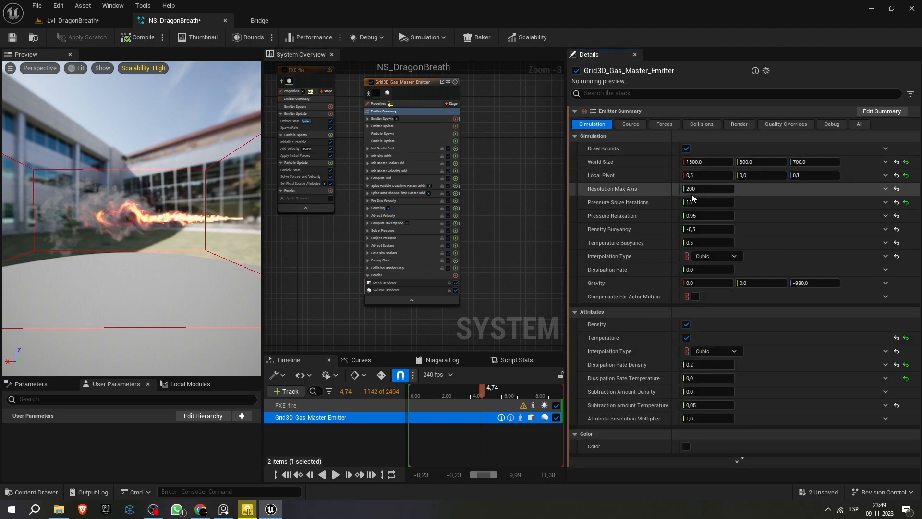
{"action": "left_click_drag", "start_coordinate": [202, 241], "coordinate": [180, 224]}
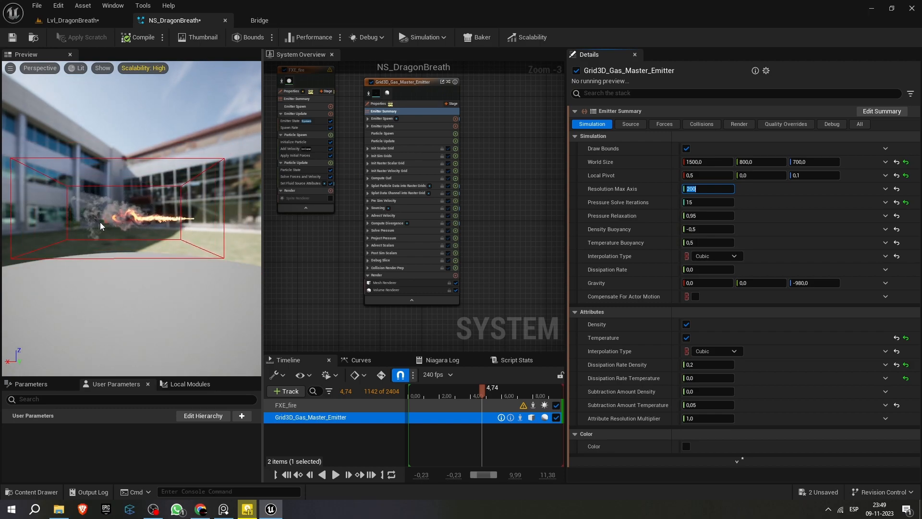
{"action": "mouse_move", "coordinate": [93, 215]}
{"action": "left_mouse_down"}
{"action": "mouse_move", "coordinate": [115, 216]}
{"action": "mouse_move", "coordinate": [77, 217]}
{"action": "mouse_move", "coordinate": [98, 216]}
{"action": "left_mouse_up"}
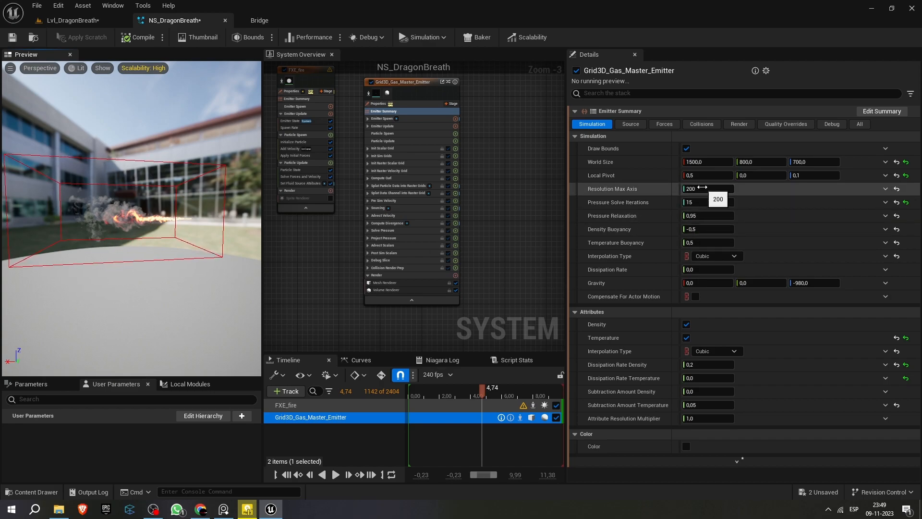
{"action": "left_click_drag", "start_coordinate": [48, 261], "coordinate": [144, 254]}
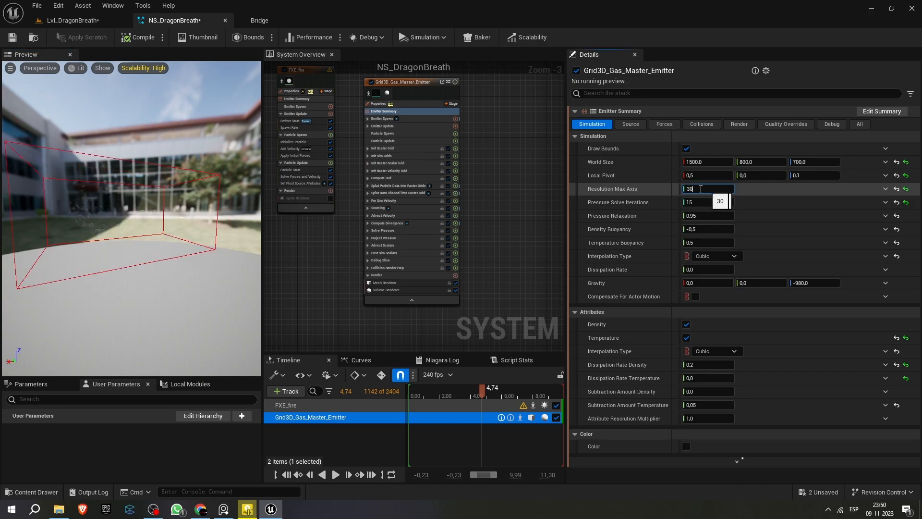
{"action": "type", "text": "0"}
{"action": "key", "text": "Return"}
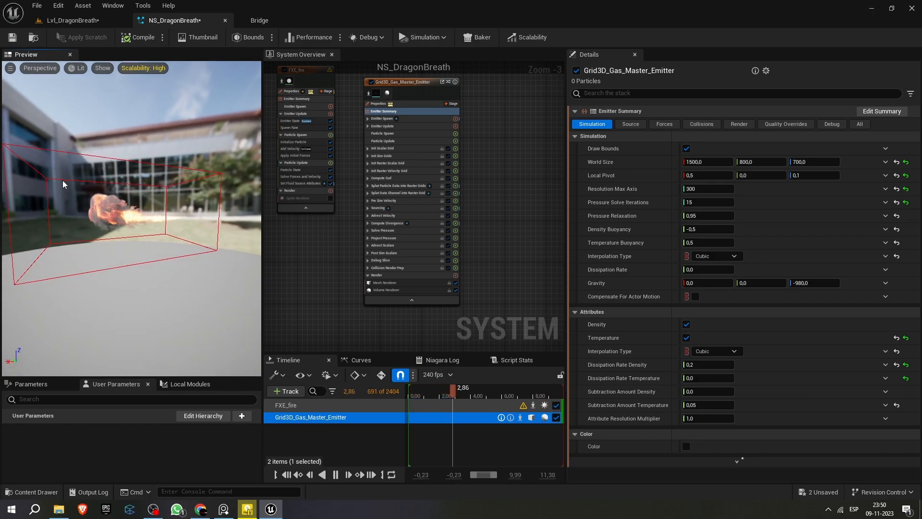
{"action": "left_click_drag", "start_coordinate": [78, 200], "coordinate": [53, 178]}
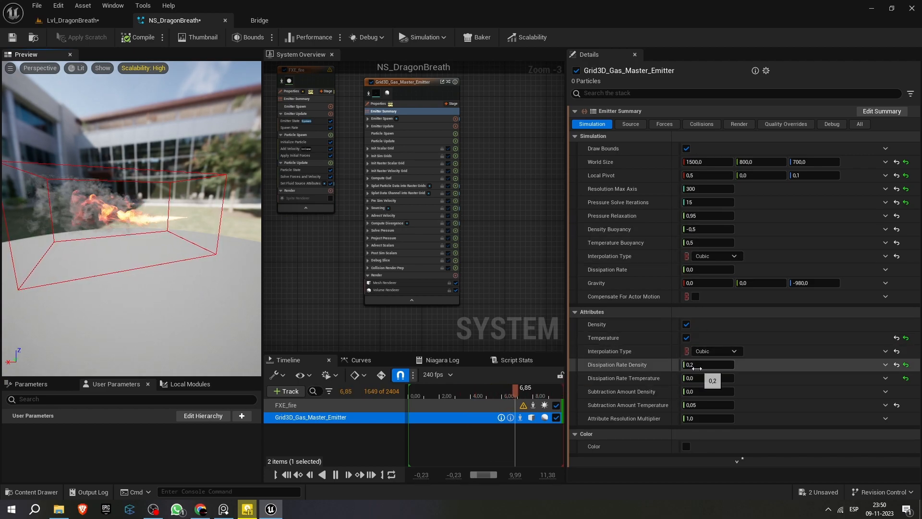
Step: Set the gas emitter's Dissipation Rate Density to 0.4 and check the flame in the level
{"action": "left_click", "coordinate": [704, 364]}
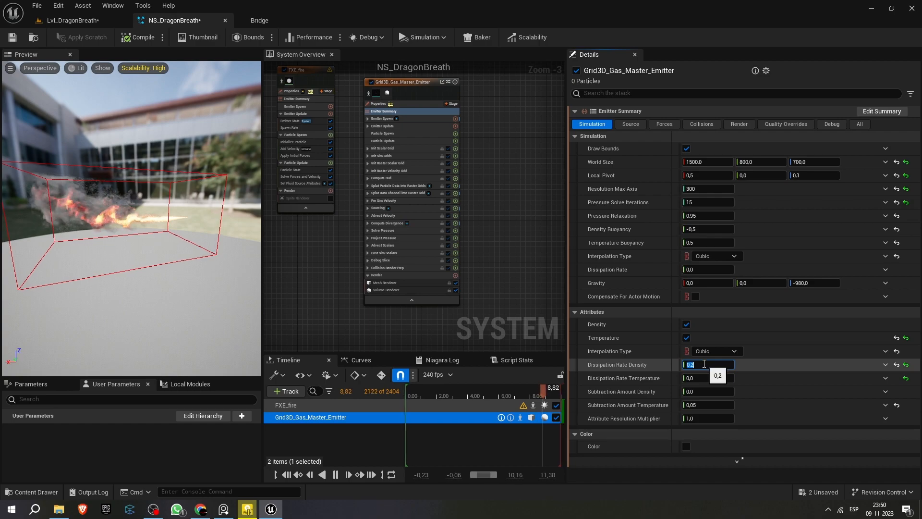
{"action": "type", "text": "0,4"}
{"action": "key", "text": "Return"}
{"action": "left_click_drag", "start_coordinate": [119, 264], "coordinate": [79, 243]}
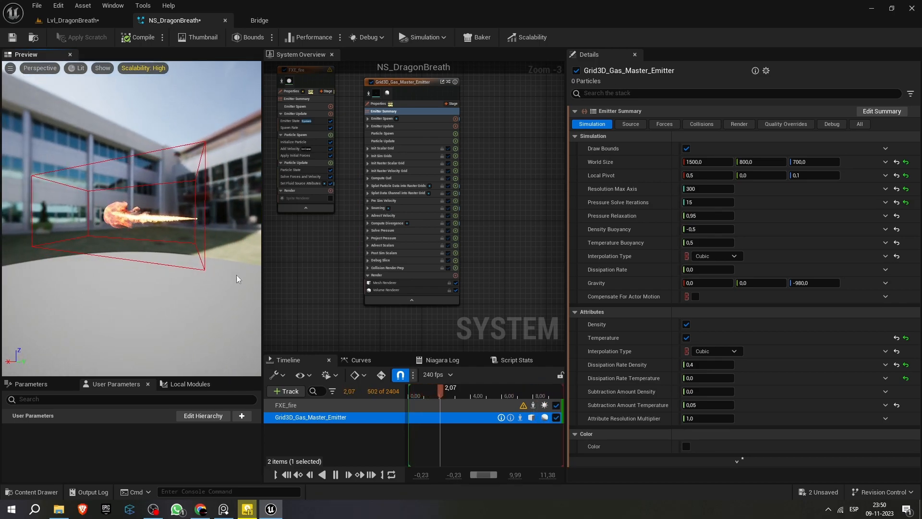
{"action": "left_click", "coordinate": [109, 22]}
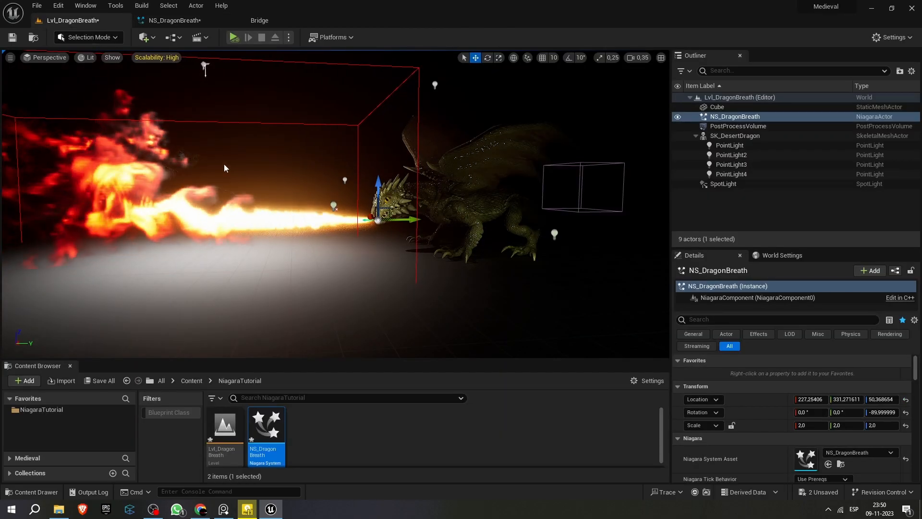
Step: Pause the NS_DragonBreath preview at about 2.37 on its timeline and return to the level
{"action": "left_click", "coordinate": [171, 20]}
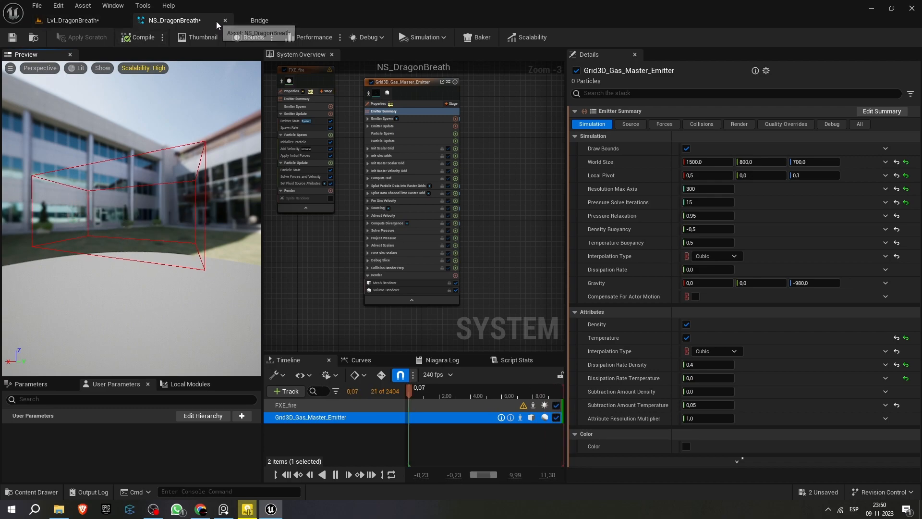
{"action": "left_click", "coordinate": [143, 37]}
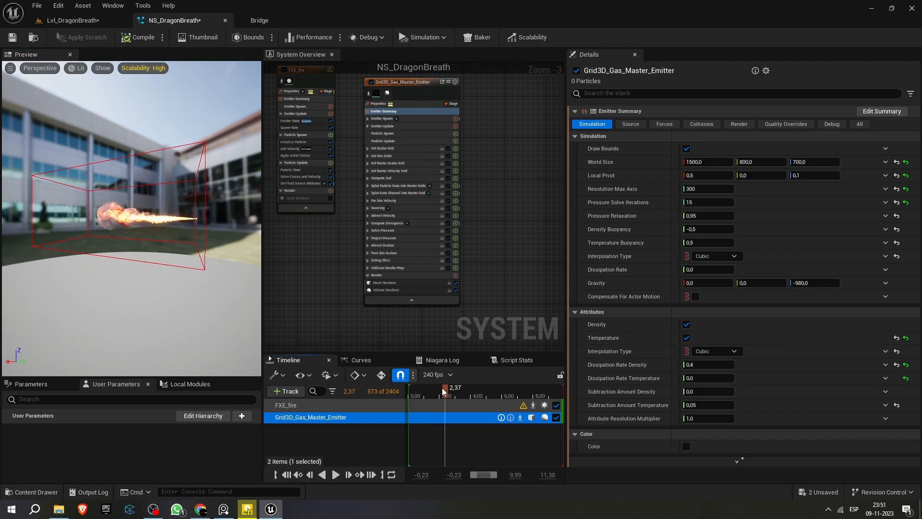
{"action": "left_click", "coordinate": [76, 20]}
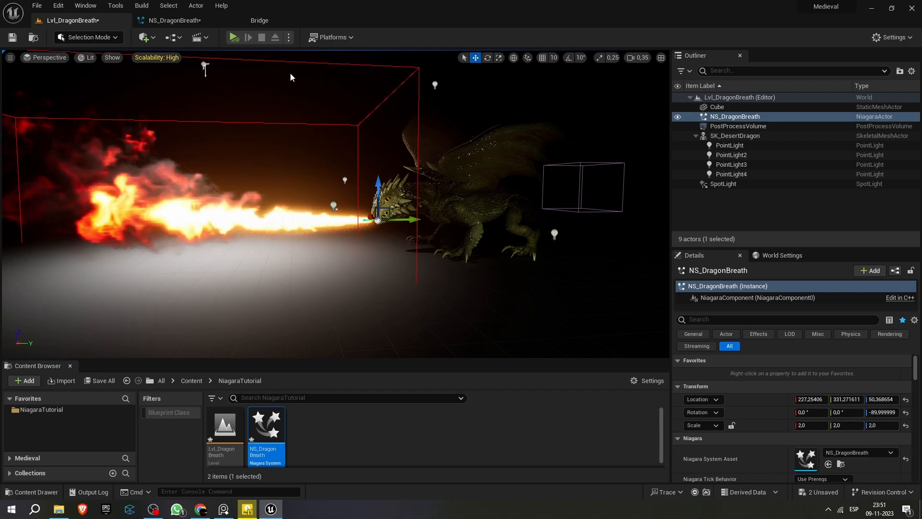
Step: Turn off Allow Scalability for the NS_DragonBreath actor and look at the fire in the level
{"action": "scroll", "coordinate": [743, 425], "scroll_direction": "down", "scroll_amount": 3}
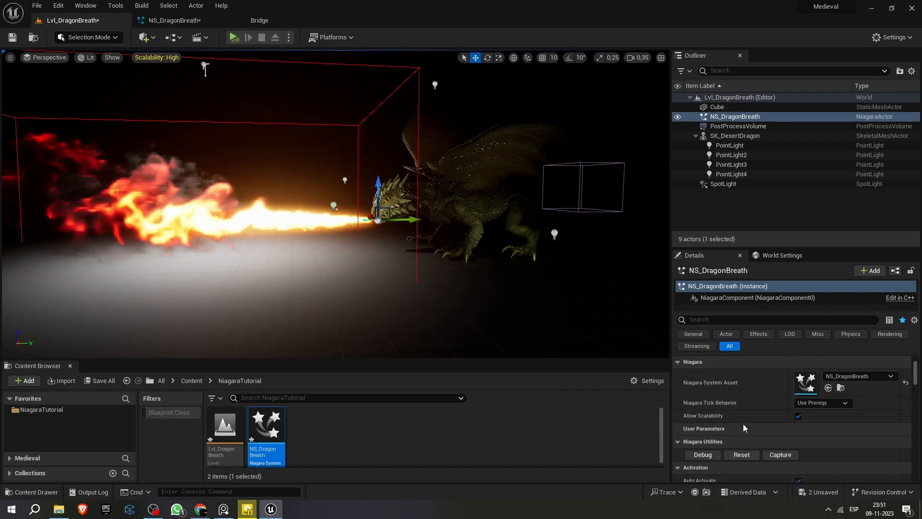
{"action": "left_click", "coordinate": [797, 416]}
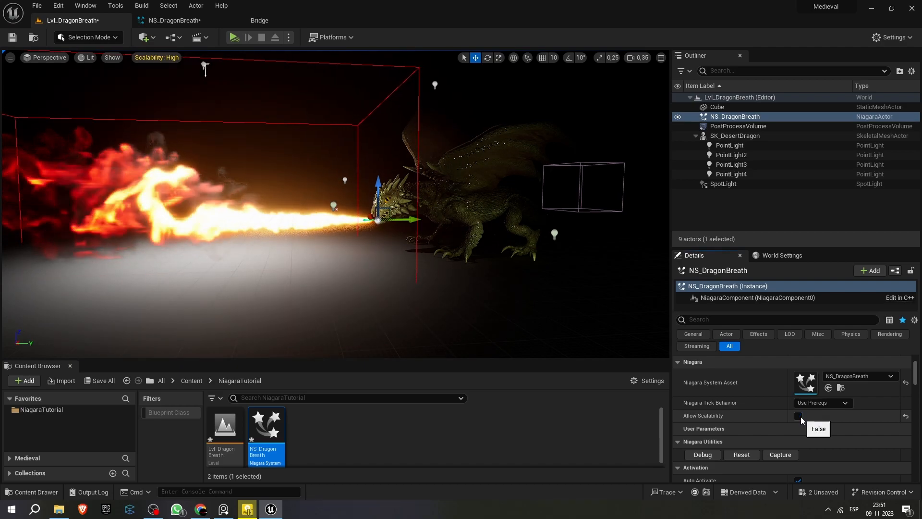
{"action": "scroll", "coordinate": [249, 225], "scroll_direction": "down", "scroll_amount": 2}
{"action": "scroll", "coordinate": [250, 225], "scroll_direction": "down", "scroll_amount": 1}
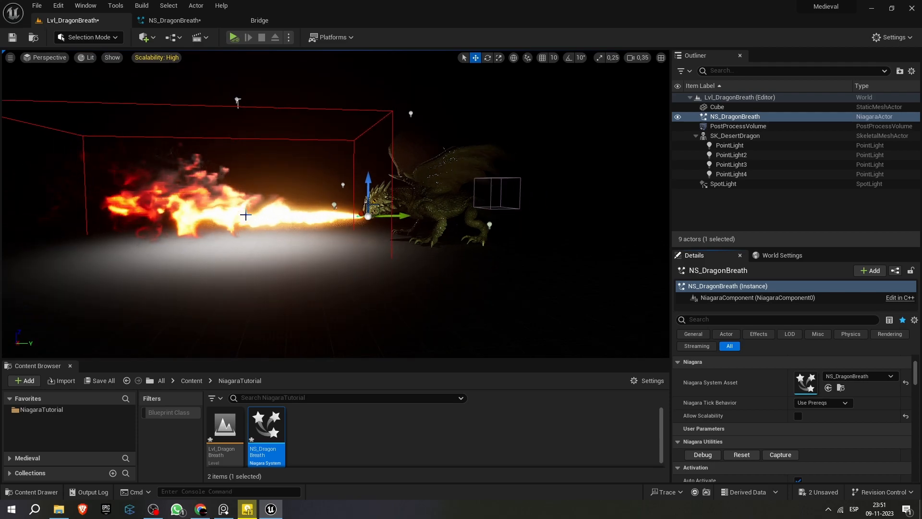
{"action": "mouse_move", "coordinate": [221, 199]}
{"action": "right_mouse_down"}
{"action": "mouse_move", "coordinate": [275, 198]}
{"action": "mouse_move", "coordinate": [182, 198]}
{"action": "mouse_move", "coordinate": [215, 198]}
{"action": "right_mouse_up"}
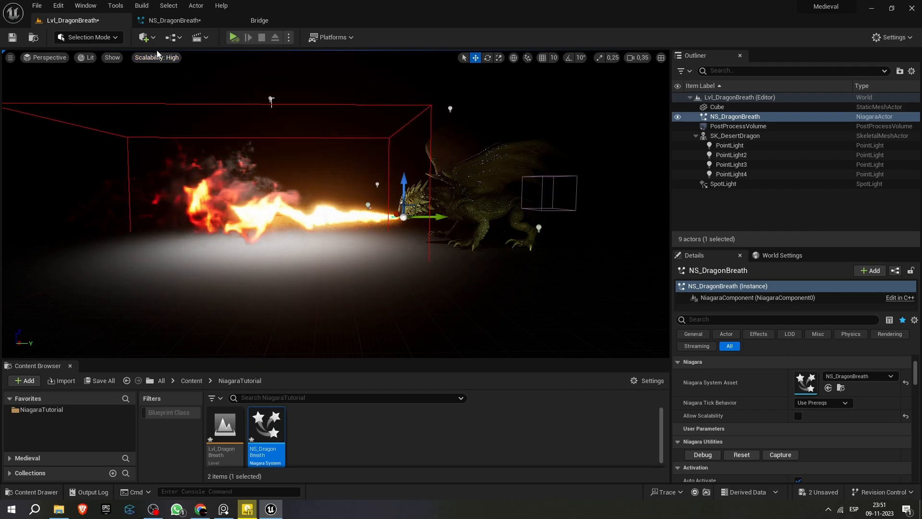
Step: Examine the fire's detail up close in the NS_DragonBreath preview and compare it with the flame in the level
{"action": "left_click", "coordinate": [151, 21]}
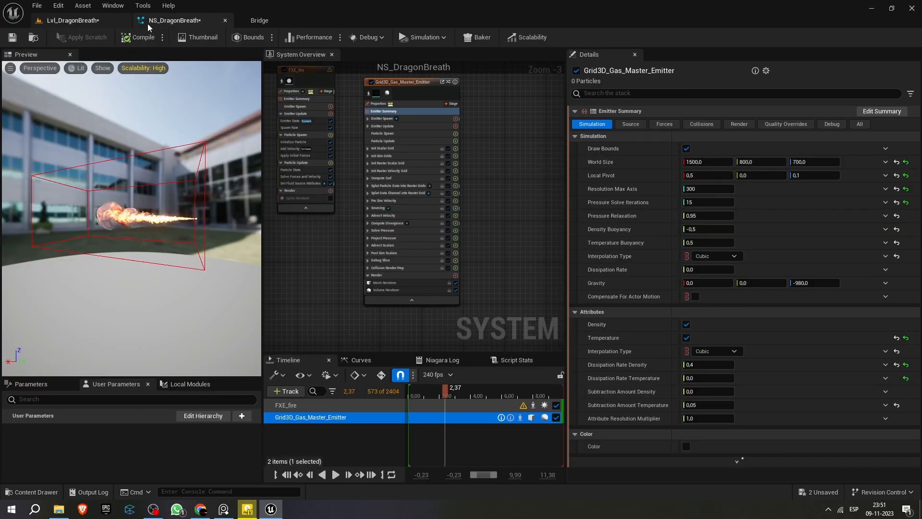
{"action": "left_click_drag", "start_coordinate": [123, 215], "coordinate": [182, 225]}
{"action": "scroll", "coordinate": [183, 226], "scroll_direction": "up", "scroll_amount": 8}
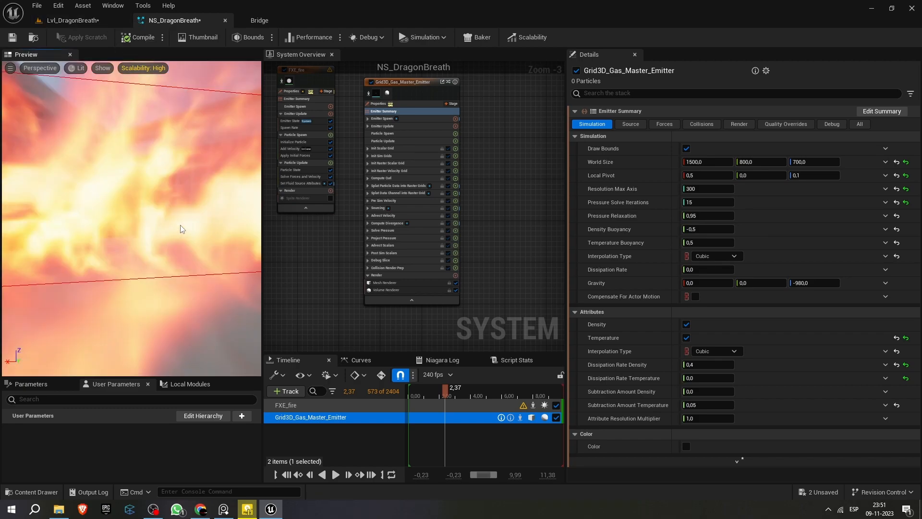
{"action": "scroll", "coordinate": [182, 225], "scroll_direction": "down", "scroll_amount": 8}
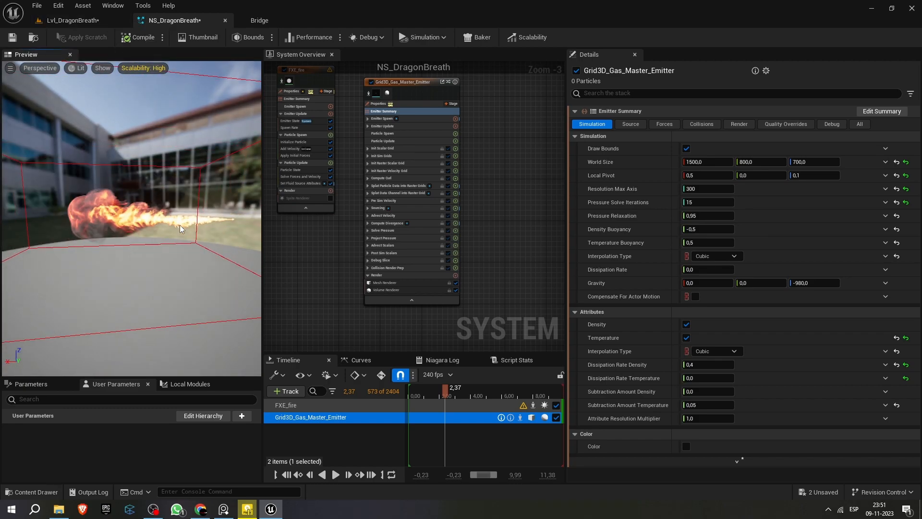
{"action": "left_click", "coordinate": [72, 21]}
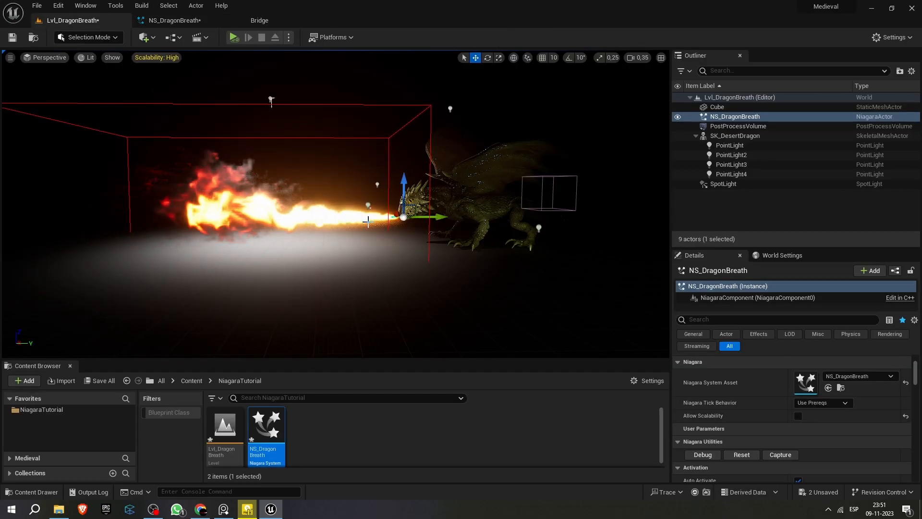
{"action": "scroll", "coordinate": [362, 217], "scroll_direction": "up", "scroll_amount": 3}
{"action": "scroll", "coordinate": [364, 220], "scroll_direction": "down", "scroll_amount": 5}
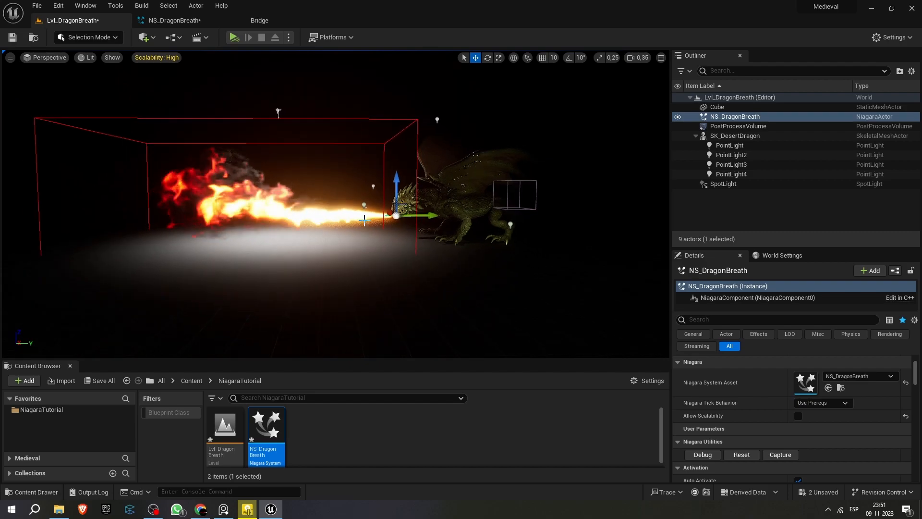
Step: Save all modified assets from the NS_DragonBreath editor
{"action": "left_click", "coordinate": [180, 22]}
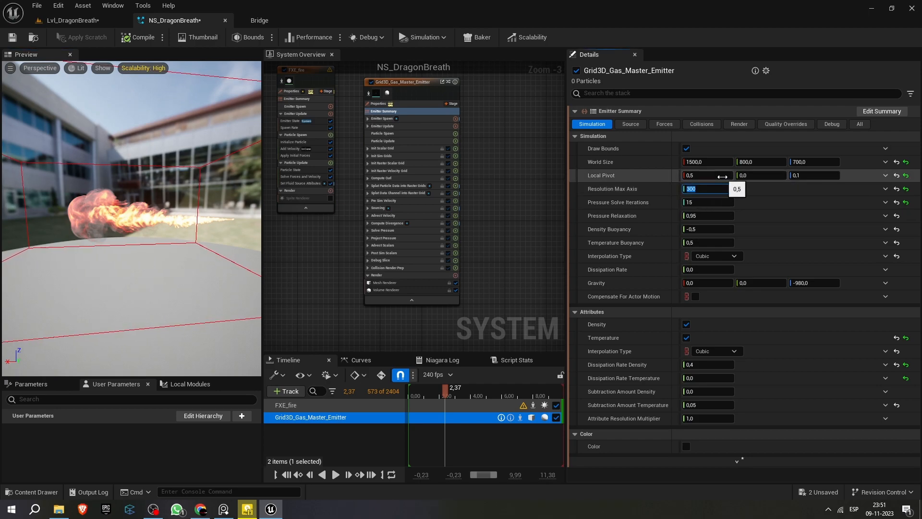
{"action": "left_click", "coordinate": [37, 5]}
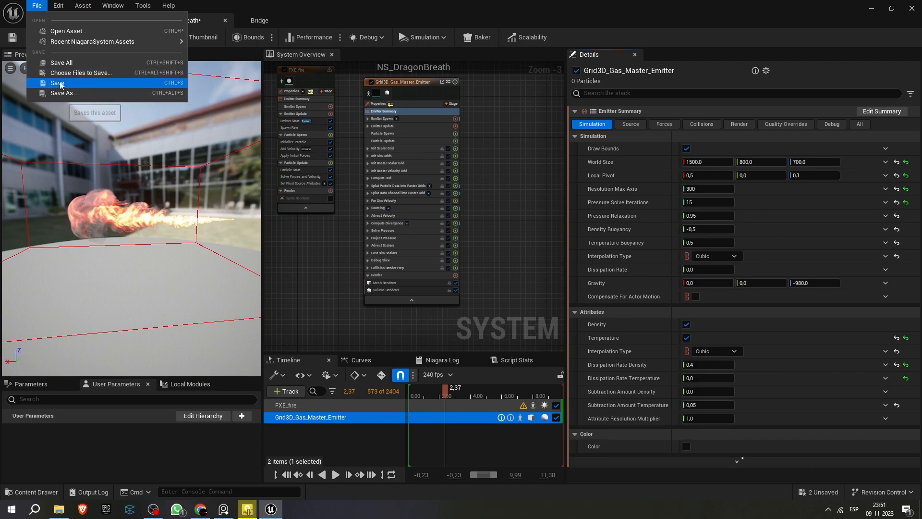
{"action": "left_click", "coordinate": [70, 63]}
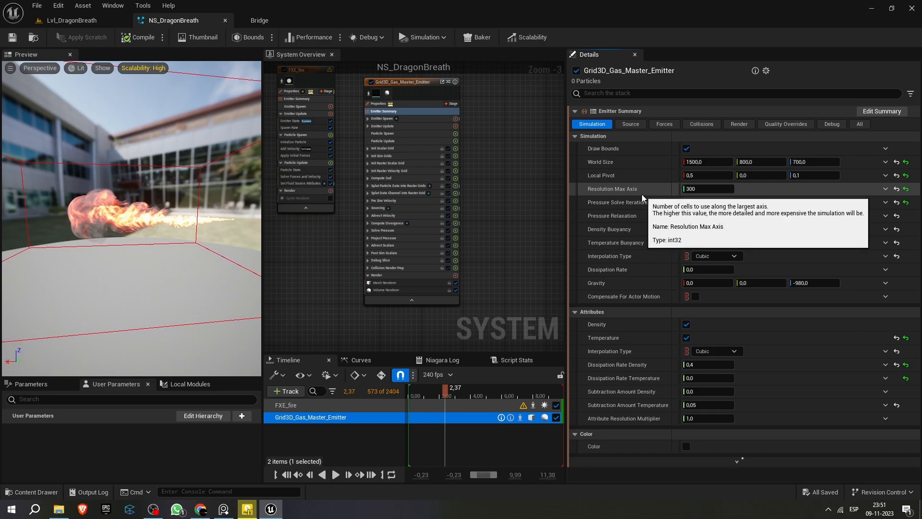
Step: Set the gas emitter's Resolution Max Axis to 400 and inspect the flame in the level
{"action": "left_click", "coordinate": [701, 189]}
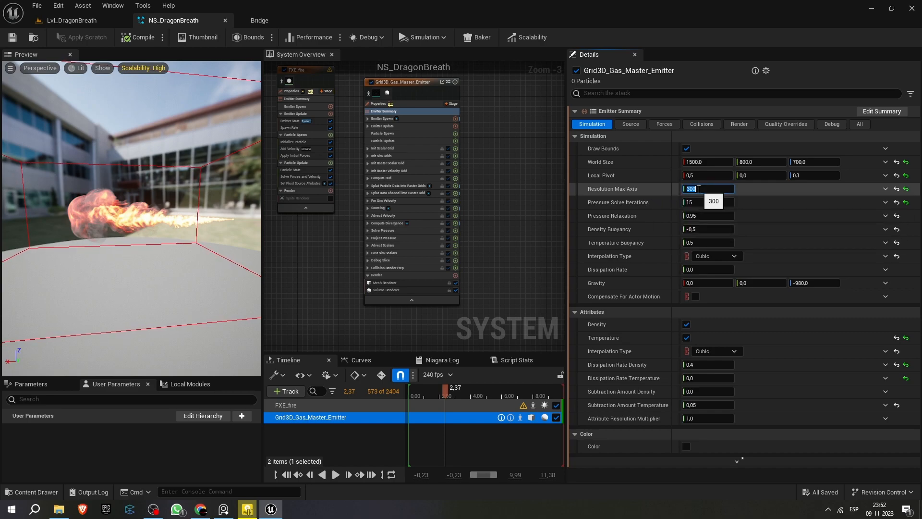
{"action": "type", "text": "40"}
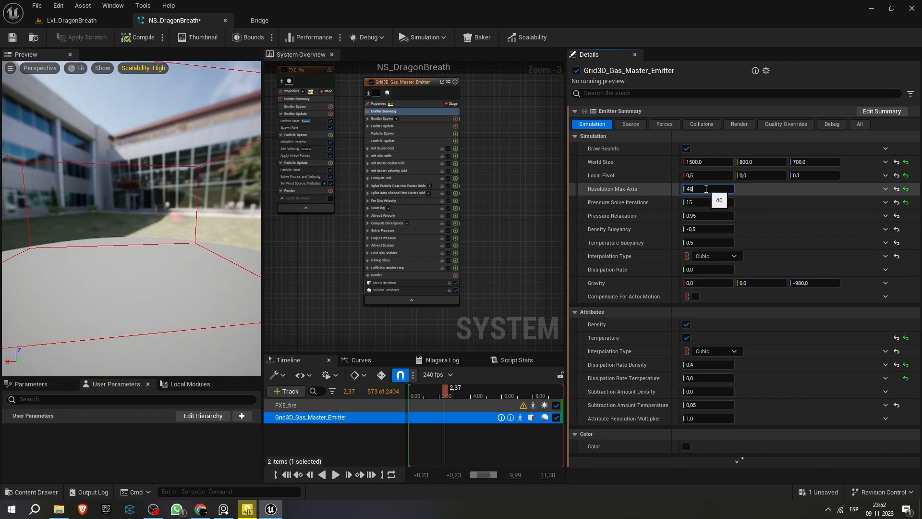
{"action": "left_click", "coordinate": [72, 20]}
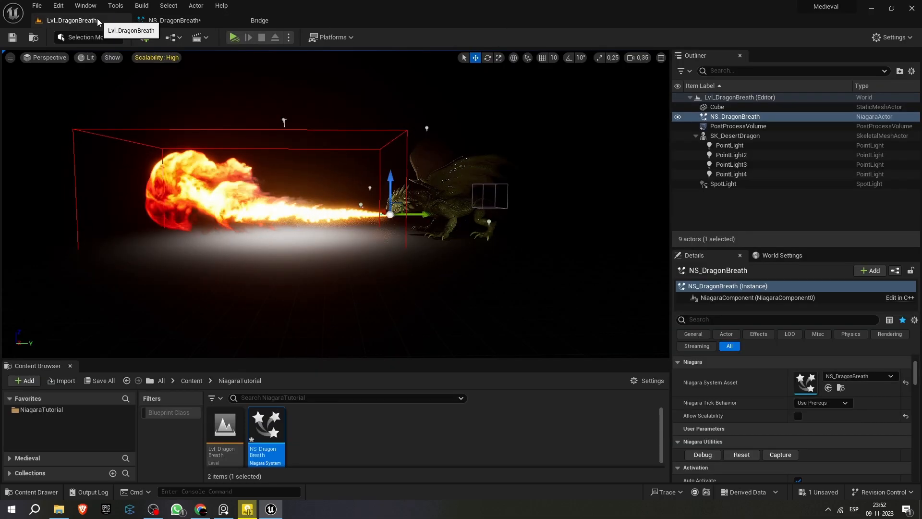
{"action": "right_click_drag", "start_coordinate": [175, 208], "coordinate": [180, 207]}
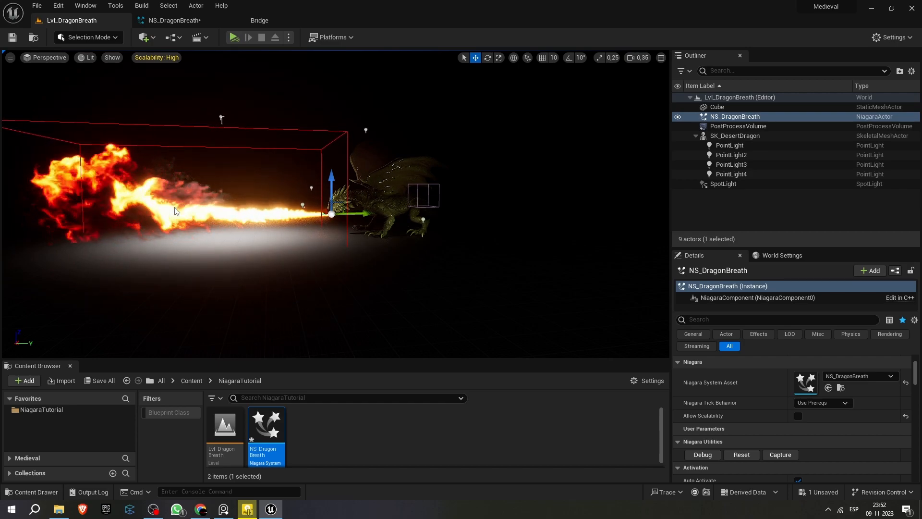
{"action": "scroll", "coordinate": [261, 211], "scroll_direction": "up", "scroll_amount": 3}
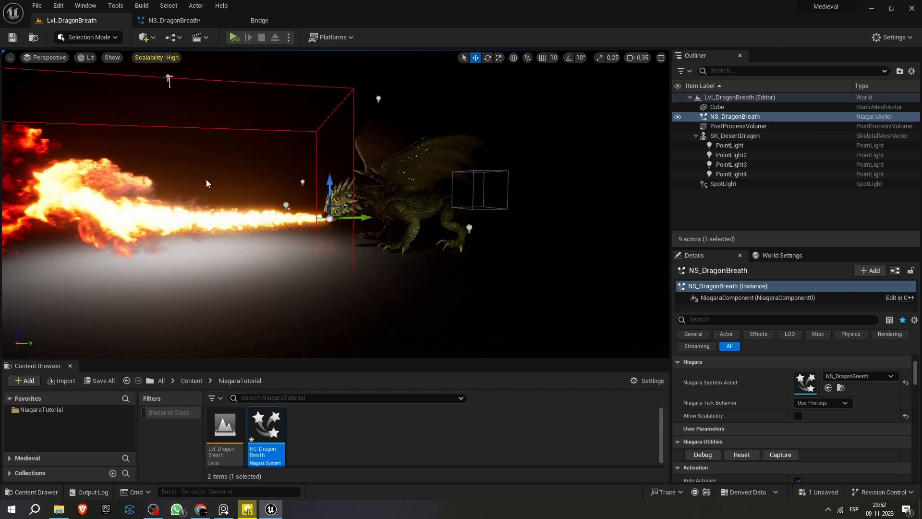
Step: Try the Curve mode for the gas emitter's Render Temperature and compare the level's flame with the reference images
{"action": "left_click", "coordinate": [155, 21]}
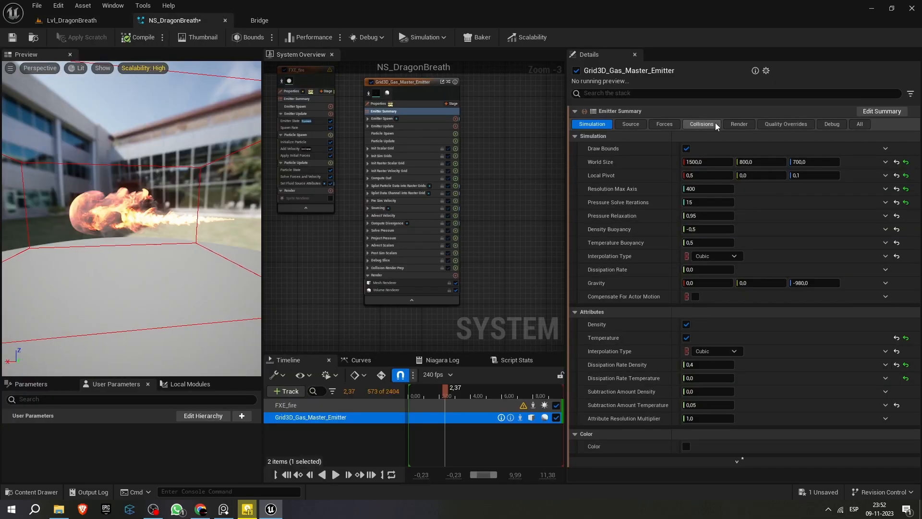
{"action": "left_click", "coordinate": [734, 128]}
{"action": "left_click", "coordinate": [714, 247]}
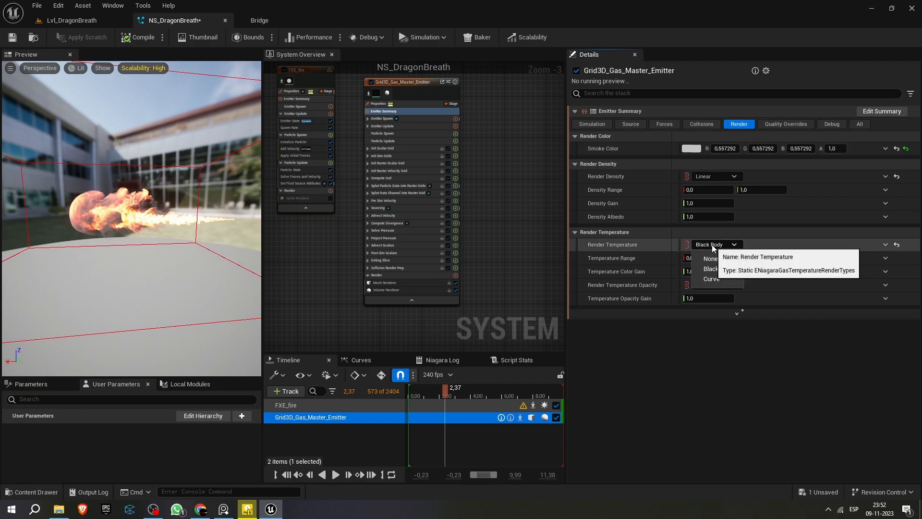
{"action": "left_click", "coordinate": [638, 192]}
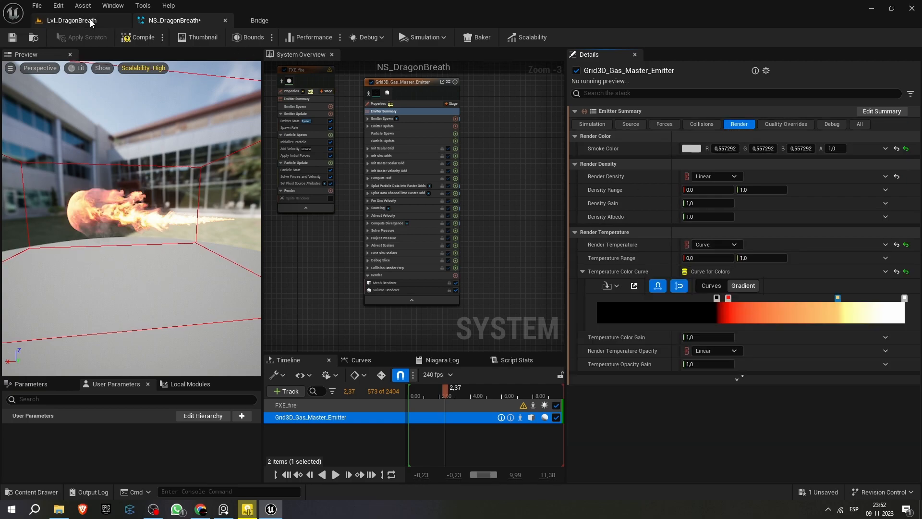
{"action": "left_click", "coordinate": [88, 22]}
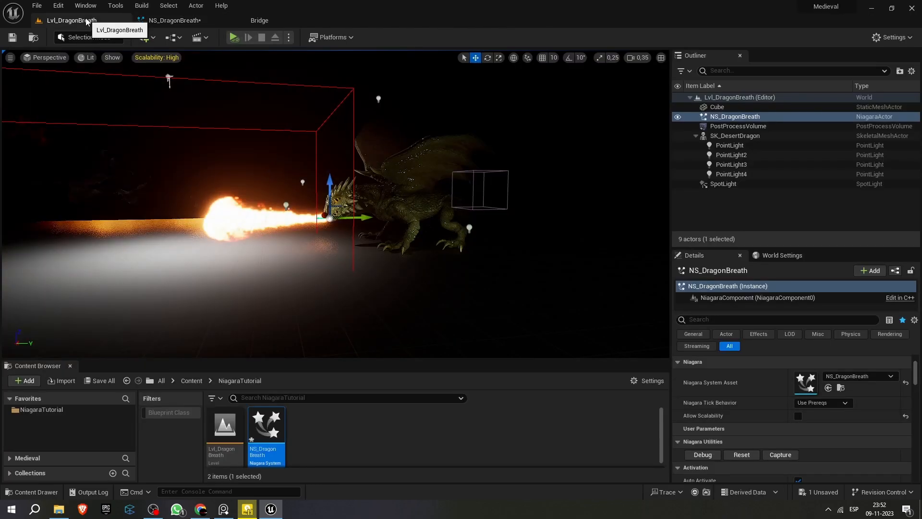
{"action": "right_click_drag", "start_coordinate": [255, 186], "coordinate": [231, 186]}
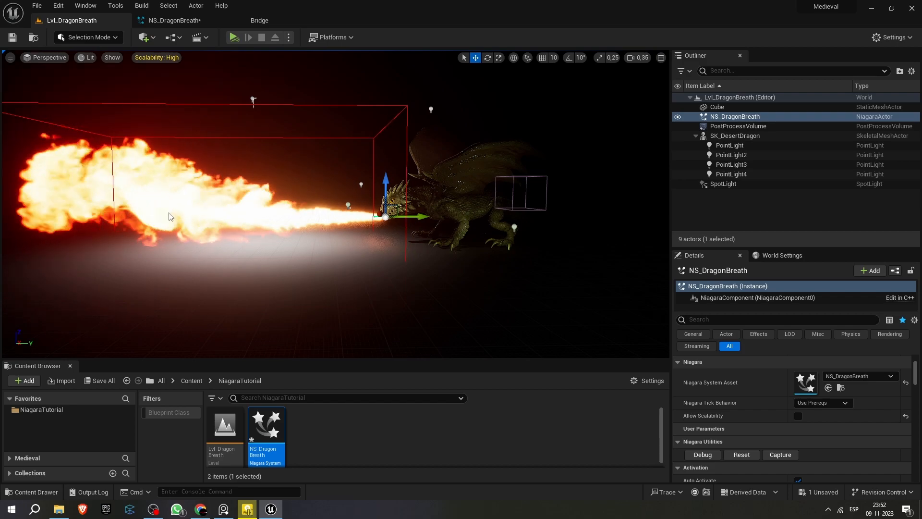
{"action": "left_click", "coordinate": [231, 511]}
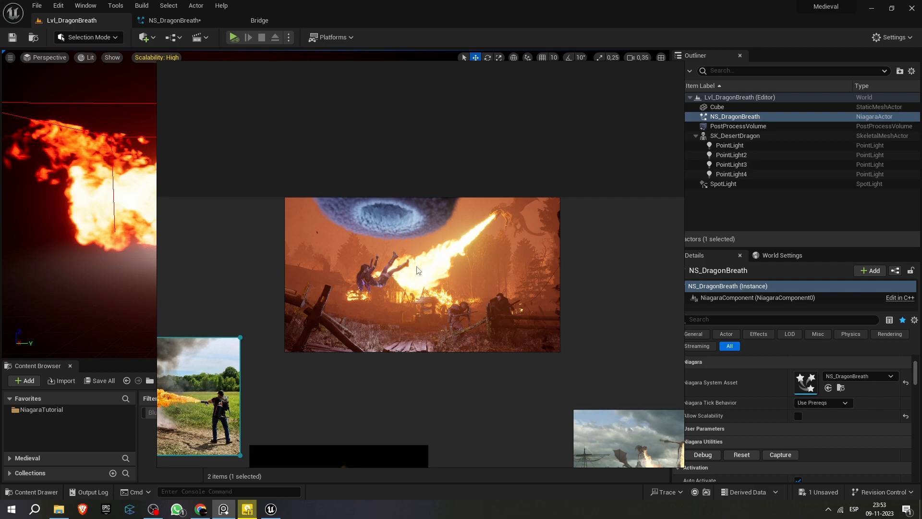
Step: Switch the gas emitter's Render Temperature in NS_DragonBreath back to Black Body
{"action": "left_click", "coordinate": [174, 21]}
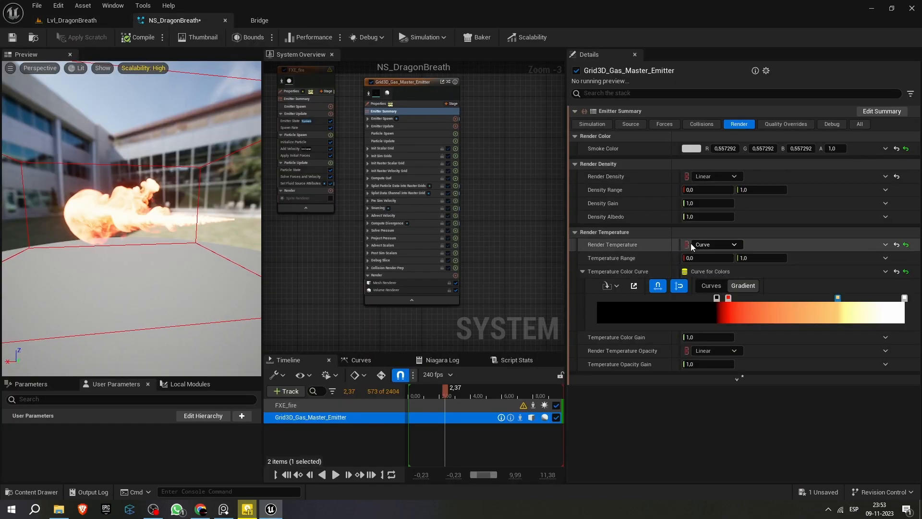
{"action": "left_click", "coordinate": [715, 248]}
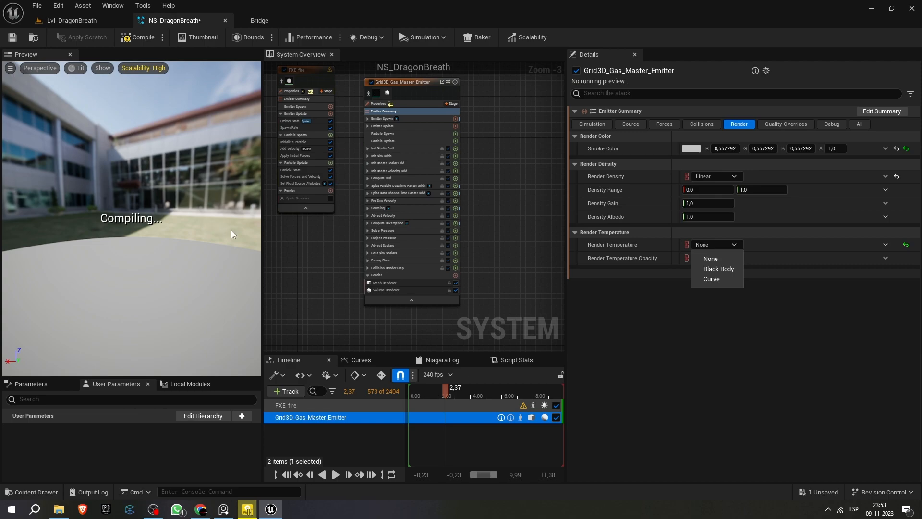
{"action": "left_click", "coordinate": [717, 267]}
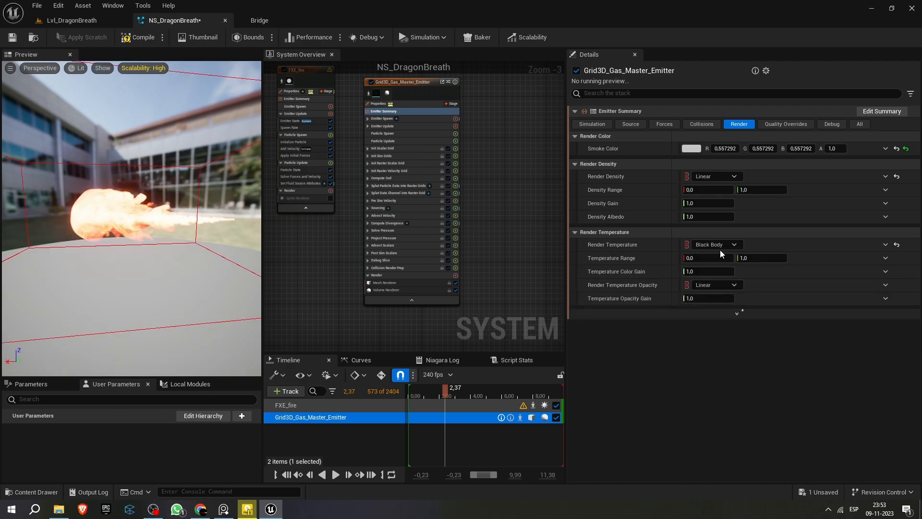
Step: Inspect the flame in the level and hide the NS_DragonBreath actor
{"action": "left_click", "coordinate": [89, 24]}
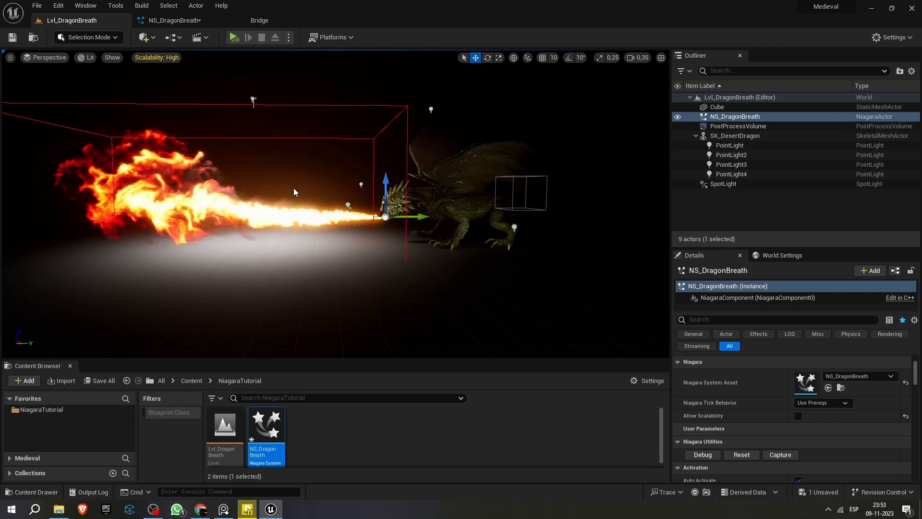
{"action": "scroll", "coordinate": [346, 181], "scroll_direction": "up", "scroll_amount": 2}
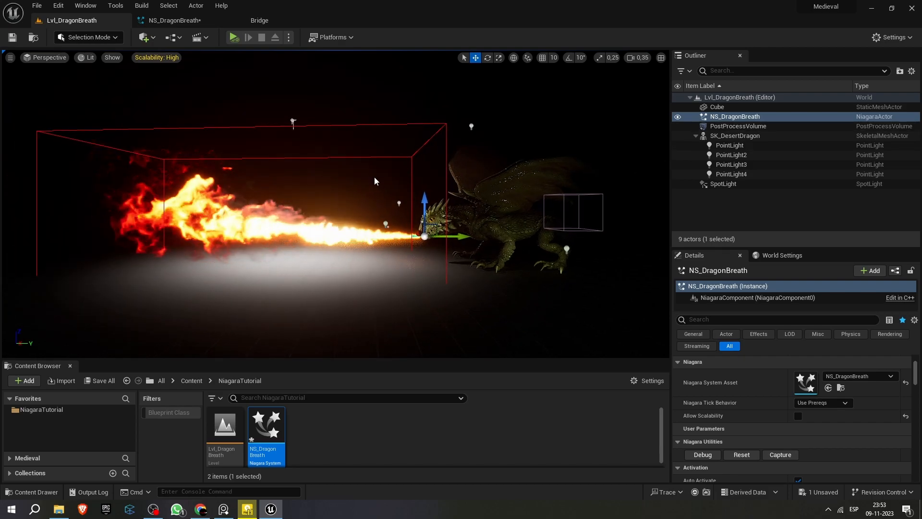
{"action": "left_click", "coordinate": [678, 118]}
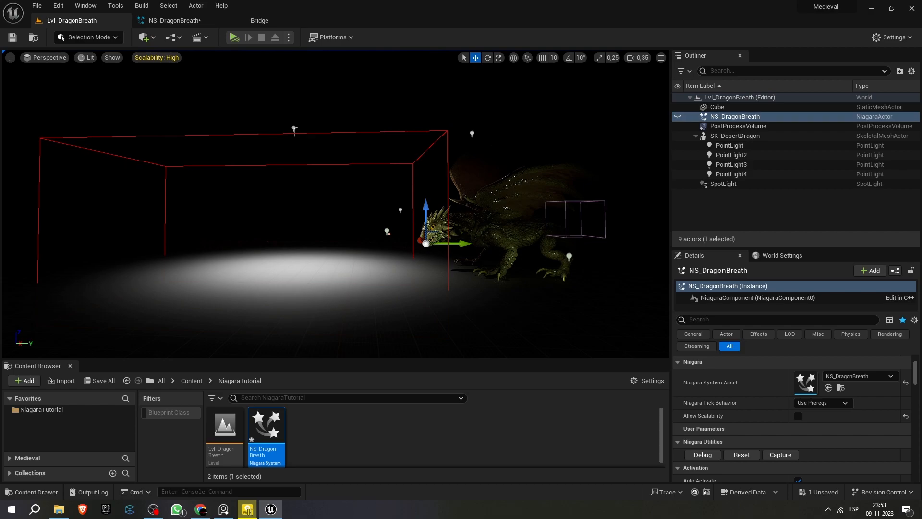
Step: Reframe the view on the dragon, simulate the level to watch its animation with the fire breath, and stop the simulation
{"action": "right_click", "coordinate": [405, 218]}
{"action": "right_click_drag", "start_coordinate": [368, 161], "coordinate": [392, 166]}
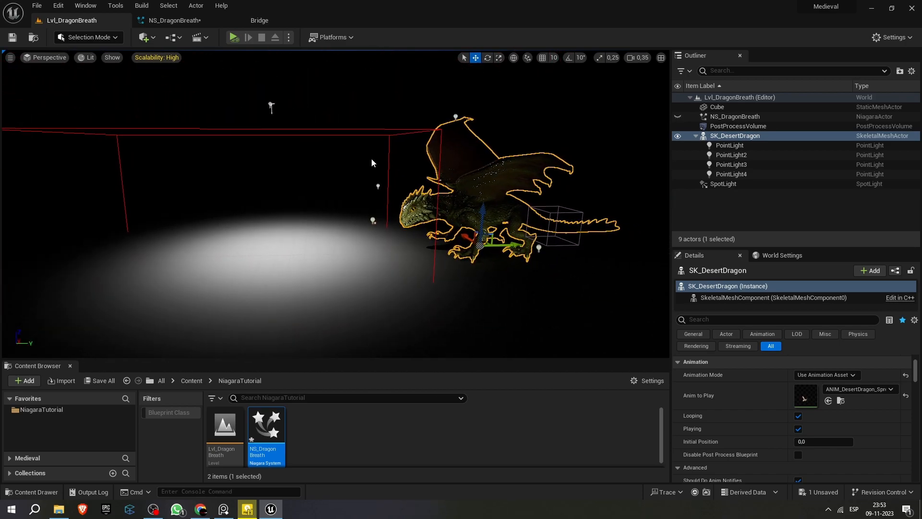
{"action": "left_click", "coordinate": [374, 224]}
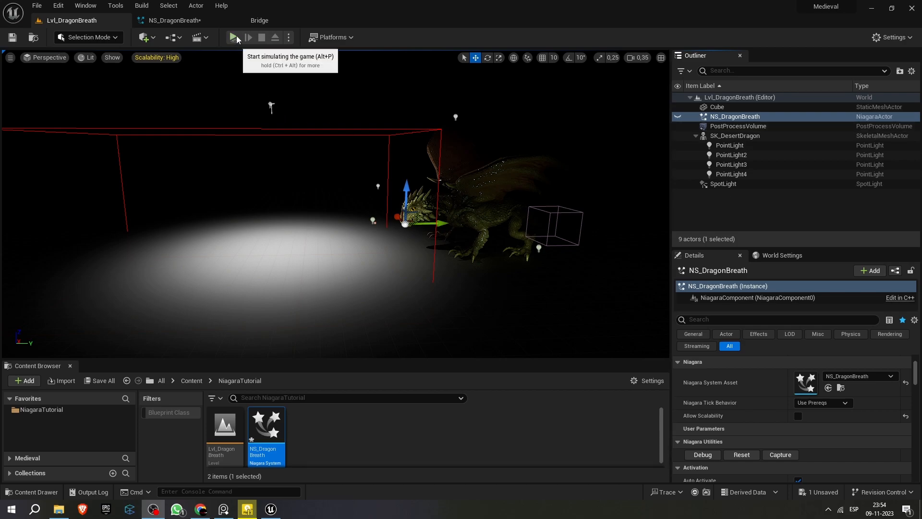
{"action": "left_click", "coordinate": [481, 192]}
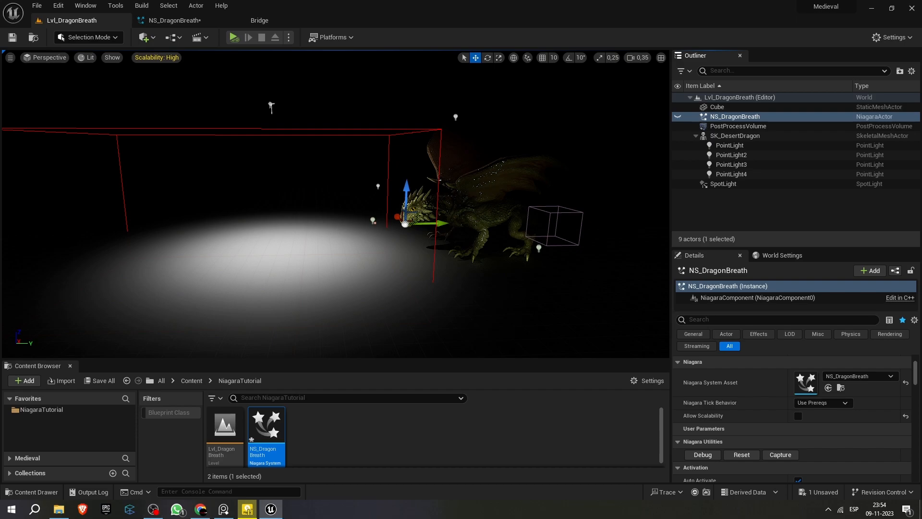
{"action": "left_click", "coordinate": [509, 195]}
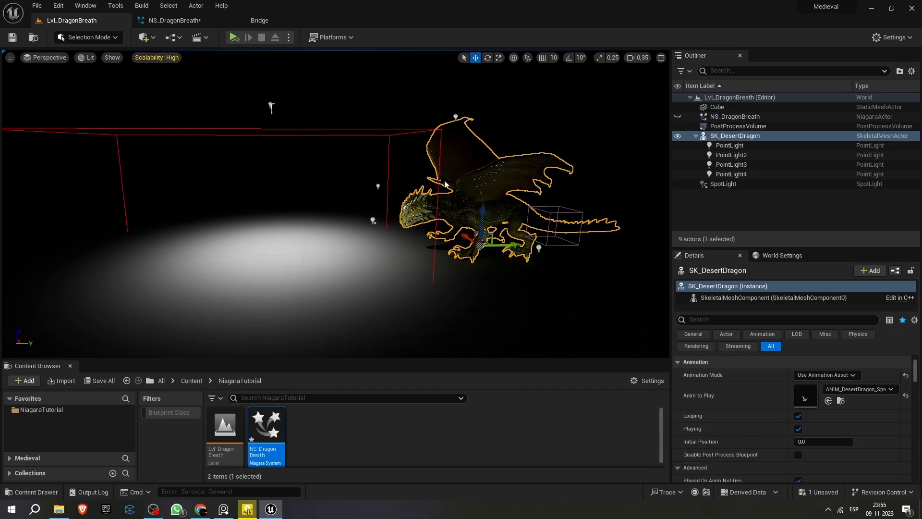
{"action": "left_click", "coordinate": [734, 116]}
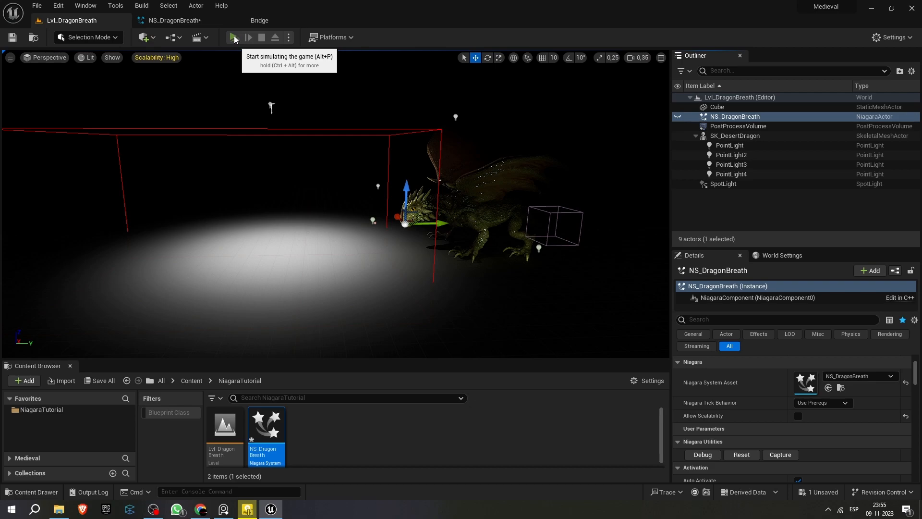
{"action": "left_click", "coordinate": [233, 38]}
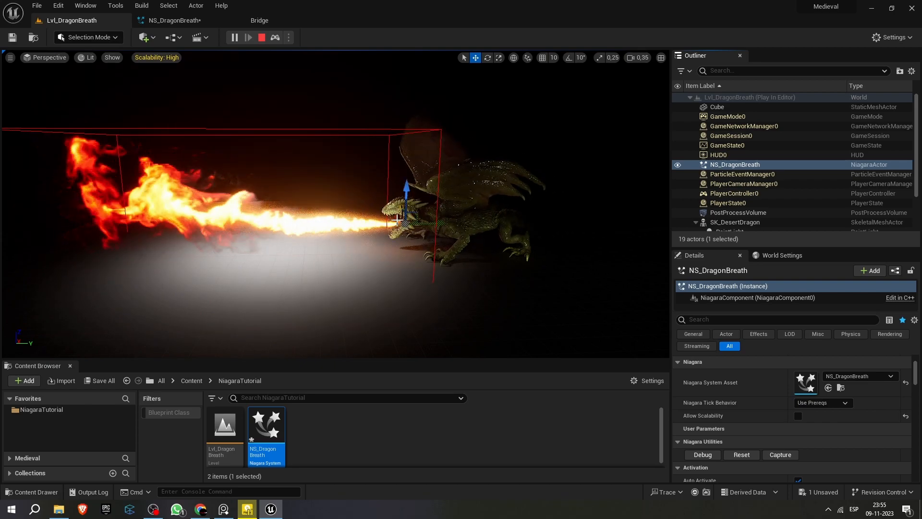
{"action": "left_click", "coordinate": [259, 39]}
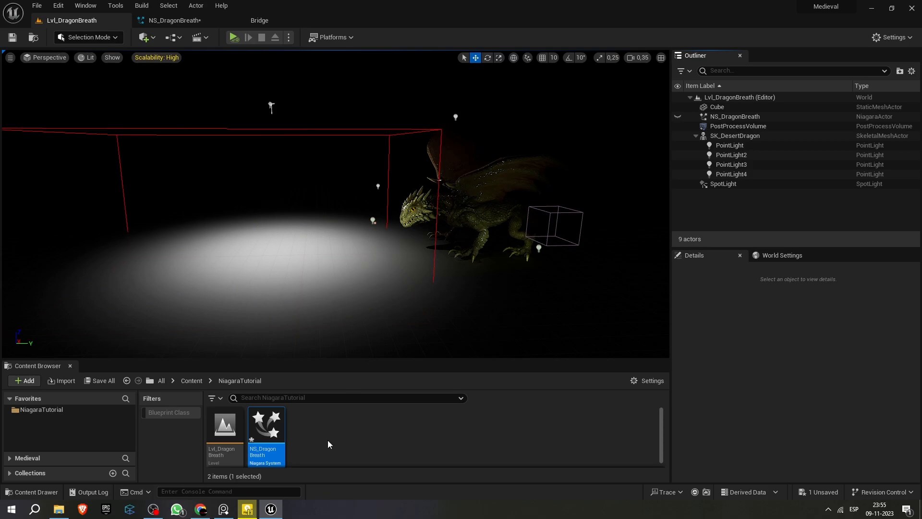
Step: Create a level sequence named SQ_tutorial in the NiagaraTutorial folder and move its actor behind the dragon
{"action": "left_click", "coordinate": [199, 37]}
{"action": "left_click", "coordinate": [256, 63]}
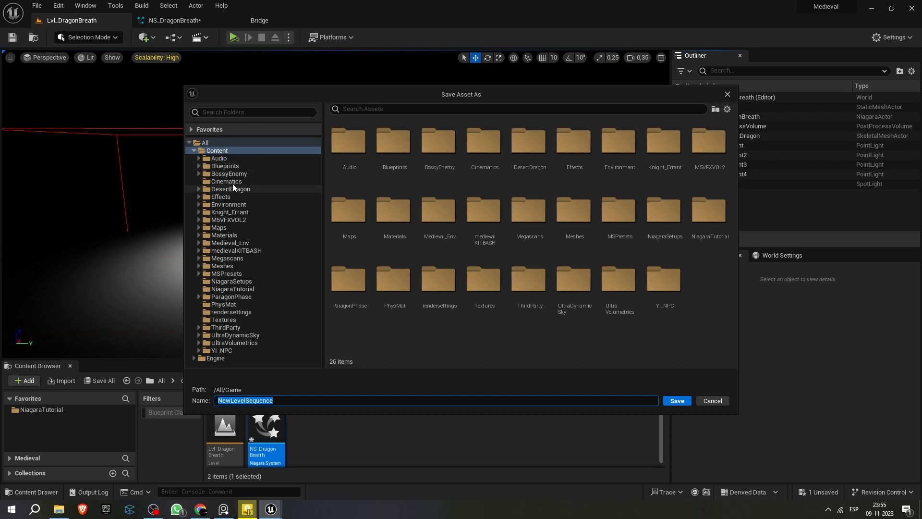
{"action": "left_click", "coordinate": [237, 289]}
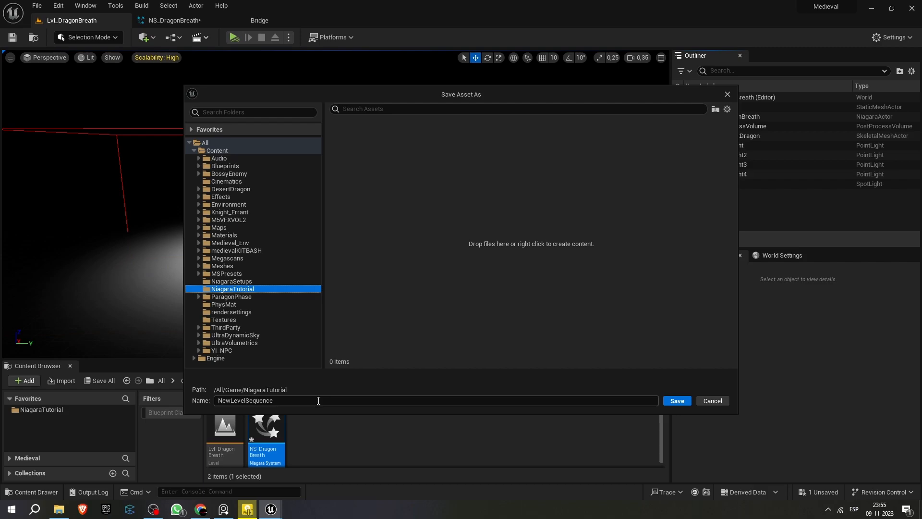
{"action": "left_click", "coordinate": [357, 401]}
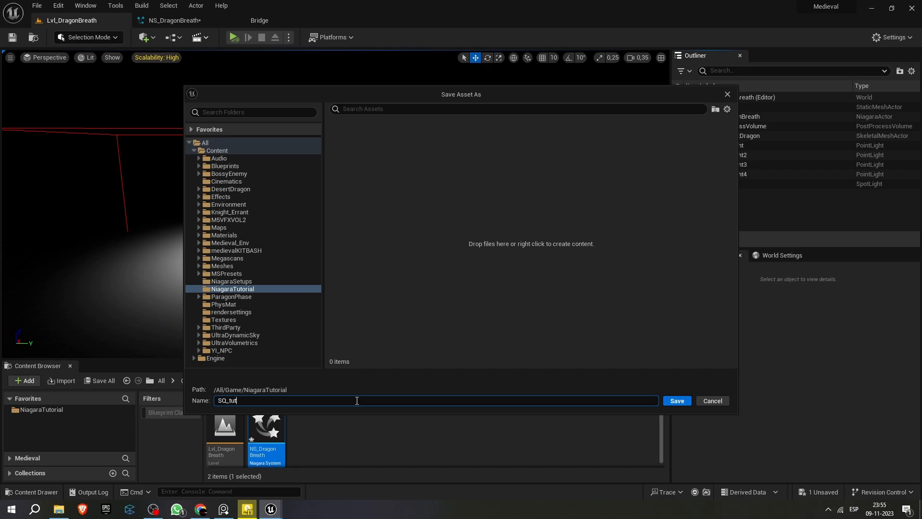
{"action": "key", "text": "Return"}
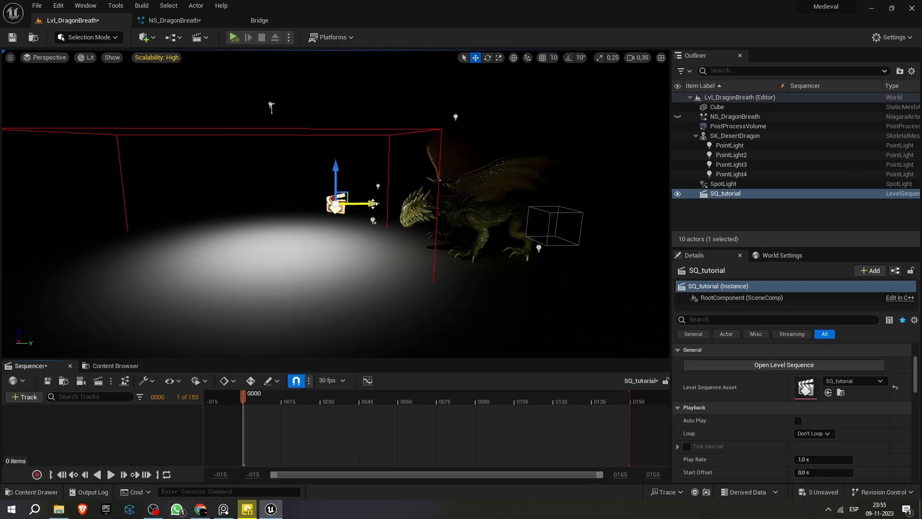
{"action": "left_click_drag", "start_coordinate": [373, 204], "coordinate": [651, 202]}
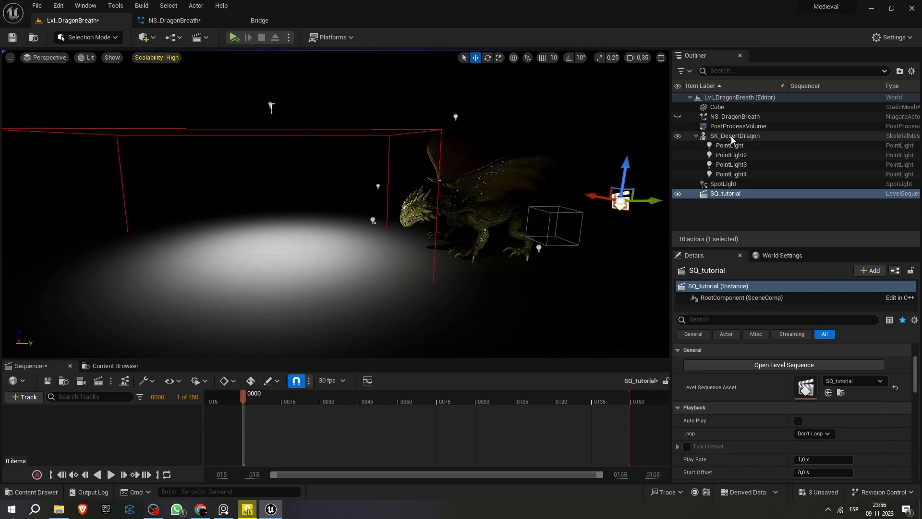
Step: Add SK_DesertDragon to the sequence with the ANIM_DesertDragon_SpreadFire animation and scrub through it to frame 100
{"action": "left_click_drag", "start_coordinate": [733, 138], "coordinate": [116, 419]}
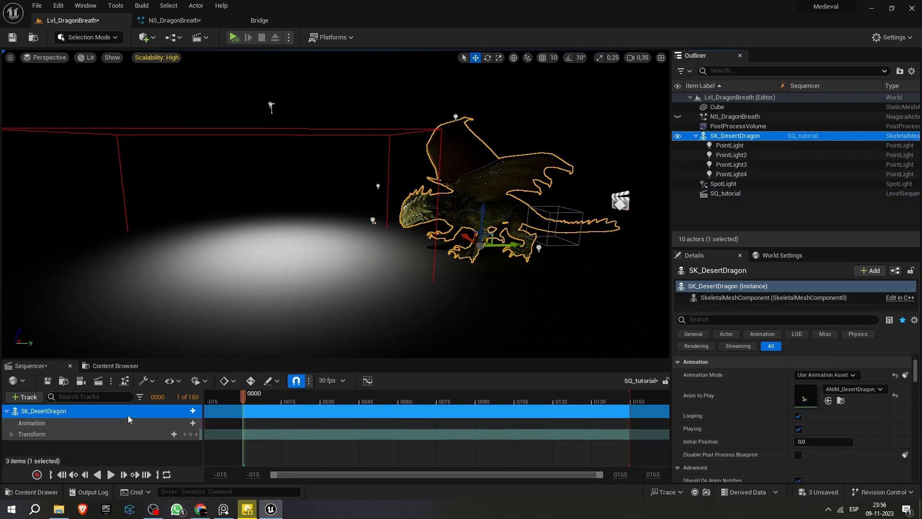
{"action": "left_click", "coordinate": [193, 423]}
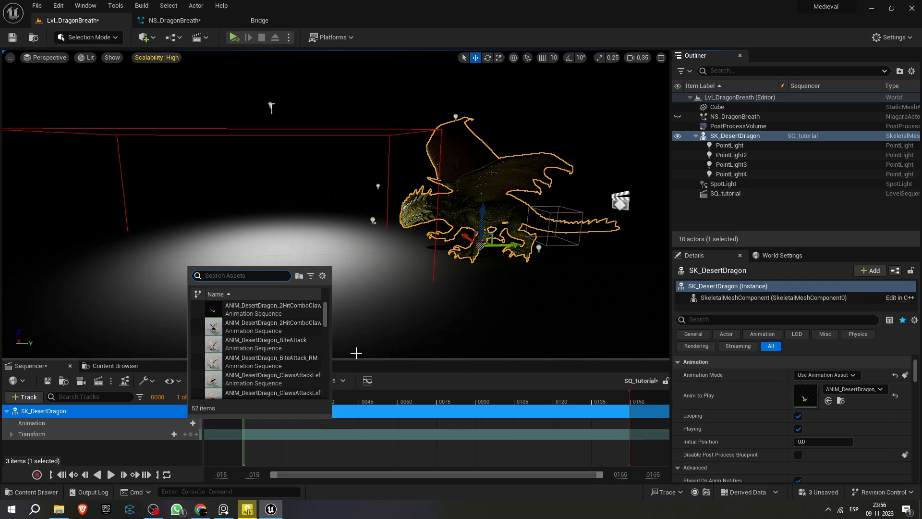
{"action": "left_click_drag", "start_coordinate": [325, 319], "coordinate": [331, 368]}
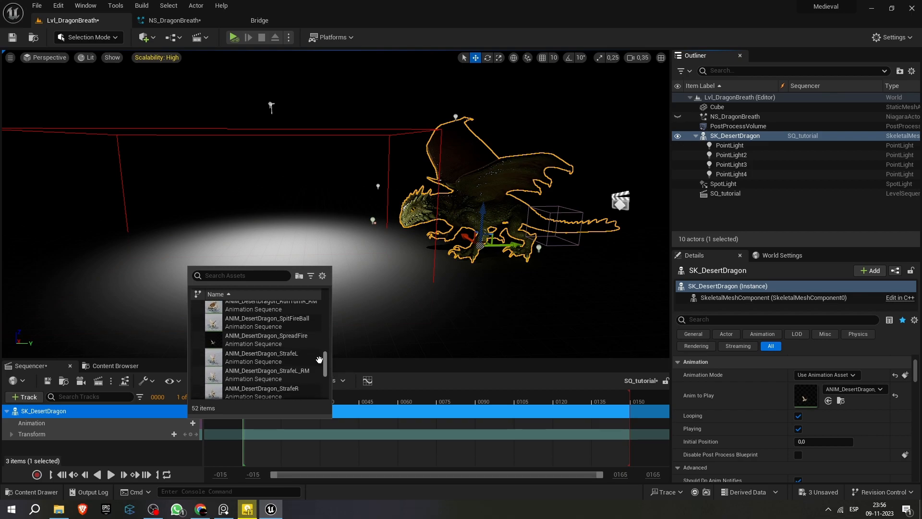
{"action": "left_click", "coordinate": [268, 389]}
{"action": "left_click_drag", "start_coordinate": [244, 396], "coordinate": [502, 403]}
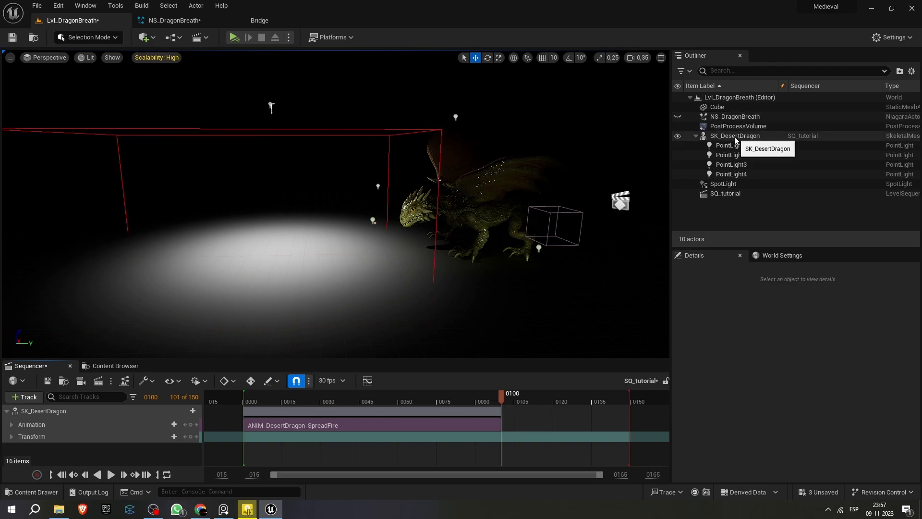
Step: Try attaching NS_DragonBreath to SK_DesertDragon's Head bone, check its motion over the animation, and undo the attachment
{"action": "left_click_drag", "start_coordinate": [726, 117], "coordinate": [725, 138]}
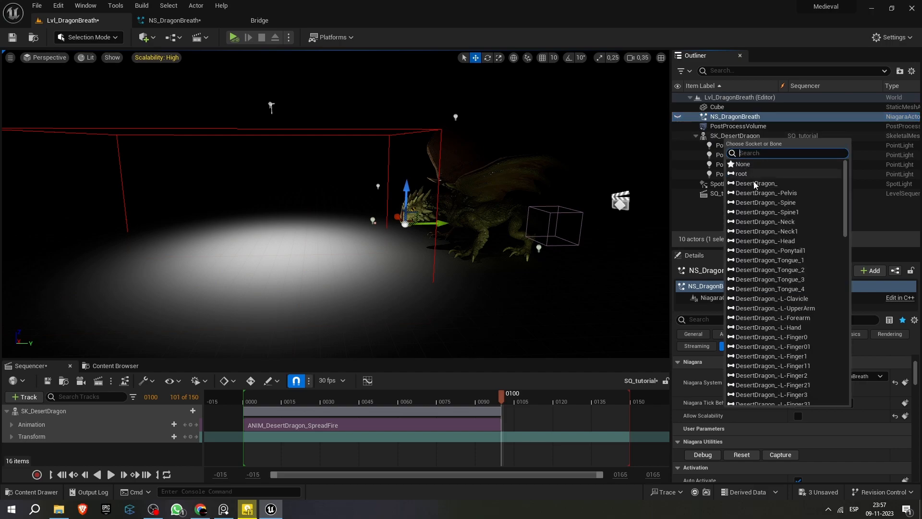
{"action": "left_click", "coordinate": [756, 240]}
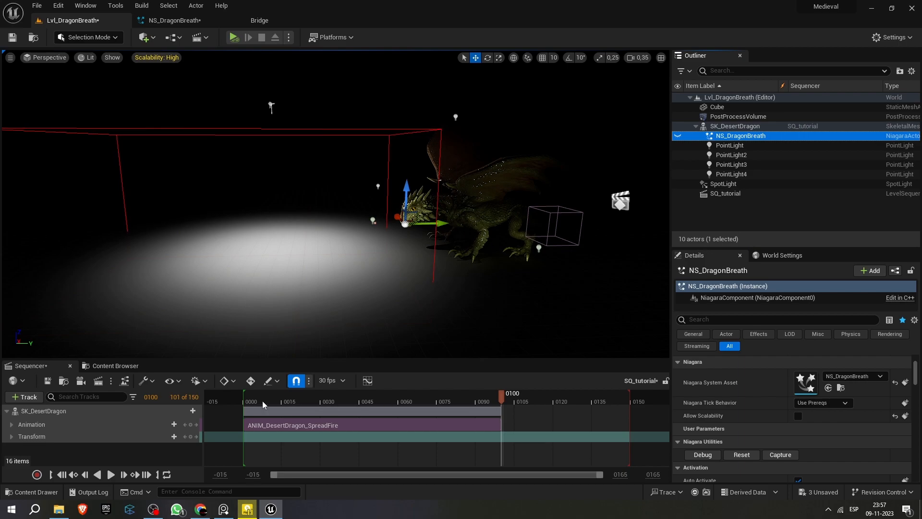
{"action": "left_click_drag", "start_coordinate": [249, 402], "coordinate": [308, 393]}
{"action": "key", "text": "space"}
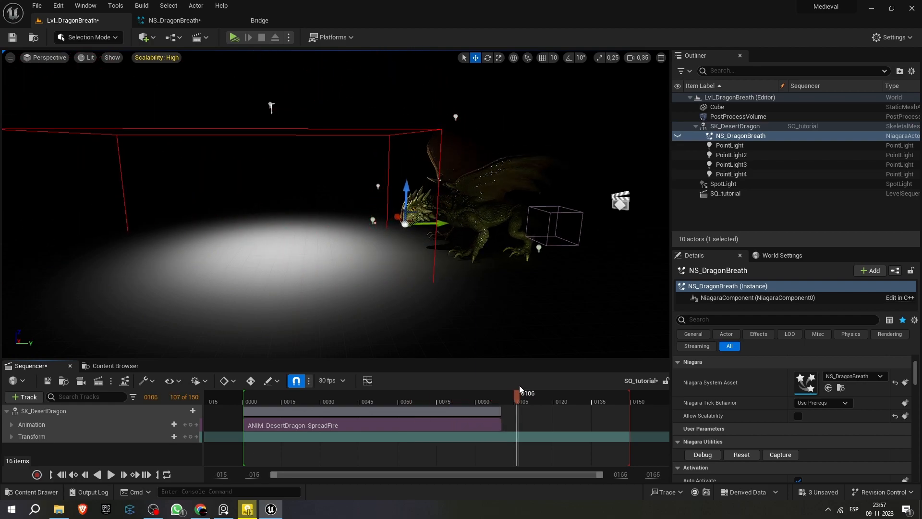
{"action": "mouse_move", "coordinate": [449, 390]}
{"action": "left_mouse_down"}
{"action": "mouse_move", "coordinate": [237, 393]}
{"action": "mouse_move", "coordinate": [494, 377]}
{"action": "mouse_move", "coordinate": [451, 372]}
{"action": "left_mouse_up"}
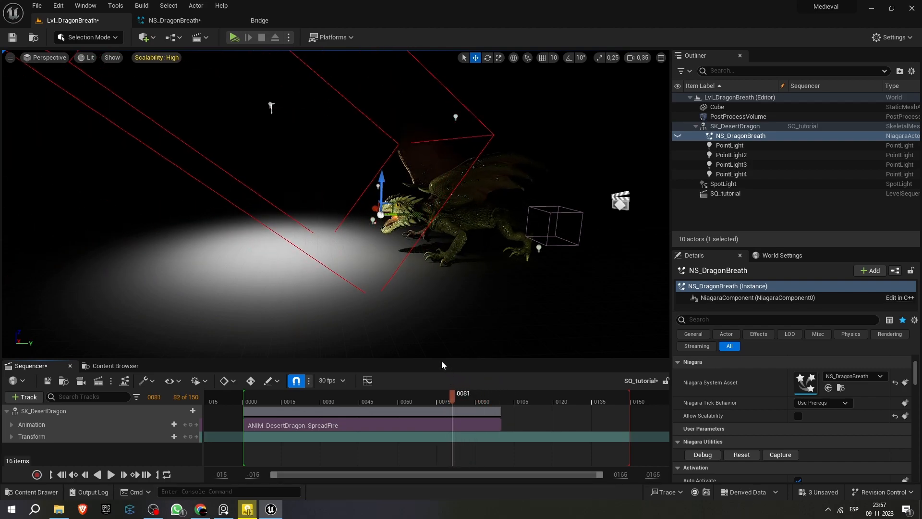
{"action": "key", "text": "ctrl+z"}
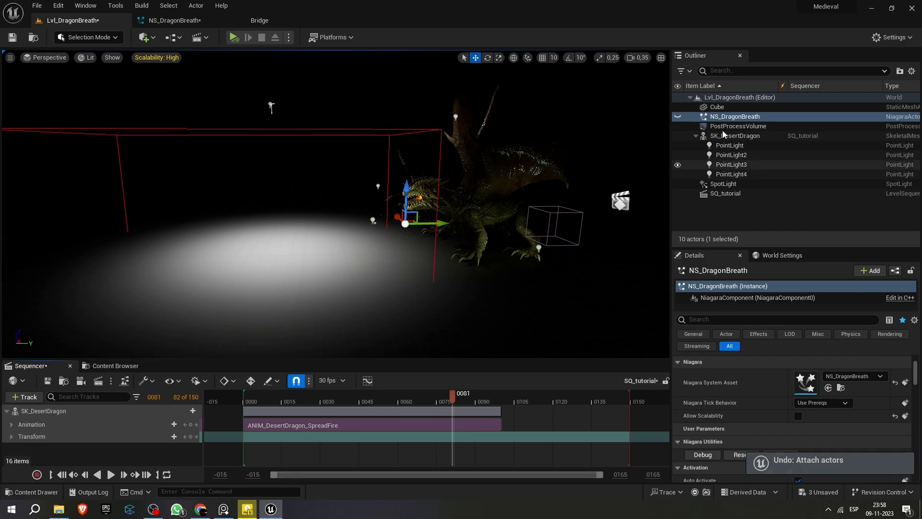
Step: Attach NS_DragonBreath to SK_DesertDragon's Neck bone and scrub the sequence to check how it follows the animation
{"action": "left_click_drag", "start_coordinate": [746, 118], "coordinate": [742, 137]}
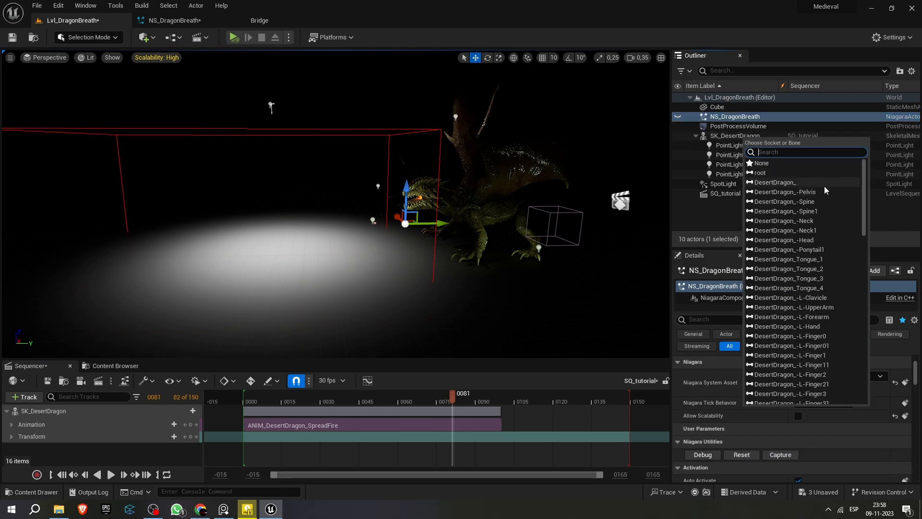
{"action": "left_click", "coordinate": [814, 221]}
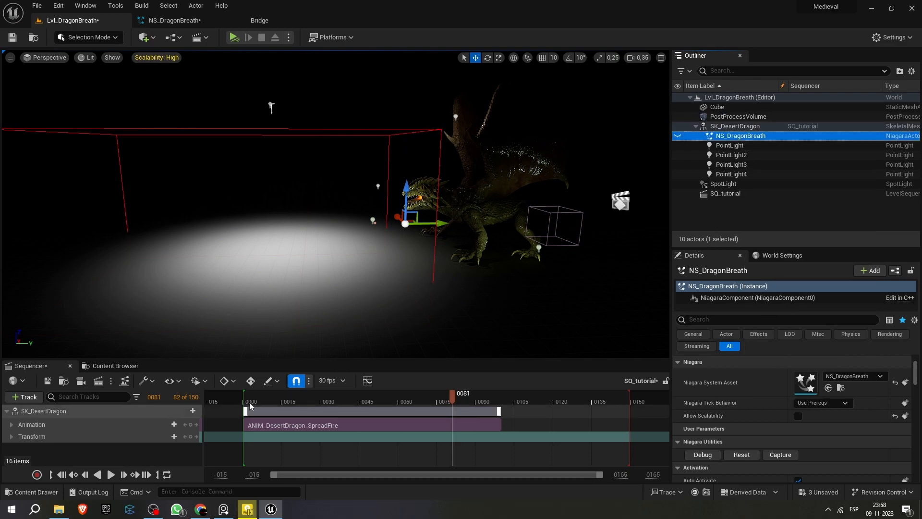
{"action": "left_click_drag", "start_coordinate": [252, 401], "coordinate": [383, 394]}
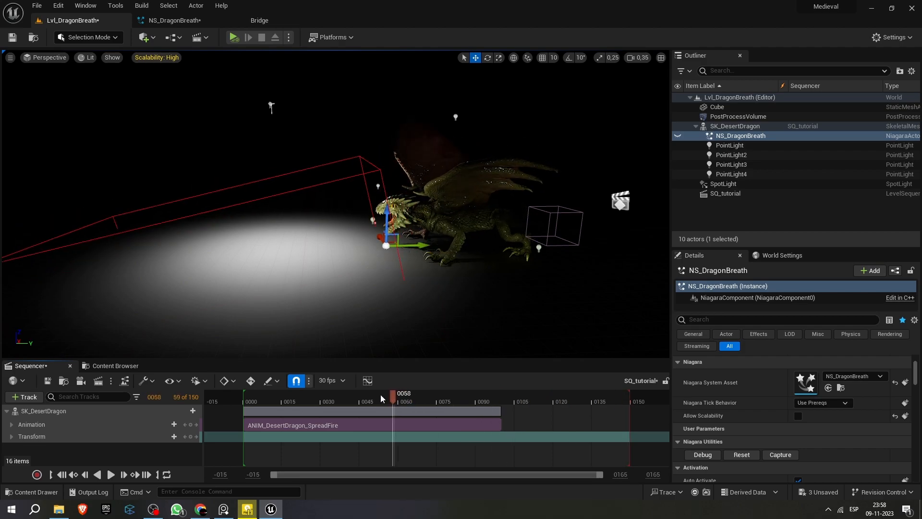
{"action": "left_click_drag", "start_coordinate": [306, 392], "coordinate": [409, 393]}
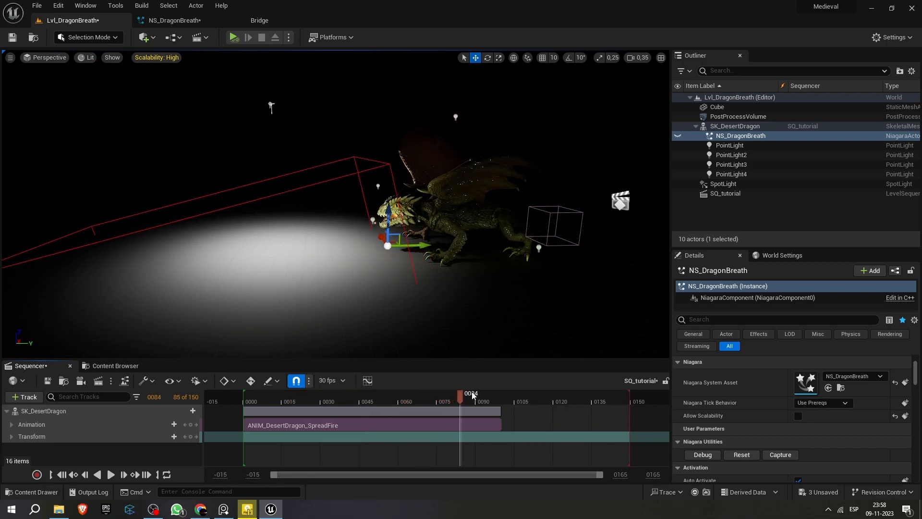
{"action": "left_click_drag", "start_coordinate": [471, 395], "coordinate": [502, 394]}
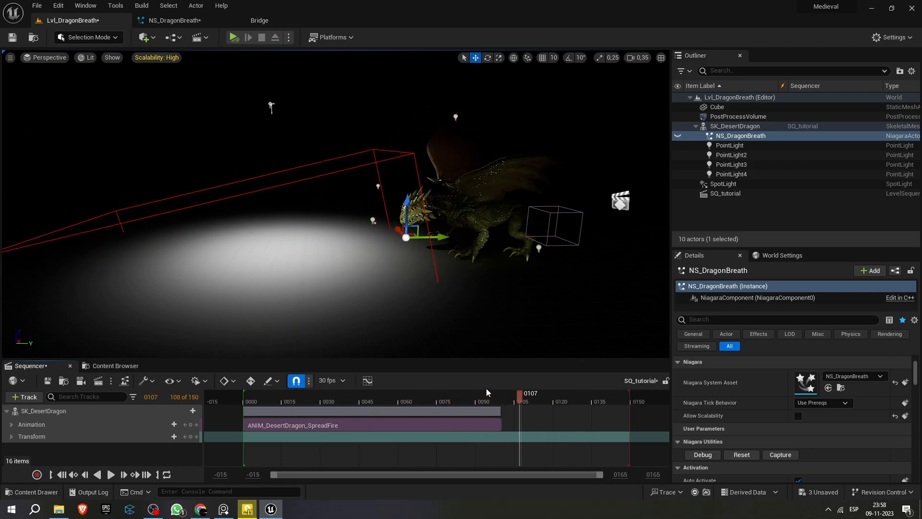
{"action": "left_click_drag", "start_coordinate": [344, 383], "coordinate": [371, 379]}
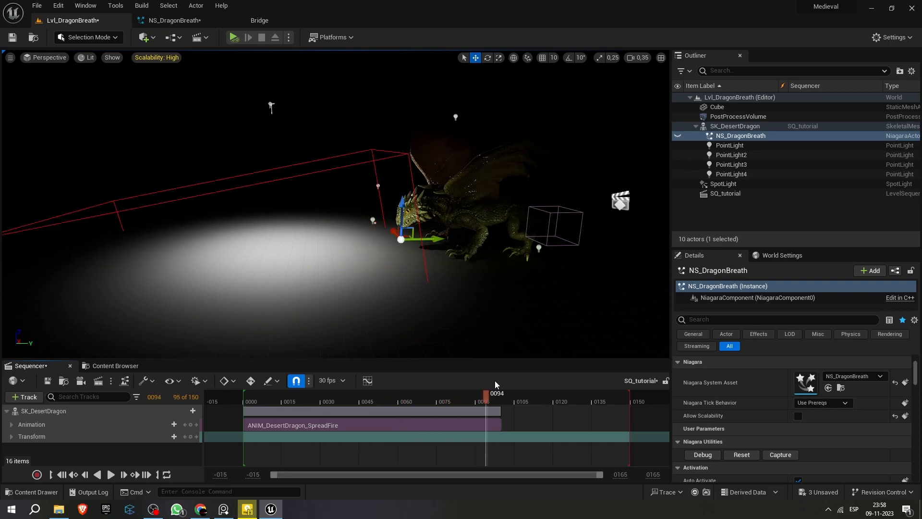
Step: At frame 30, raise NS_DragonBreath into the dragon's open mouth and rotate it to correct the breath's direction
{"action": "left_click_drag", "start_coordinate": [338, 390], "coordinate": [321, 405]}
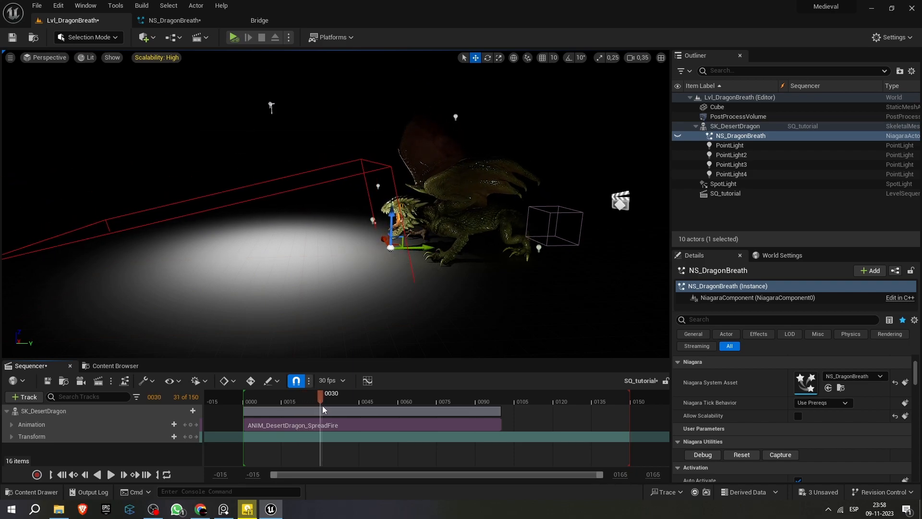
{"action": "scroll", "coordinate": [487, 185], "scroll_direction": "up", "scroll_amount": 3}
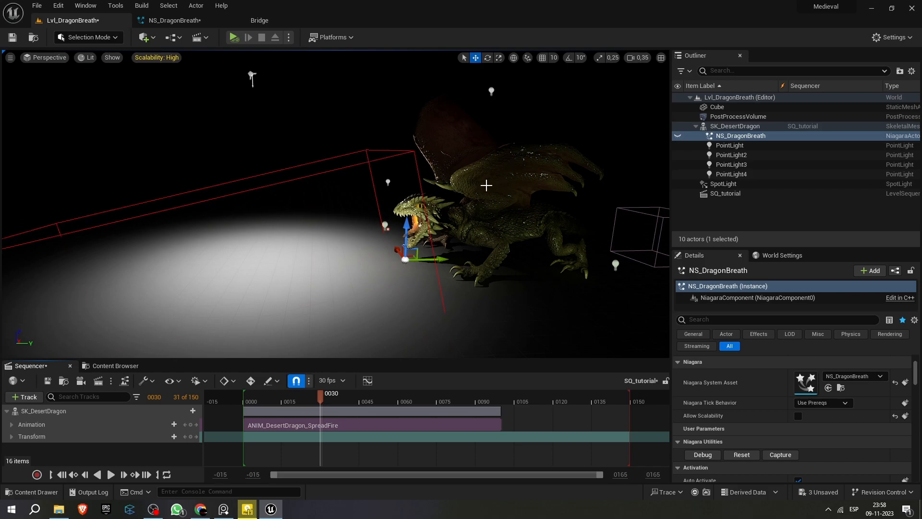
{"action": "scroll", "coordinate": [426, 254], "scroll_direction": "up", "scroll_amount": 2}
{"action": "left_click_drag", "start_coordinate": [424, 255], "coordinate": [434, 214]}
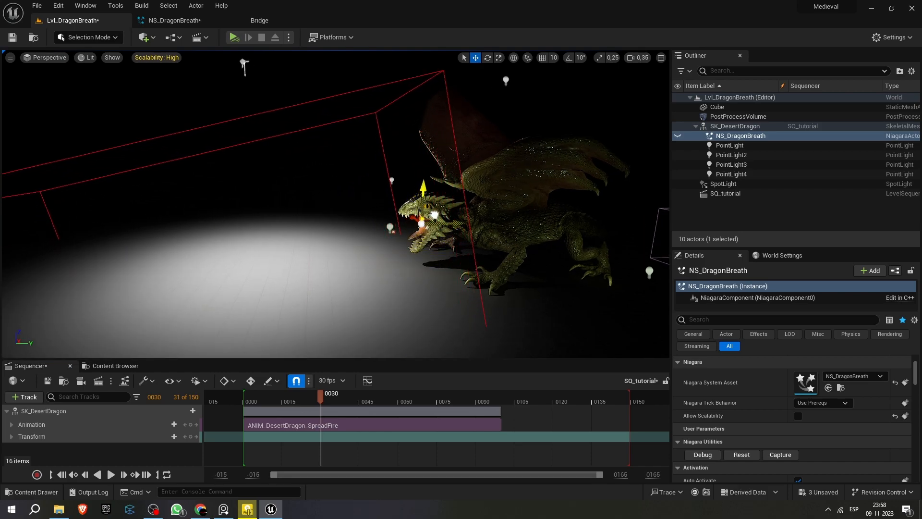
{"action": "left_click_drag", "start_coordinate": [395, 182], "coordinate": [410, 180]}
Step: Show NS_DragonBreath to inspect the flame near the sequence start, hide it, and scrub to frame 71 and back to 0 to check its alignment
{"action": "left_click_drag", "start_coordinate": [319, 394], "coordinate": [249, 379]}
{"action": "left_click", "coordinate": [678, 136]}
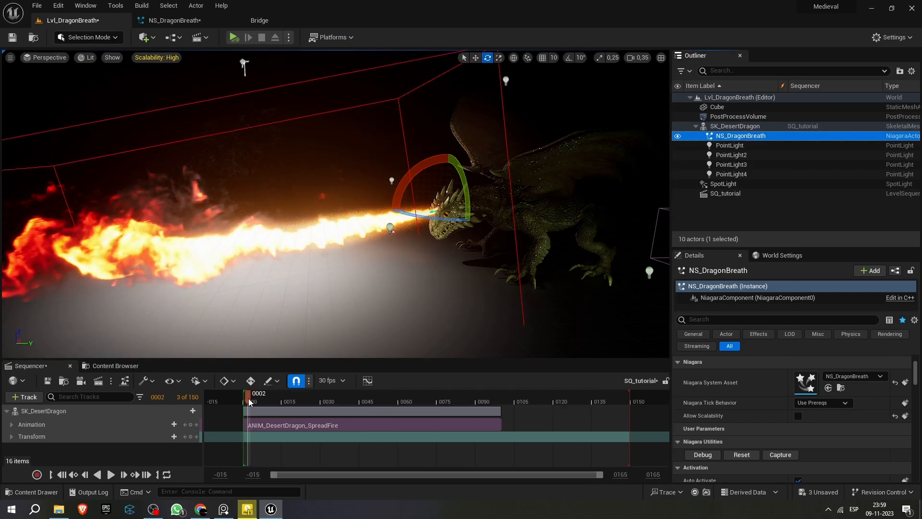
{"action": "key", "text": "r"}
{"action": "left_click_drag", "start_coordinate": [249, 398], "coordinate": [264, 365]}
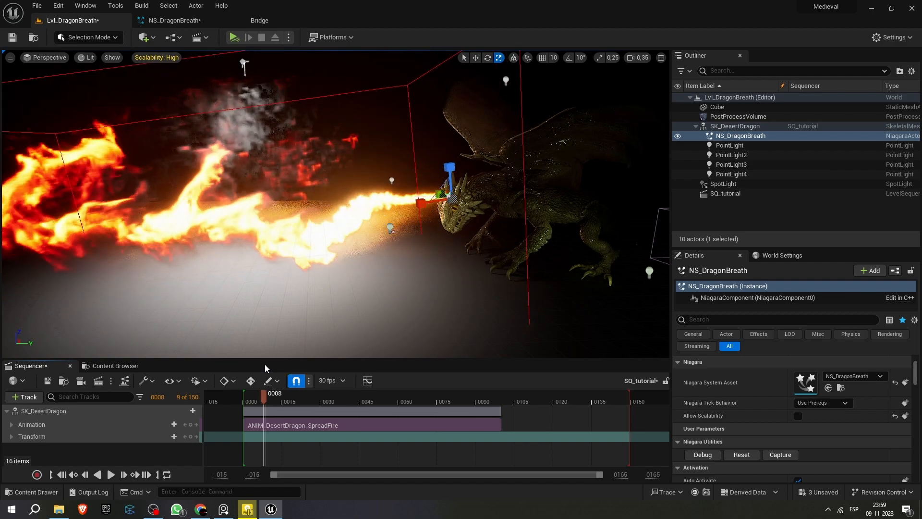
{"action": "left_click", "coordinate": [677, 137]}
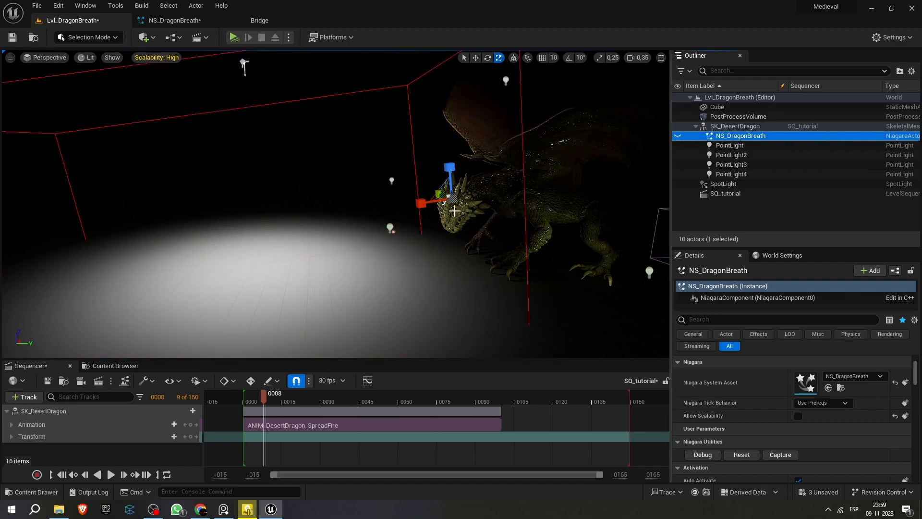
{"action": "left_click_drag", "start_coordinate": [265, 400], "coordinate": [427, 399]}
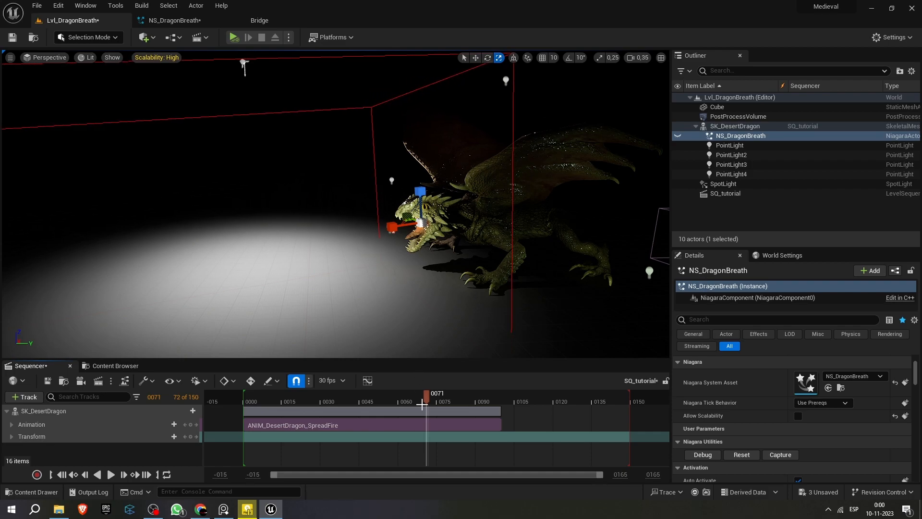
{"action": "left_click_drag", "start_coordinate": [428, 396], "coordinate": [243, 399]}
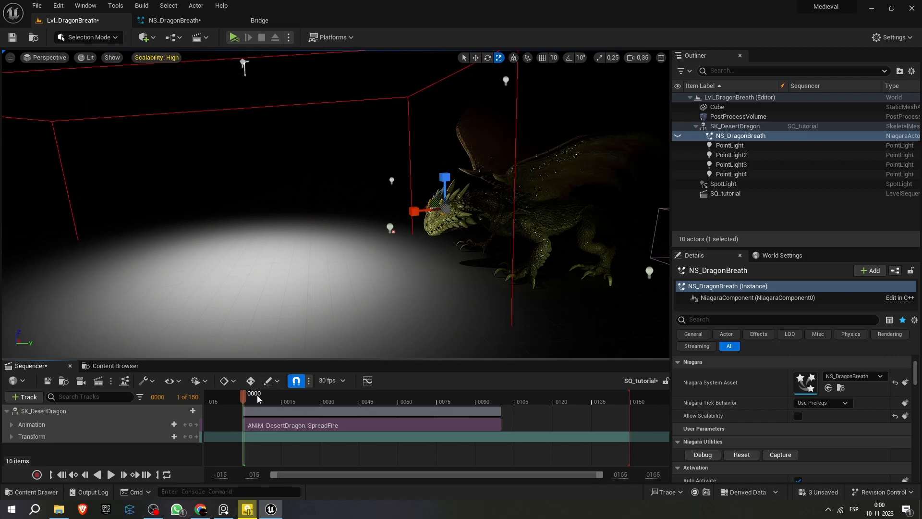
Step: Scrub to frame 15 and add the NS_DragonBreath actor to the SQ_tutorial sequence
{"action": "left_click_drag", "start_coordinate": [243, 398], "coordinate": [281, 399]}
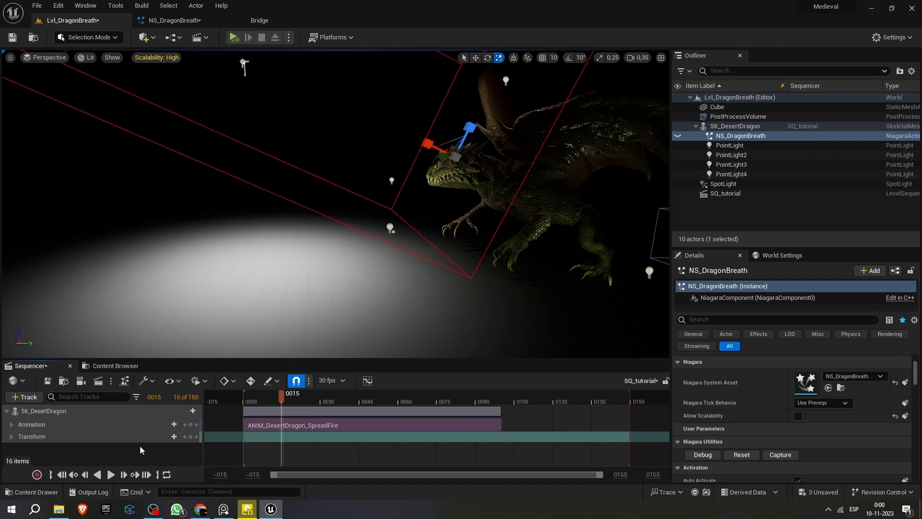
{"action": "left_click", "coordinate": [740, 136]}
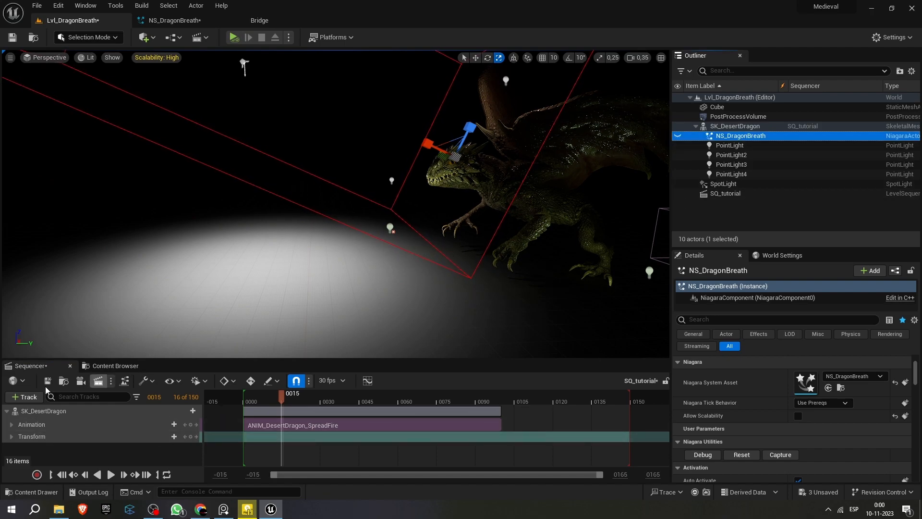
{"action": "left_click", "coordinate": [30, 397]}
{"action": "mouse_move", "coordinate": [120, 238]}
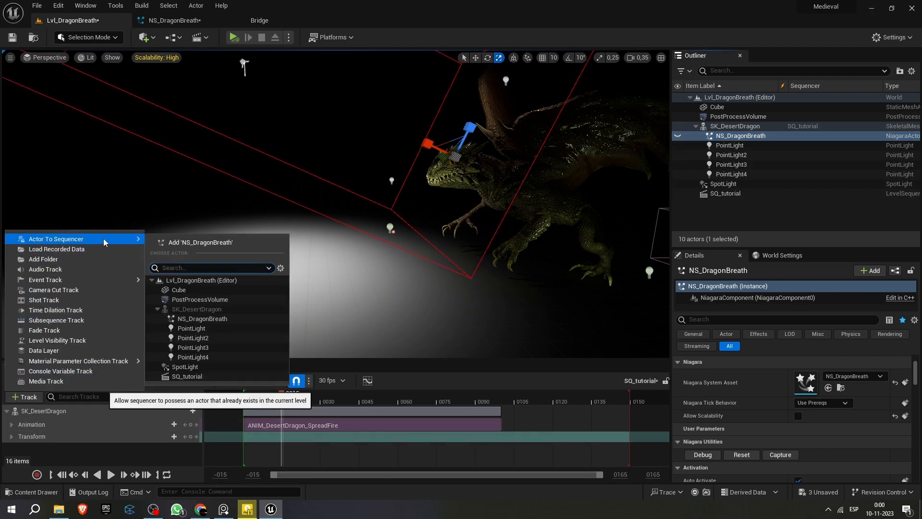
{"action": "left_click", "coordinate": [177, 243]}
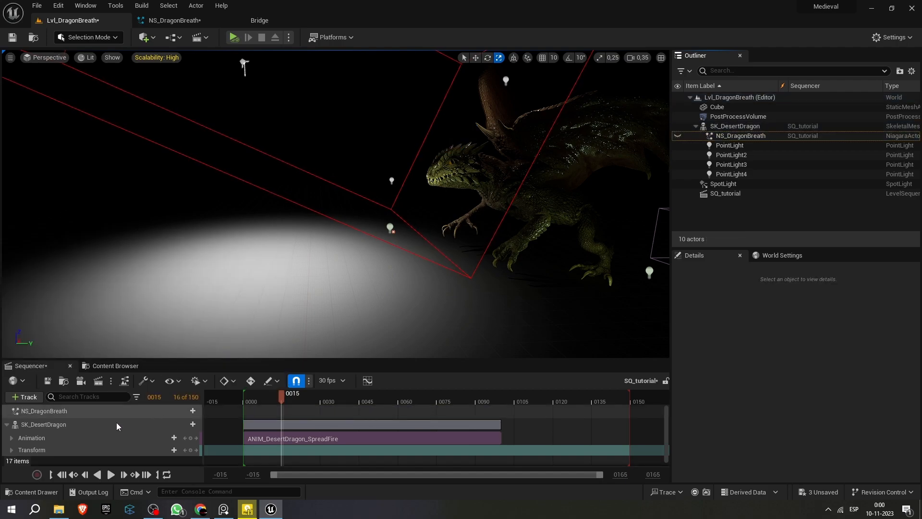
Step: Add NiagaraComponent0 under NS_DragonBreath in the sequence and give it a Niagara System Life Cycle Track
{"action": "left_click", "coordinate": [193, 410]}
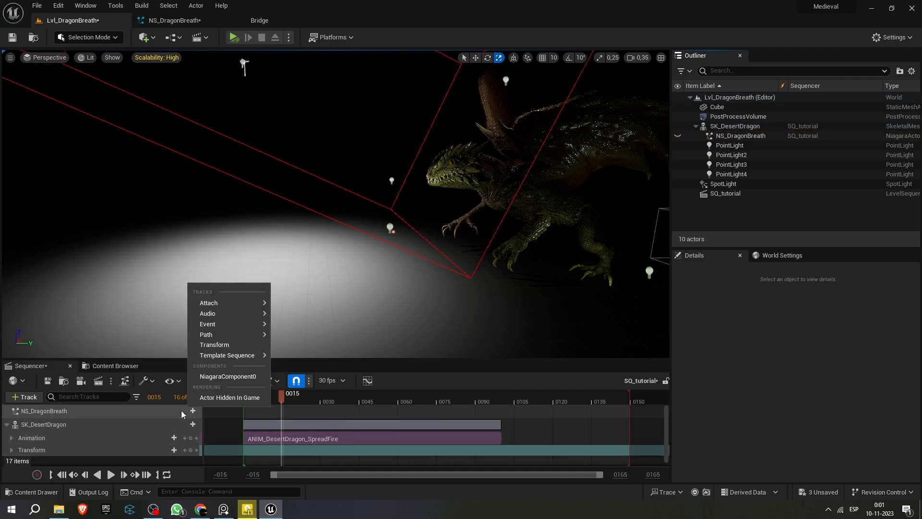
{"action": "left_click", "coordinate": [228, 376]}
{"action": "left_click", "coordinate": [193, 411]}
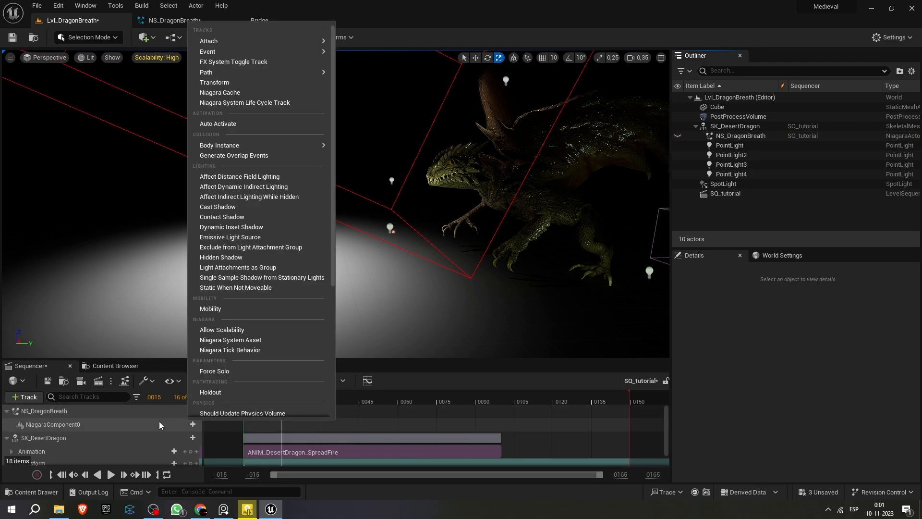
{"action": "left_click", "coordinate": [283, 104]}
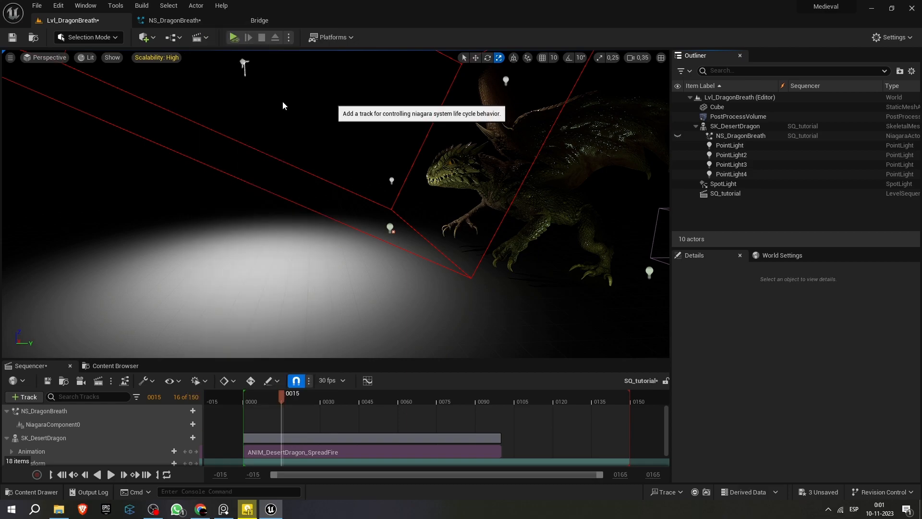
Step: Start the Life Cycle section at about frame 24, make NS_DragonBreath visible, and scrub to frame 78 to check the flame
{"action": "left_click_drag", "start_coordinate": [281, 399], "coordinate": [313, 398]}
{"action": "left_click", "coordinate": [678, 136]}
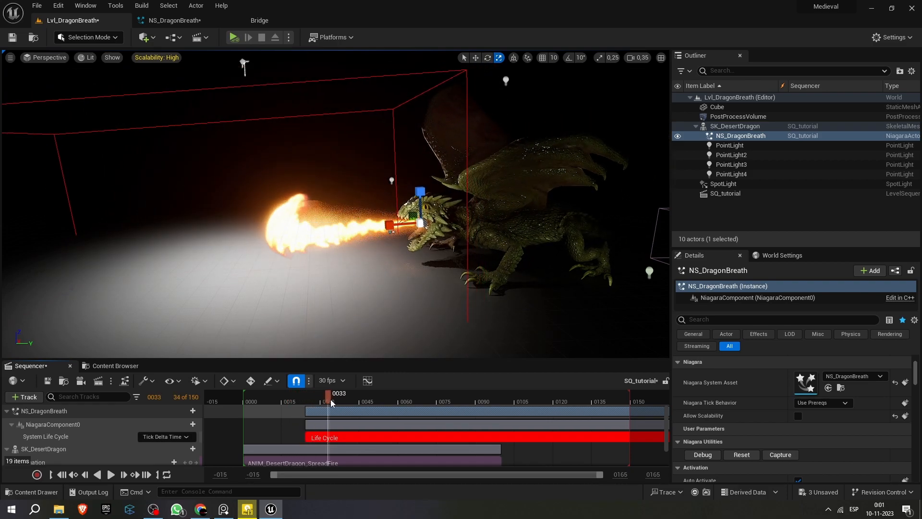
{"action": "left_click_drag", "start_coordinate": [382, 399], "coordinate": [444, 405]}
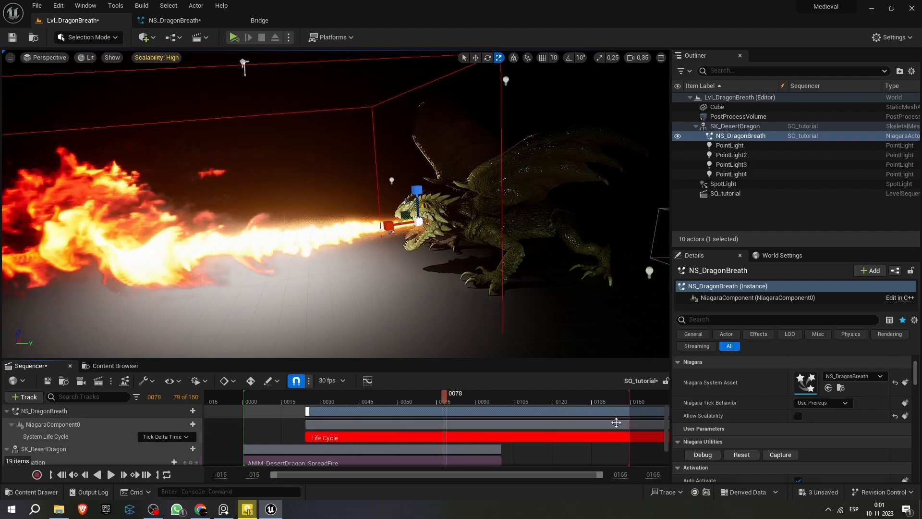
Step: Extend the sequence's view range end to 600 and trim the end of the Life Cycle section to about frame 78
{"action": "left_click", "coordinate": [621, 474]}
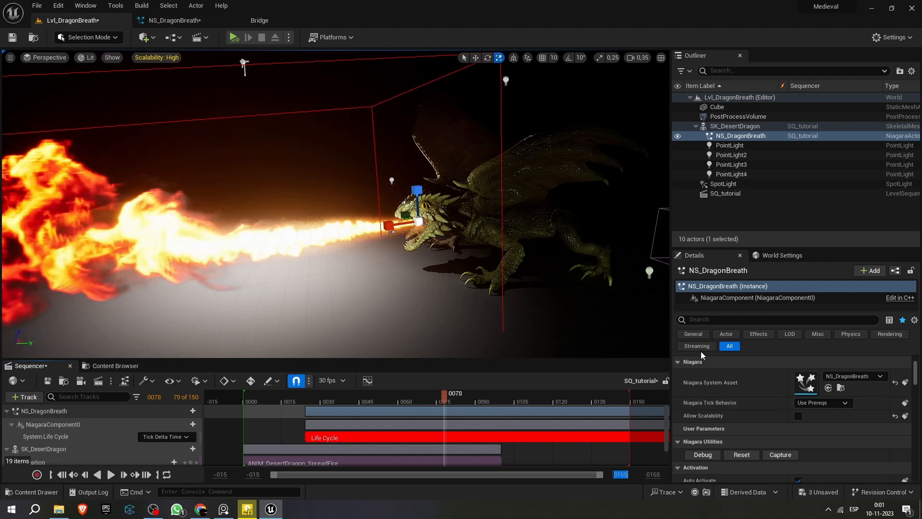
{"action": "type", "text": "300"}
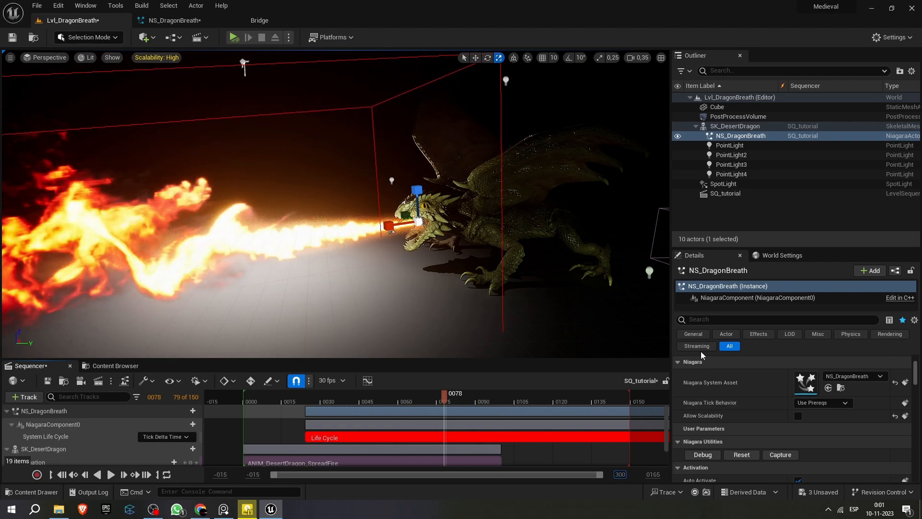
{"action": "key", "text": "Return"}
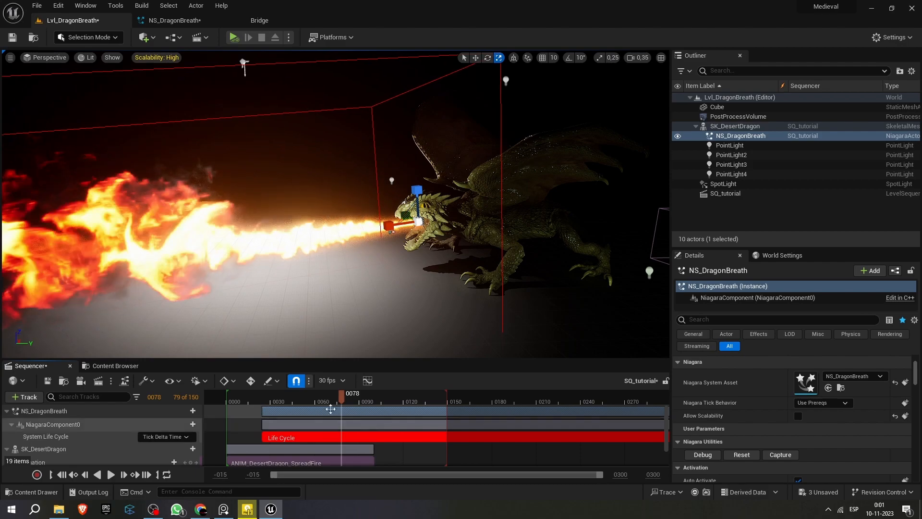
{"action": "left_click", "coordinate": [622, 477]}
{"action": "type", "text": "600"}
{"action": "key", "text": "Return"}
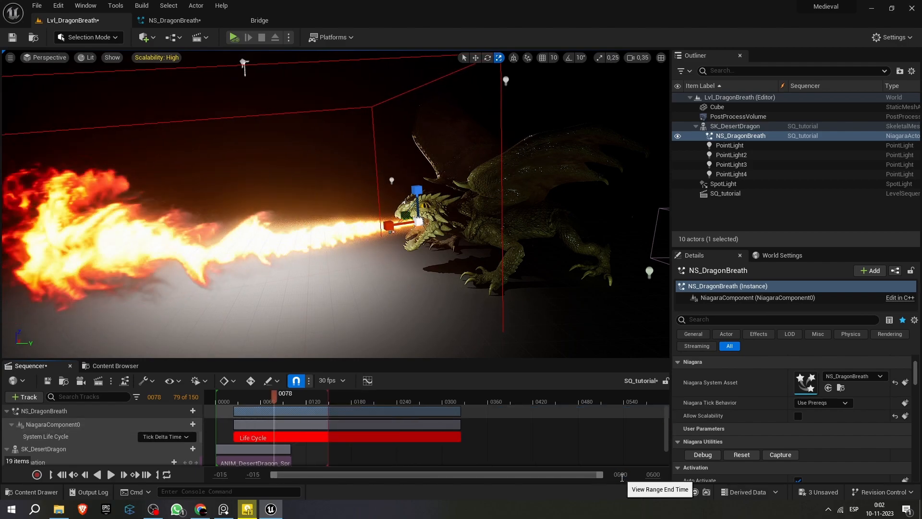
{"action": "left_click_drag", "start_coordinate": [457, 411], "coordinate": [264, 395]}
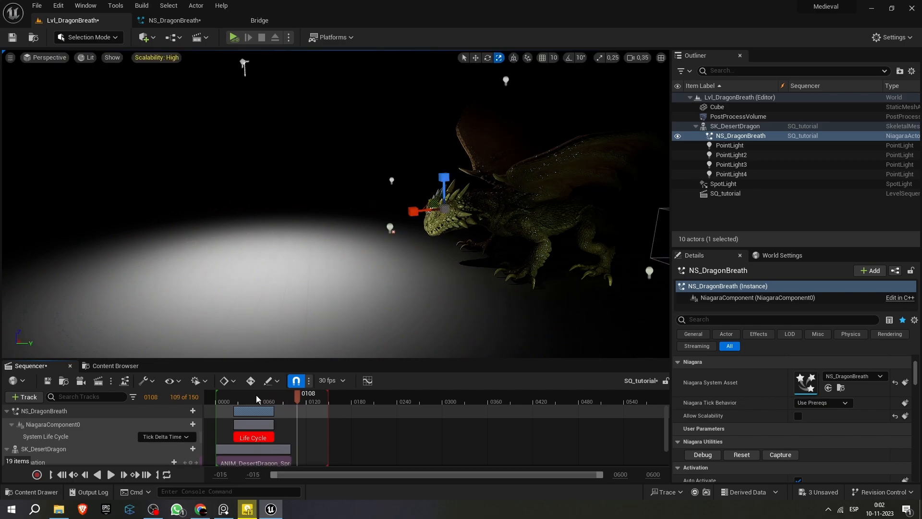
Step: Scrub around the end of the Life Cycle section and play the sequence from near its start to check the flame's timing
{"action": "left_click_drag", "start_coordinate": [238, 395], "coordinate": [283, 397]}
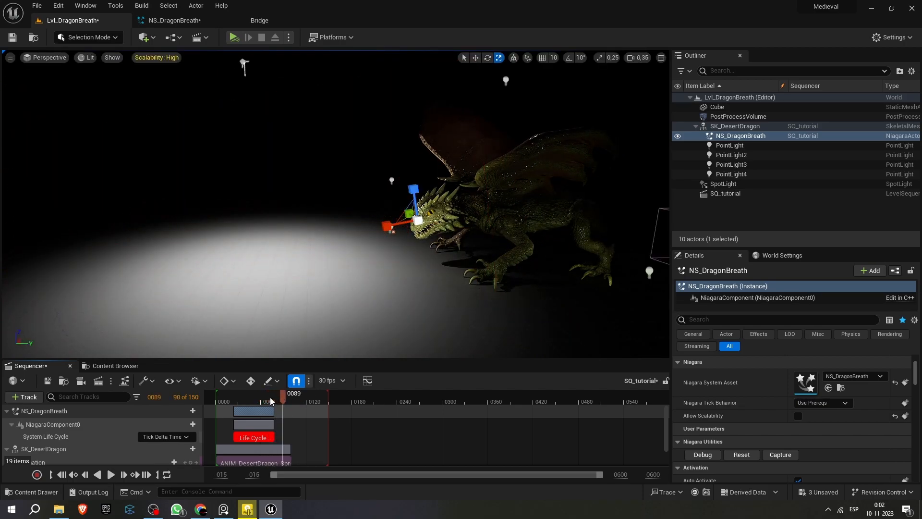
{"action": "left_click", "coordinate": [277, 401]}
{"action": "mouse_move", "coordinate": [278, 397]}
{"action": "left_mouse_down"}
{"action": "mouse_move", "coordinate": [266, 399]}
{"action": "mouse_move", "coordinate": [279, 403]}
{"action": "left_mouse_up"}
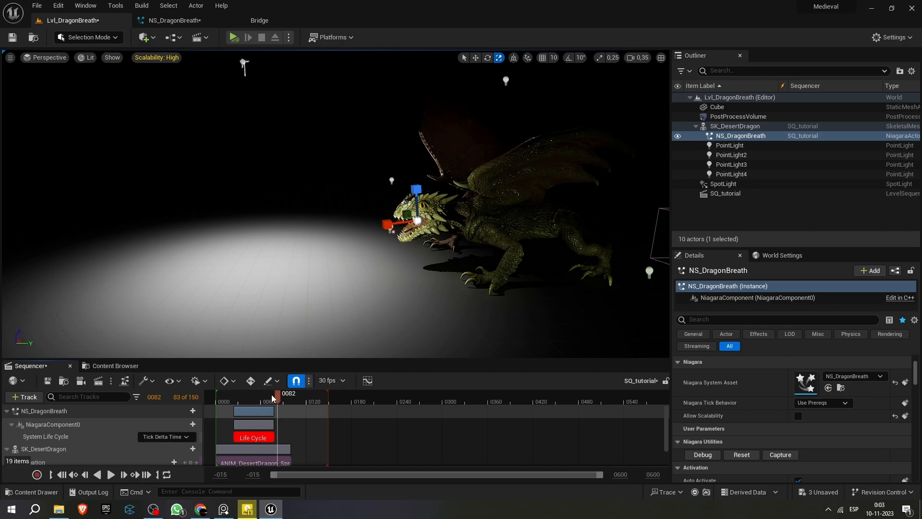
{"action": "left_click", "coordinate": [238, 397]}
{"action": "key", "text": "space"}
{"action": "key", "text": "space"}
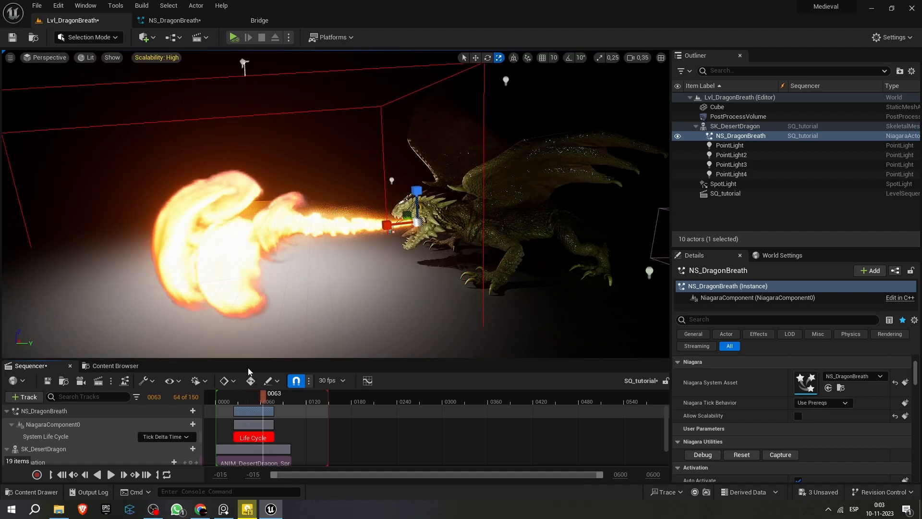
Step: Deselect NS_DragonBreath and scrub and play the sequence between frames 47 and 92 to examine how the flame follows the dragon's head
{"action": "mouse_move", "coordinate": [308, 234]}
{"action": "right_mouse_down"}
{"action": "mouse_move", "coordinate": [299, 195]}
{"action": "mouse_move", "coordinate": [308, 234]}
{"action": "mouse_move", "coordinate": [301, 230]}
{"action": "right_mouse_up"}
{"action": "key", "text": "e"}
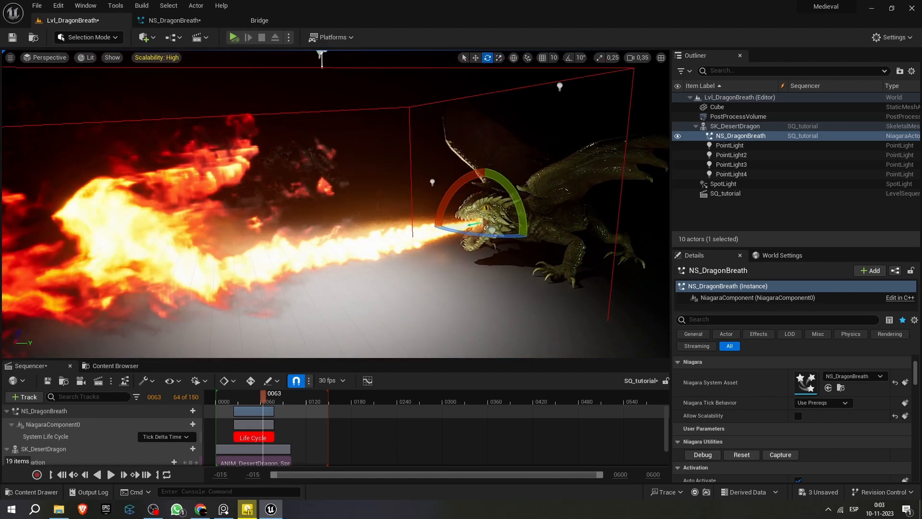
{"action": "right_click", "coordinate": [333, 216]}
{"action": "key", "text": "Escape"}
{"action": "key", "text": "Escape"}
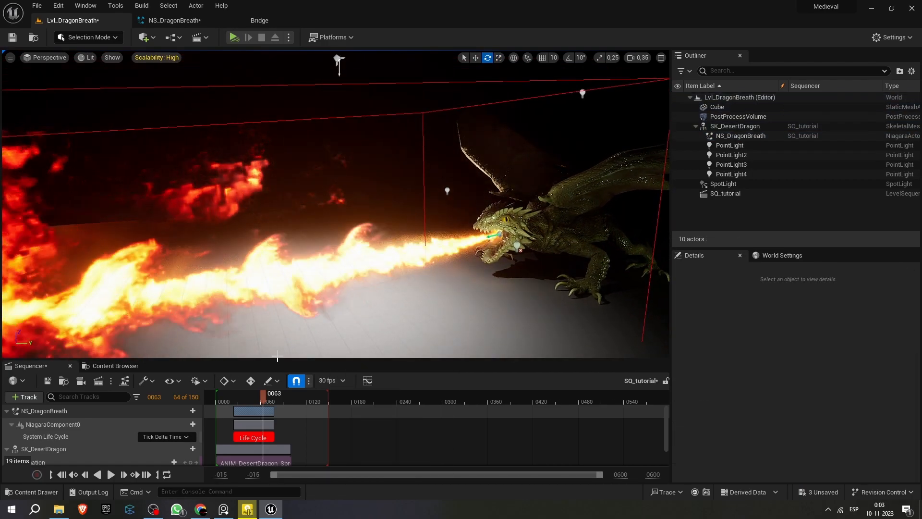
{"action": "mouse_move", "coordinate": [258, 402]}
{"action": "left_mouse_down"}
{"action": "mouse_move", "coordinate": [277, 400]}
{"action": "mouse_move", "coordinate": [234, 397]}
{"action": "mouse_move", "coordinate": [259, 397]}
{"action": "mouse_move", "coordinate": [234, 393]}
{"action": "mouse_move", "coordinate": [252, 393]}
{"action": "left_mouse_up"}
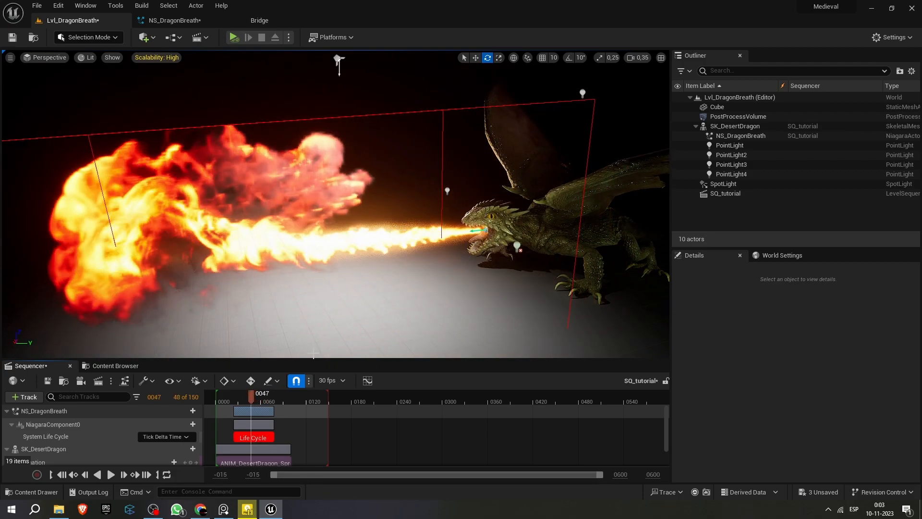
{"action": "left_click_drag", "start_coordinate": [251, 401], "coordinate": [259, 393]}
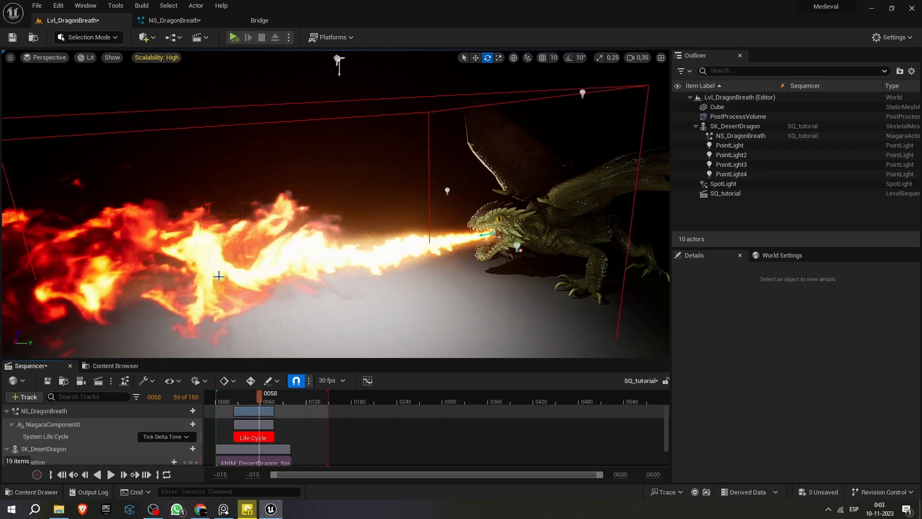
{"action": "mouse_move", "coordinate": [262, 398]}
{"action": "left_mouse_down"}
{"action": "mouse_move", "coordinate": [252, 397]}
{"action": "mouse_move", "coordinate": [261, 395]}
{"action": "left_mouse_up"}
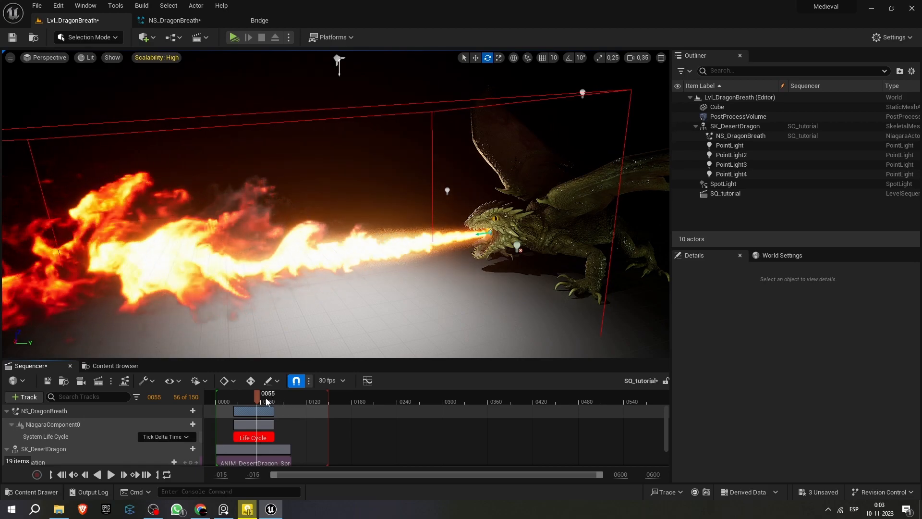
{"action": "key", "text": "space"}
{"action": "left_click", "coordinate": [286, 399]}
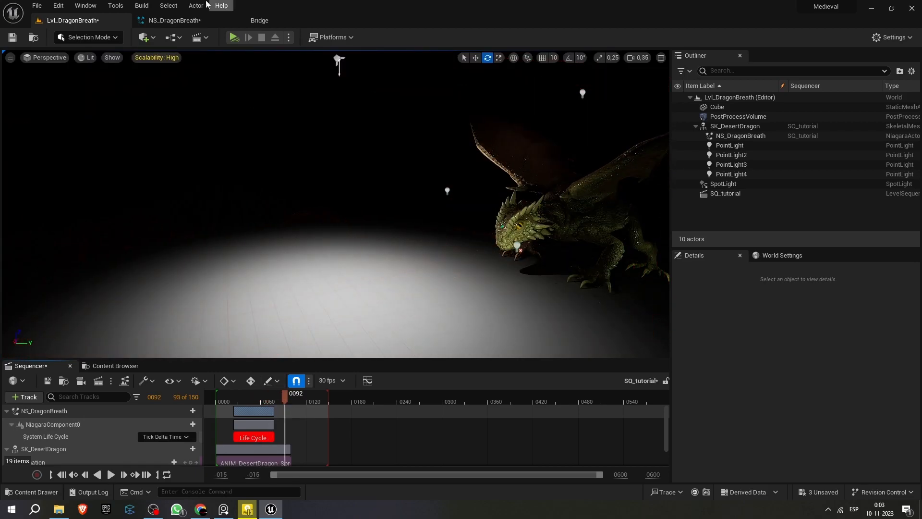
Step: Enable Compensate For Actor Motion in the Emitter Summary of Grid3D_Gas_Master_Emitter in the NS_DragonBreath system
{"action": "left_click", "coordinate": [178, 21]}
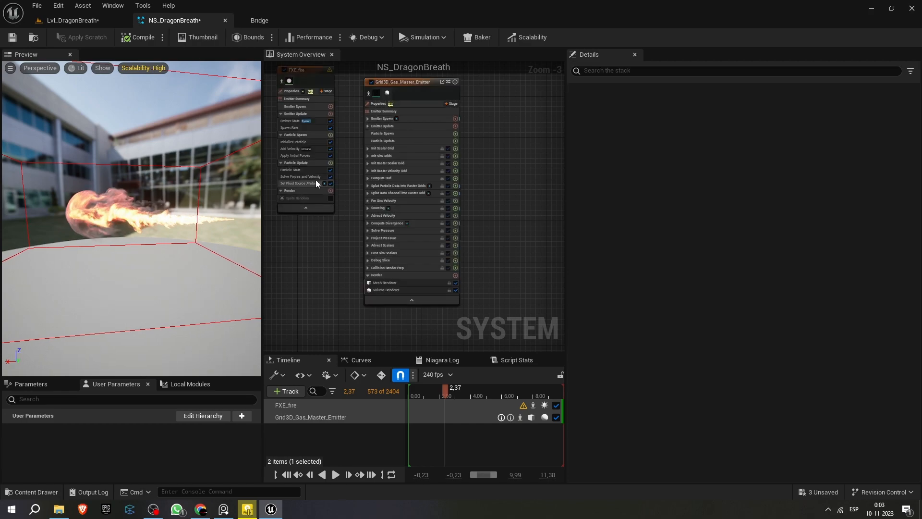
{"action": "left_click", "coordinate": [399, 112]}
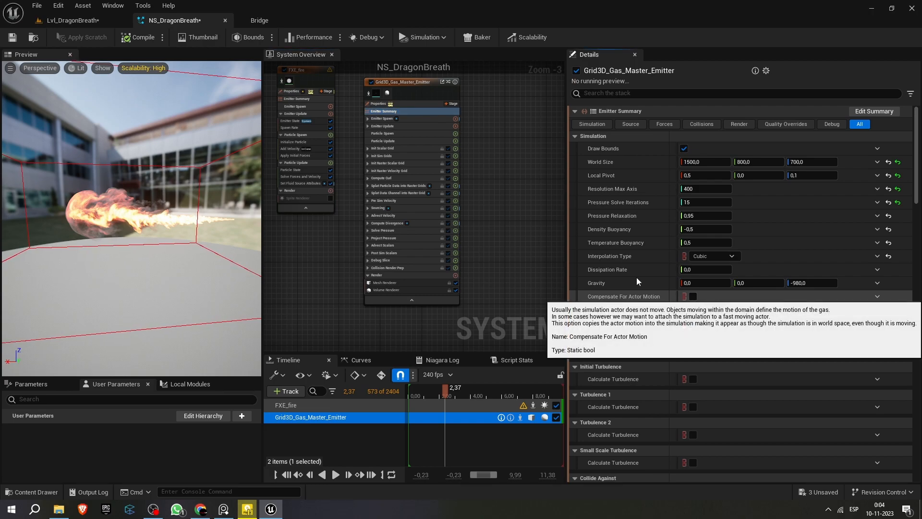
{"action": "left_click", "coordinate": [693, 297]}
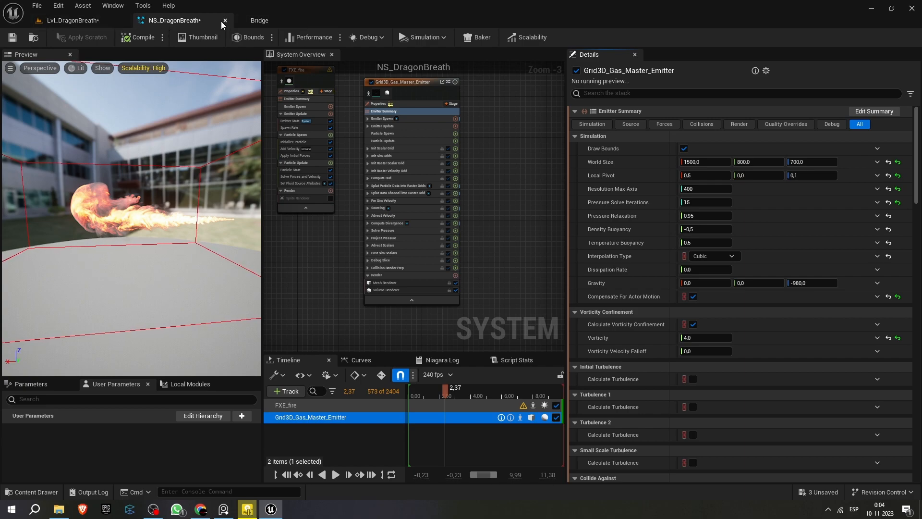
Step: Return to Lvl_DragonBreath and scrub the sequence back to frame 85 to check the flame with motion compensation
{"action": "left_click", "coordinate": [94, 20]}
{"action": "mouse_move", "coordinate": [295, 399]}
{"action": "left_mouse_down"}
{"action": "mouse_move", "coordinate": [244, 398]}
{"action": "mouse_move", "coordinate": [282, 399]}
{"action": "left_mouse_up"}
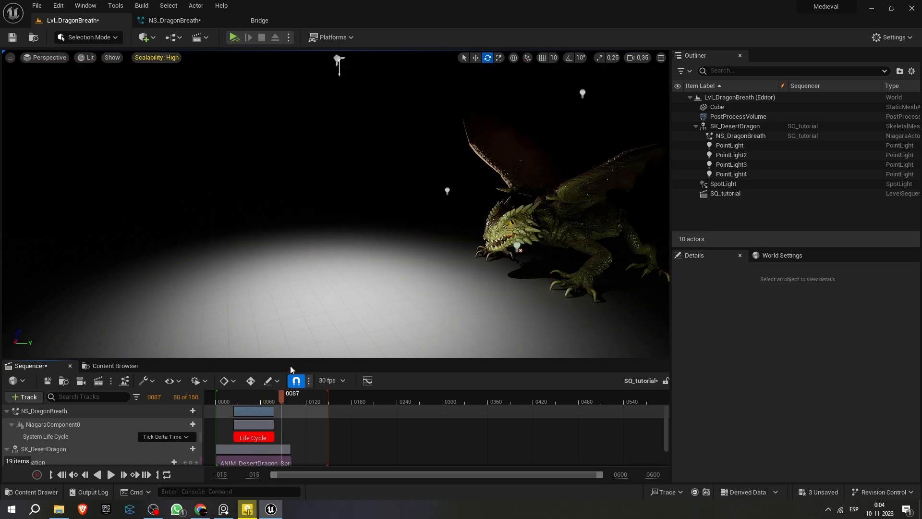
{"action": "left_click", "coordinate": [281, 398]}
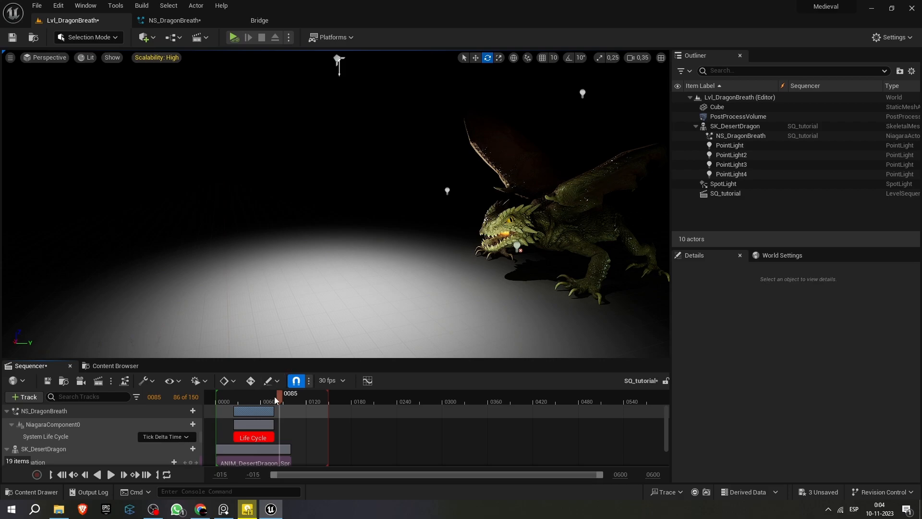
Step: Set Resolution Max Axis of Grid3D_Gas_Master_Emitter in NS_DragonBreath to 300
{"action": "left_click", "coordinate": [187, 22]}
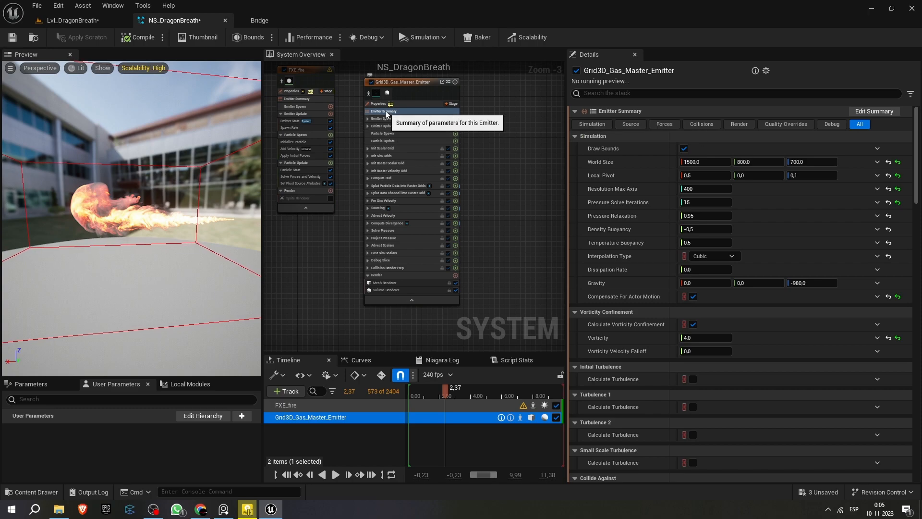
{"action": "left_click", "coordinate": [706, 189]}
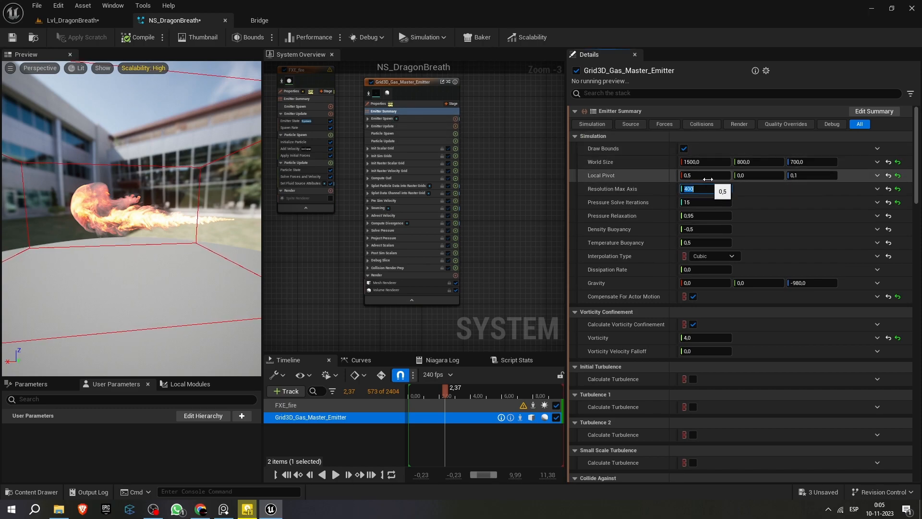
{"action": "type", "text": "300"}
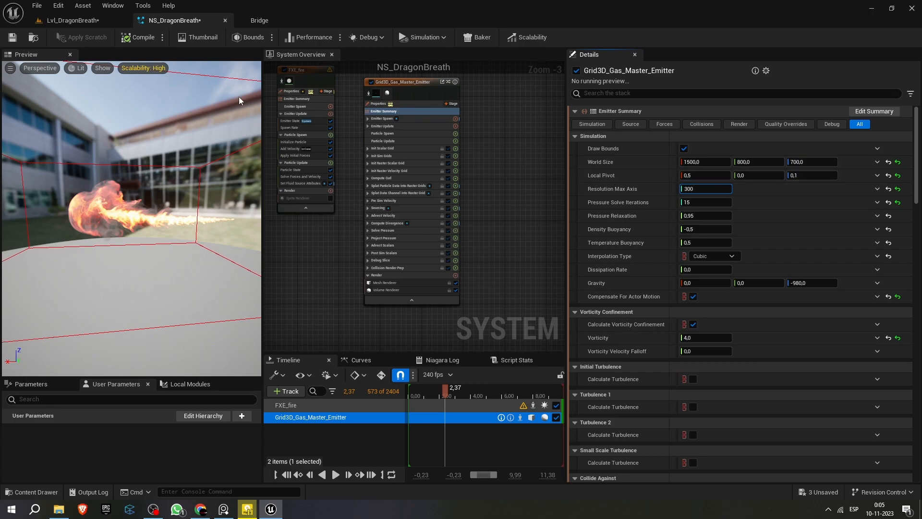
Step: Play the Lvl_DragonBreath sequence from about frame 15 and inspect the lower-resolution flame at frame 65
{"action": "left_click", "coordinate": [72, 20]}
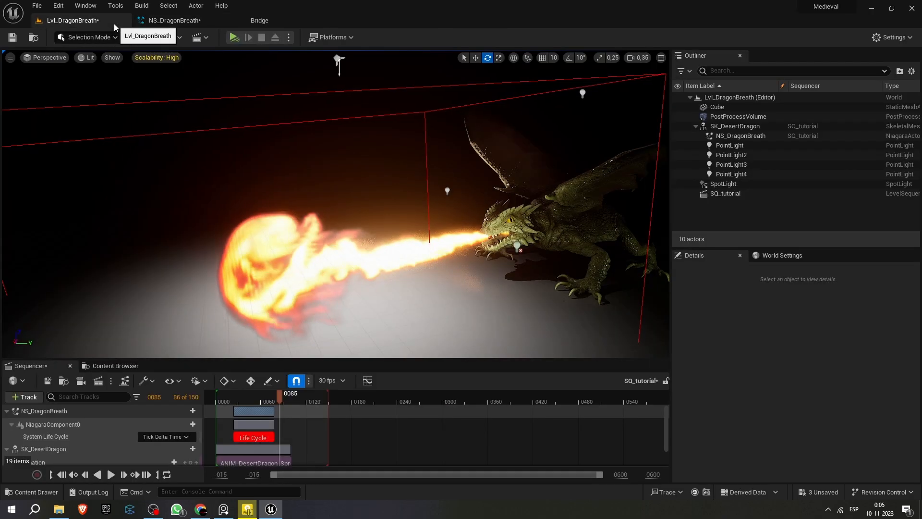
{"action": "left_click", "coordinate": [228, 398]}
{"action": "key", "text": "space"}
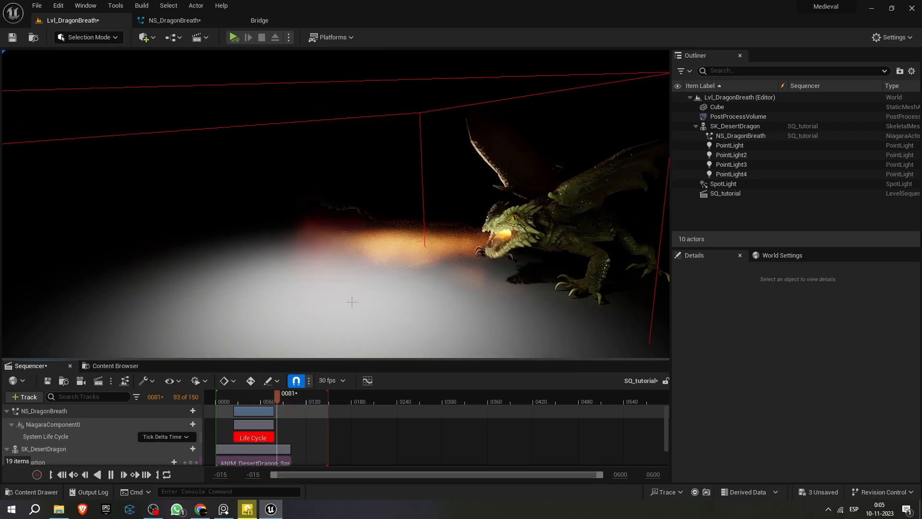
{"action": "key", "text": "space"}
{"action": "left_click", "coordinate": [264, 395]}
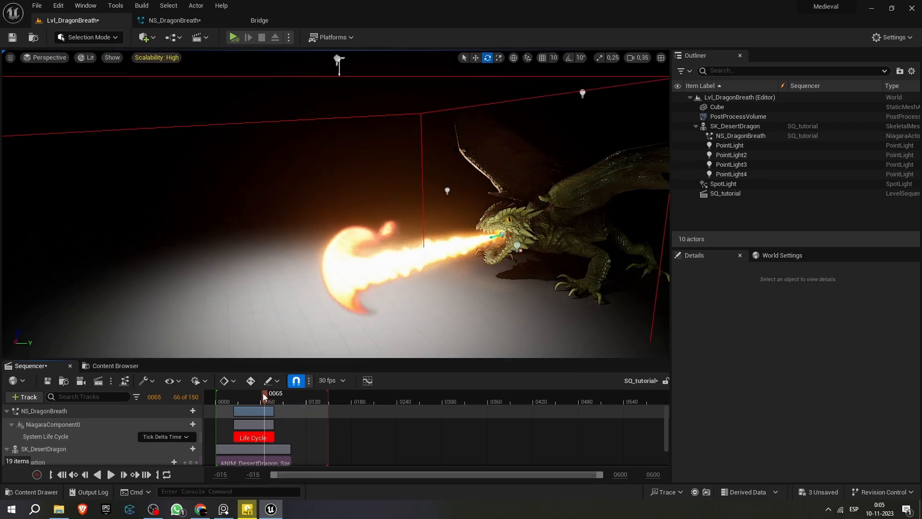
Step: Set Resolution Max Axis of Grid3D_Gas_Master_Emitter in NS_DragonBreath to 200
{"action": "left_click", "coordinate": [192, 24]}
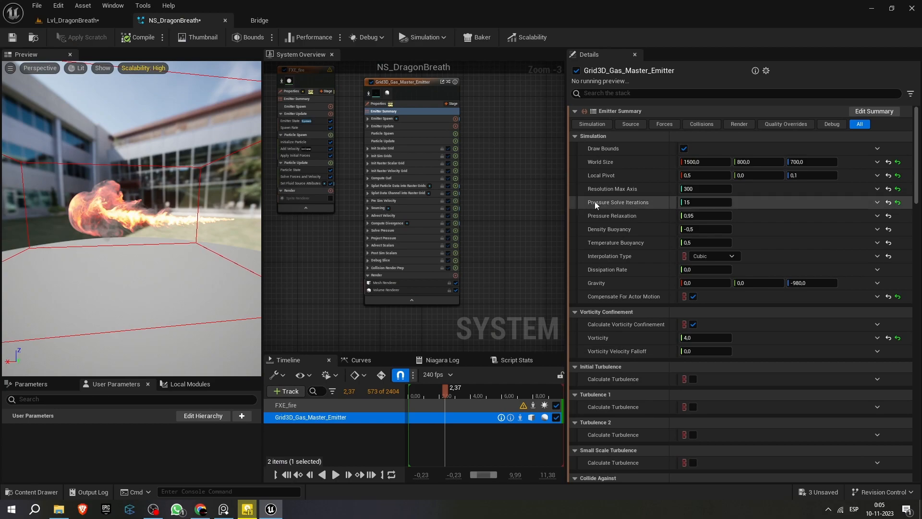
{"action": "type", "text": "200"}
{"action": "key", "text": "Return"}
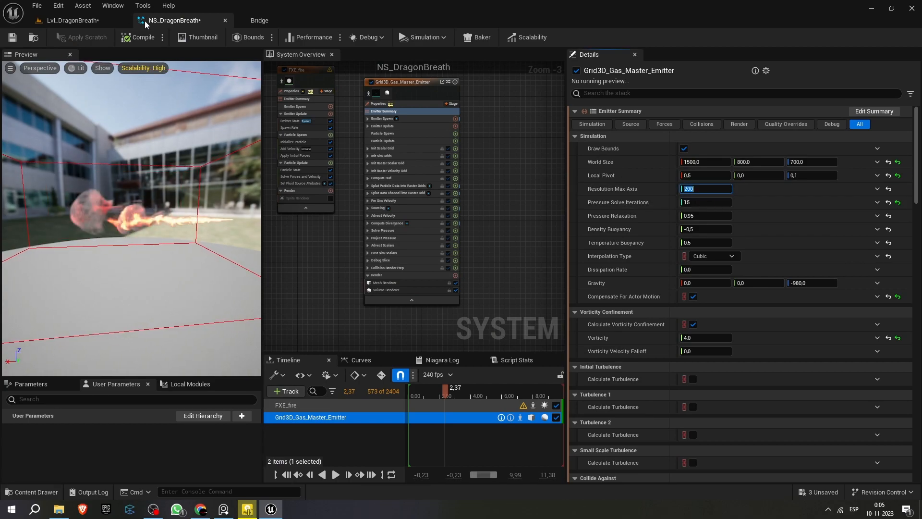
Step: Return to Lvl_DragonBreath and replay the sequence several times from about frame 28 to check the flame's playback
{"action": "left_click", "coordinate": [72, 20]}
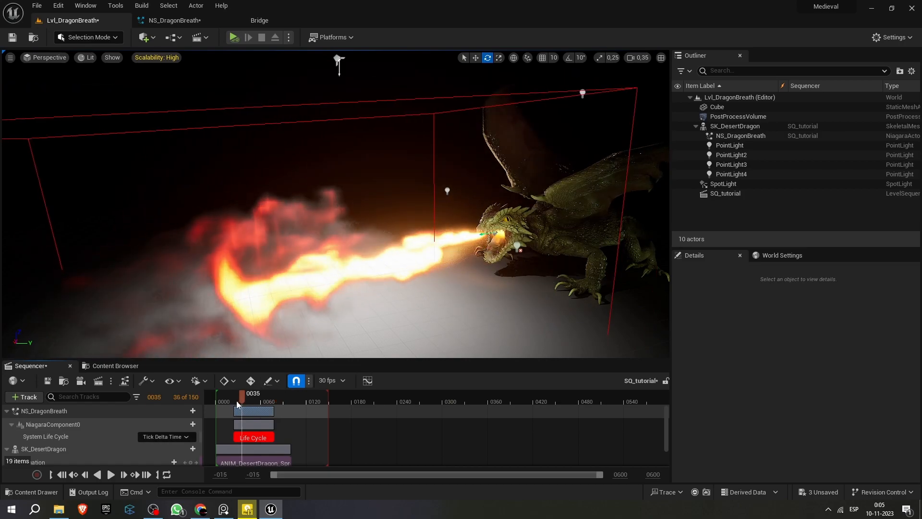
{"action": "key", "text": "space"}
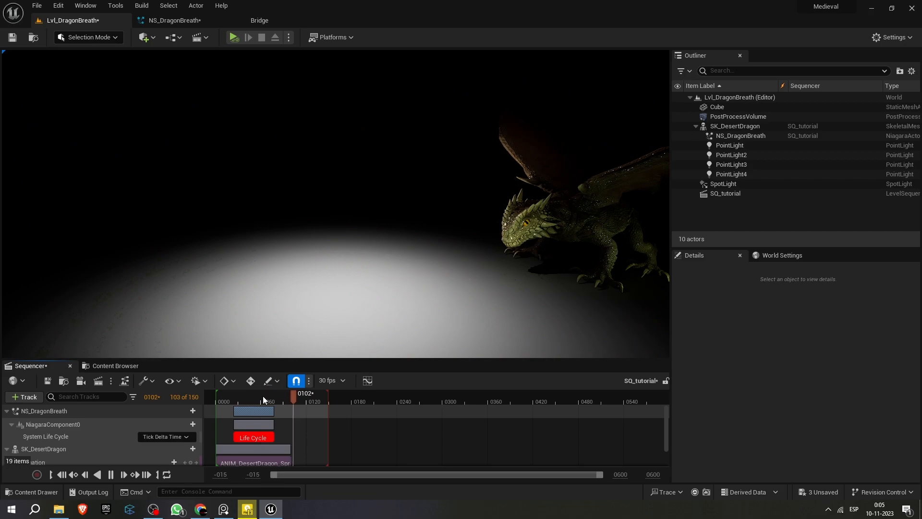
{"action": "left_click", "coordinate": [244, 400]}
{"action": "left_click", "coordinate": [236, 398]}
{"action": "key", "text": "space"}
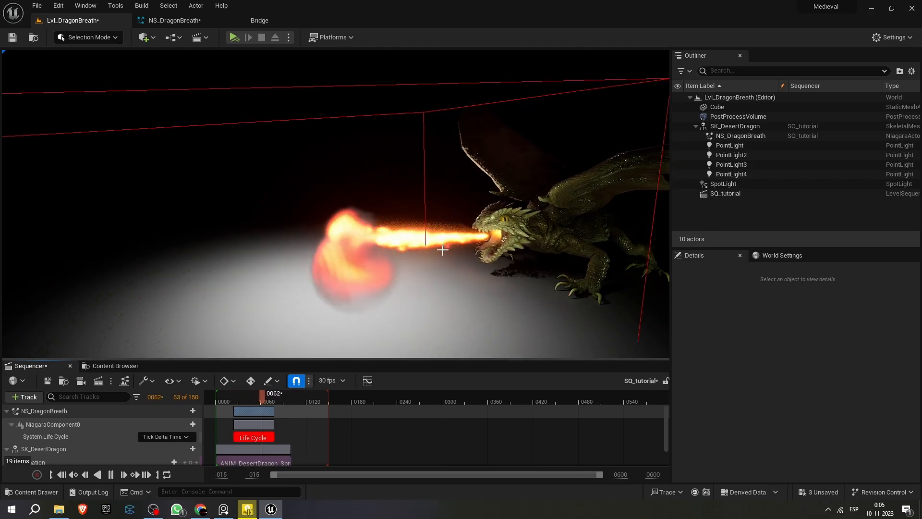
{"action": "left_click", "coordinate": [236, 398]}
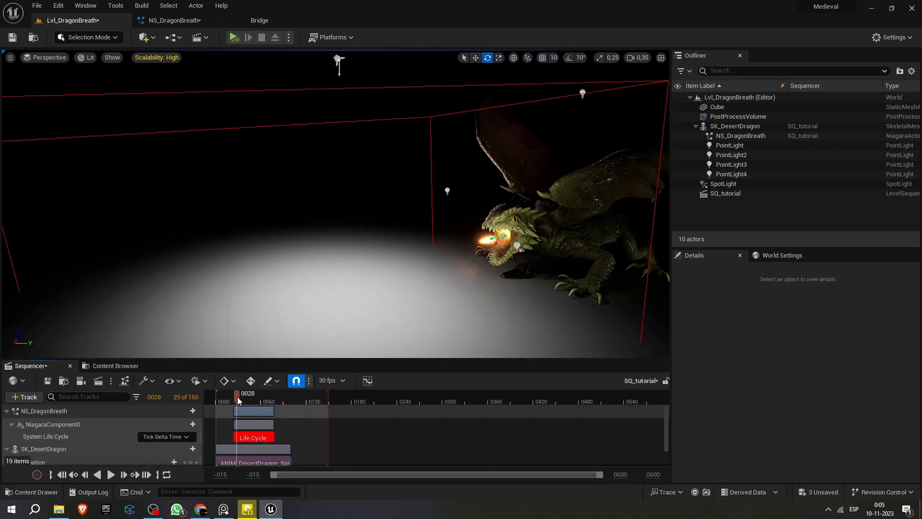
{"action": "key", "text": "space"}
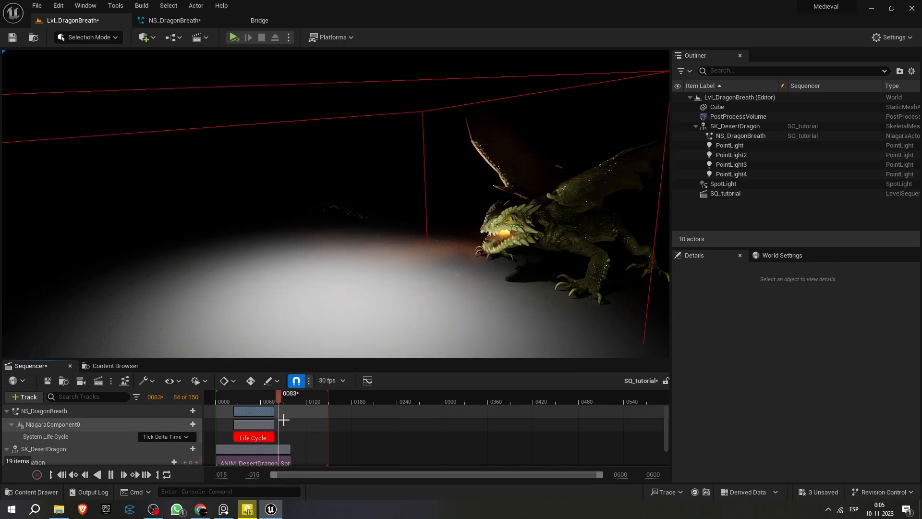
{"action": "key", "text": "space"}
{"action": "left_click", "coordinate": [231, 397]}
{"action": "key", "text": "space"}
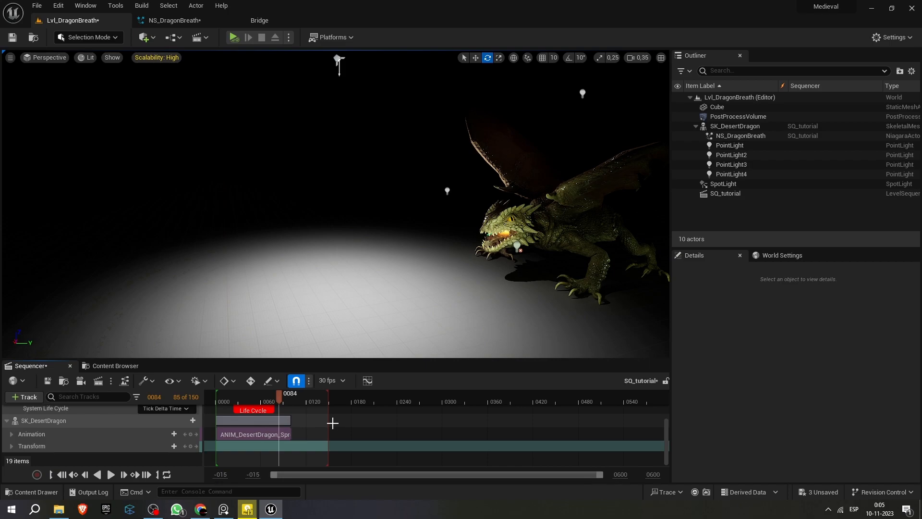
Step: Set the Play Rate of the dragon's SpreadFire animation section in SQ_tutorial to 0.5
{"action": "left_click", "coordinate": [290, 434]}
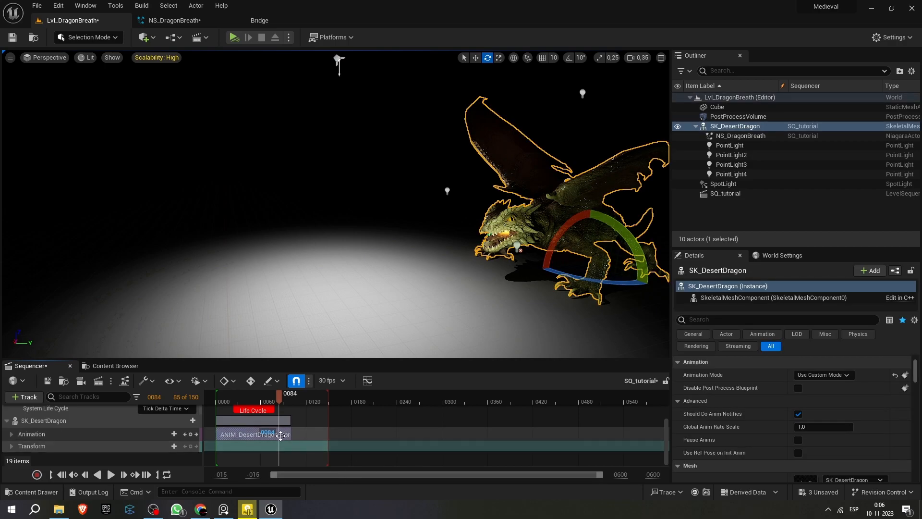
{"action": "right_click", "coordinate": [262, 434]}
{"action": "mouse_move", "coordinate": [374, 149]}
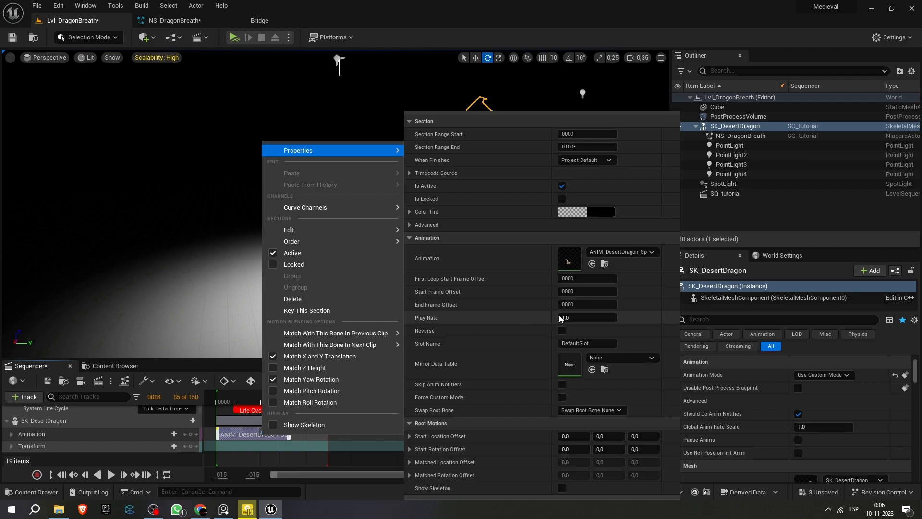
{"action": "type", "text": "0.5"}
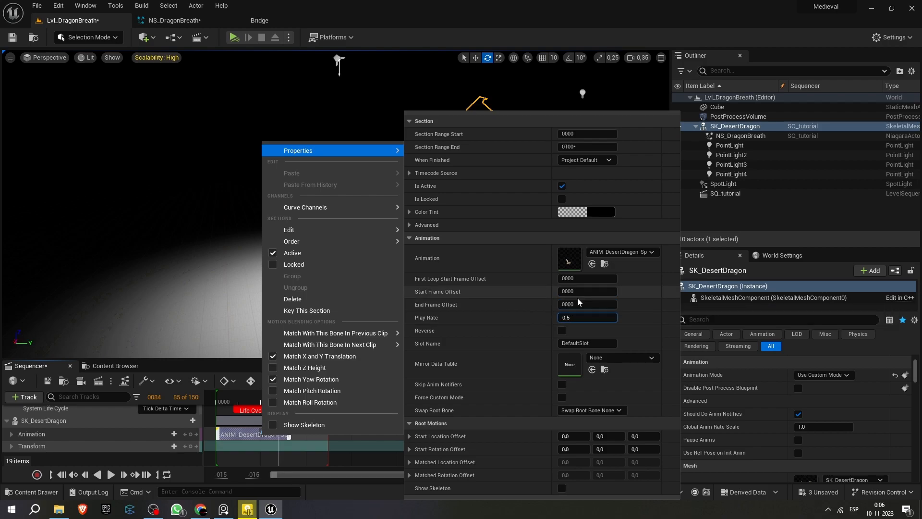
{"action": "key", "text": "Return"}
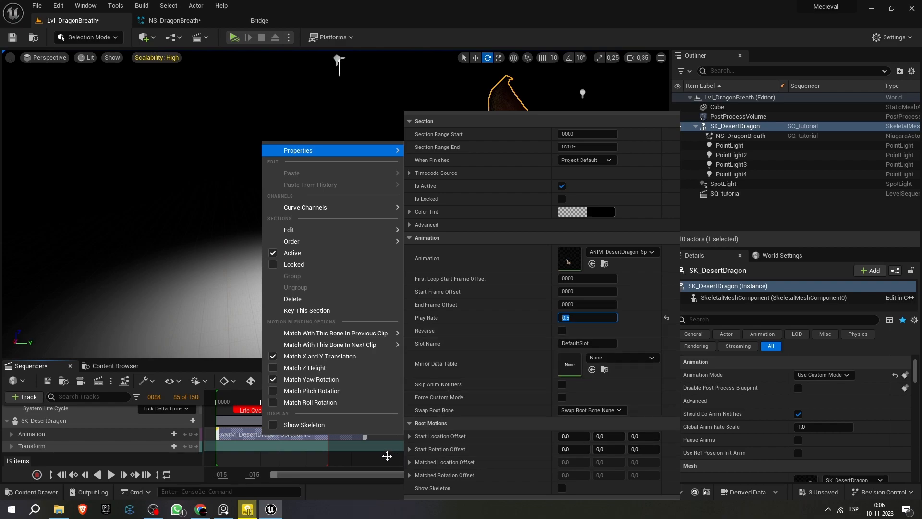
{"action": "left_click", "coordinate": [358, 457]}
Step: Move the NS_DragonBreath and Life Cycle sections to start at about frame 51, and play the sequence from near its start
{"action": "left_click_drag", "start_coordinate": [275, 397], "coordinate": [240, 403]}
{"action": "scroll", "coordinate": [380, 427], "scroll_direction": "up", "scroll_amount": 1}
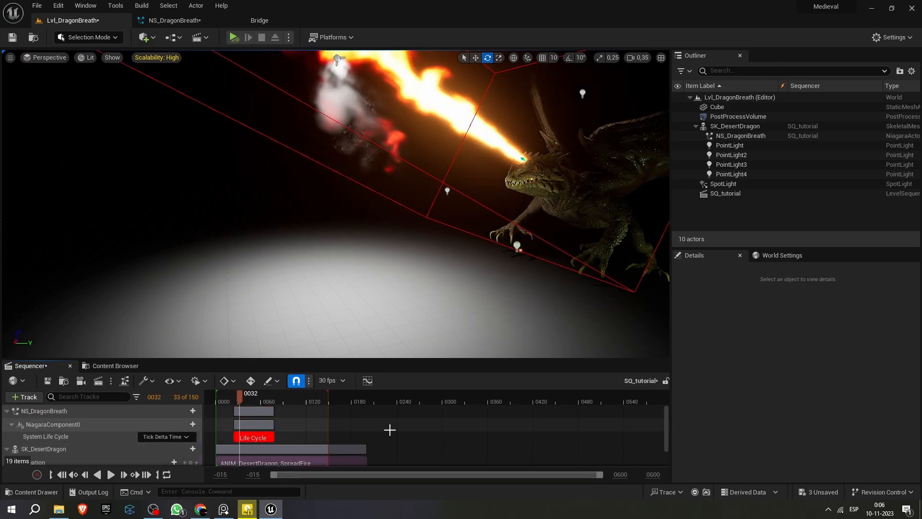
{"action": "scroll", "coordinate": [390, 430], "scroll_direction": "up", "scroll_amount": 1}
{"action": "left_click_drag", "start_coordinate": [241, 397], "coordinate": [220, 395]}
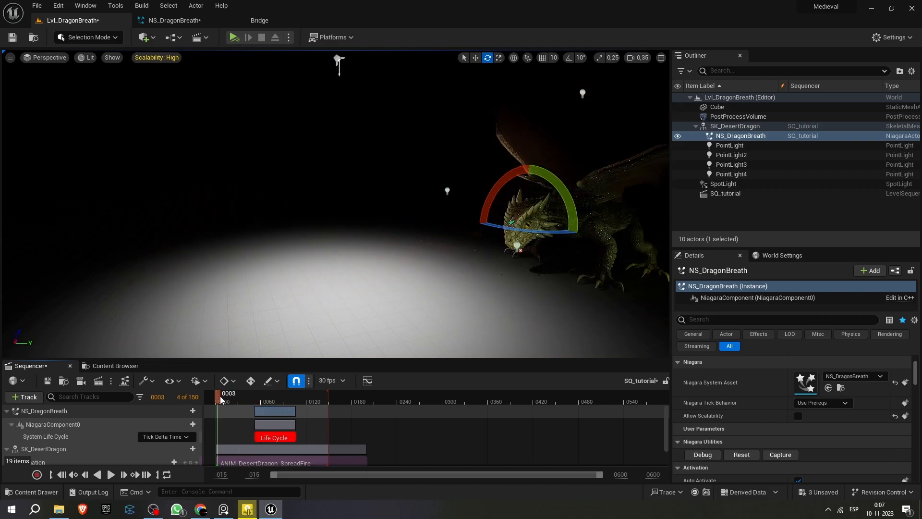
{"action": "key", "text": "space"}
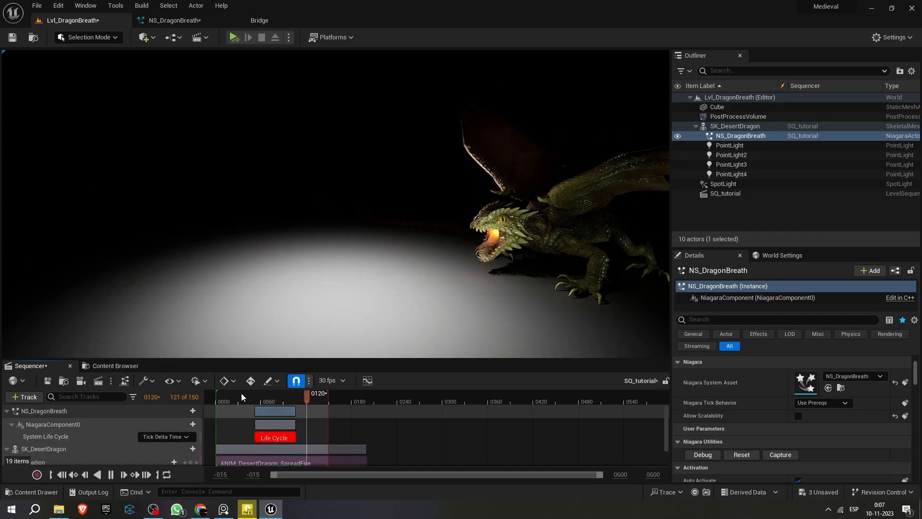
{"action": "key", "text": "space"}
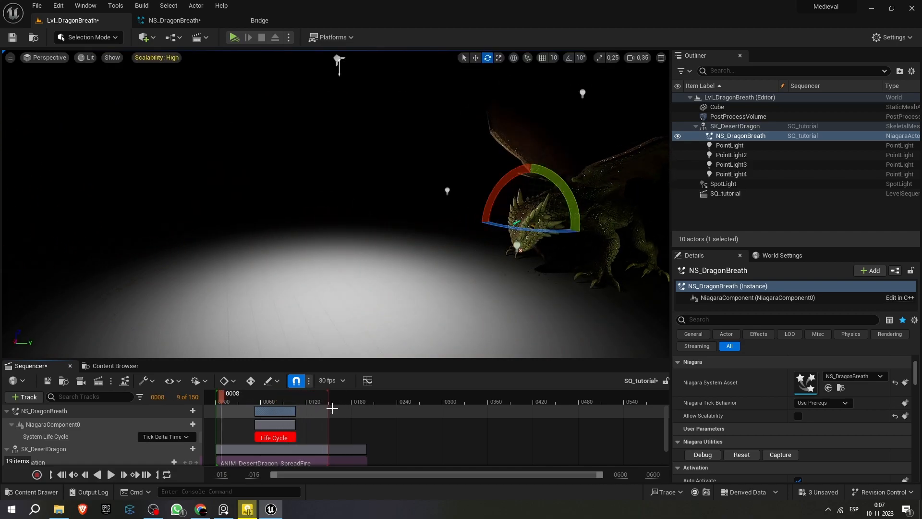
Step: Extend the playback range to 224 frames, lengthen the NS_DragonBreath and Life Cycle sections to about frame 157, and play the sequence
{"action": "mouse_move", "coordinate": [329, 399]}
{"action": "left_mouse_down"}
{"action": "mouse_move", "coordinate": [385, 403]}
{"action": "mouse_move", "coordinate": [331, 399]}
{"action": "mouse_move", "coordinate": [329, 413]}
{"action": "left_mouse_up"}
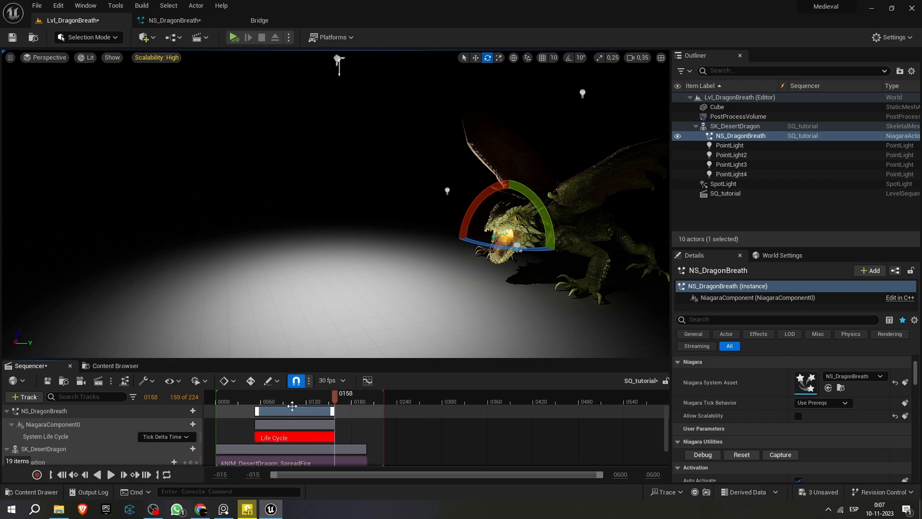
{"action": "left_click", "coordinate": [246, 399]}
{"action": "key", "text": "space"}
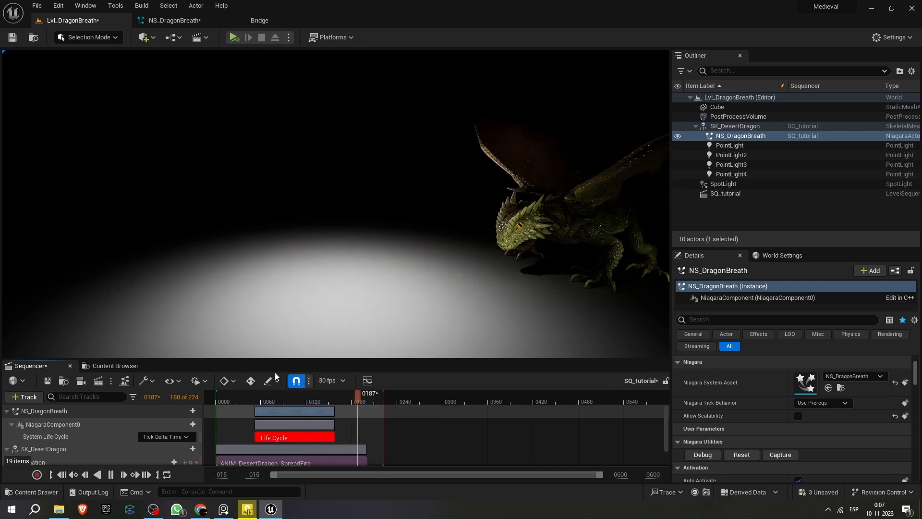
{"action": "key", "text": "space"}
Step: Scrub and replay the sequence between about frames 134 and 160 to examine how the flame follows the slowed animation
{"action": "left_click", "coordinate": [320, 396]}
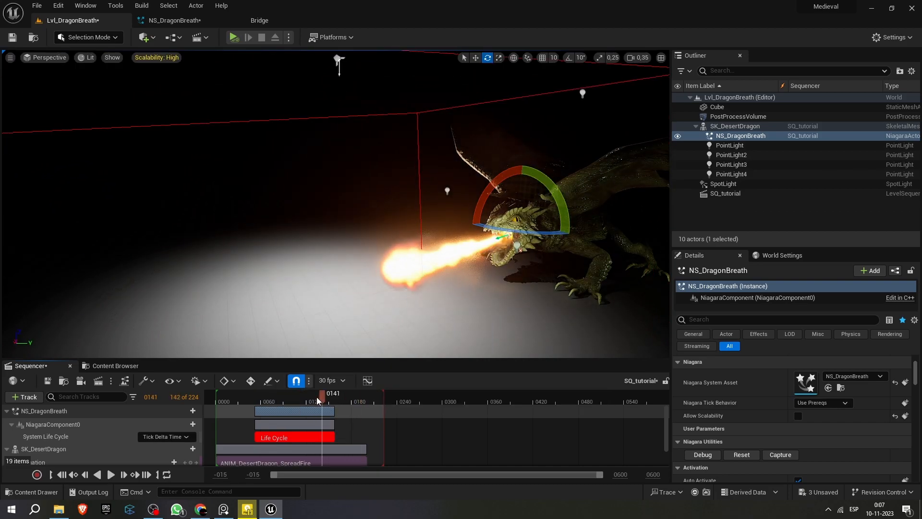
{"action": "key", "text": "space"}
{"action": "key", "text": "space"}
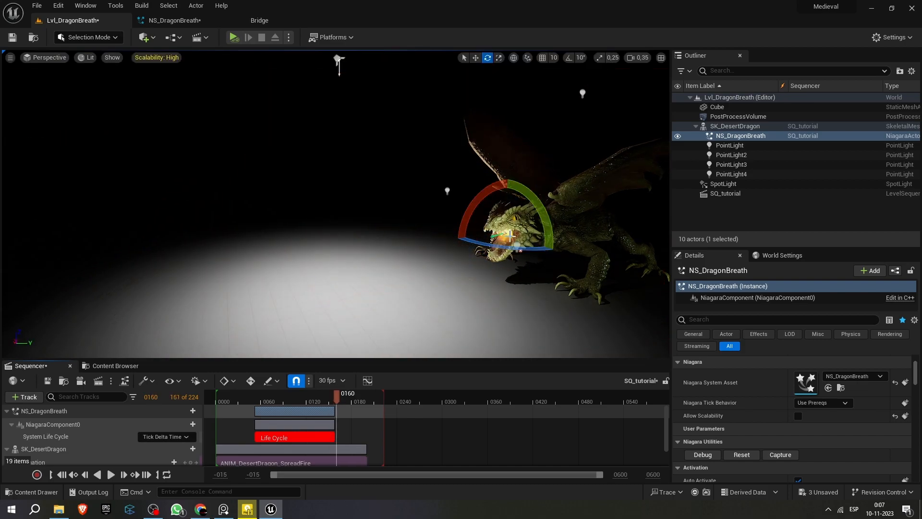
{"action": "scroll", "coordinate": [383, 434], "scroll_direction": "down", "scroll_amount": 1}
{"action": "scroll", "coordinate": [383, 434], "scroll_direction": "up", "scroll_amount": 1}
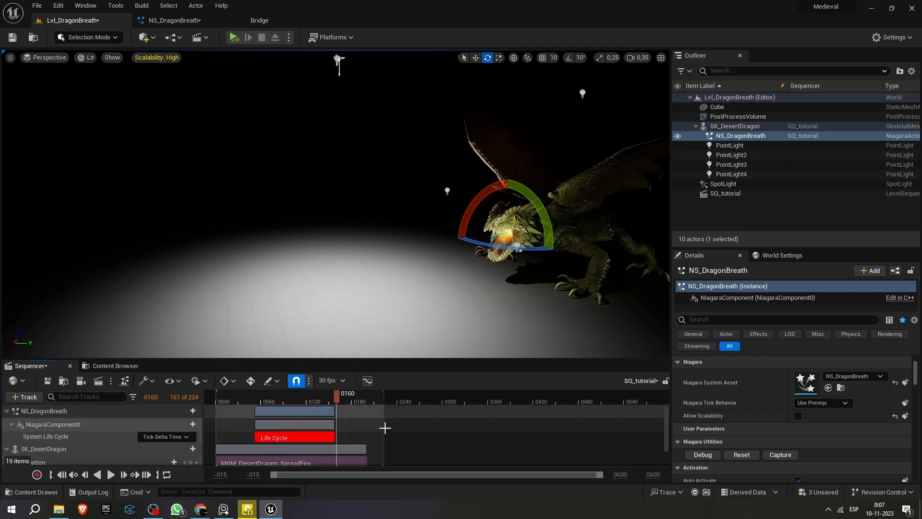
{"action": "left_click_drag", "start_coordinate": [336, 401], "coordinate": [318, 399]}
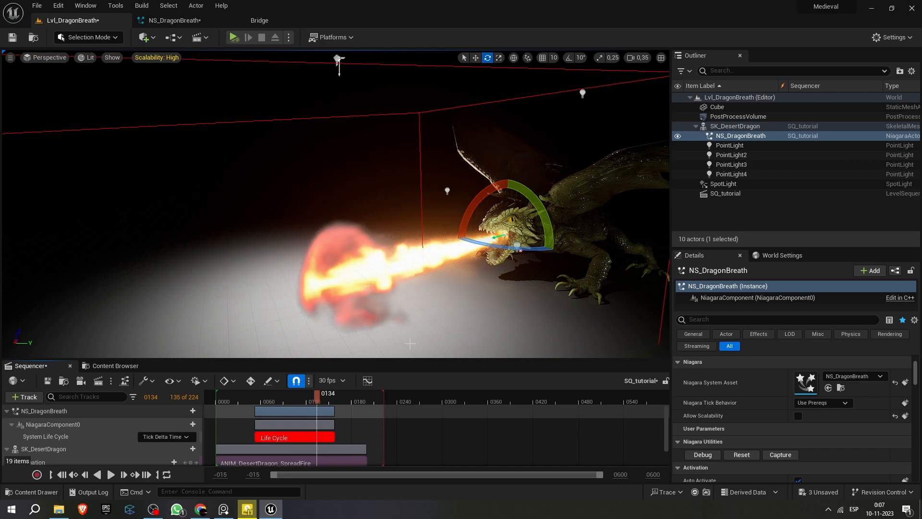
{"action": "left_click", "coordinate": [365, 406]}
{"action": "left_click", "coordinate": [365, 397]}
Step: Set Resolution Max Axis of Grid3D_Gas_Master_Emitter in NS_DragonBreath back to 300
{"action": "left_click", "coordinate": [170, 21]}
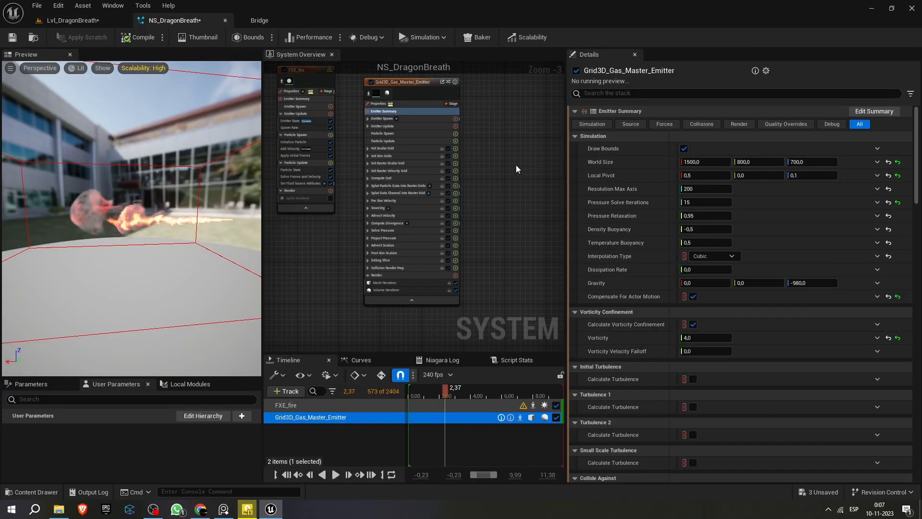
{"action": "type", "text": "30"}
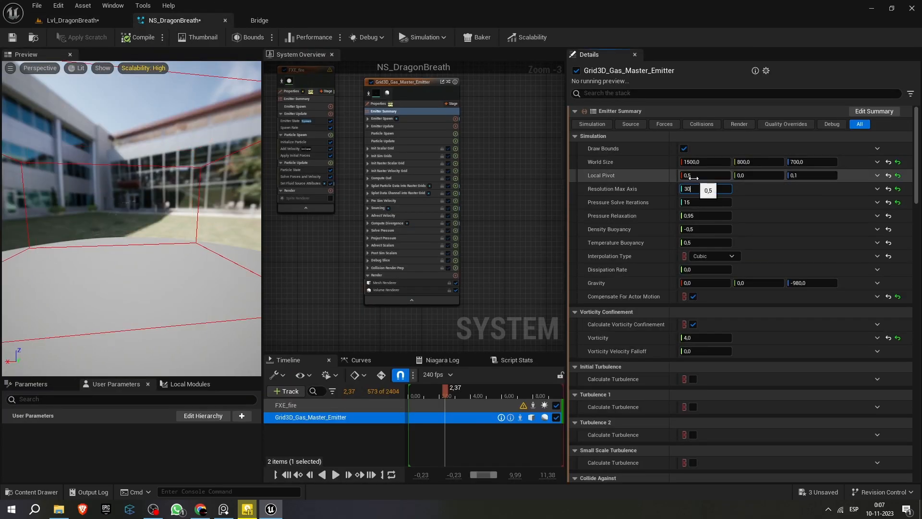
{"action": "type", "text": "0"}
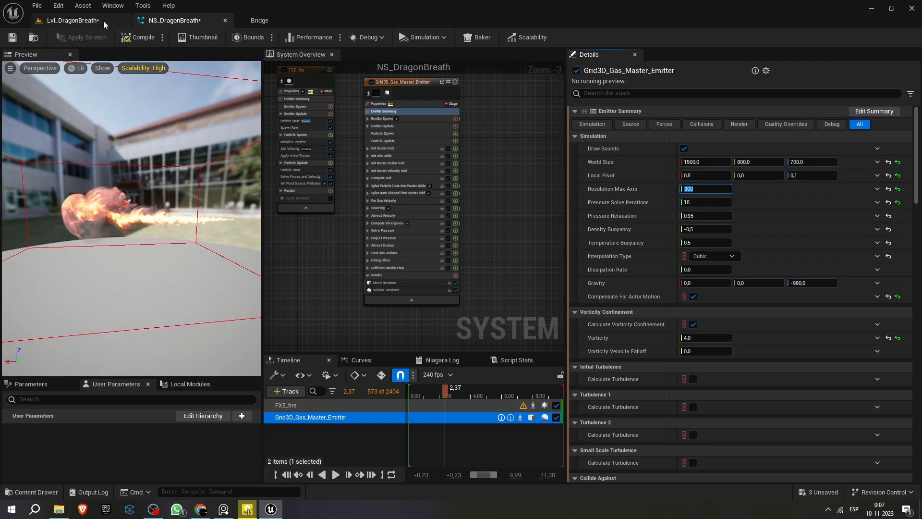
Step: Return to Lvl_DragonBreath, replay the sequence from about frame 32, and scrub to frame 171 to check the end of the flame
{"action": "left_click", "coordinate": [106, 22]}
{"action": "left_click", "coordinate": [240, 399]}
{"action": "key", "text": "space"}
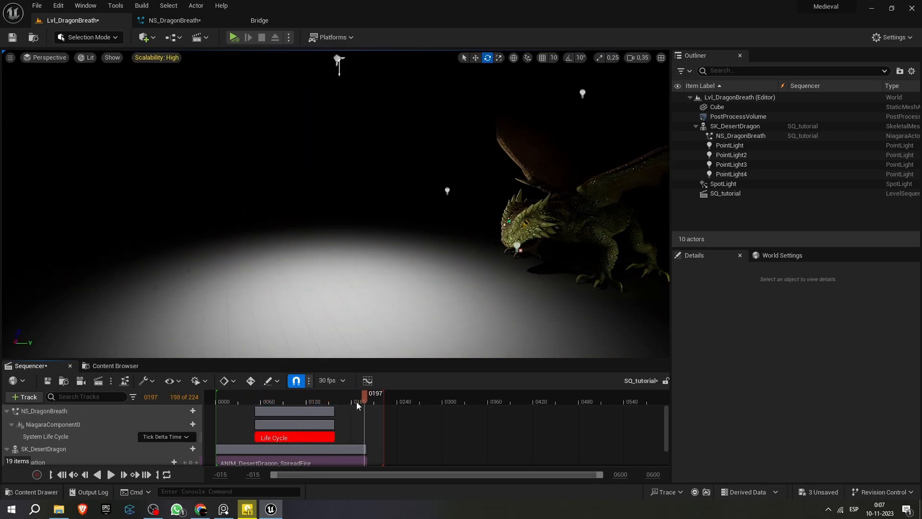
{"action": "left_click_drag", "start_coordinate": [321, 396], "coordinate": [342, 406]}
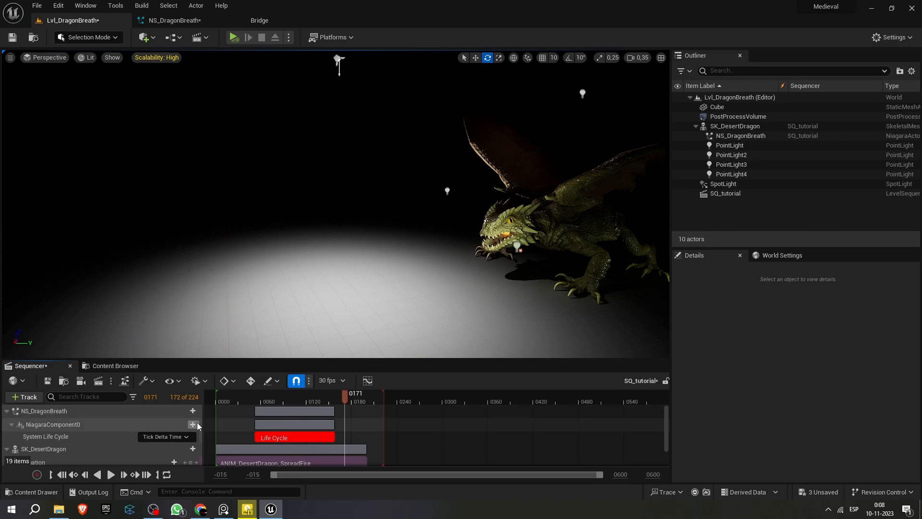
Step: Look through the tracks that can be added to NiagaraComponent0 without adding any
{"action": "left_click", "coordinate": [193, 423]}
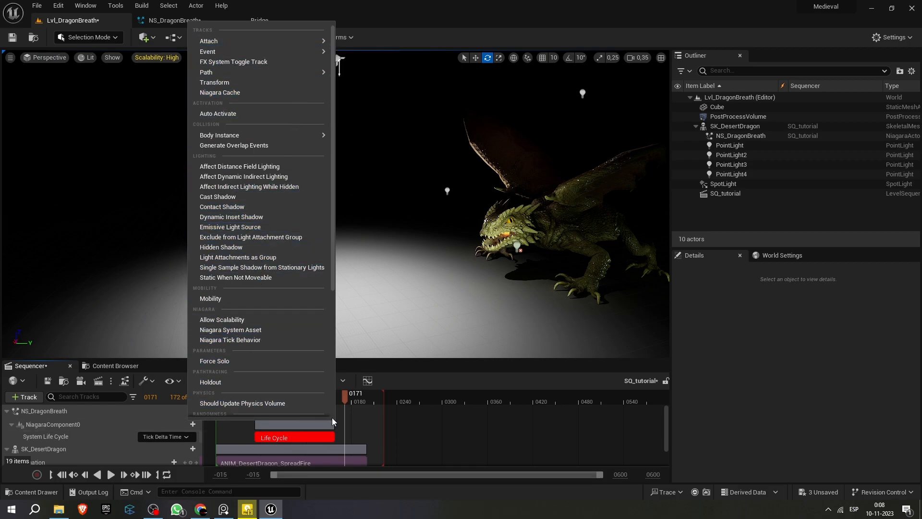
{"action": "left_click", "coordinate": [375, 413]}
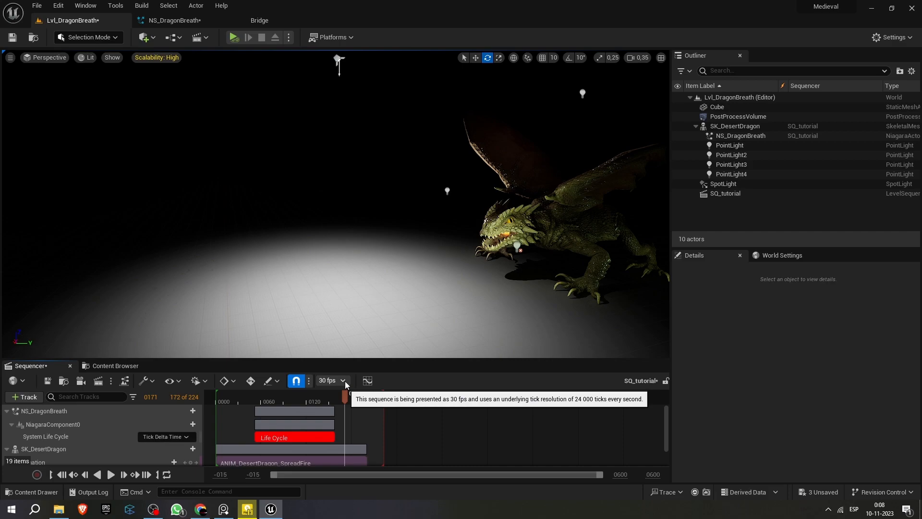
Step: In NS_DragonBreath, link the SpawnRate of the FXE_fire emitter to a new User parameter
{"action": "left_click", "coordinate": [185, 19]}
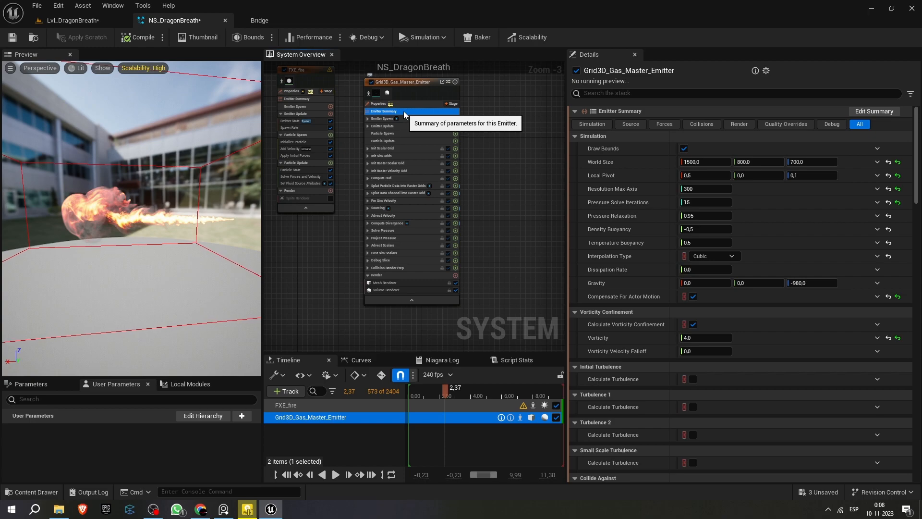
{"action": "mouse_move", "coordinate": [397, 118]}
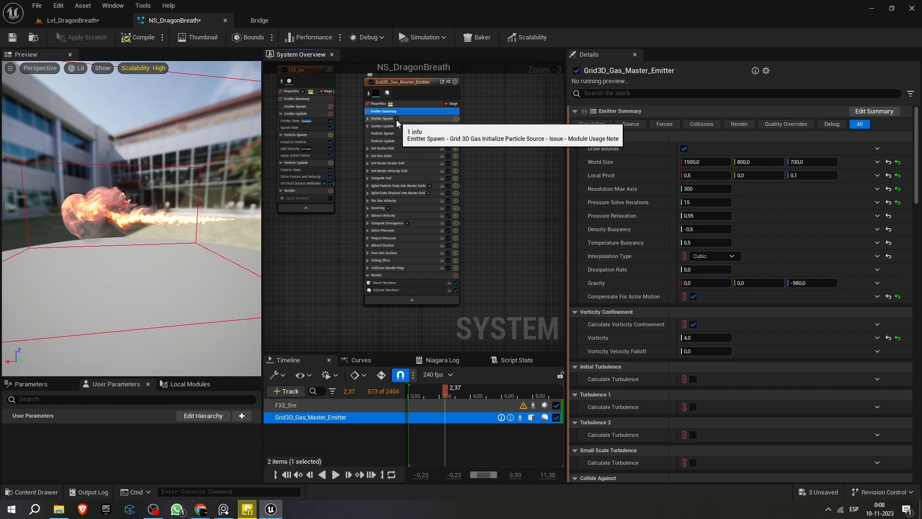
{"action": "left_click", "coordinate": [638, 121]}
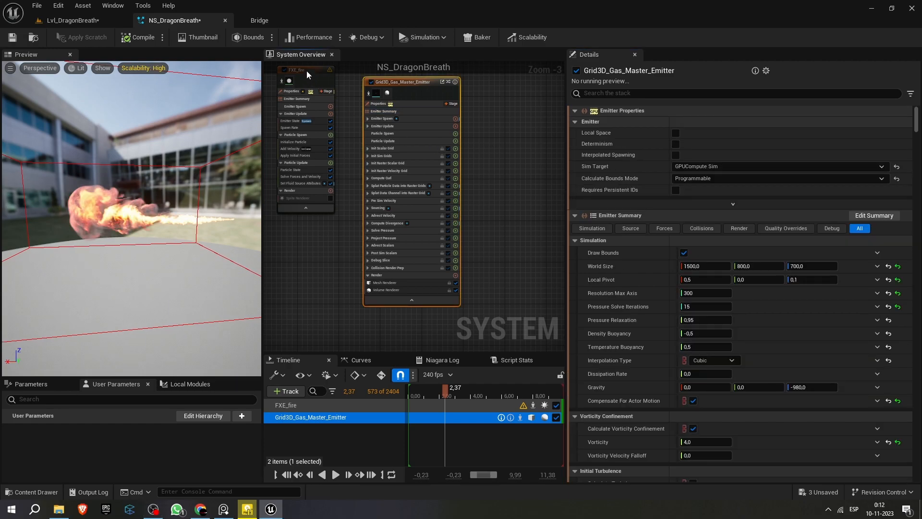
{"action": "left_click", "coordinate": [319, 82]}
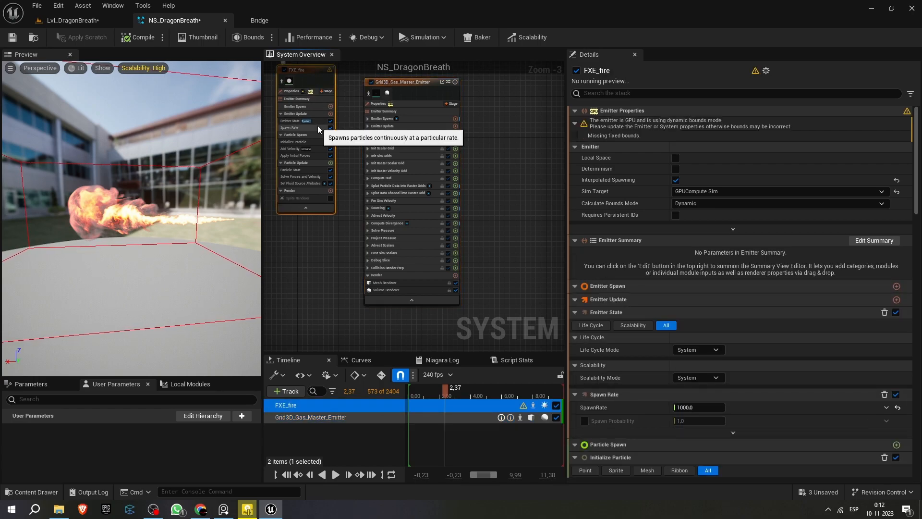
{"action": "left_click", "coordinate": [331, 128]}
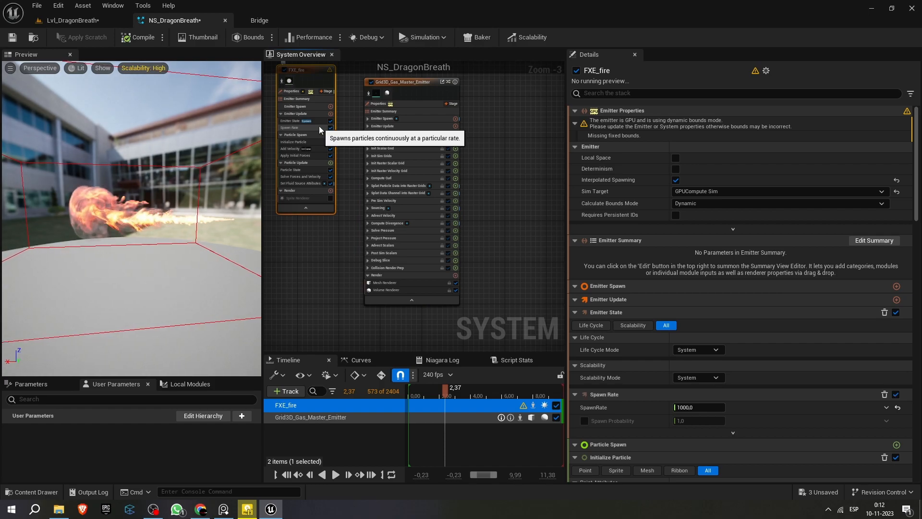
{"action": "left_click", "coordinate": [319, 127]}
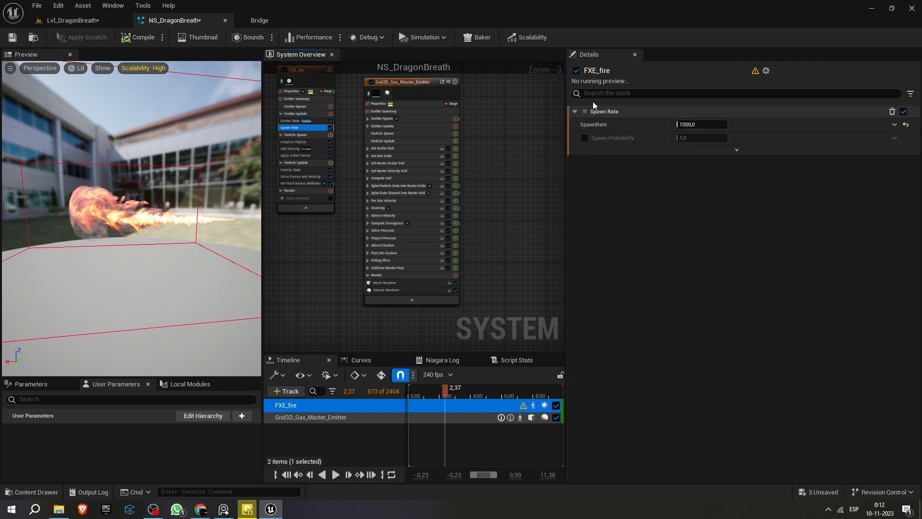
{"action": "left_click", "coordinate": [894, 125]}
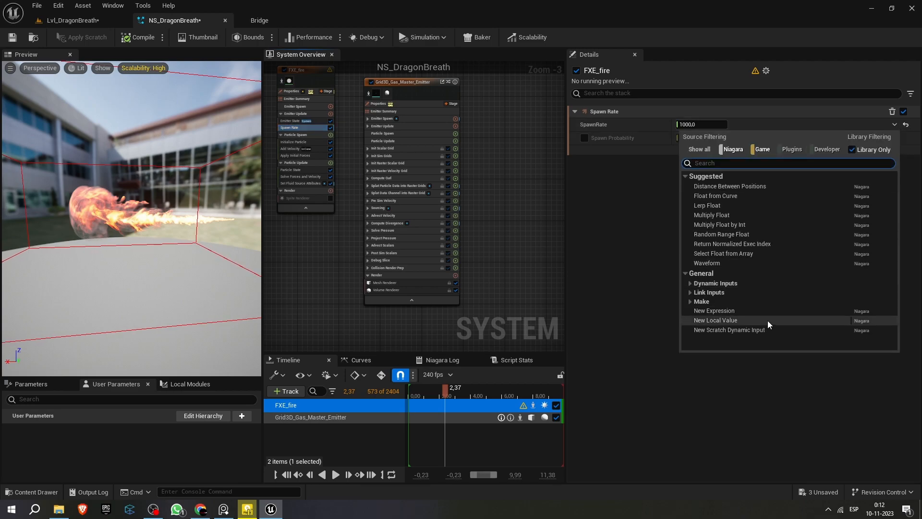
{"action": "type", "text": "use"}
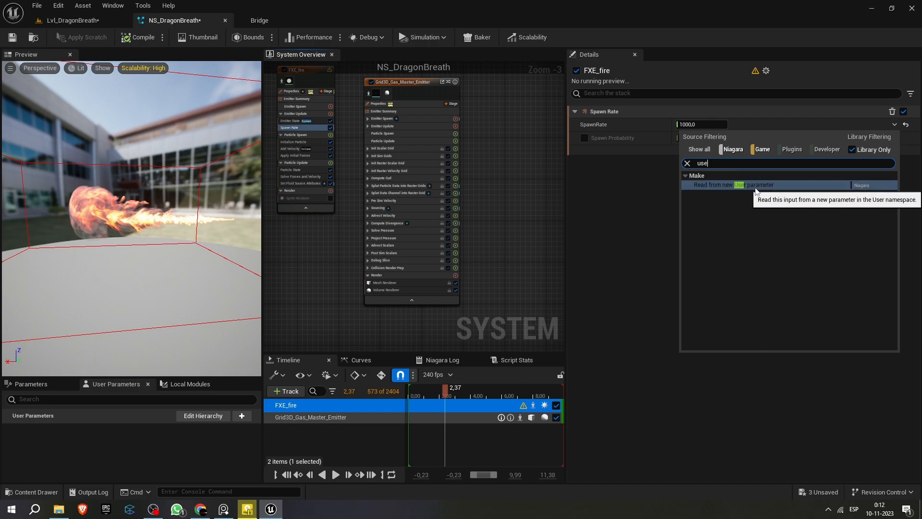
{"action": "left_click", "coordinate": [755, 191]}
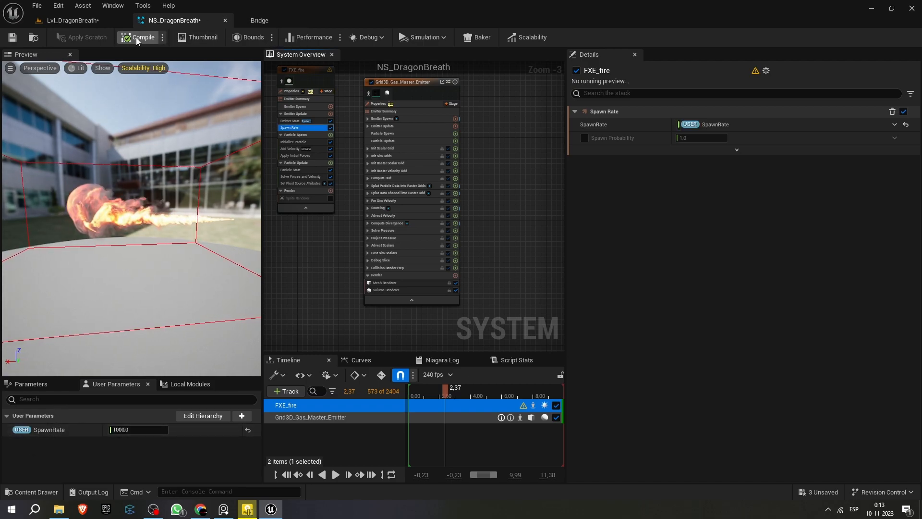
Step: In Lvl_DragonBreath, add a SpawnRate parameter track to NiagaraComponent0 and key it at 1000 on frame 155
{"action": "left_click", "coordinate": [96, 21]}
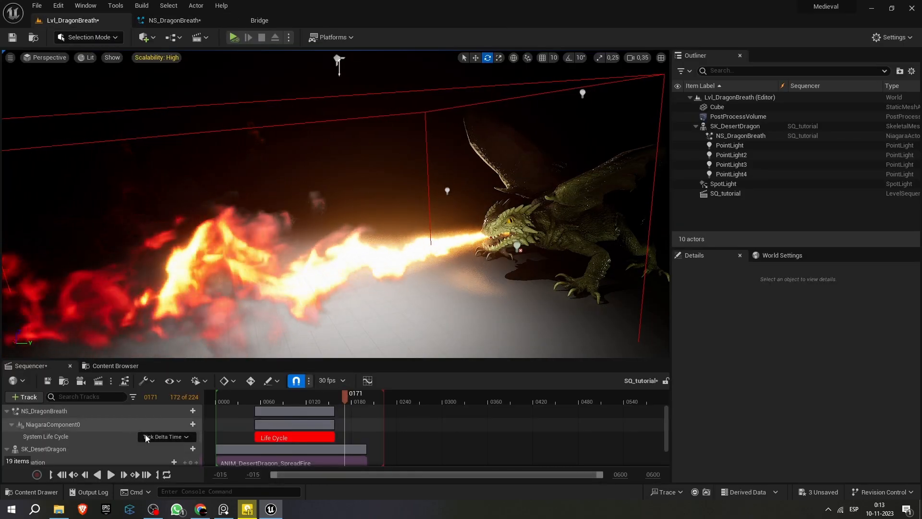
{"action": "left_click", "coordinate": [193, 424]}
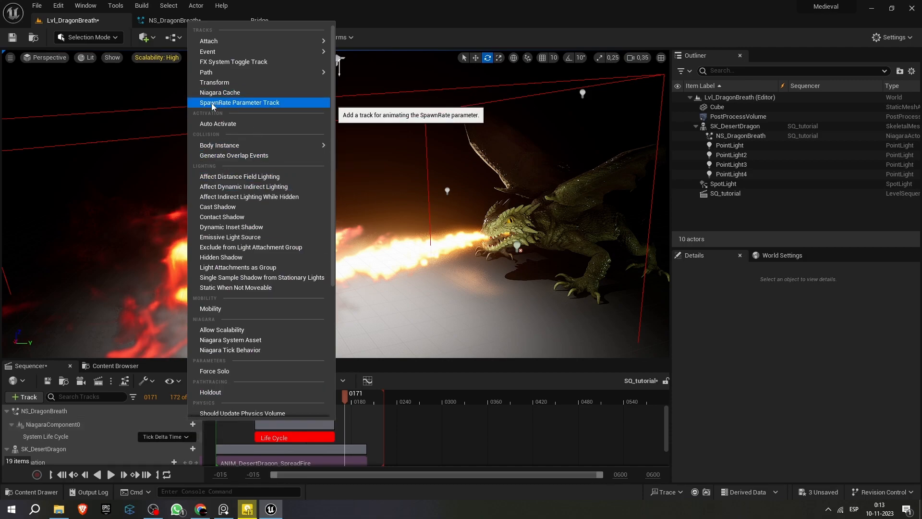
{"action": "left_click", "coordinate": [269, 103]}
{"action": "left_click_drag", "start_coordinate": [344, 396], "coordinate": [333, 413]}
{"action": "key", "text": "Left"}
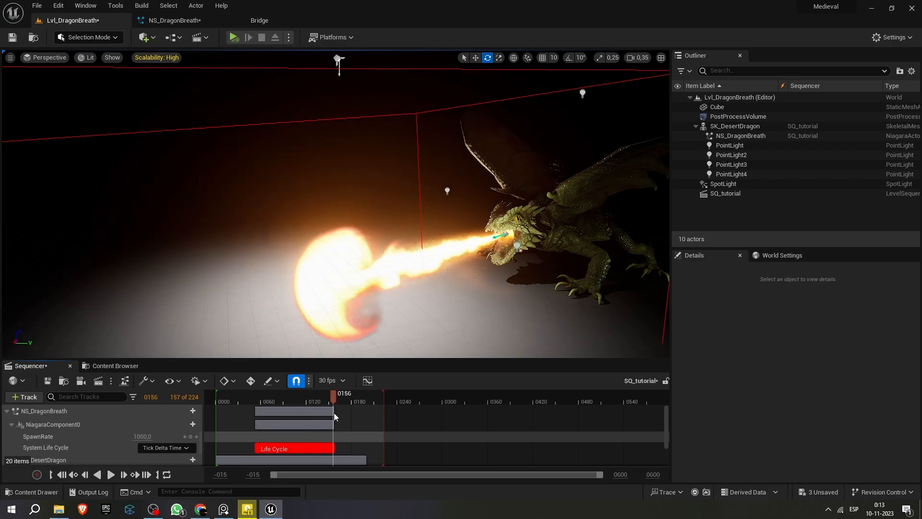
{"action": "left_click", "coordinate": [191, 436]}
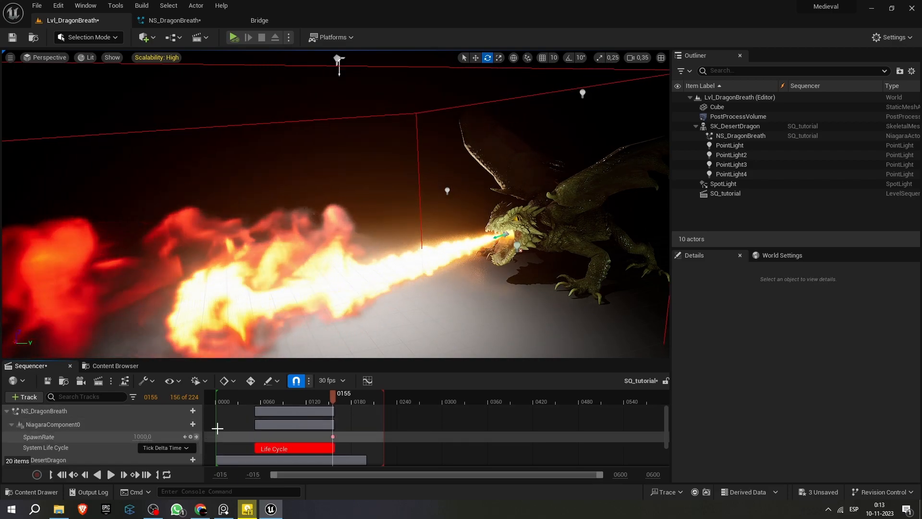
Step: Key SpawnRate at 0 on frame 157
{"action": "left_click_drag", "start_coordinate": [330, 396], "coordinate": [334, 398]}
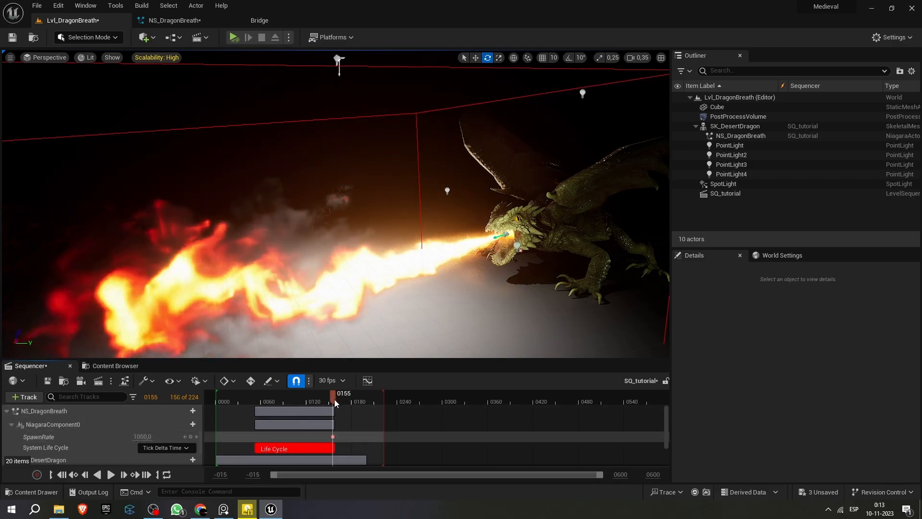
{"action": "left_click", "coordinate": [149, 435]}
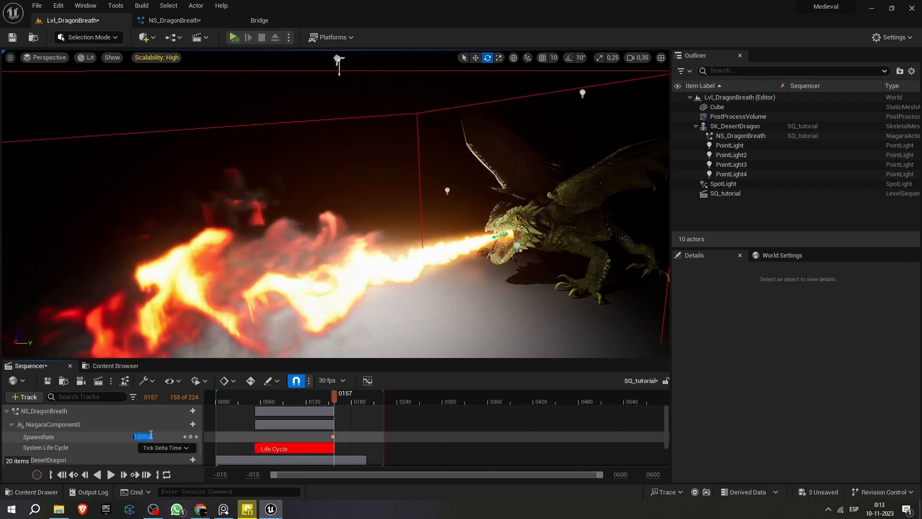
{"action": "type", "text": "0"}
{"action": "key", "text": "Return"}
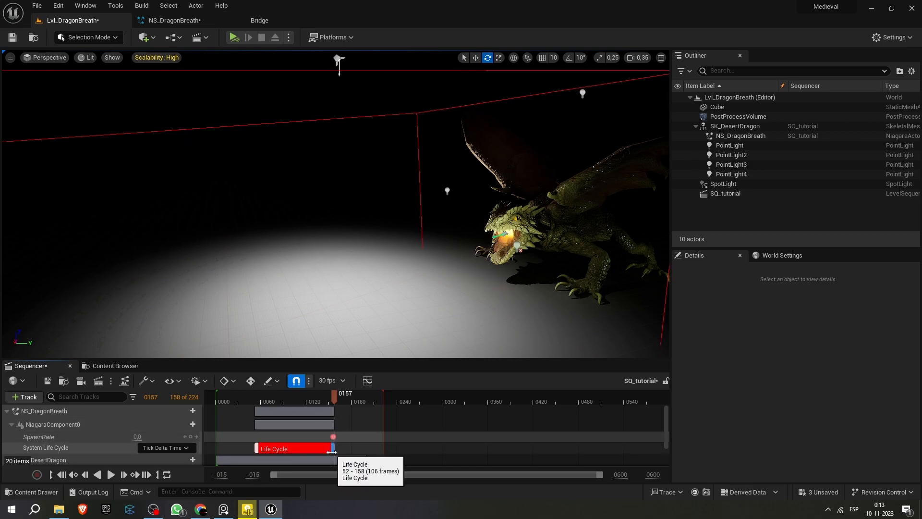
Step: Extend the Life Cycle and its parent Niagara sections to about frame 166 and replay the end of the flame
{"action": "left_click_drag", "start_coordinate": [334, 450], "coordinate": [339, 450]}
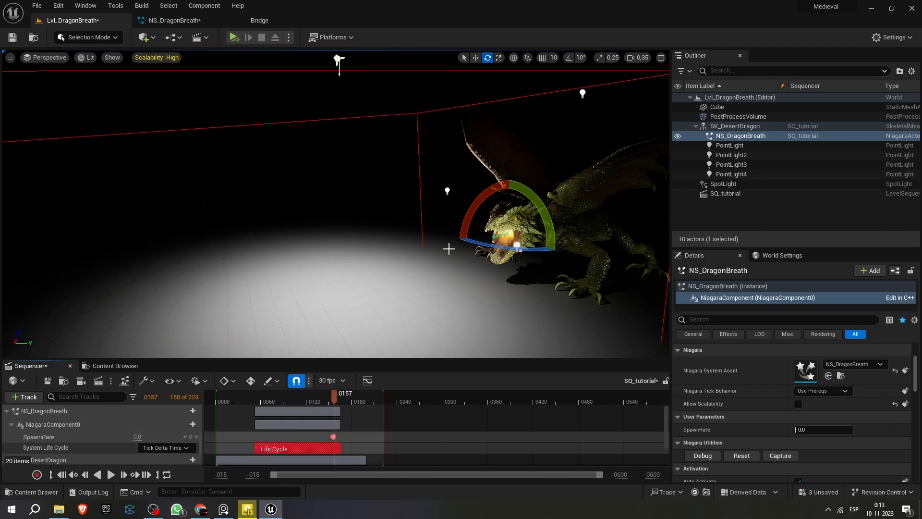
{"action": "left_click", "coordinate": [250, 399]}
{"action": "key", "text": "space"}
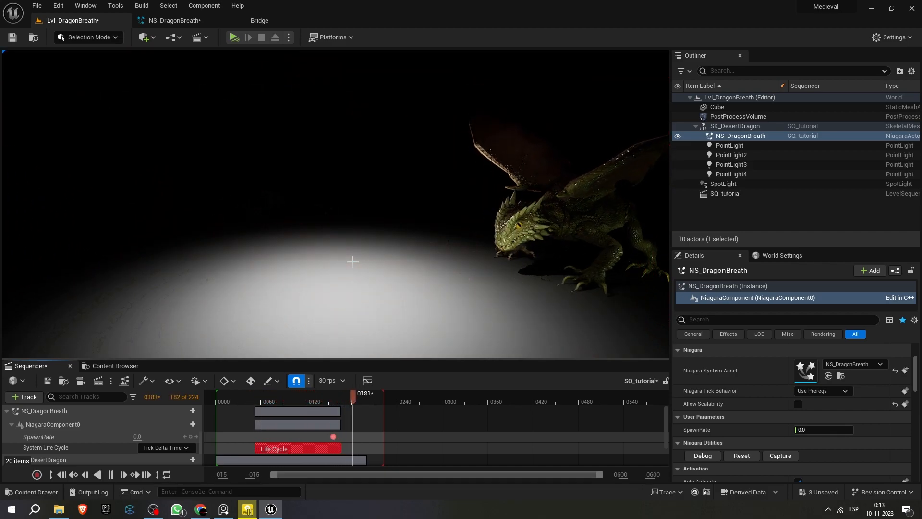
{"action": "key", "text": "space"}
{"action": "left_click", "coordinate": [339, 398]}
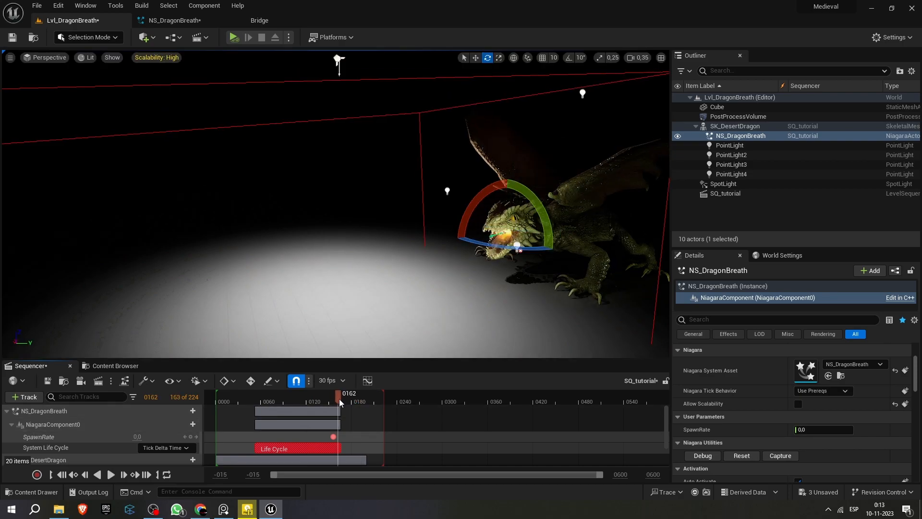
Step: Stretch the NS_DragonBreath, NiagaraComponent0 and Life Cycle sections to the end of the sequence's playback range
{"action": "mouse_move", "coordinate": [340, 400]}
{"action": "left_mouse_down"}
{"action": "mouse_move", "coordinate": [328, 399]}
{"action": "mouse_move", "coordinate": [358, 399]}
{"action": "mouse_move", "coordinate": [344, 412]}
{"action": "left_mouse_up"}
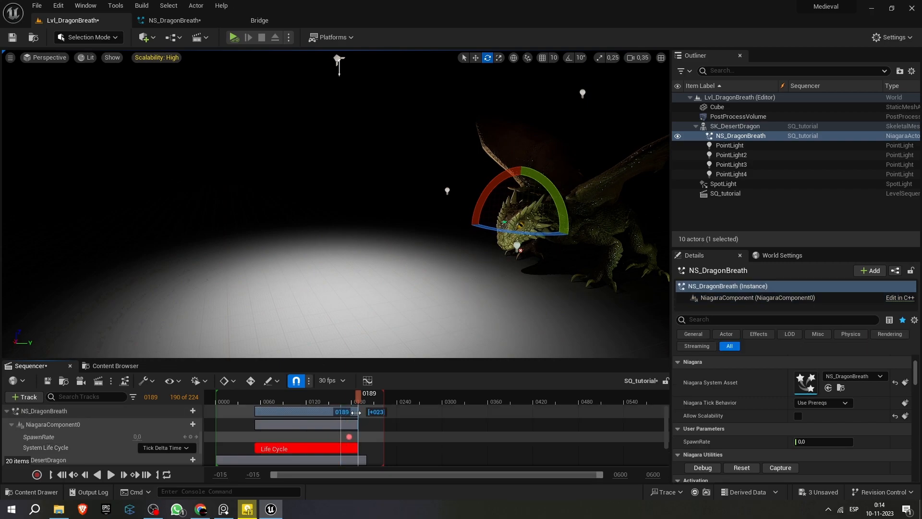
{"action": "key", "text": "ctrl+z"}
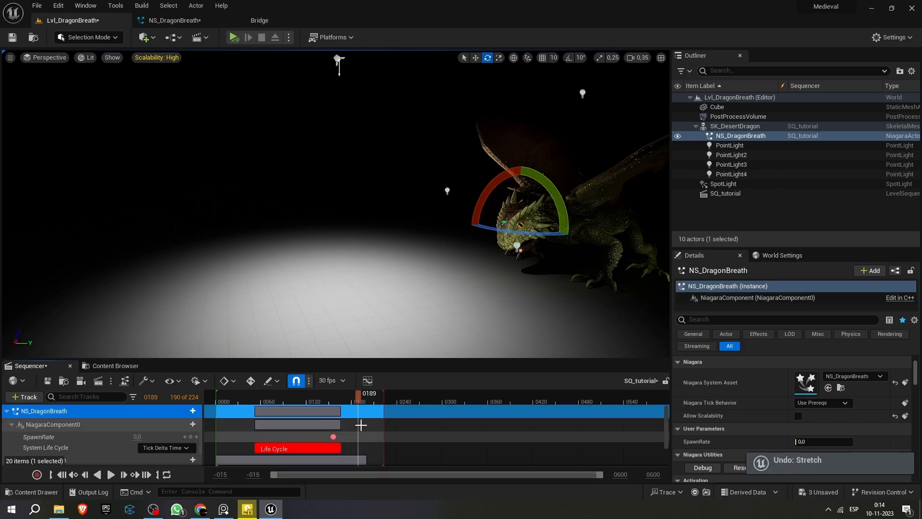
{"action": "left_click", "coordinate": [337, 402]}
{"action": "left_click_drag", "start_coordinate": [341, 412], "coordinate": [345, 437]}
{"action": "left_click", "coordinate": [373, 436]}
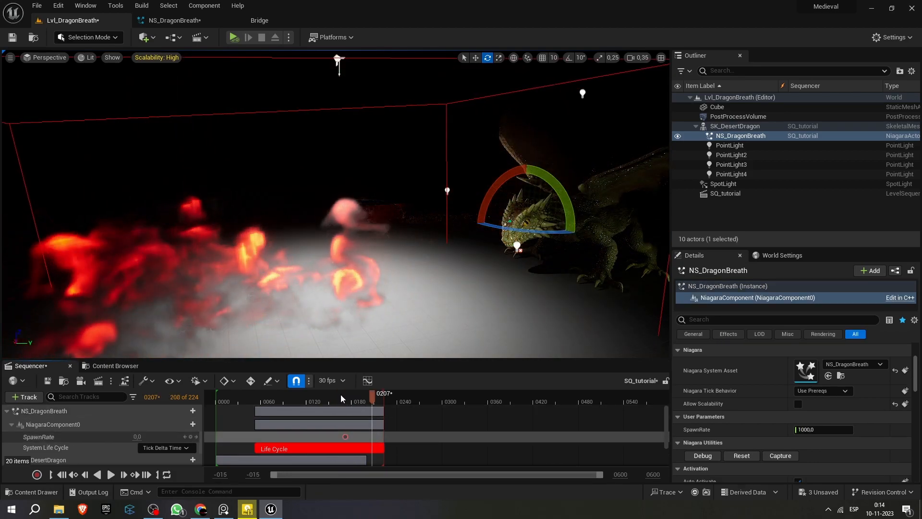
Step: Shift the two SpawnRate keys back to about frames 154 and 157
{"action": "left_click", "coordinate": [341, 396]}
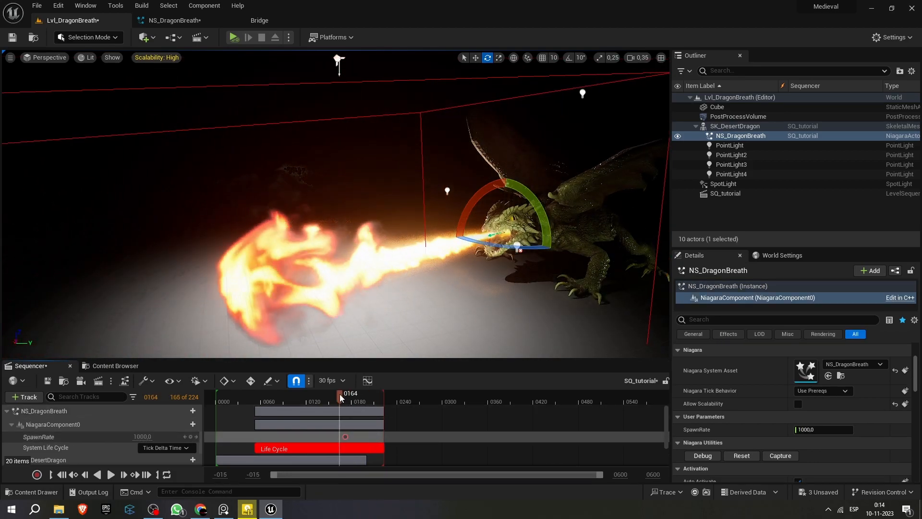
{"action": "left_click_drag", "start_coordinate": [339, 394], "coordinate": [337, 394]}
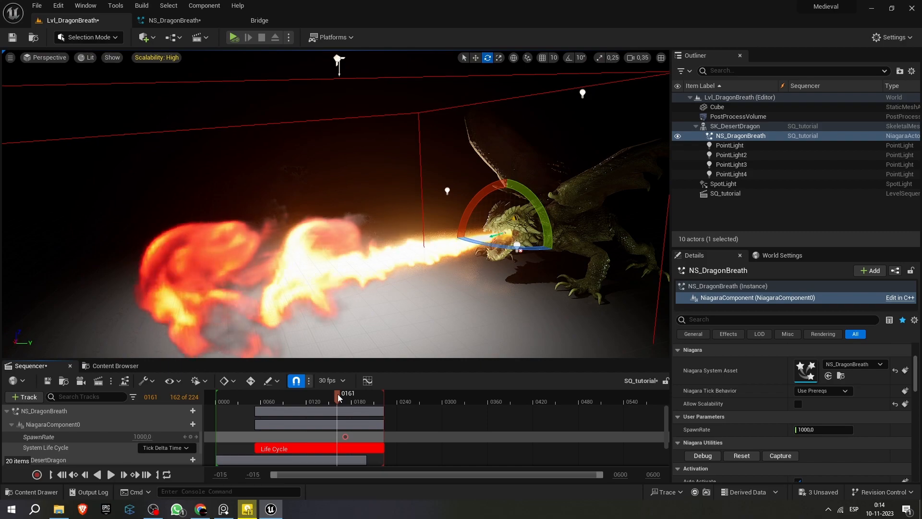
{"action": "left_click", "coordinate": [345, 437]}
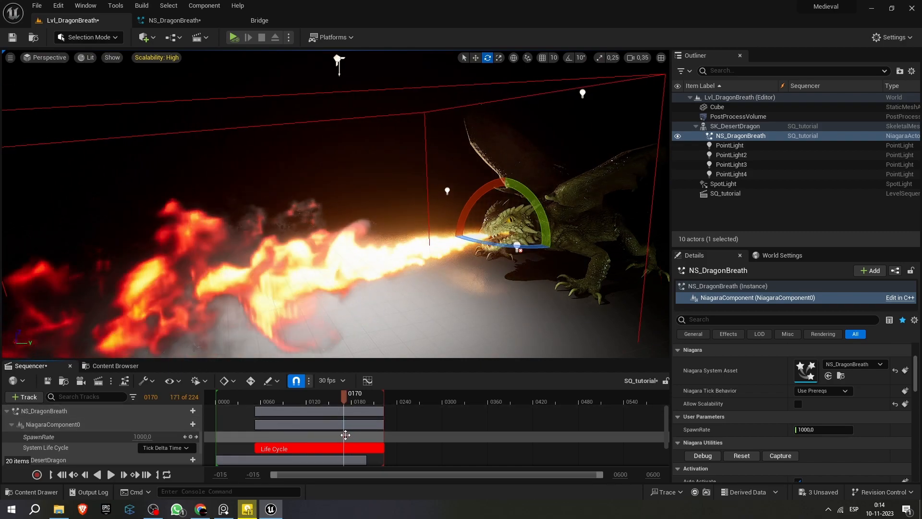
{"action": "left_click_drag", "start_coordinate": [339, 396], "coordinate": [336, 398]}
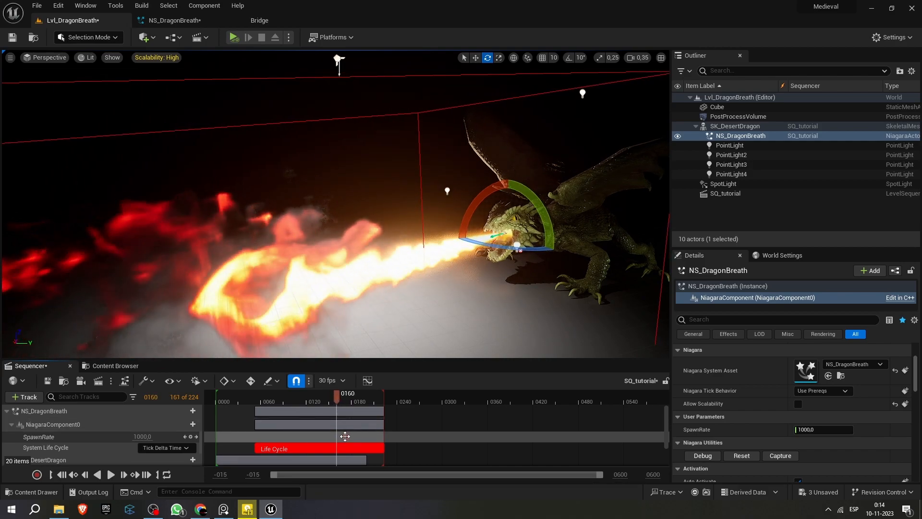
{"action": "left_click", "coordinate": [345, 437]}
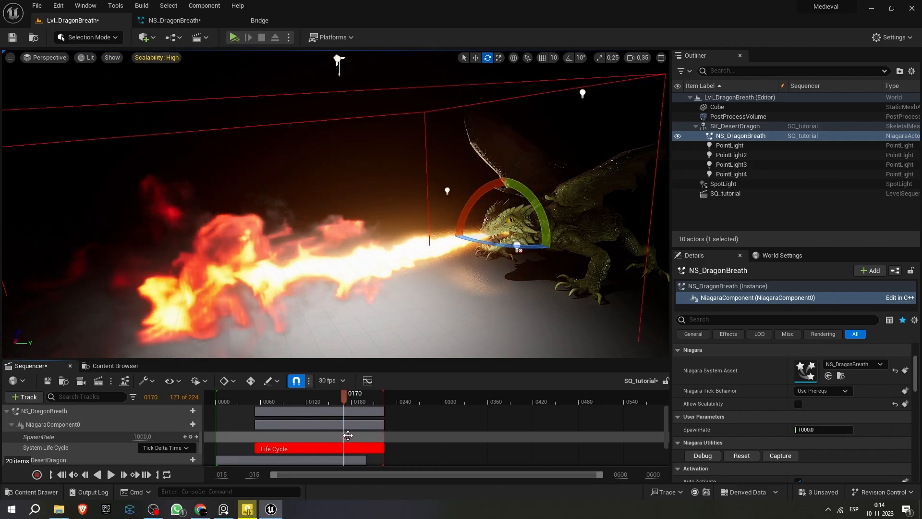
{"action": "left_click_drag", "start_coordinate": [602, 474], "coordinate": [432, 475]}
{"action": "left_click_drag", "start_coordinate": [495, 401], "coordinate": [478, 436]}
Step: Replay the sequence from frame 45 to check how the flame ends with the keyed SpawnRate
{"action": "left_click", "coordinate": [301, 400]}
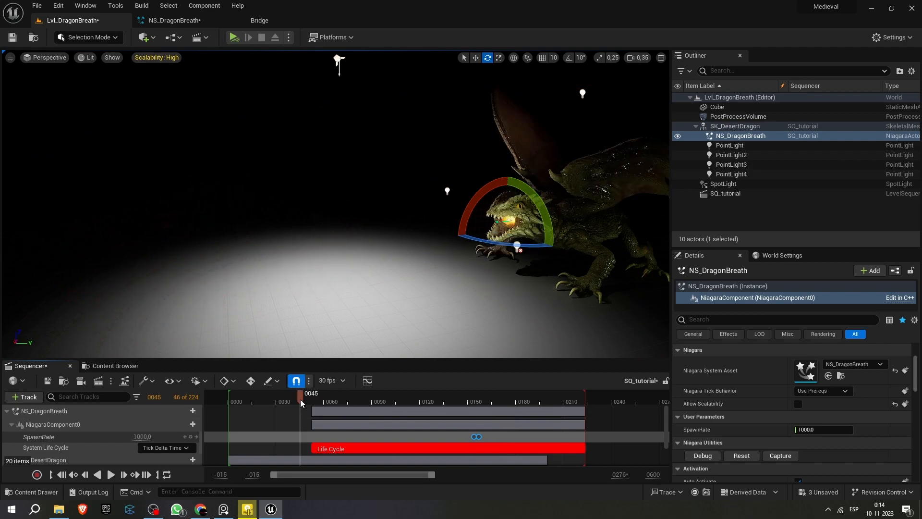
{"action": "key", "text": "space"}
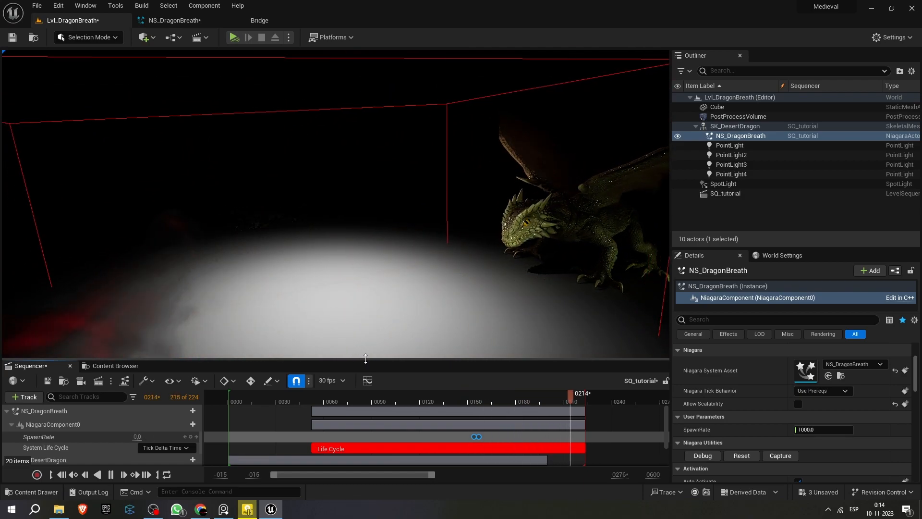
{"action": "key", "text": "space"}
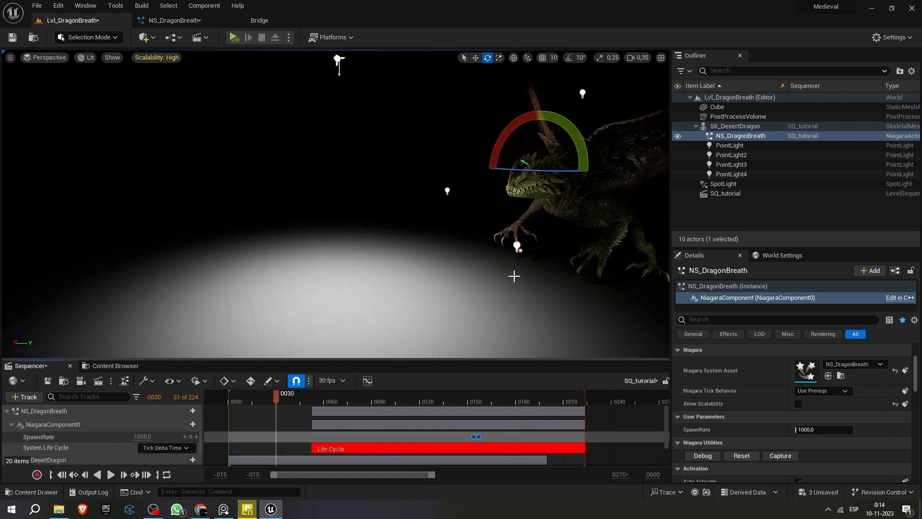
Step: Save all modified assets from NS_DragonBreath and enter a new Resolution Max Axis in Grid3D_Gas_Master_Emitter's Emitter Spawn settings
{"action": "left_click", "coordinate": [173, 20]}
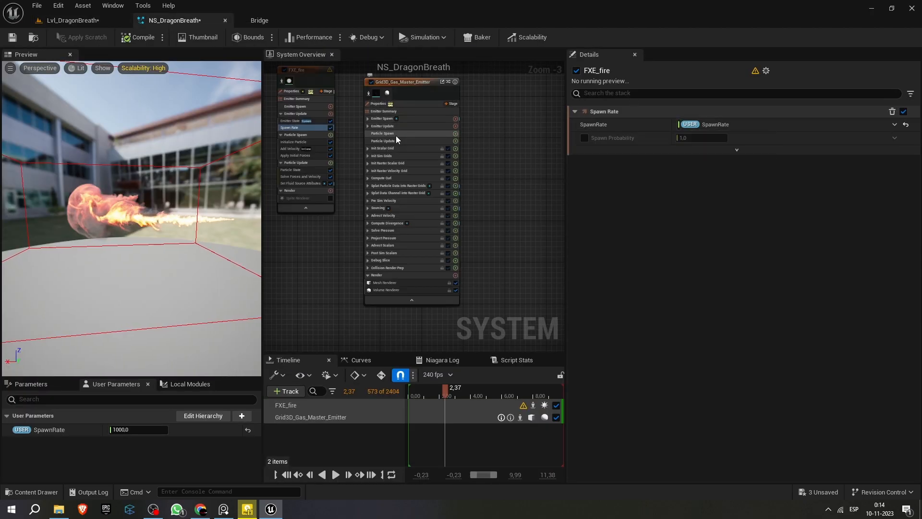
{"action": "left_click", "coordinate": [388, 124]}
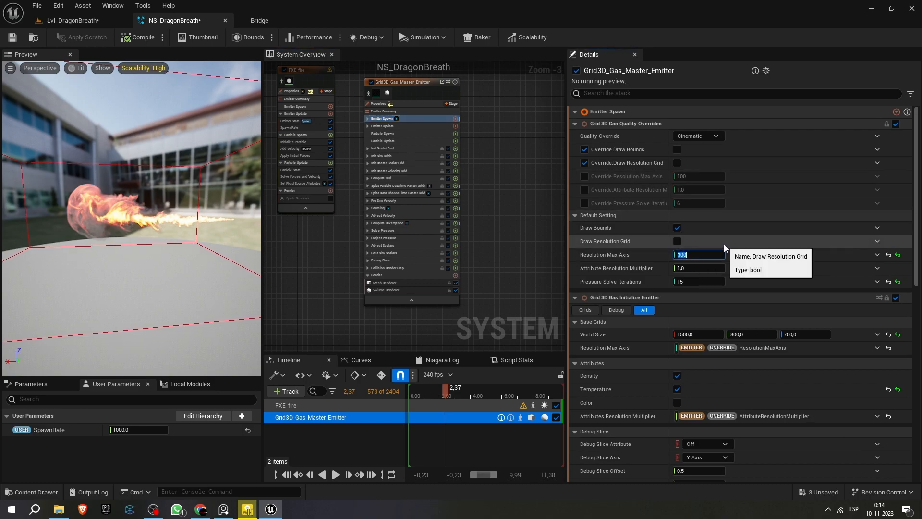
{"action": "left_click", "coordinate": [37, 6]}
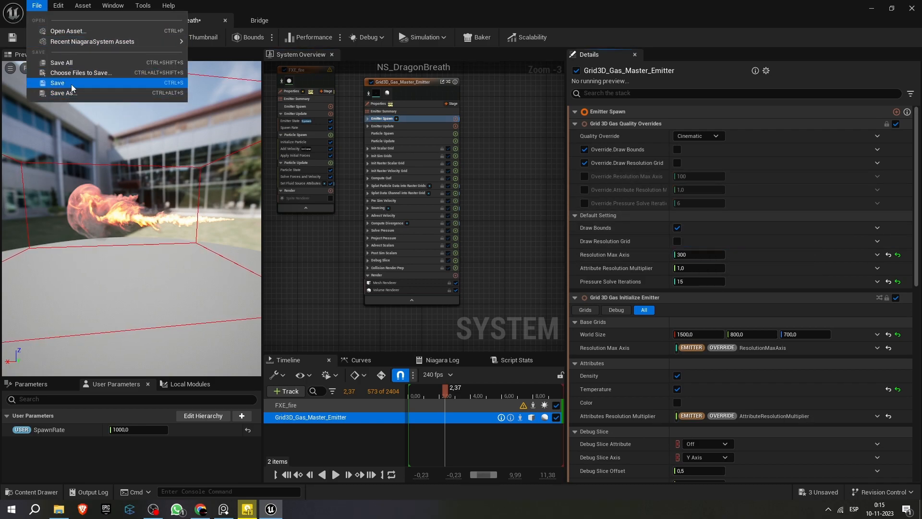
{"action": "left_click", "coordinate": [139, 61]}
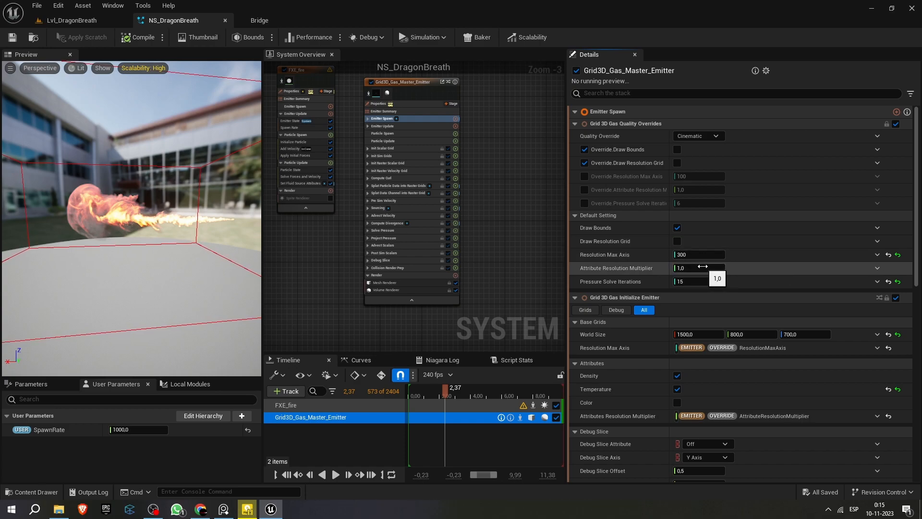
{"action": "type", "text": "45"}
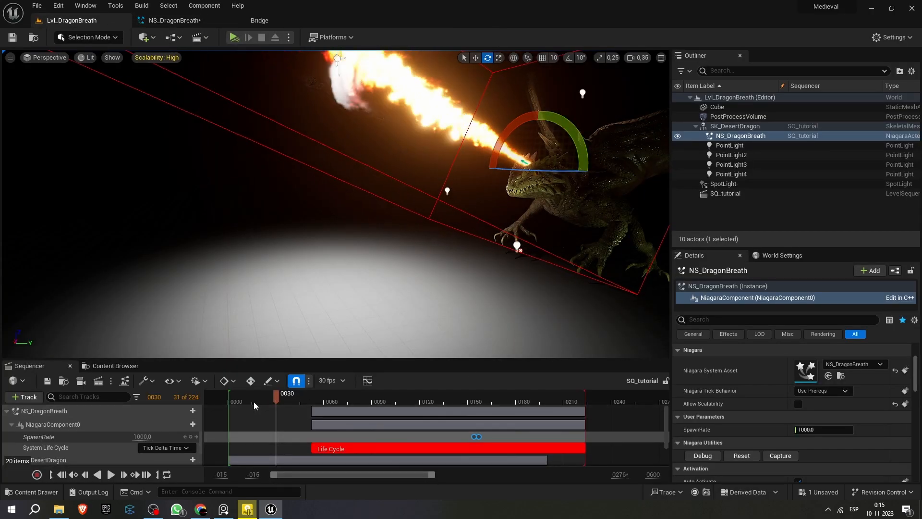
Step: Replay the sequence from frame 30 and scrub back through its final part to check how the flame ends
{"action": "key", "text": "space"}
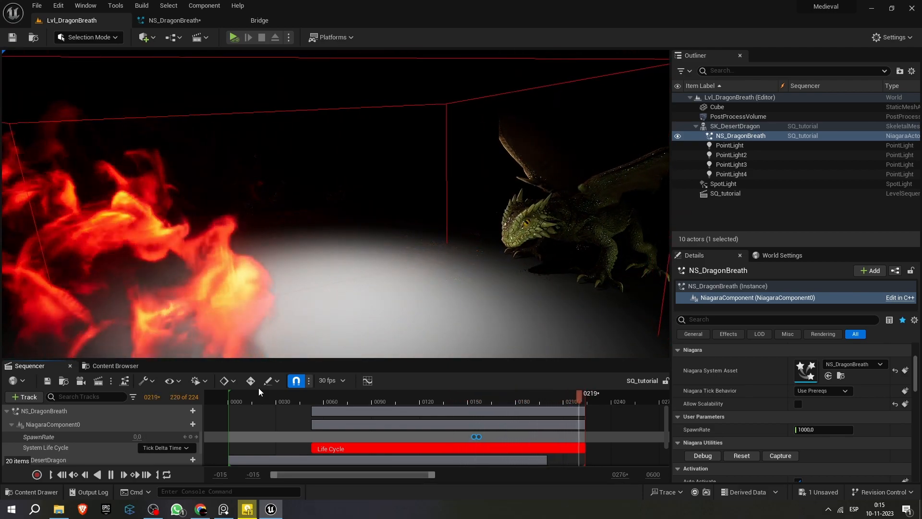
{"action": "key", "text": "space"}
{"action": "left_click", "coordinate": [540, 401]}
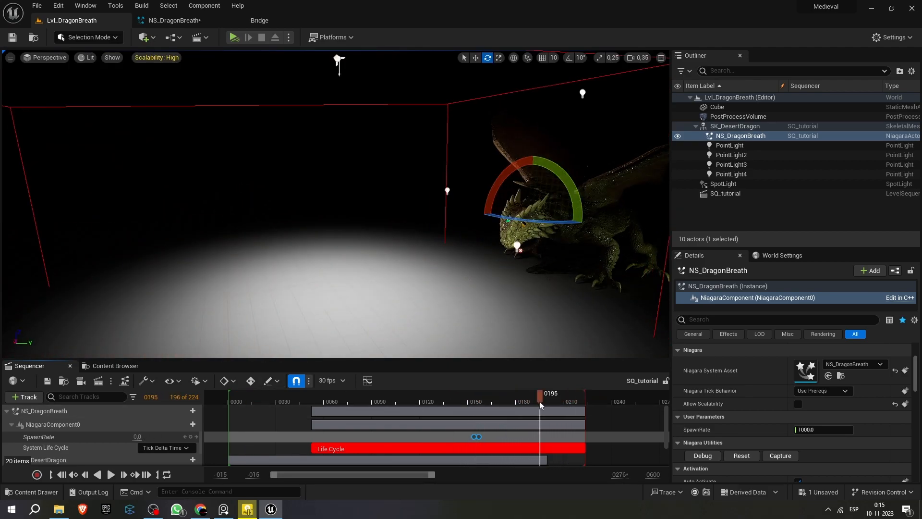
{"action": "left_click_drag", "start_coordinate": [541, 394], "coordinate": [506, 421]}
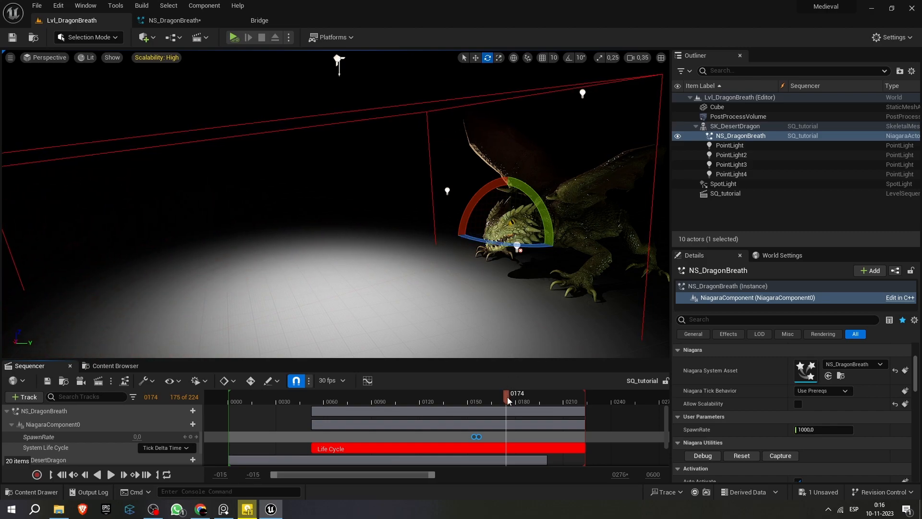
Step: Add a Transform track to NiagaraComponent0 at frame 181 and expand its Location, Rotation and Scale channels
{"action": "mouse_move", "coordinate": [508, 398]}
{"action": "left_mouse_down"}
{"action": "mouse_move", "coordinate": [529, 399]}
{"action": "mouse_move", "coordinate": [517, 401]}
{"action": "left_mouse_up"}
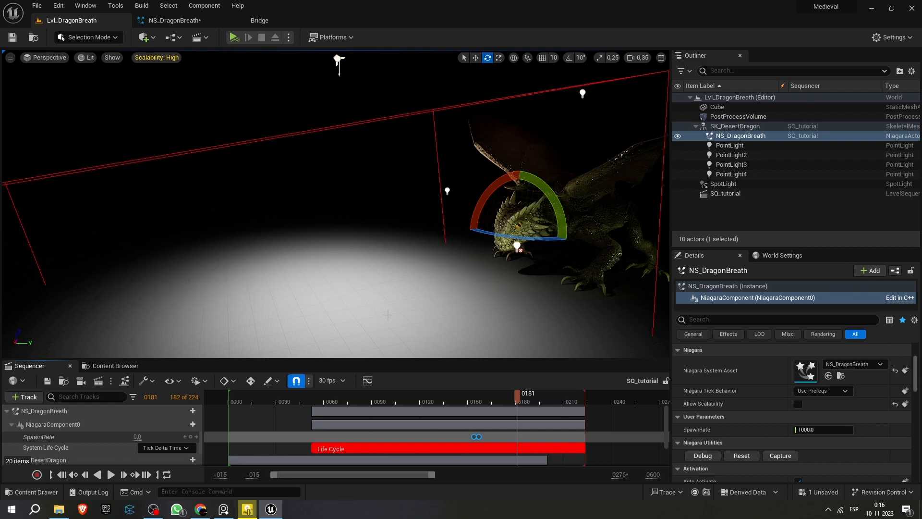
{"action": "left_click", "coordinate": [193, 424]}
{"action": "left_click", "coordinate": [208, 344]}
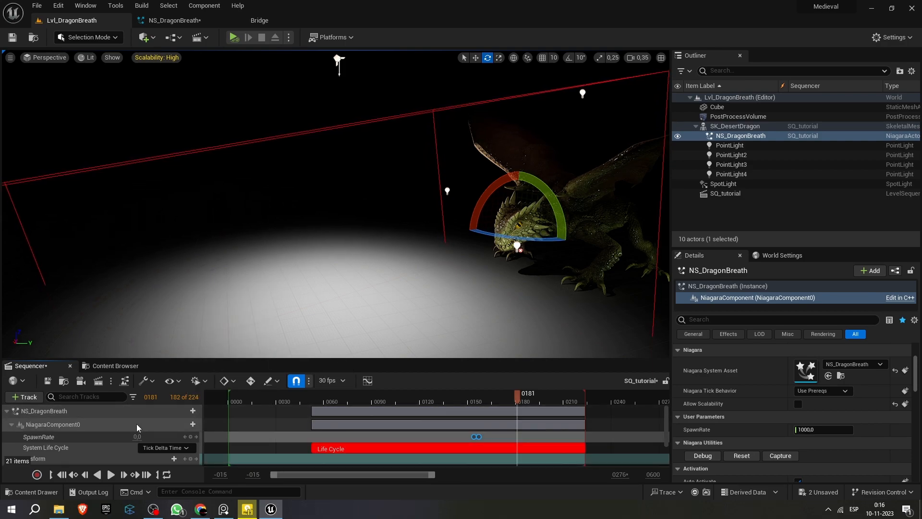
{"action": "scroll", "coordinate": [130, 425], "scroll_direction": "down", "scroll_amount": 3}
{"action": "scroll", "coordinate": [120, 437], "scroll_direction": "up", "scroll_amount": 2}
{"action": "scroll", "coordinate": [156, 445], "scroll_direction": "down", "scroll_amount": 1}
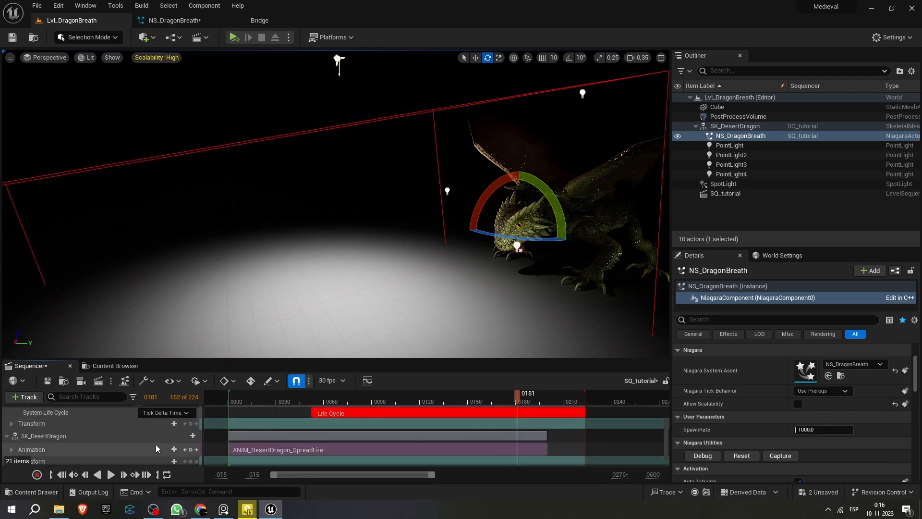
{"action": "left_click", "coordinate": [11, 423]}
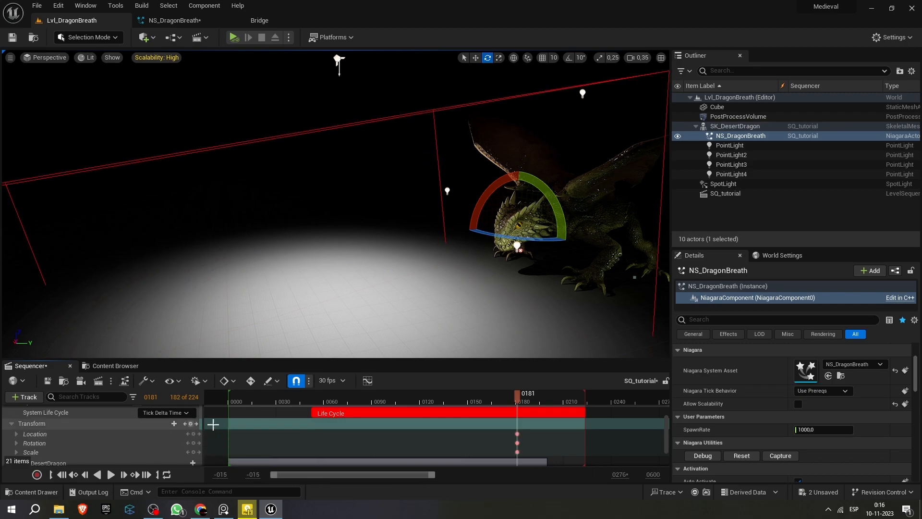
Step: Enable automatic keying and rotate the fire component slightly at frame 188 to key its Rotation
{"action": "left_click_drag", "start_coordinate": [517, 400], "coordinate": [528, 399]}
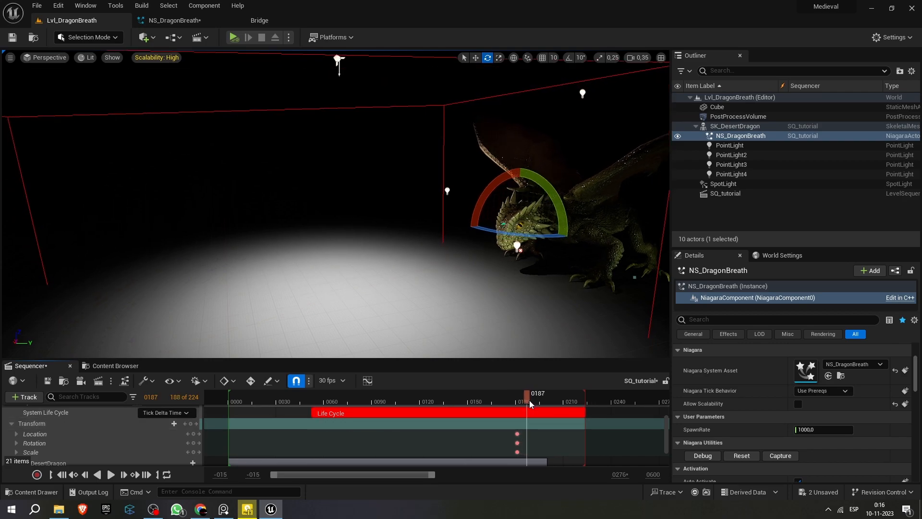
{"action": "left_click_drag", "start_coordinate": [489, 185], "coordinate": [475, 200]}
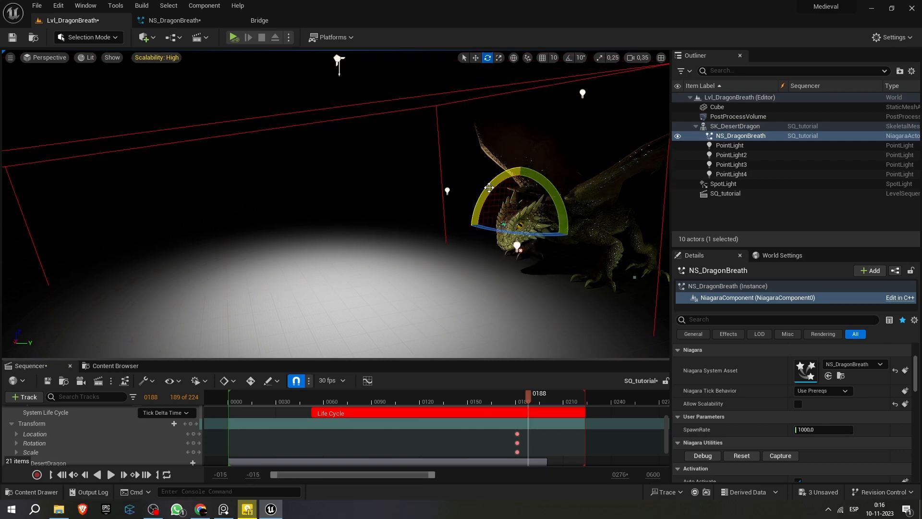
{"action": "left_click", "coordinate": [250, 380]}
{"action": "left_click_drag", "start_coordinate": [484, 197], "coordinate": [492, 194]}
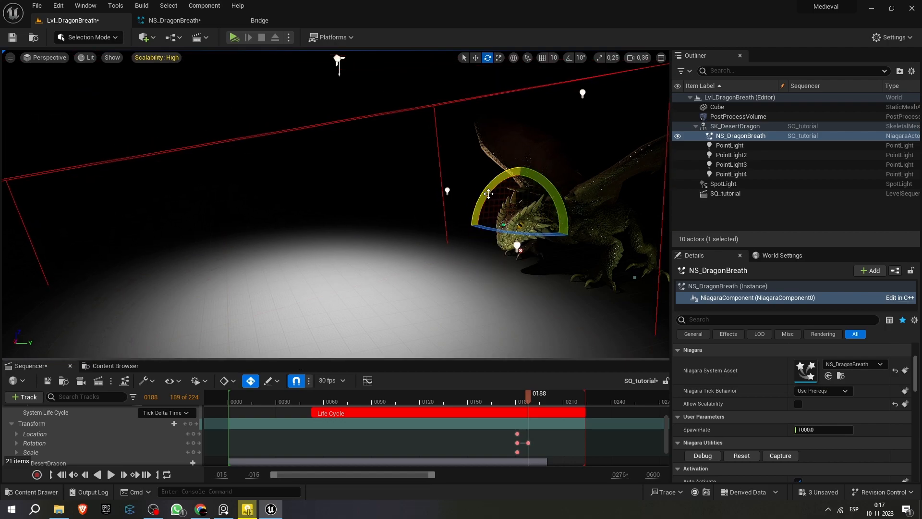
Step: Replay the sequence from near its start and again from frame 107 to check the flame with the keyed rotation
{"action": "left_click_drag", "start_coordinate": [526, 396], "coordinate": [546, 399]}
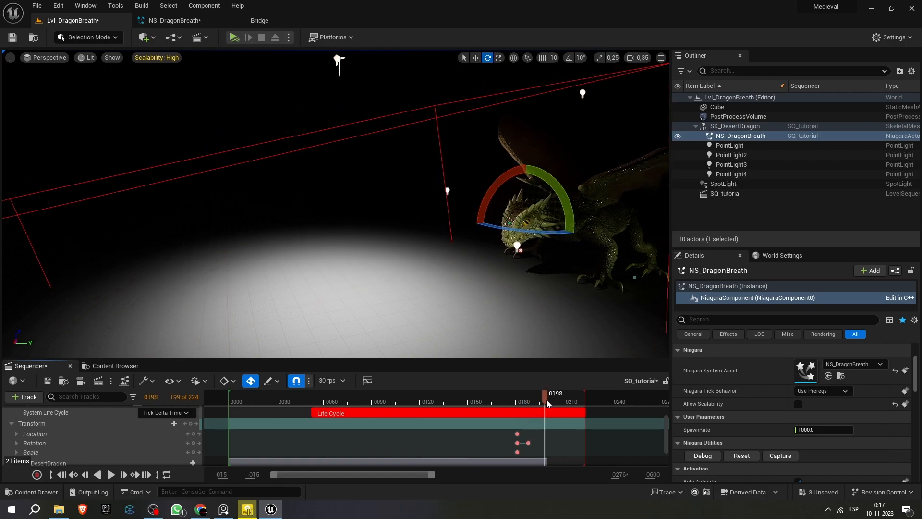
{"action": "left_click", "coordinate": [235, 399]}
{"action": "key", "text": "space"}
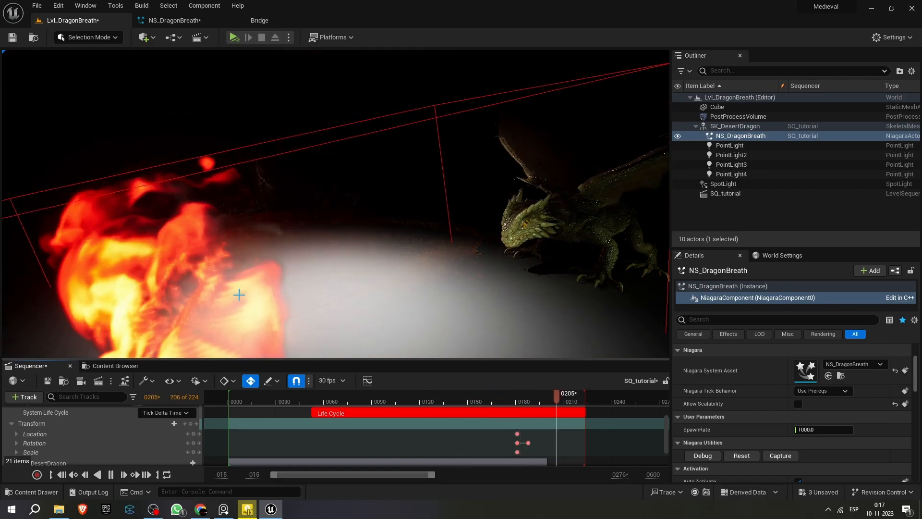
{"action": "key", "text": "space"}
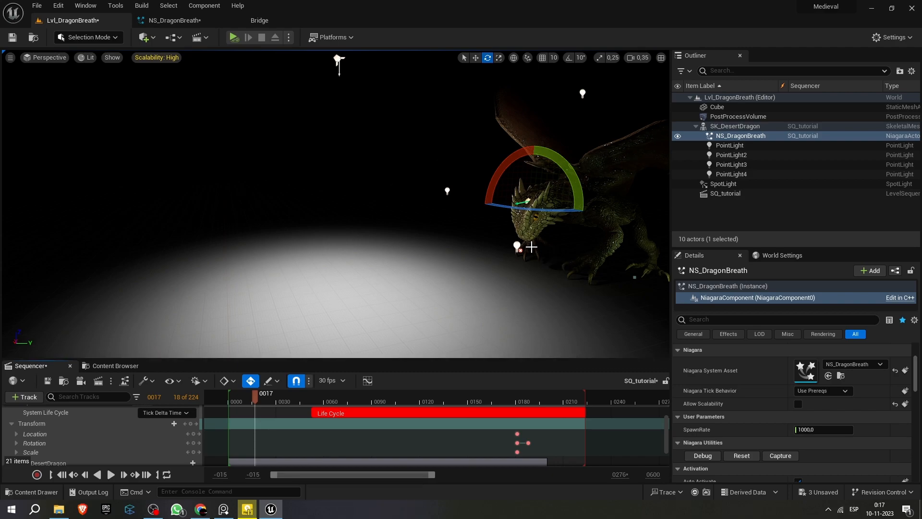
{"action": "scroll", "coordinate": [531, 247], "scroll_direction": "down", "scroll_amount": 3}
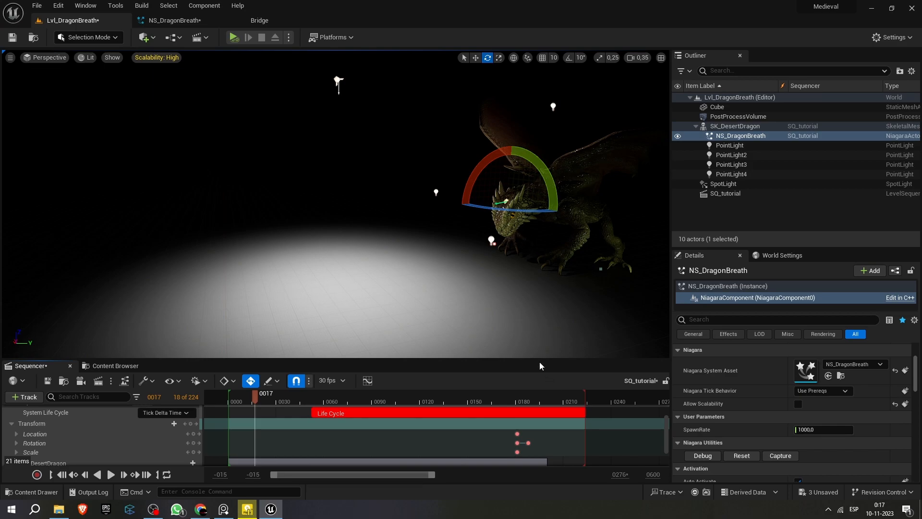
{"action": "left_click_drag", "start_coordinate": [592, 398], "coordinate": [414, 399]}
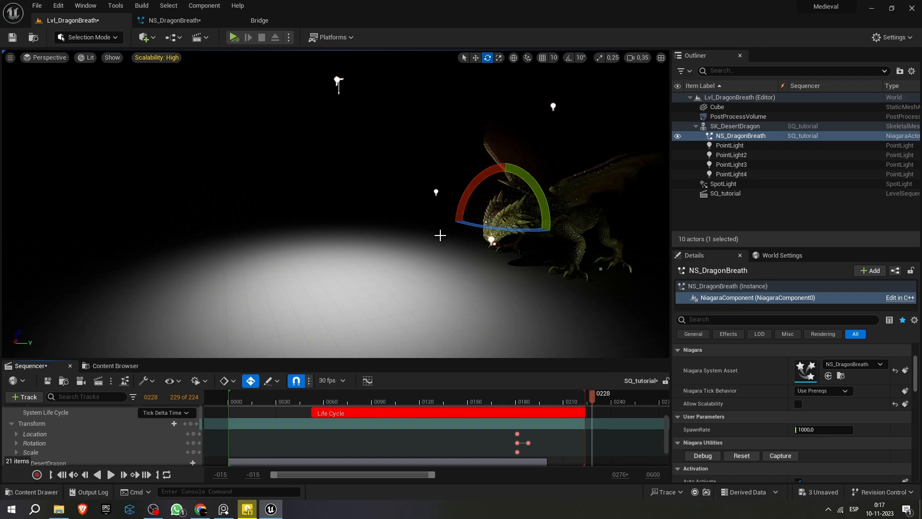
{"action": "left_click", "coordinate": [399, 400]}
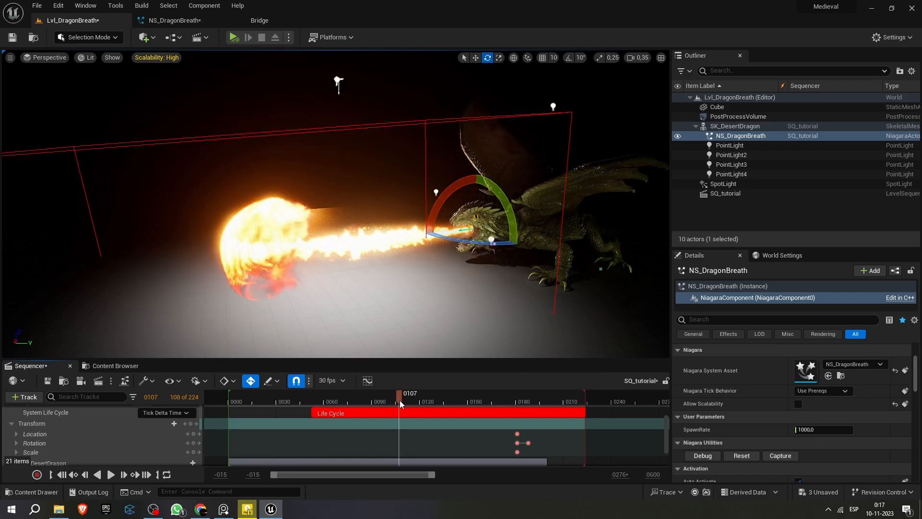
{"action": "key", "text": "space"}
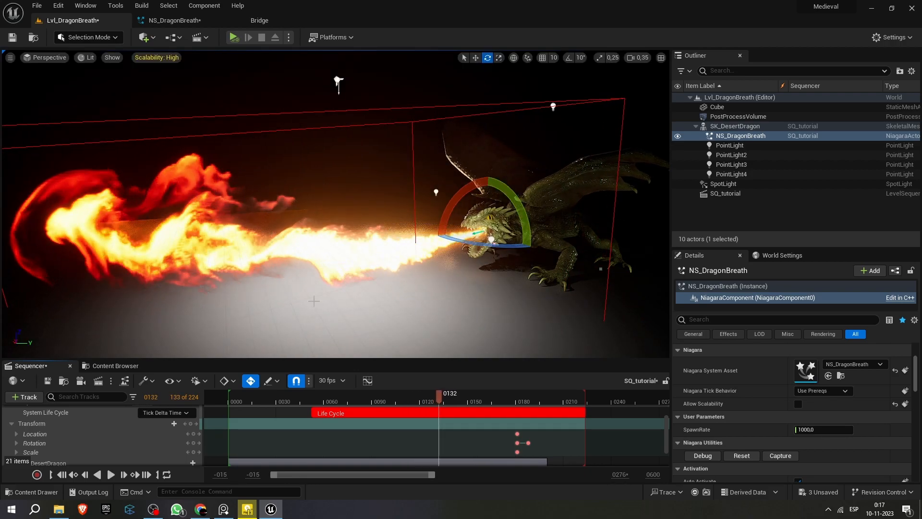
Step: Set Resolution Max Axis to 500 in Grid3D_Gas_Master_Emitter's Emitter Spawn settings of NS_DragonBreath
{"action": "left_click", "coordinate": [174, 20]}
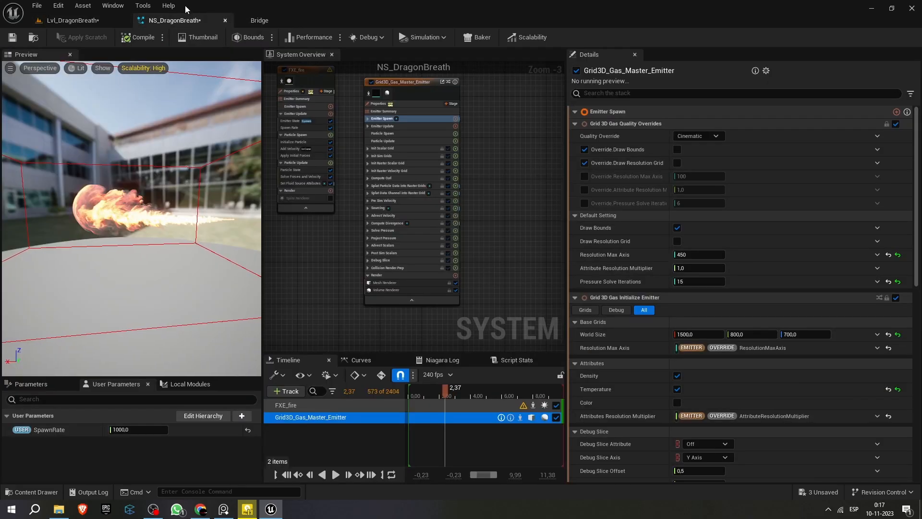
{"action": "left_click", "coordinate": [82, 20]}
{"action": "left_click", "coordinate": [273, 394]}
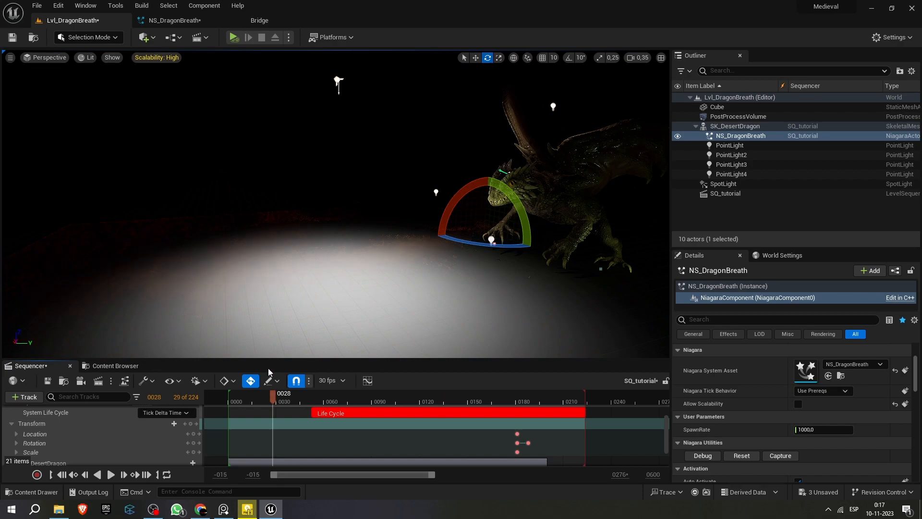
{"action": "left_click", "coordinate": [173, 20]}
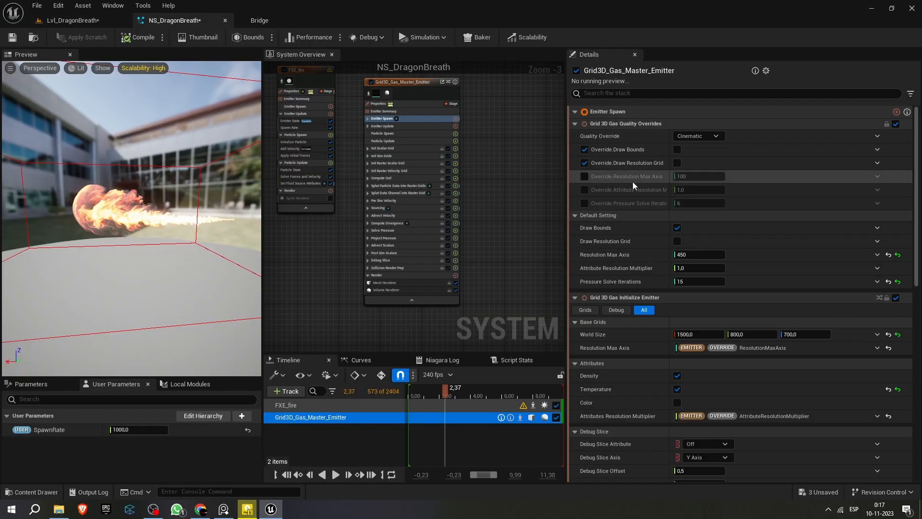
{"action": "left_click", "coordinate": [690, 255]}
{"action": "type", "text": "50"}
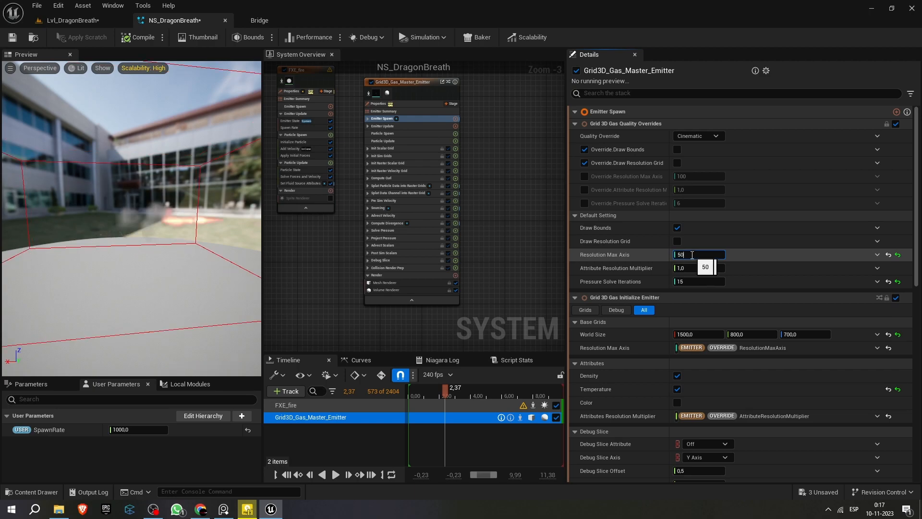
Step: Add a Niagara Cache track to NiagaraComponent0 in Lvl_DragonBreath's sequence and record the simulation cache
{"action": "left_click", "coordinate": [105, 19]}
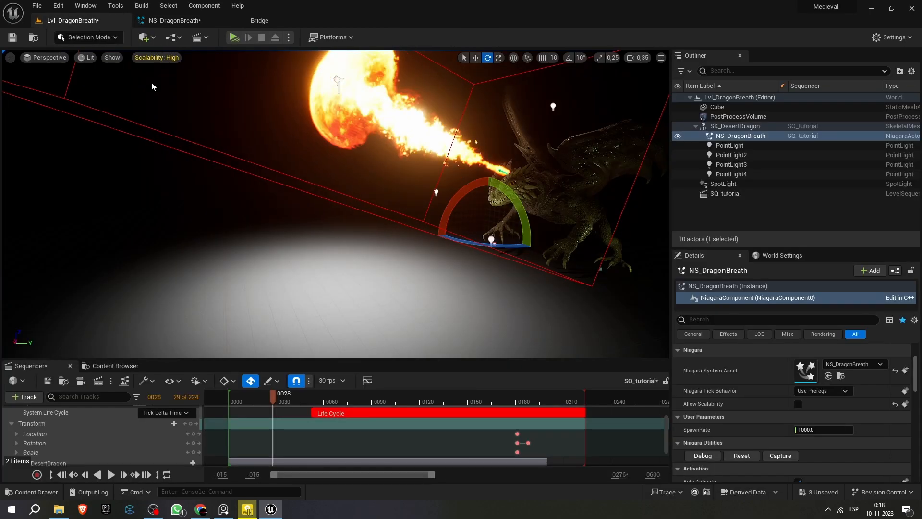
{"action": "left_click", "coordinate": [390, 399]}
{"action": "left_click", "coordinate": [282, 398]}
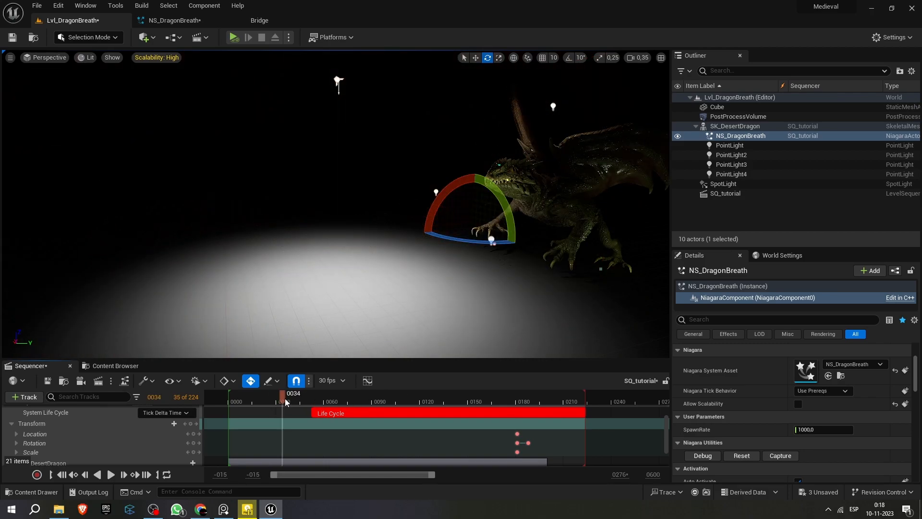
{"action": "scroll", "coordinate": [138, 422], "scroll_direction": "up", "scroll_amount": 3}
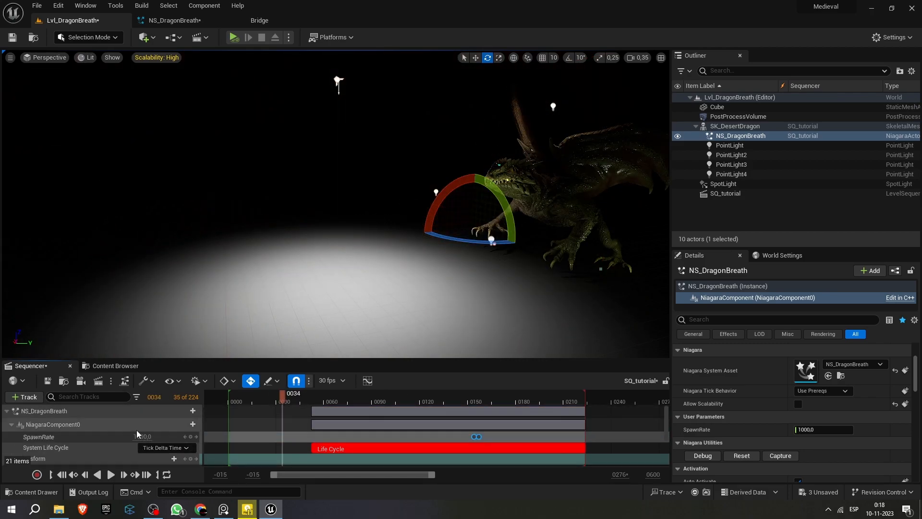
{"action": "left_click", "coordinate": [193, 411]}
{"action": "left_click", "coordinate": [192, 424]}
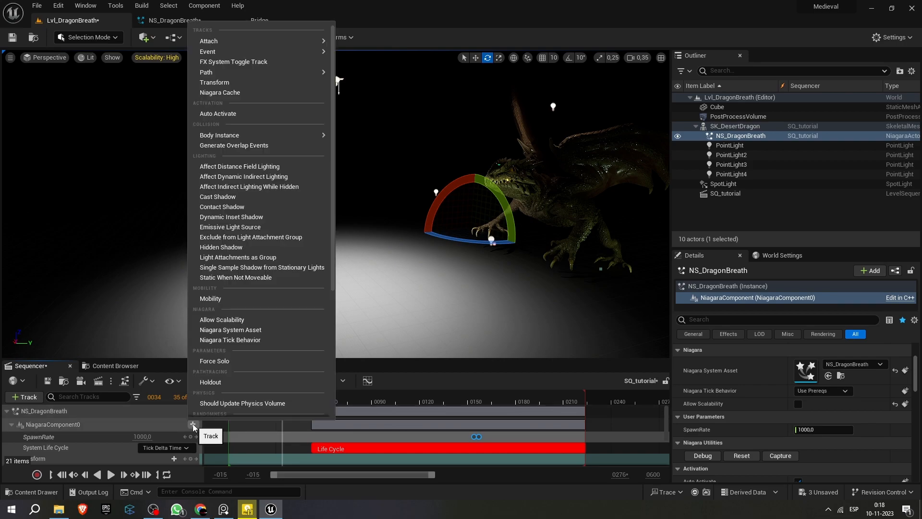
{"action": "left_click", "coordinate": [246, 93]}
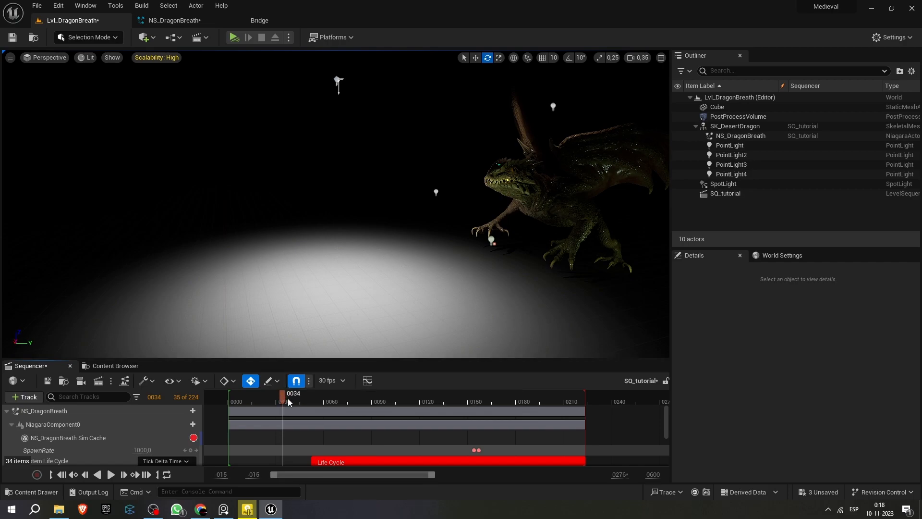
{"action": "left_click", "coordinate": [194, 438]}
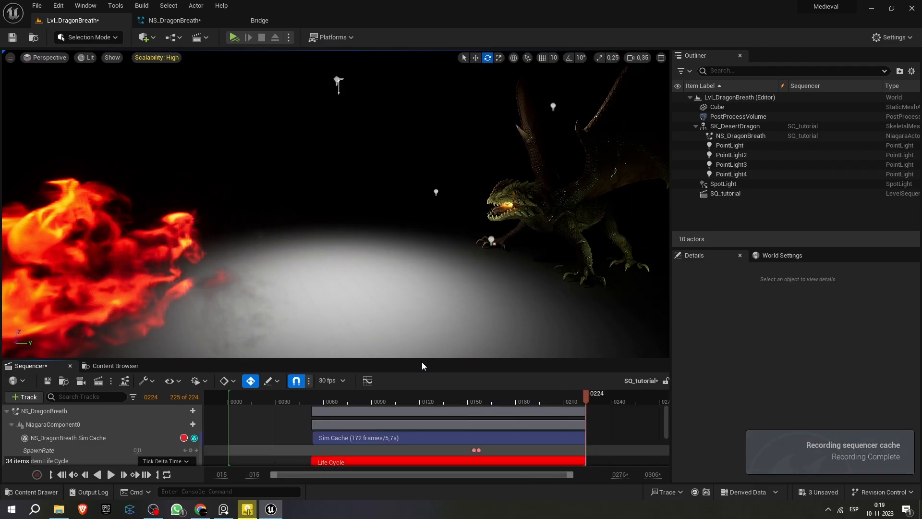
Step: Review the gas emitter's resolution settings and scrub the cached fire between frames 42 and 155 to inspect the recorded simulation
{"action": "left_click", "coordinate": [296, 401]}
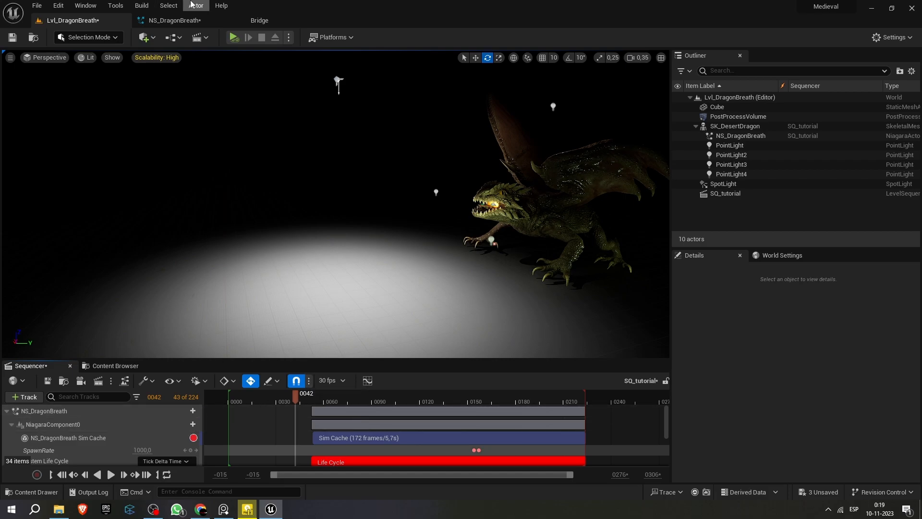
{"action": "left_click", "coordinate": [200, 15]}
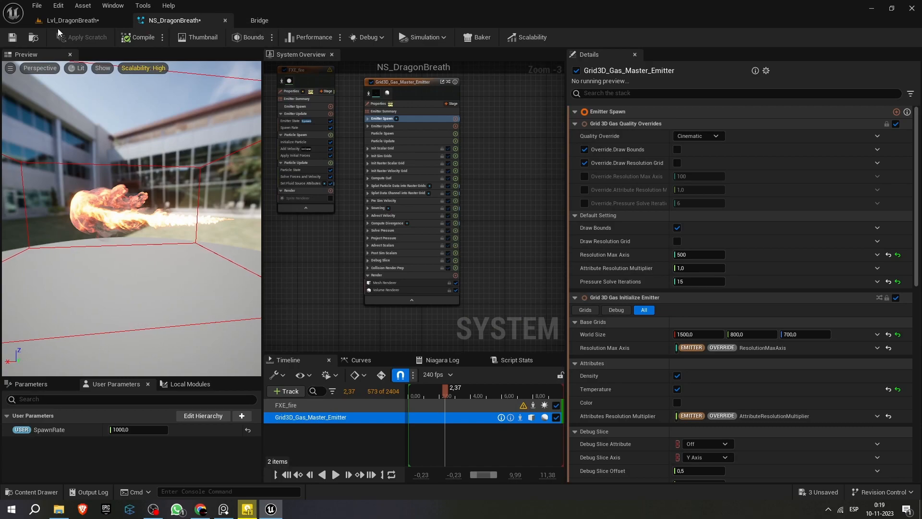
{"action": "left_click", "coordinate": [67, 21]}
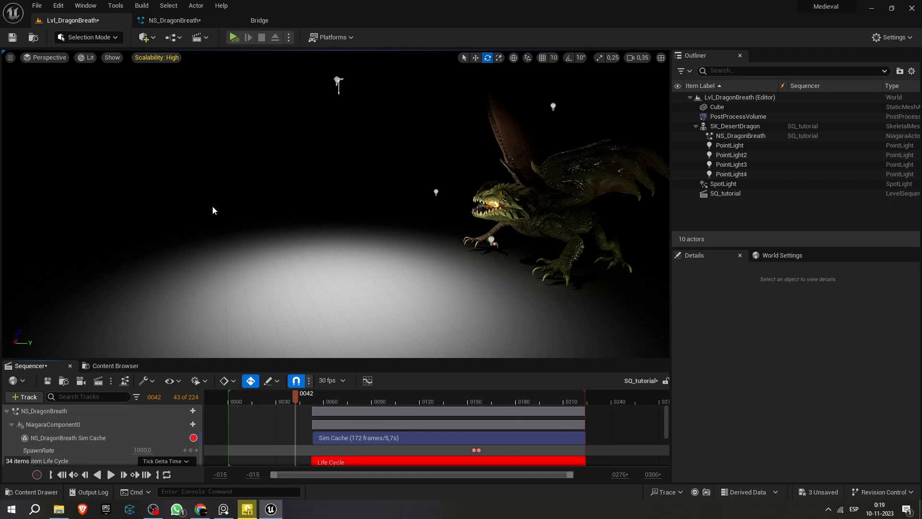
{"action": "left_click_drag", "start_coordinate": [293, 396], "coordinate": [321, 402]}
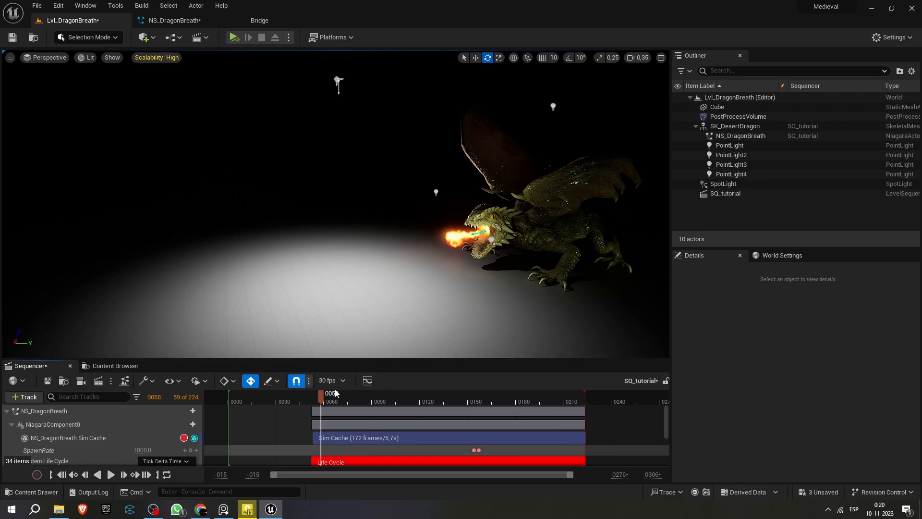
{"action": "left_click_drag", "start_coordinate": [318, 393], "coordinate": [475, 393]}
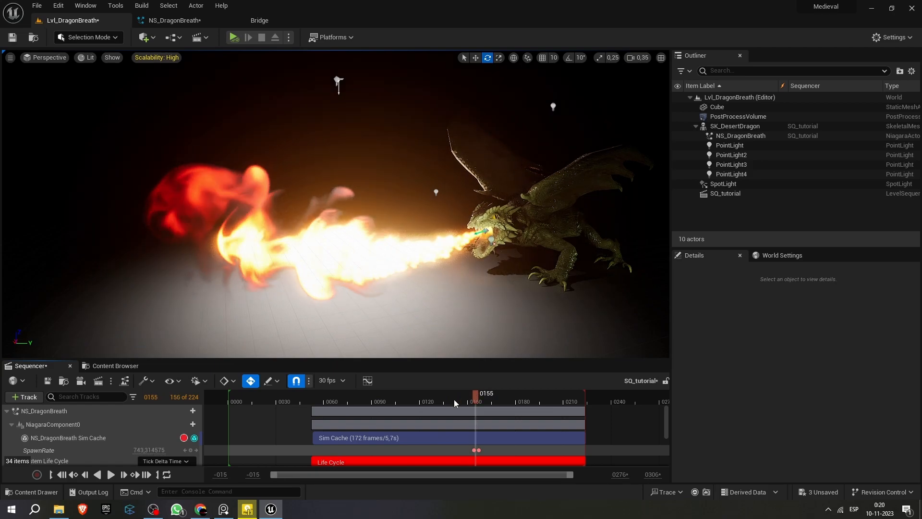
{"action": "scroll", "coordinate": [362, 428], "scroll_direction": "down", "scroll_amount": 1}
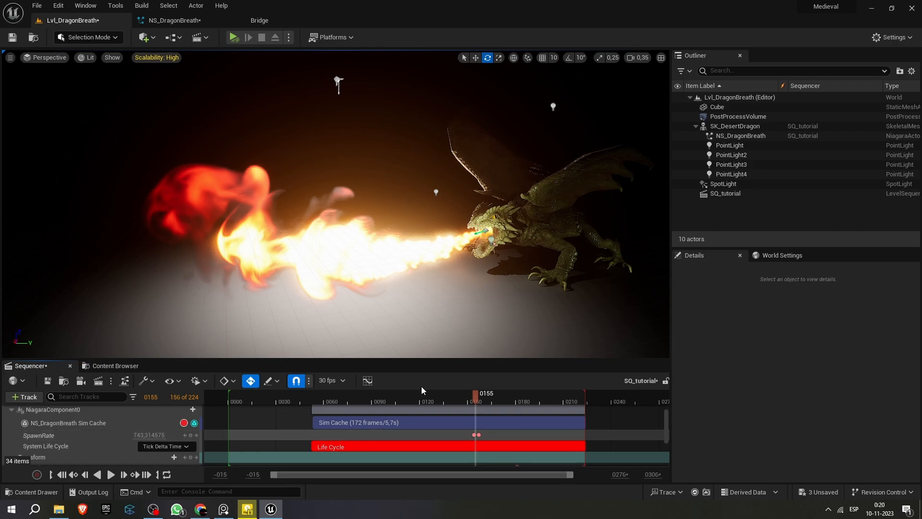
{"action": "left_click_drag", "start_coordinate": [395, 403], "coordinate": [450, 403]}
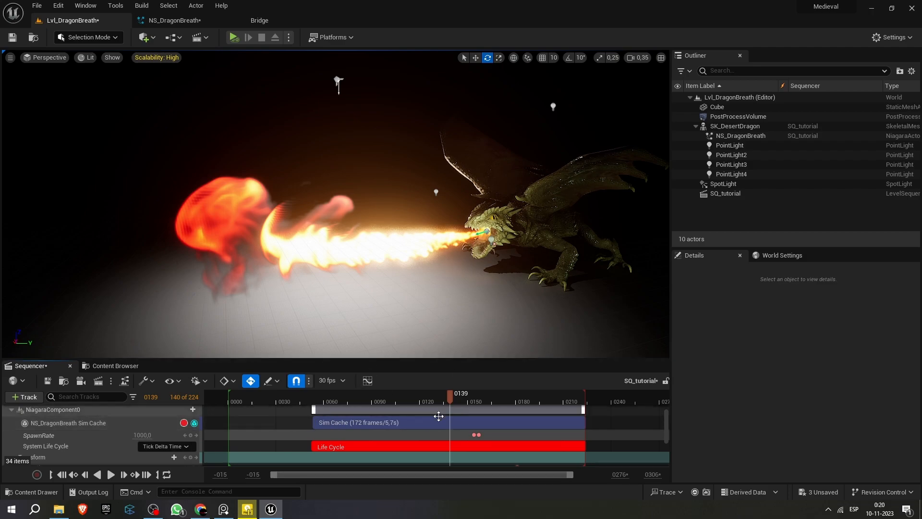
Step: Scrub the NS_DragonBreath sim cache from frame 51 to 145 and back to 67 to inspect the recorded fire
{"action": "right_click", "coordinate": [139, 425]}
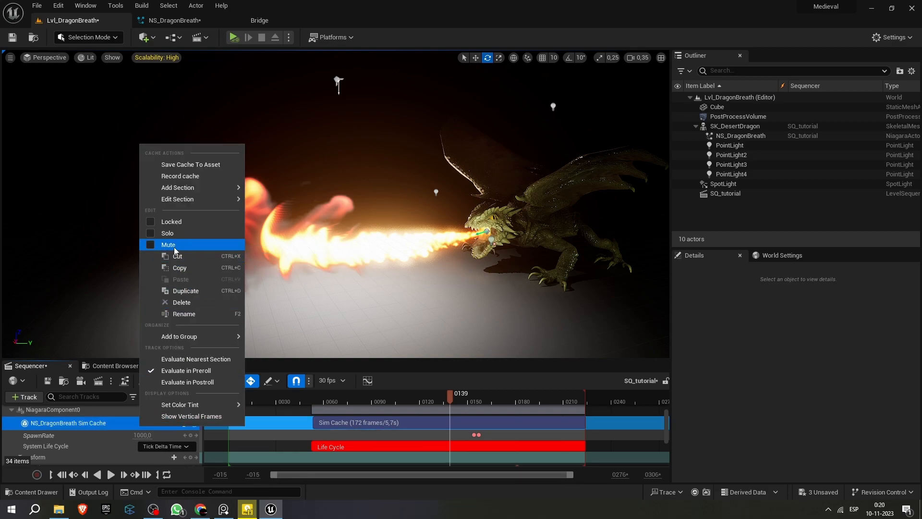
{"action": "left_click", "coordinate": [310, 400]}
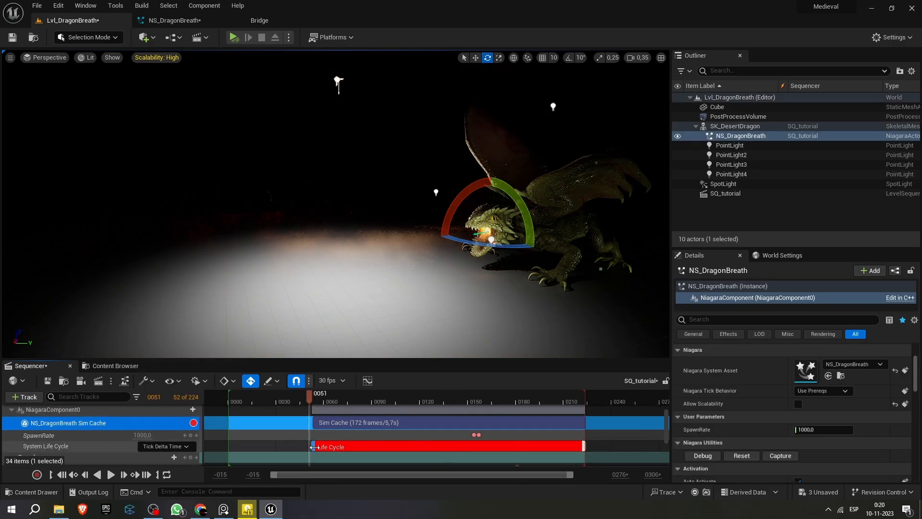
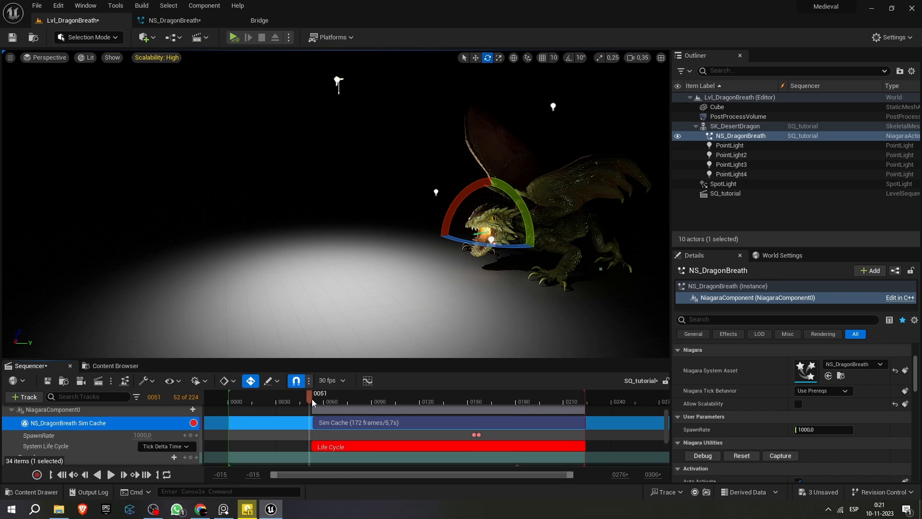
{"action": "left_click_drag", "start_coordinate": [307, 399], "coordinate": [460, 399]}
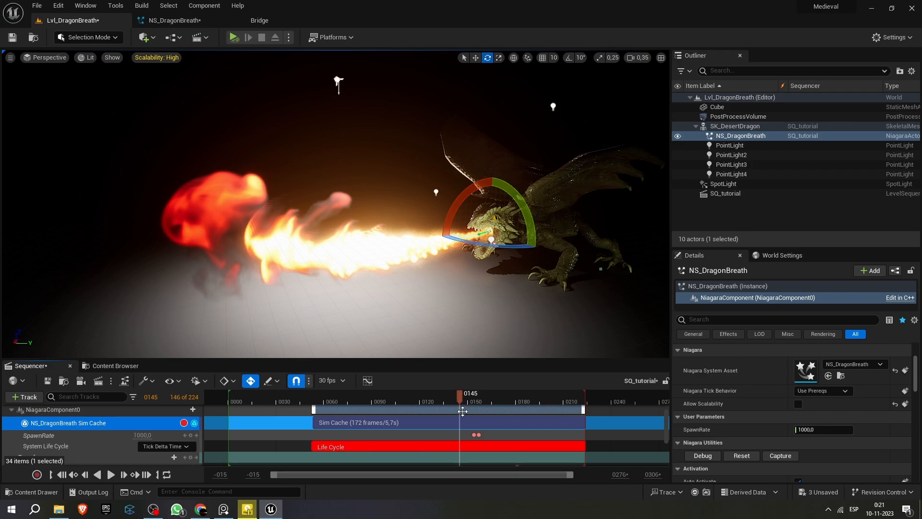
{"action": "left_click_drag", "start_coordinate": [462, 400], "coordinate": [333, 407]}
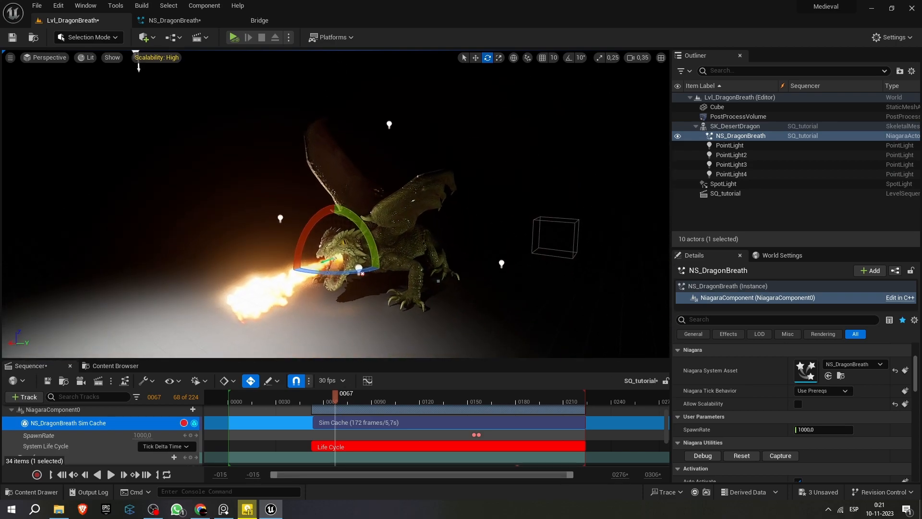
Step: Examine the flame at the dragon's mouth up close while scrubbing from frame 67 to 167
{"action": "left_click_drag", "start_coordinate": [569, 233], "coordinate": [489, 261], "text": "alt"}
{"action": "left_click_drag", "start_coordinate": [401, 247], "coordinate": [216, 221], "text": "alt"}
{"action": "right_click_drag", "start_coordinate": [288, 235], "coordinate": [461, 210]}
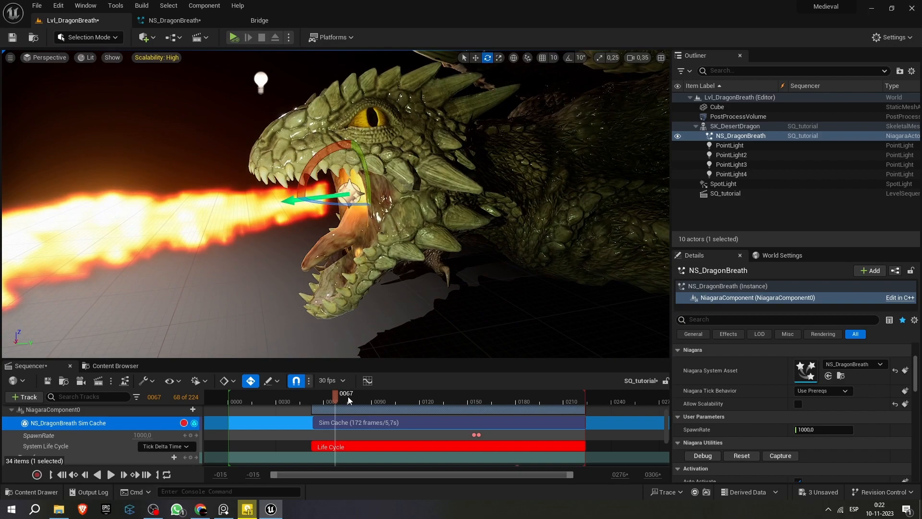
{"action": "left_click_drag", "start_coordinate": [337, 395], "coordinate": [371, 393]}
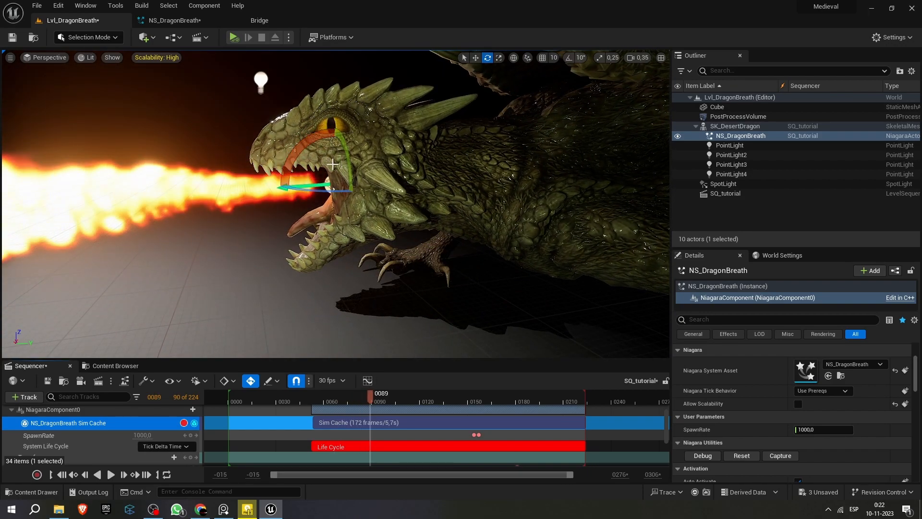
{"action": "left_click_drag", "start_coordinate": [373, 397], "coordinate": [481, 383]}
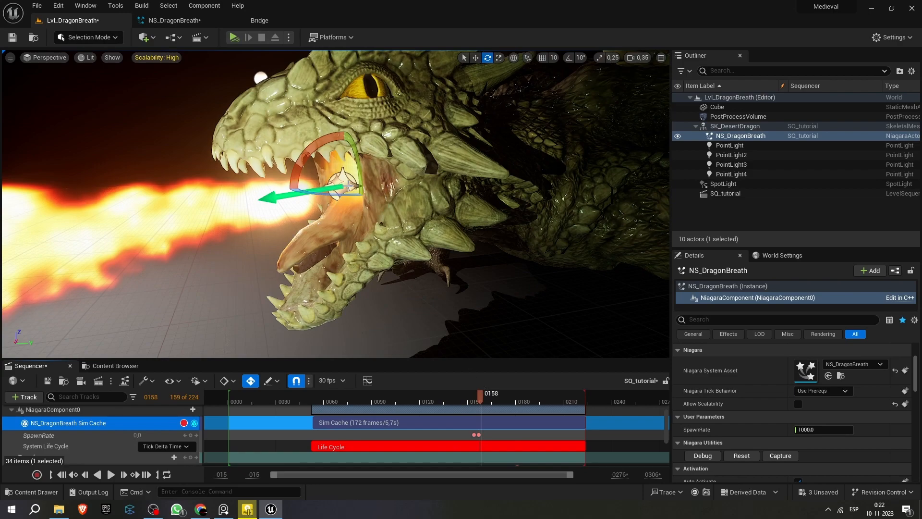
{"action": "left_click_drag", "start_coordinate": [482, 399], "coordinate": [494, 402]}
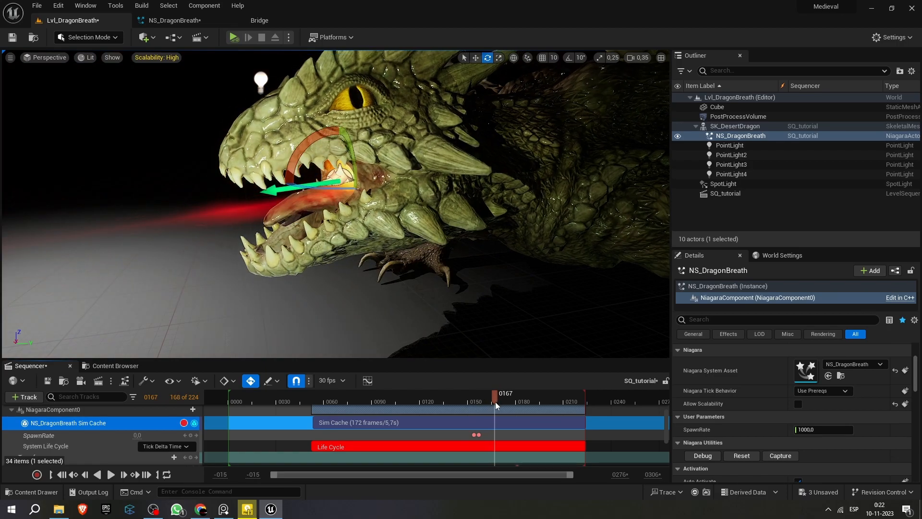
Step: View the whole flame from farther away and scrub from frame 167 to 205 to check how the fire ends
{"action": "key", "text": "s"}
{"action": "right_click_drag", "start_coordinate": [370, 237], "coordinate": [421, 245]}
{"action": "mouse_move", "coordinate": [344, 219]}
{"action": "right_mouse_down"}
{"action": "mouse_move", "coordinate": [322, 219]}
{"action": "mouse_move", "coordinate": [343, 219]}
{"action": "right_mouse_up"}
{"action": "key", "text": "w"}
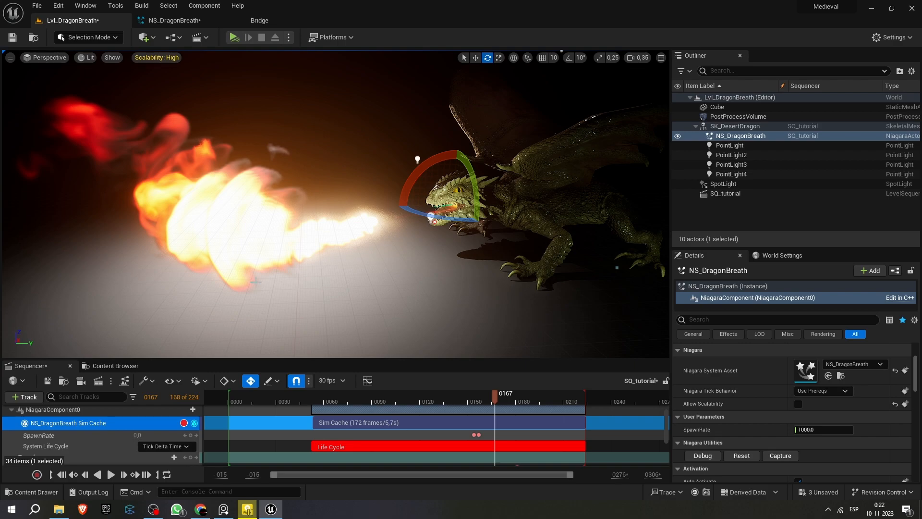
{"action": "mouse_move", "coordinate": [435, 301]}
{"action": "right_mouse_down"}
{"action": "mouse_move", "coordinate": [417, 306]}
{"action": "mouse_move", "coordinate": [435, 301]}
{"action": "right_mouse_up"}
{"action": "key", "text": "s"}
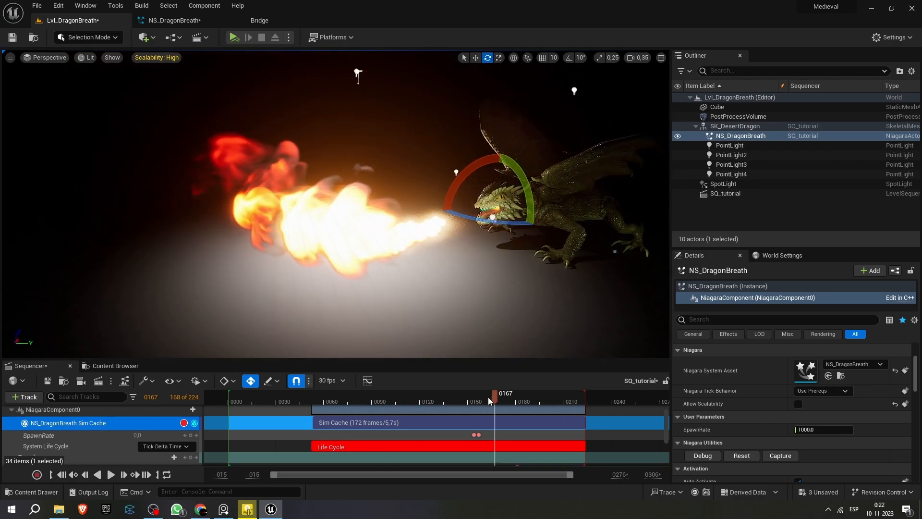
{"action": "left_click_drag", "start_coordinate": [494, 396], "coordinate": [511, 402]}
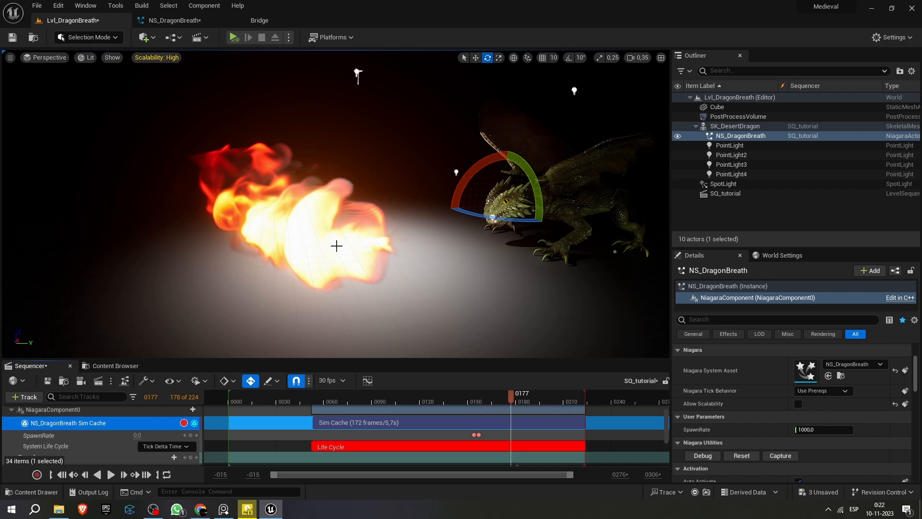
{"action": "left_click_drag", "start_coordinate": [512, 402], "coordinate": [555, 402]}
Step: Compare the Life Cycle section and Transform keys with the length of the ANIM_DesertDragon_SpreadFire section, keeping the wider scene in view
{"action": "scroll", "coordinate": [585, 426], "scroll_direction": "down", "scroll_amount": 3}
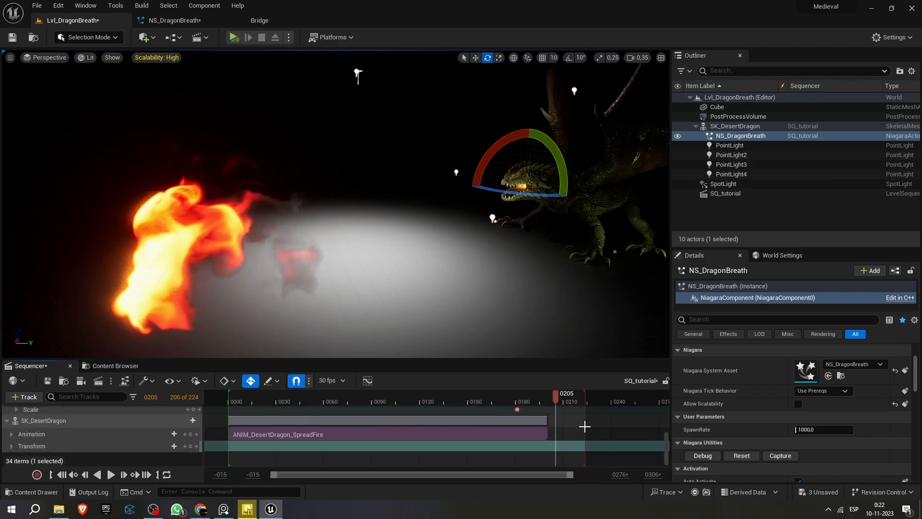
{"action": "scroll", "coordinate": [585, 425], "scroll_direction": "up", "scroll_amount": 3}
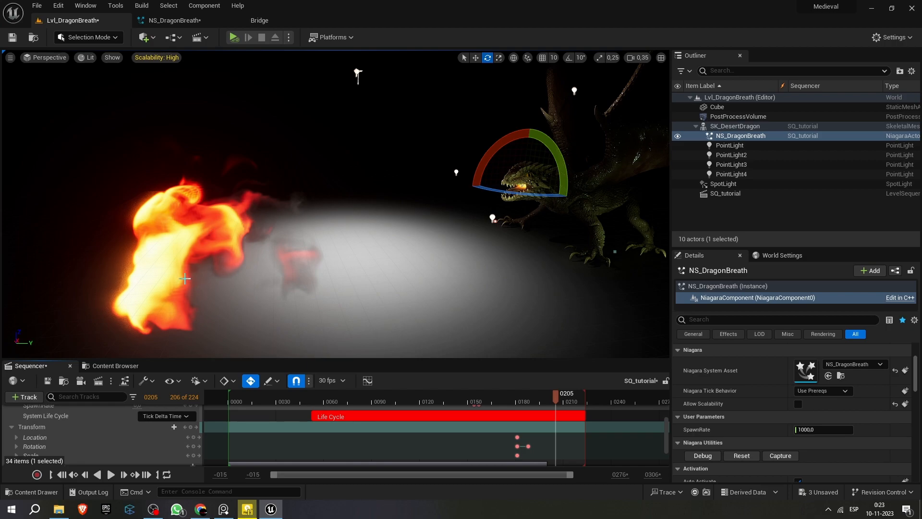
{"action": "scroll", "coordinate": [306, 259], "scroll_direction": "down", "scroll_amount": 5}
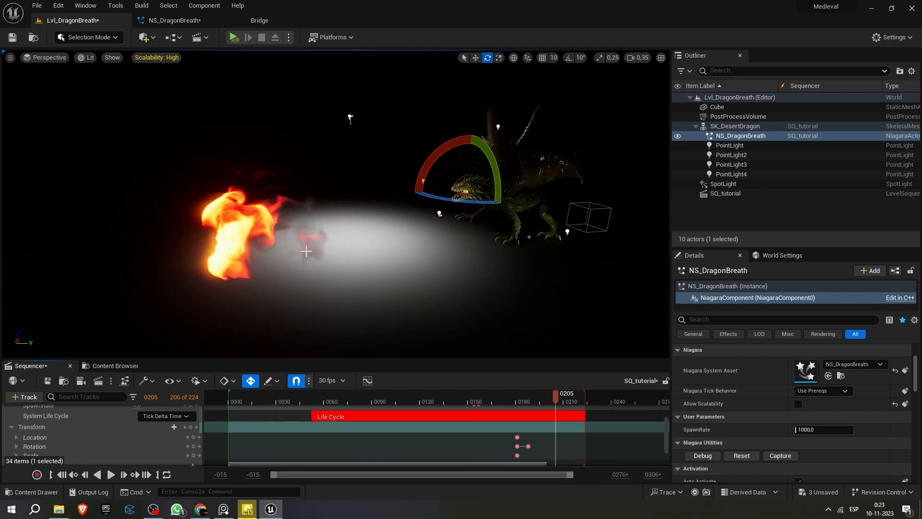
{"action": "scroll", "coordinate": [420, 296], "scroll_direction": "down", "scroll_amount": 2}
{"action": "scroll", "coordinate": [608, 435], "scroll_direction": "down", "scroll_amount": 3}
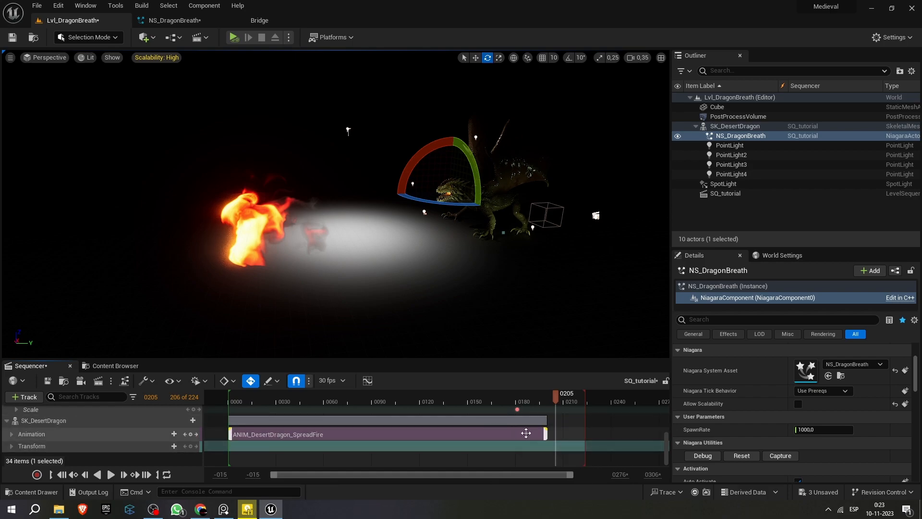
Step: Scrub the cached fire back from frame 205 to 190, look up the movie rendering options and return to frame 71
{"action": "mouse_move", "coordinate": [556, 396]}
{"action": "left_mouse_down"}
{"action": "mouse_move", "coordinate": [537, 396]}
{"action": "mouse_move", "coordinate": [580, 399]}
{"action": "mouse_move", "coordinate": [482, 399]}
{"action": "mouse_move", "coordinate": [549, 402]}
{"action": "mouse_move", "coordinate": [538, 402]}
{"action": "left_mouse_up"}
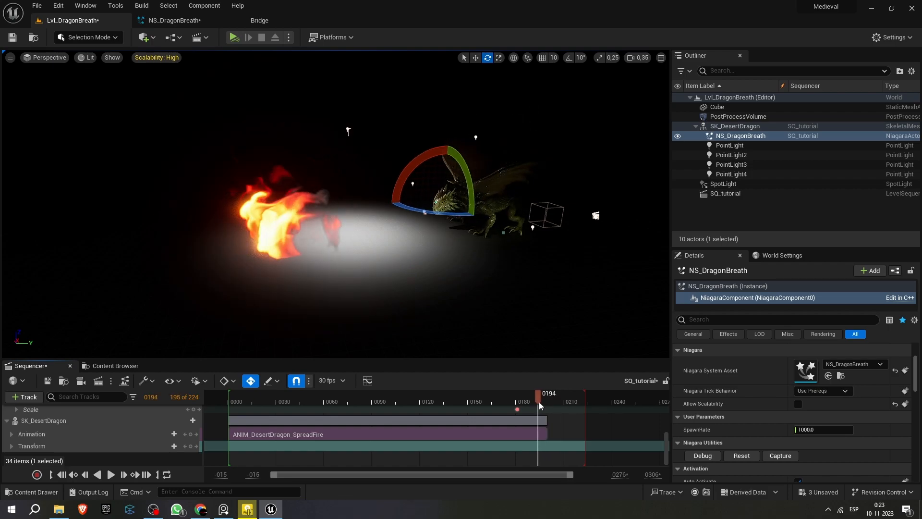
{"action": "scroll", "coordinate": [524, 414], "scroll_direction": "up", "scroll_amount": 3}
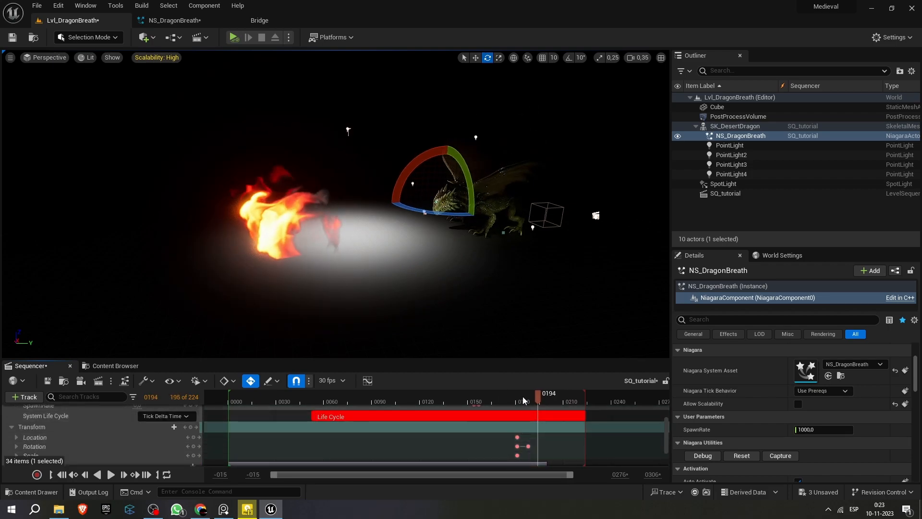
{"action": "mouse_move", "coordinate": [537, 398]}
{"action": "left_mouse_down"}
{"action": "mouse_move", "coordinate": [460, 395]}
{"action": "mouse_move", "coordinate": [537, 405]}
{"action": "left_mouse_up"}
{"action": "scroll", "coordinate": [406, 223], "scroll_direction": "up", "scroll_amount": 2}
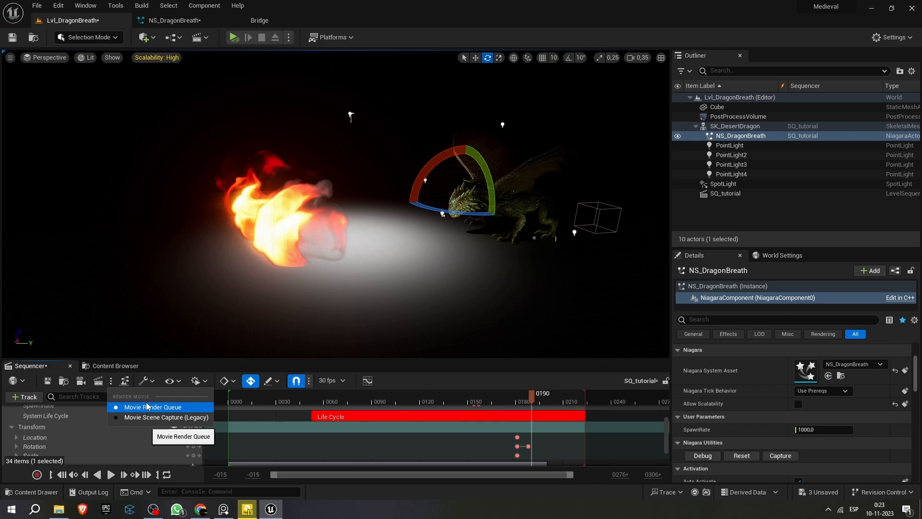
{"action": "left_click", "coordinate": [341, 394]}
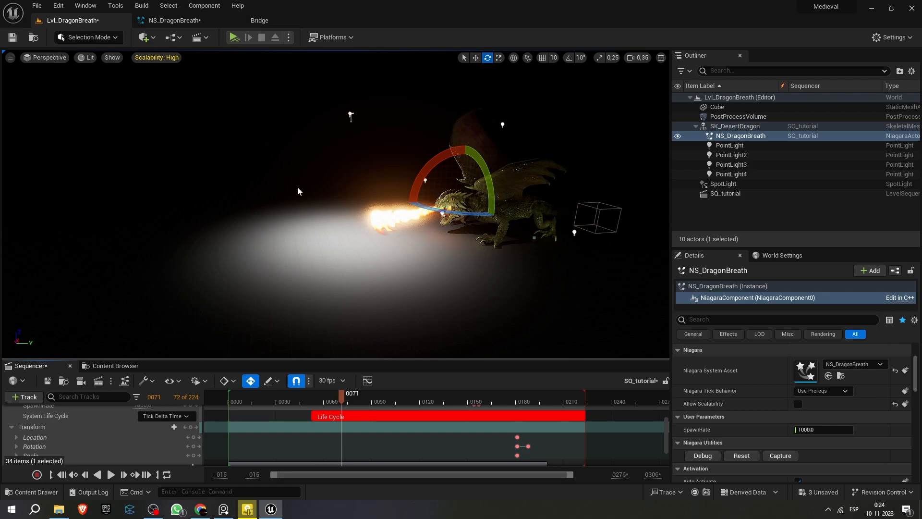
Step: Show the Content Browser, then switch to the reference image board and examine the picture of the flying dragon breathing fire
{"action": "left_click", "coordinate": [125, 366]}
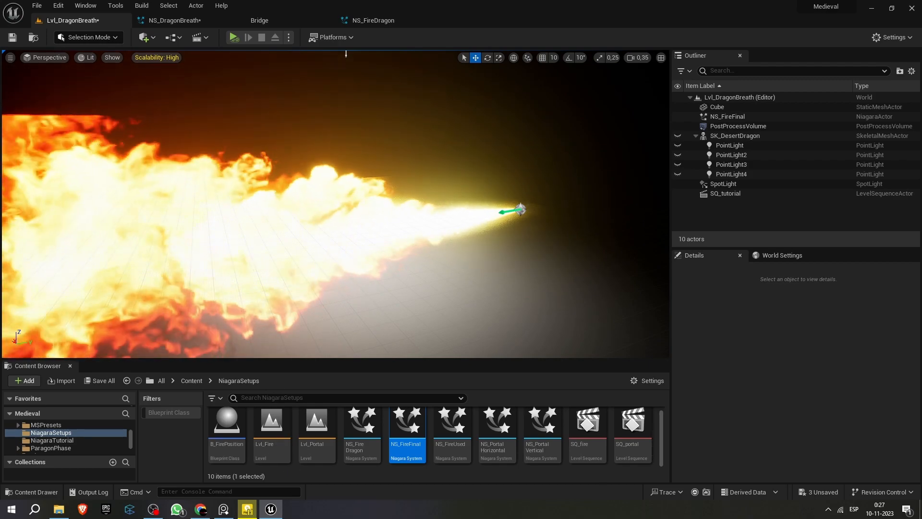
{"action": "left_click", "coordinate": [223, 511]}
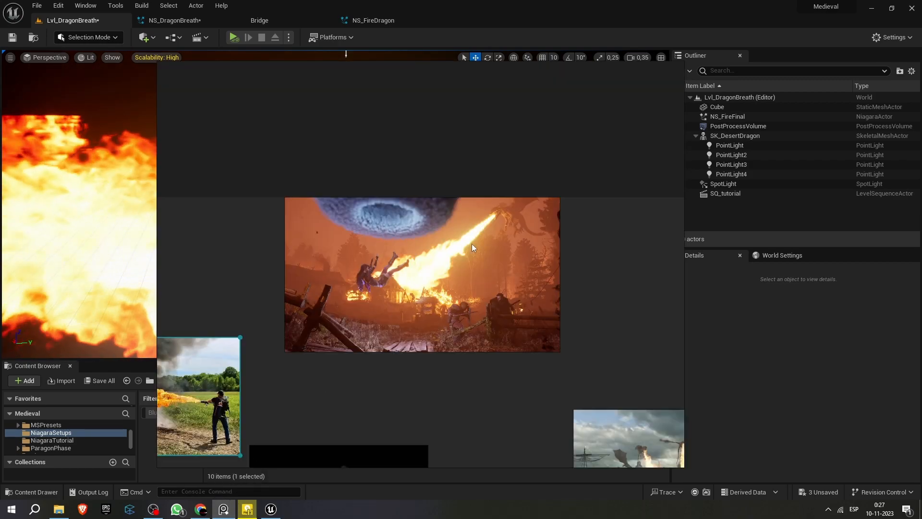
{"action": "scroll", "coordinate": [472, 244], "scroll_direction": "up", "scroll_amount": 3}
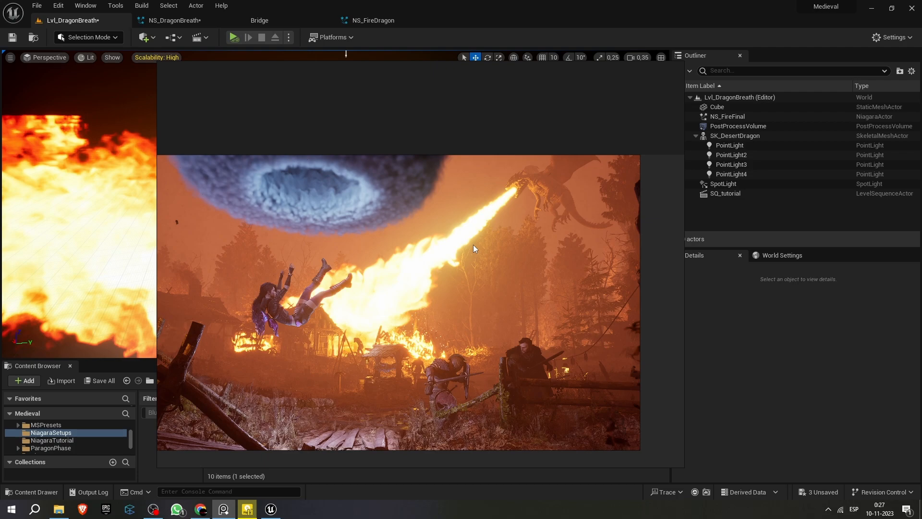
{"action": "scroll", "coordinate": [474, 244], "scroll_direction": "down", "scroll_amount": 2}
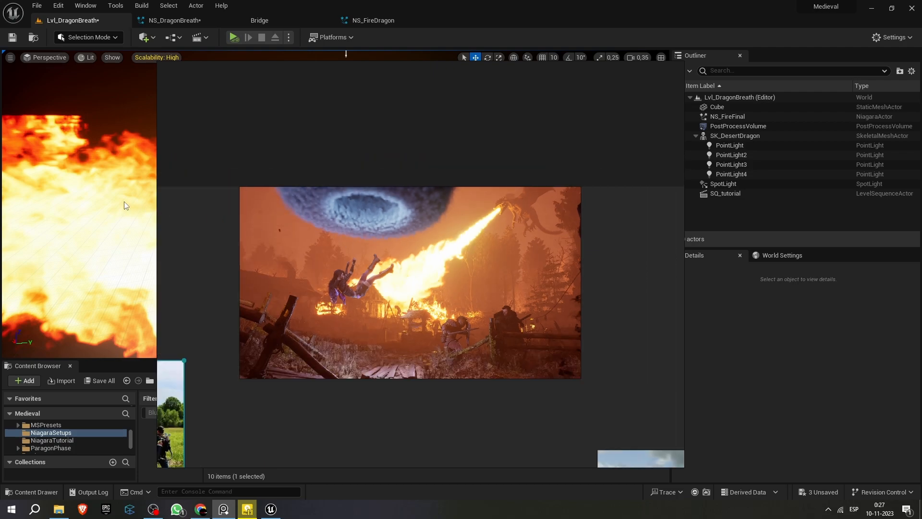
Step: Return to the Lvl_DragonBreath level and examine the NS_FireFinal flame from several angles and distances
{"action": "left_click", "coordinate": [125, 206]}
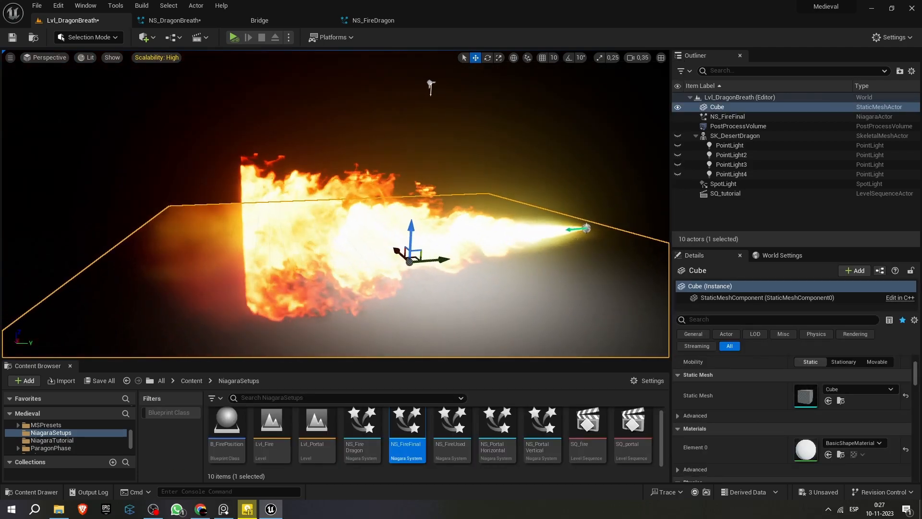
{"action": "right_click_drag", "start_coordinate": [271, 169], "coordinate": [279, 170]}
{"action": "right_click_drag", "start_coordinate": [295, 208], "coordinate": [335, 208]}
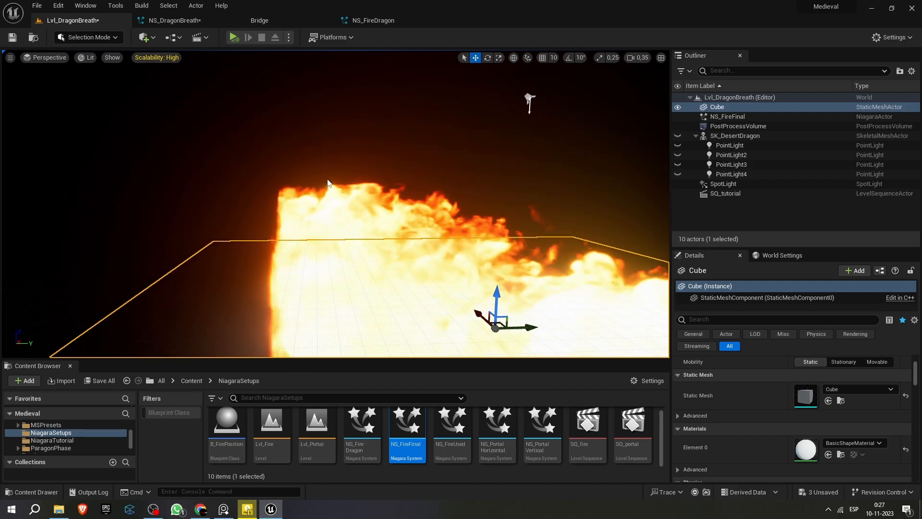
{"action": "right_click_drag", "start_coordinate": [332, 183], "coordinate": [354, 167]}
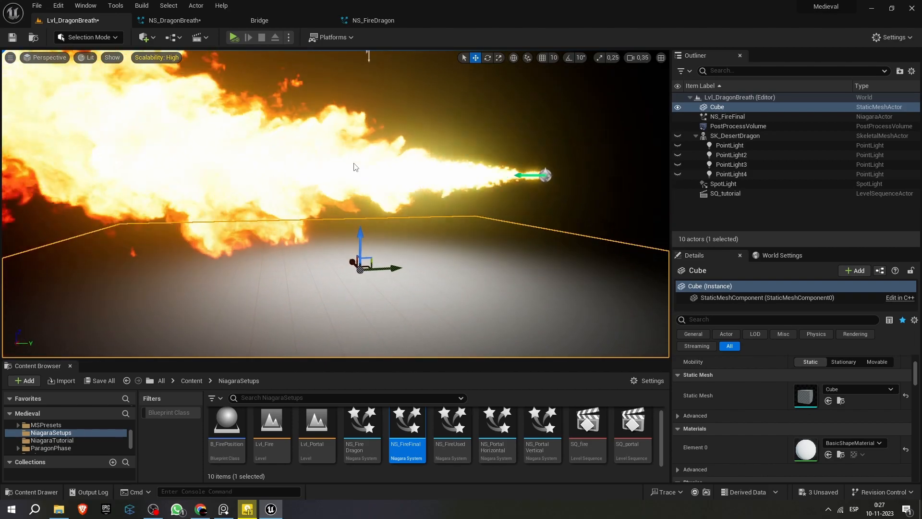